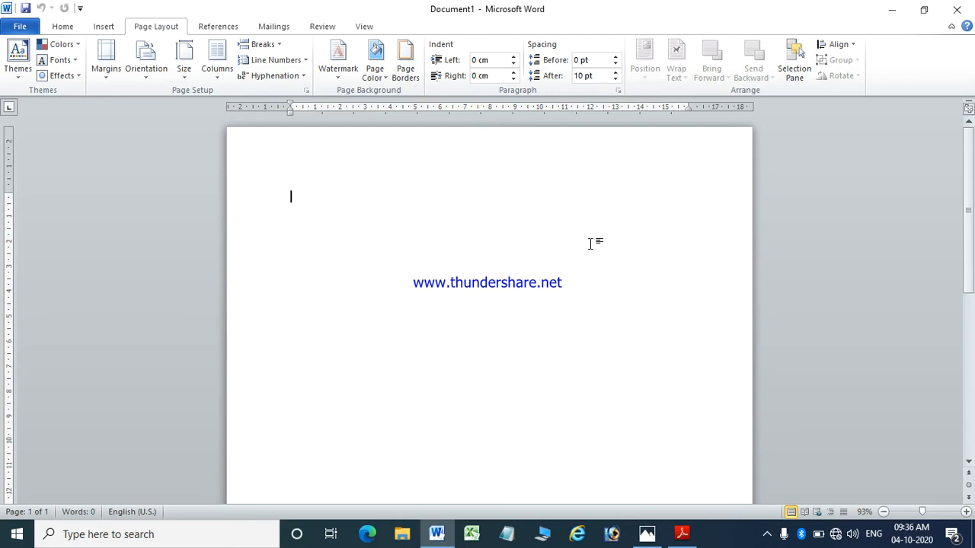
Set the page background to the red accent colour in the first row of theme colours.
click(22, 68)
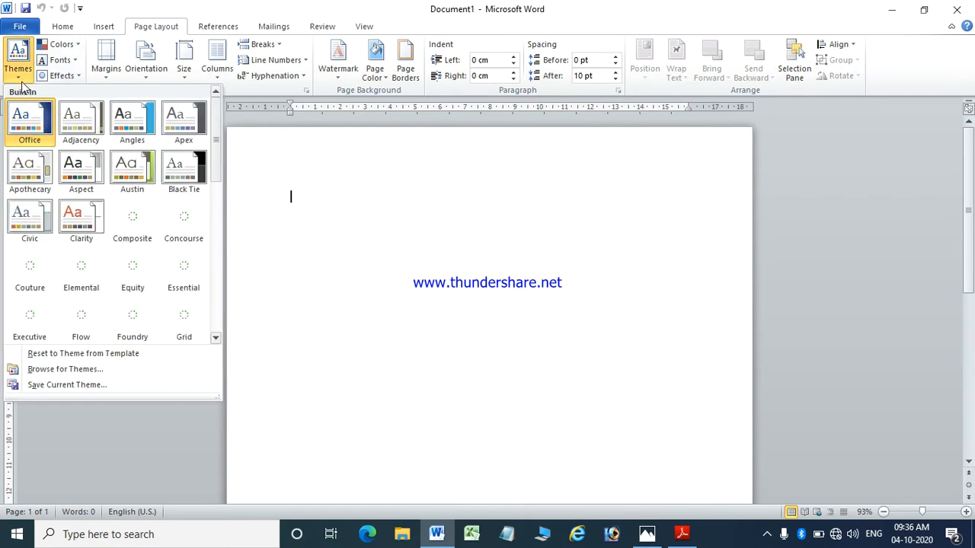
click(367, 184)
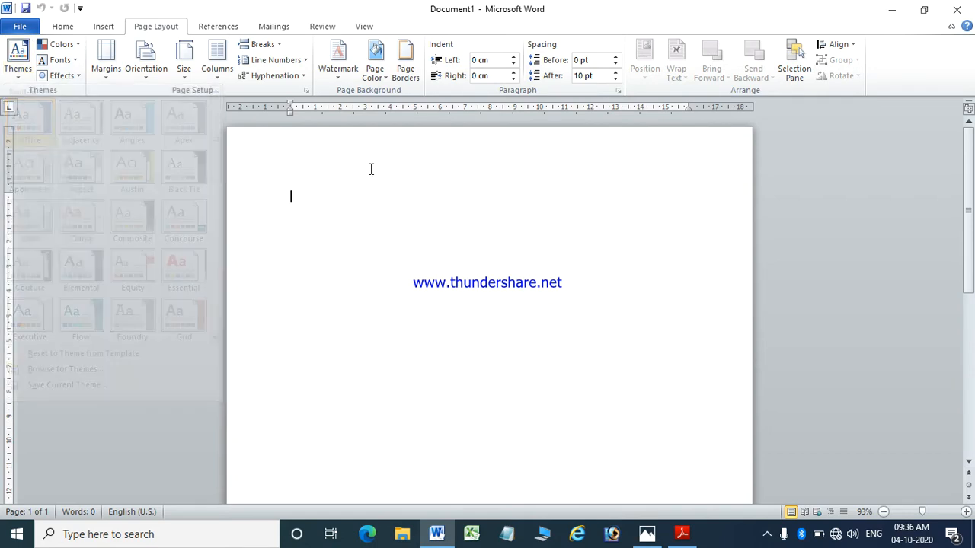
click(385, 79)
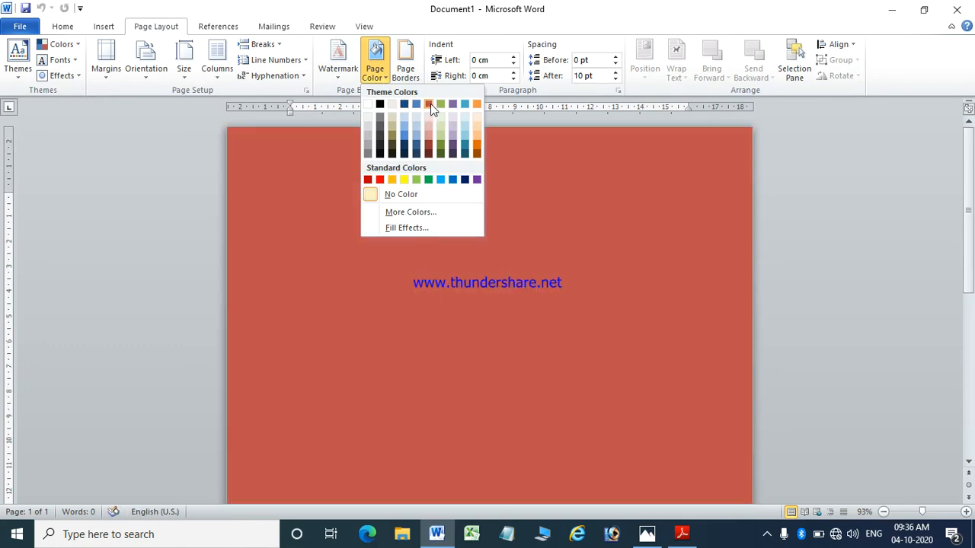
click(429, 104)
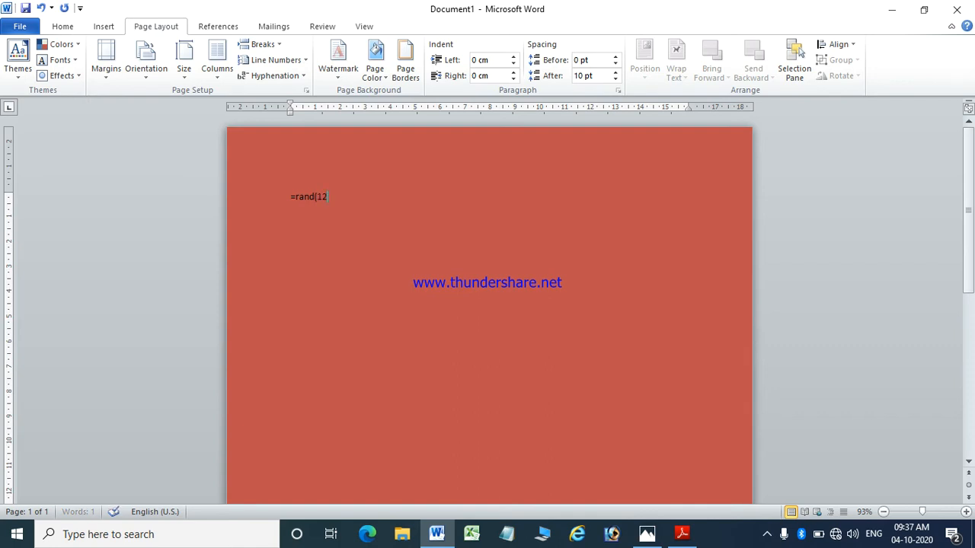
Generate sample paragraphs with =rand(12) and enlarge all of the text to 20 pt.
key(Return)
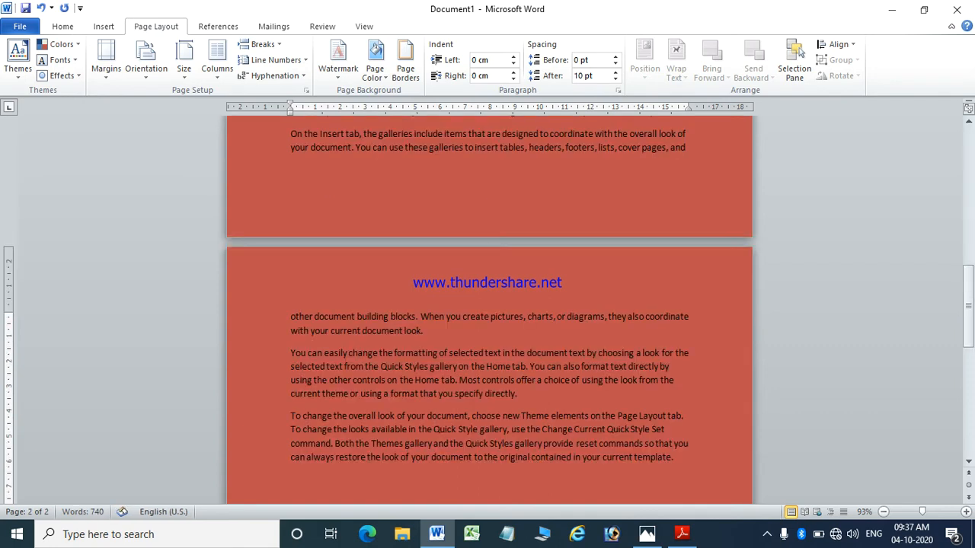
key(ctrl+a)
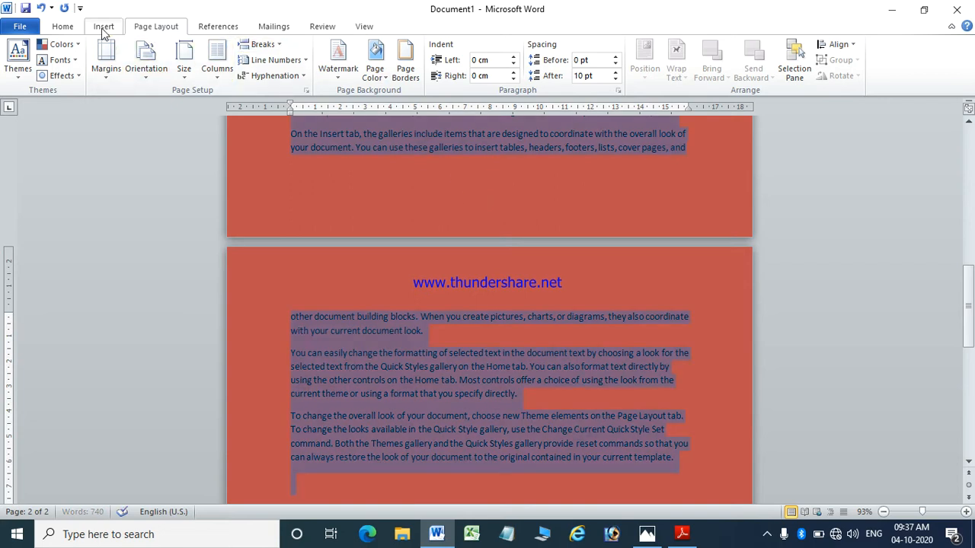
click(64, 27)
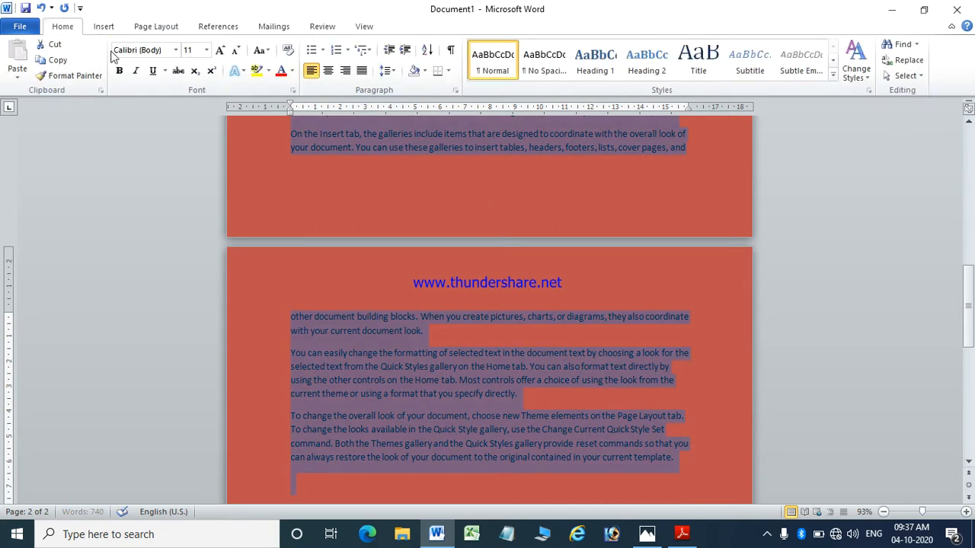
click(220, 50)
click(220, 50)
click(220, 50)
click(220, 50)
click(220, 51)
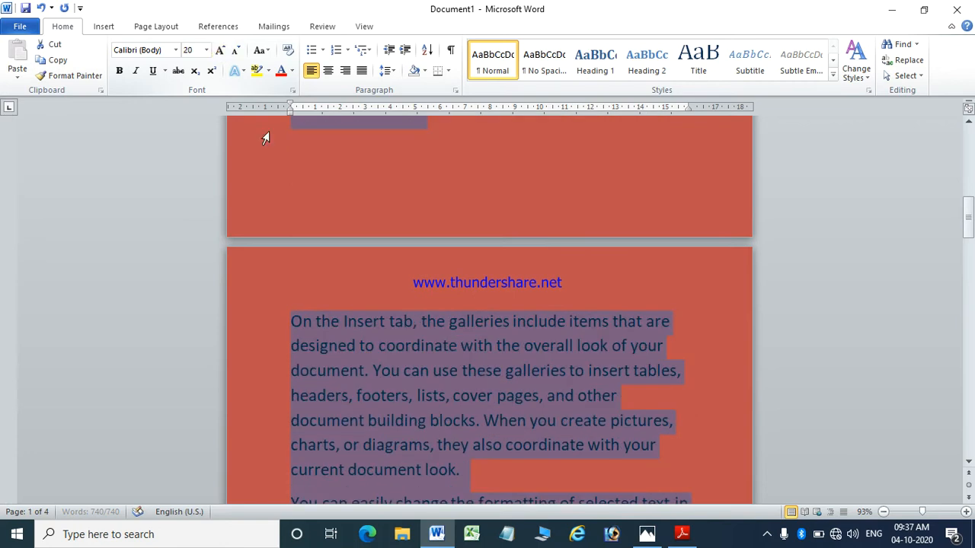
click(347, 202)
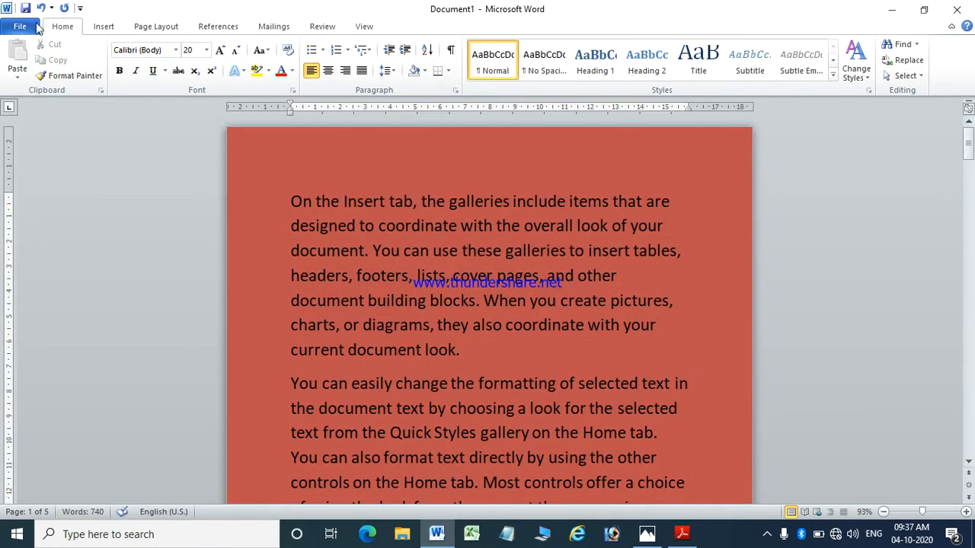
Apply the built-in Equity theme to the document.
click(175, 29)
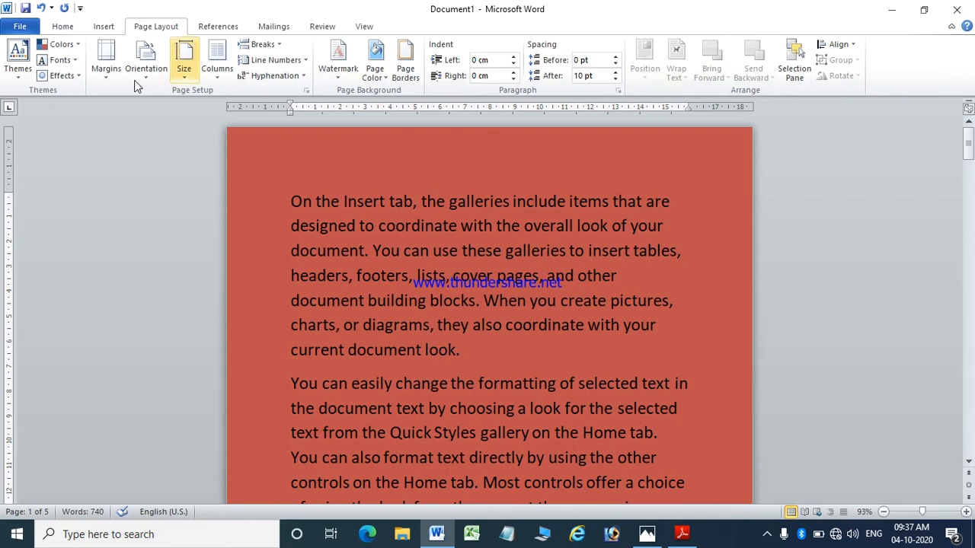
click(28, 73)
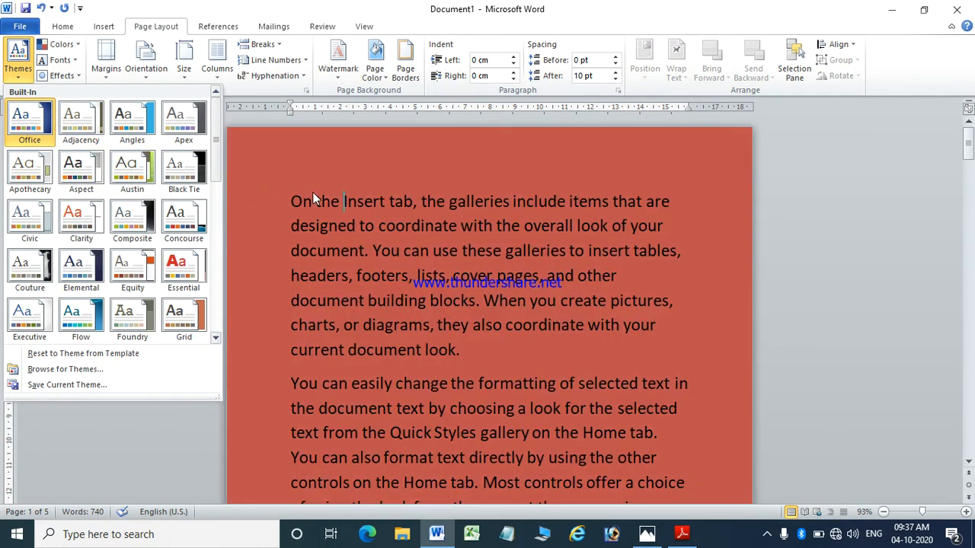
click(314, 198)
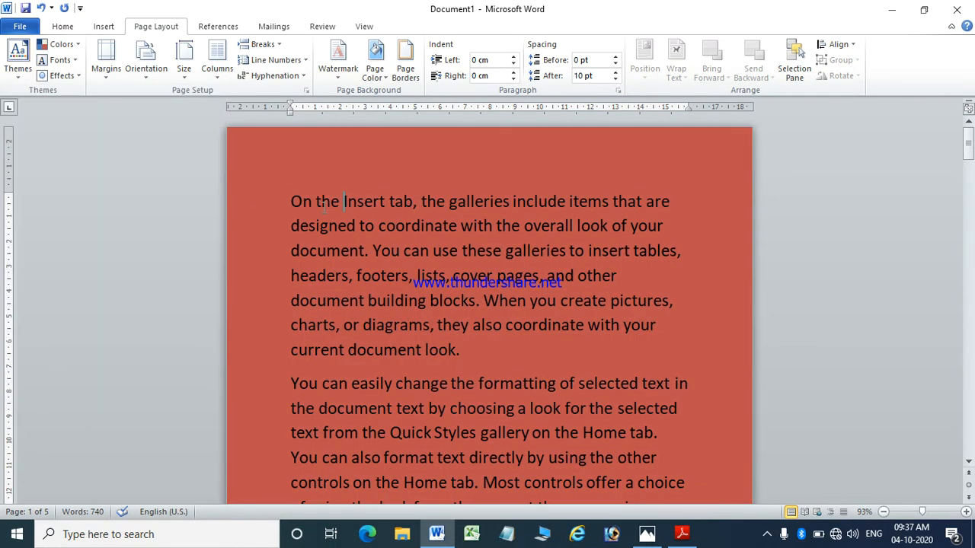
scroll(370, 202, down, 2)
scroll(373, 207, up, 2)
click(15, 76)
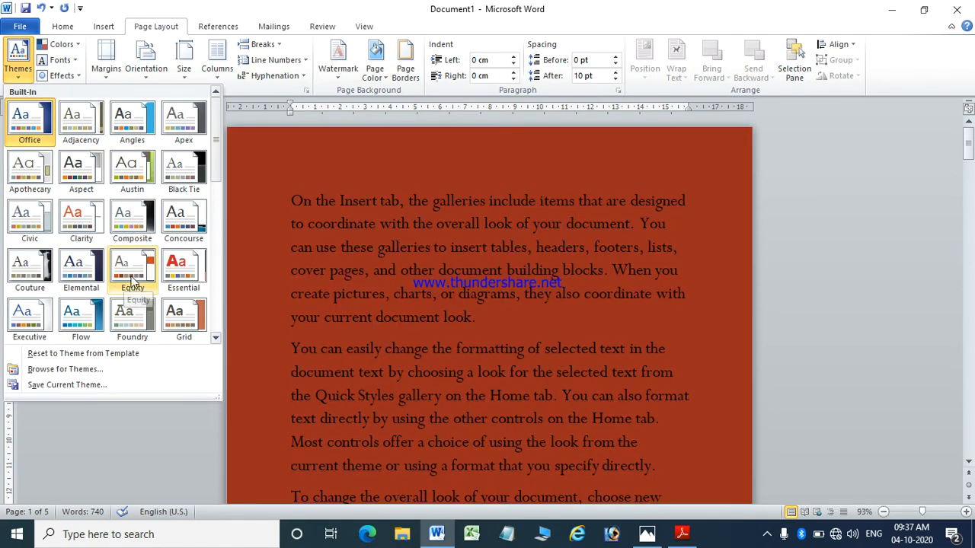
click(132, 275)
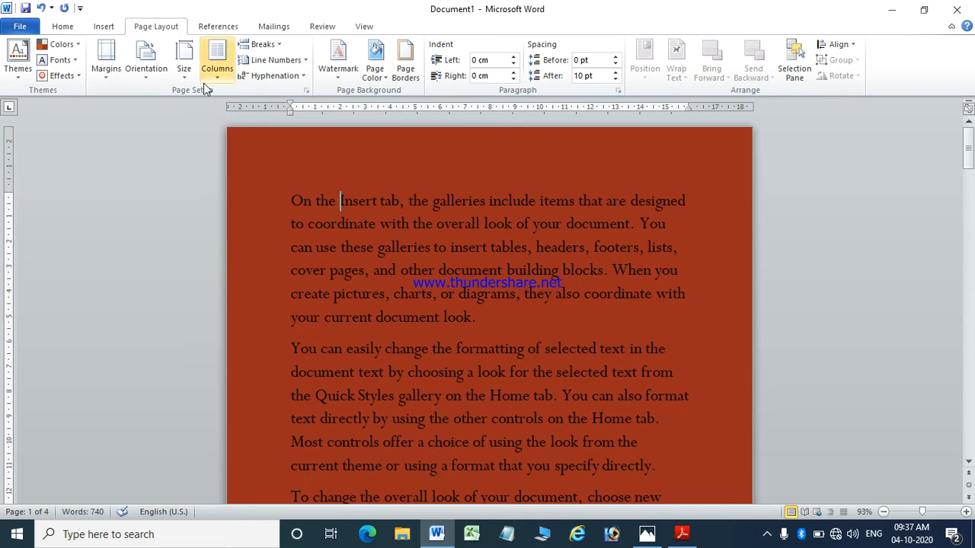
Change the document's theme colours to the built-in Composite set.
click(78, 45)
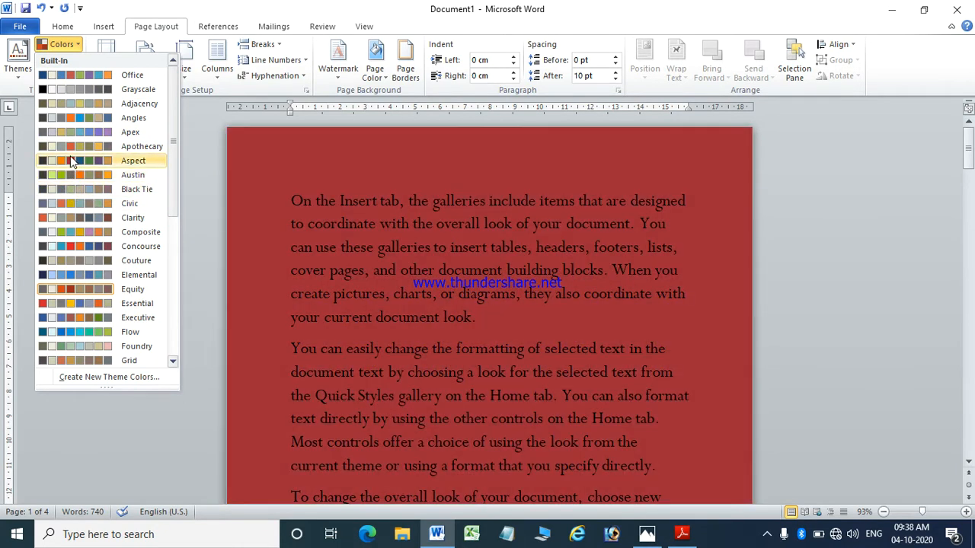
click(69, 232)
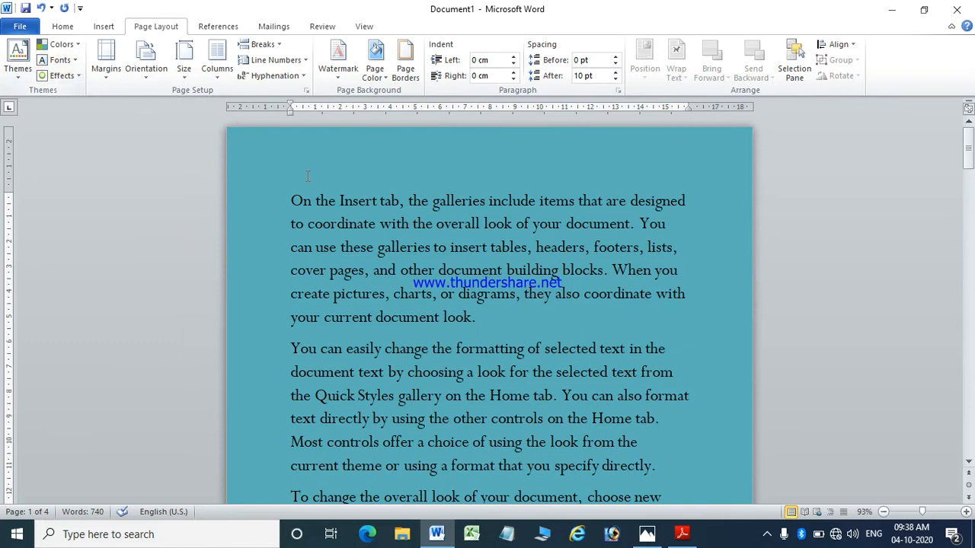
click(77, 47)
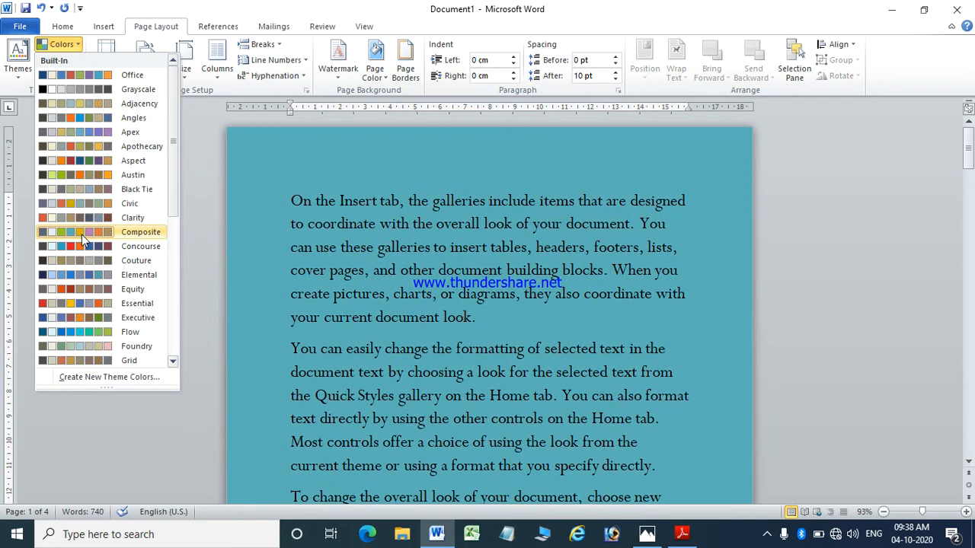
click(82, 233)
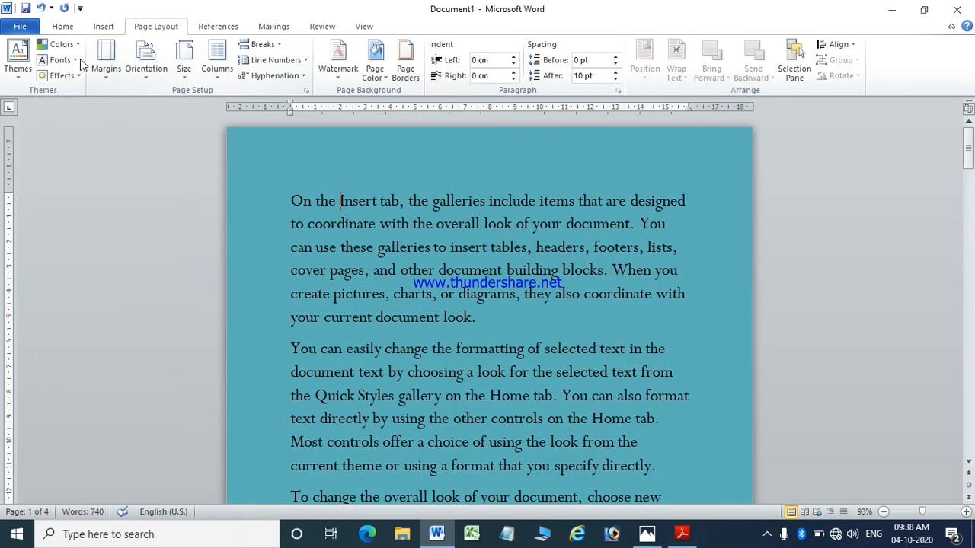
Change the theme fonts to the Adjacency set, with Cambria headings and Calibri body text.
click(61, 61)
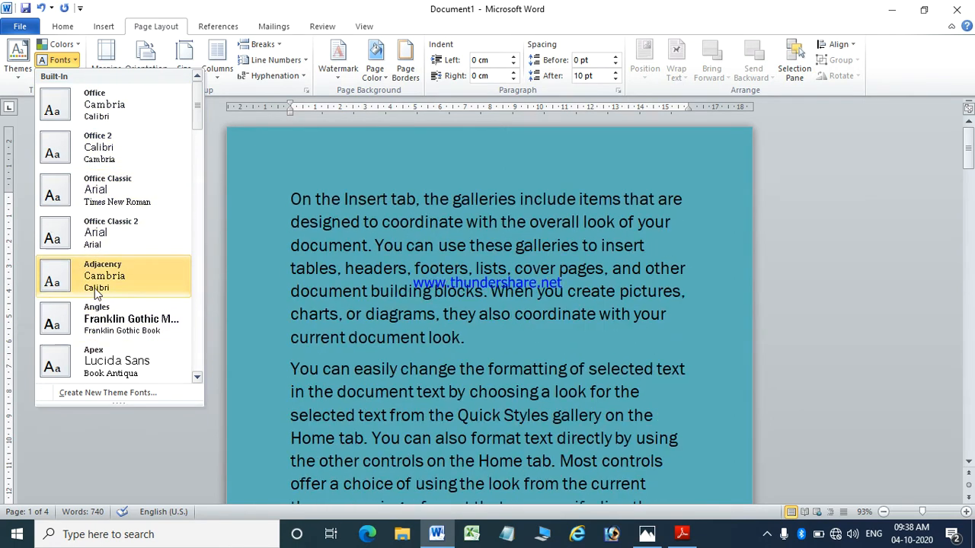
click(101, 276)
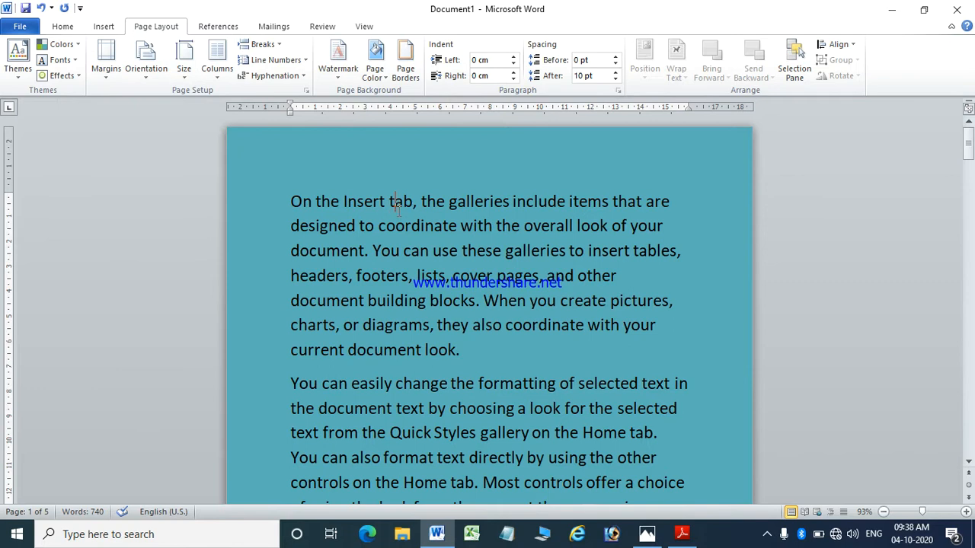
key(ctrl+a)
click(316, 175)
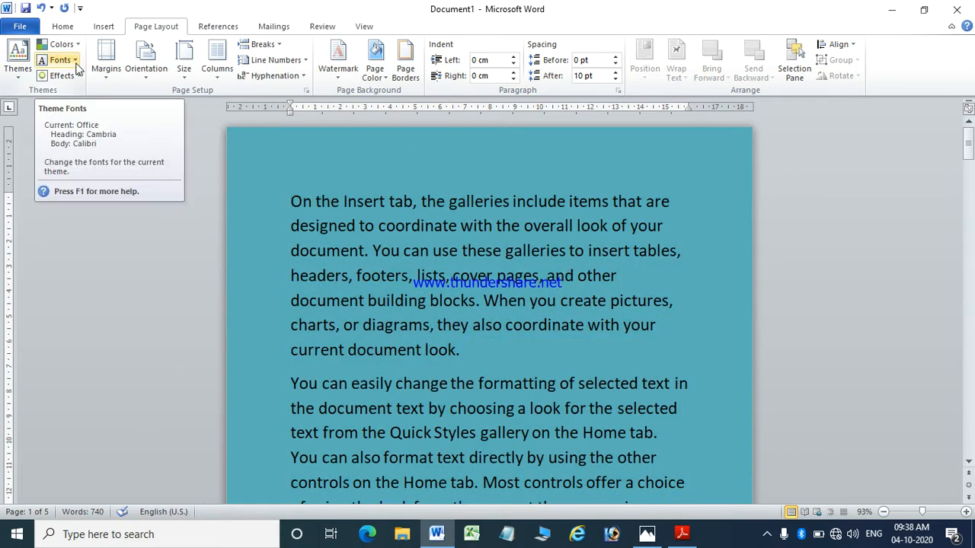
Draw an oval about 6.2 cm high and 7.3 cm wide over the first paragraph.
click(103, 27)
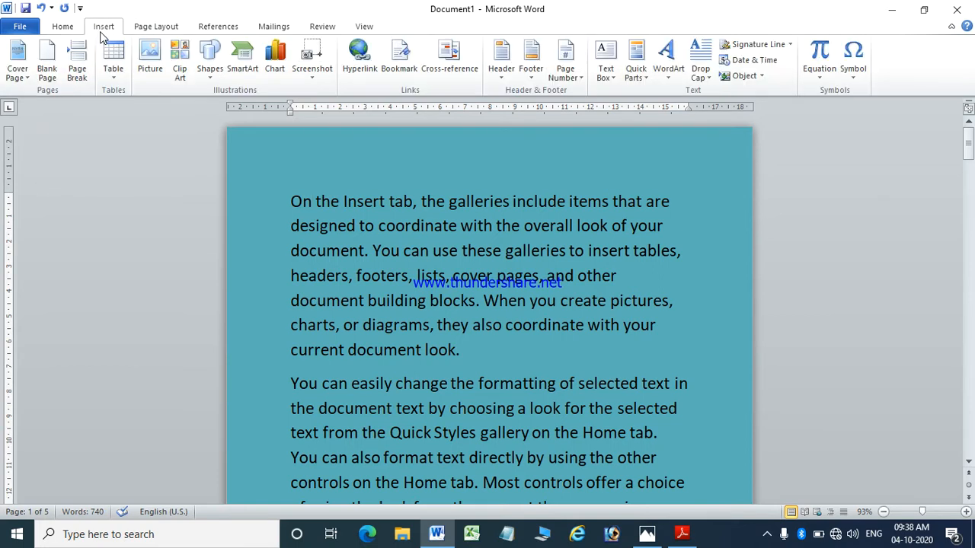
click(210, 75)
click(260, 105)
drag(381, 142, 565, 297)
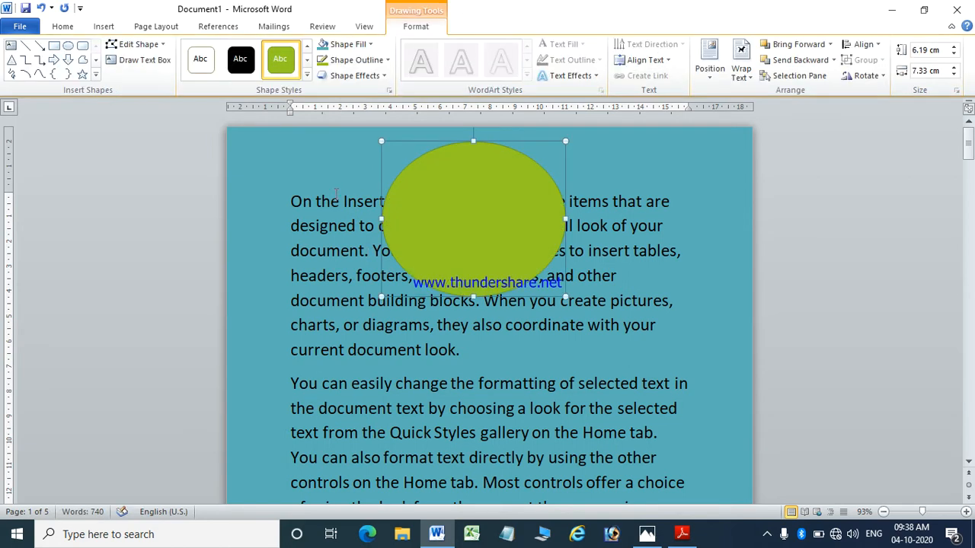
click(150, 28)
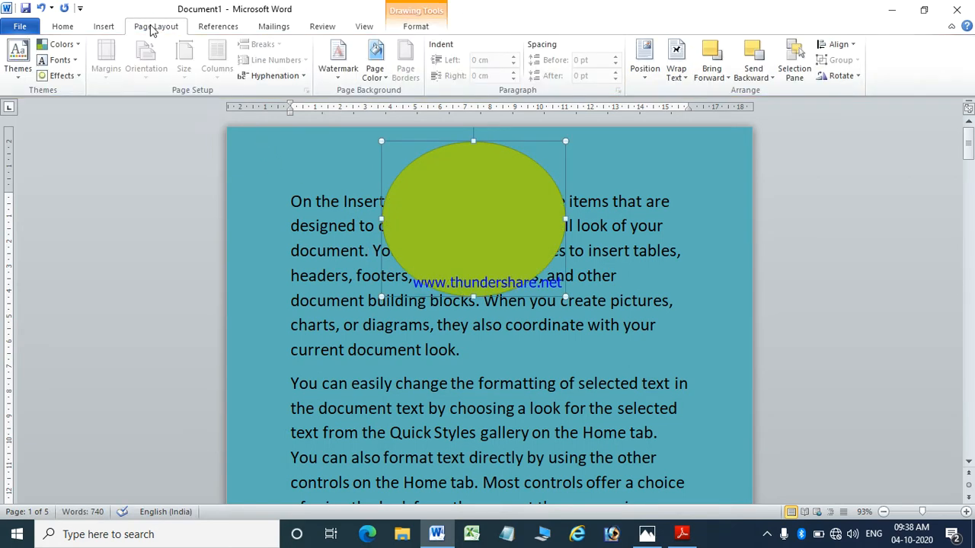
click(78, 76)
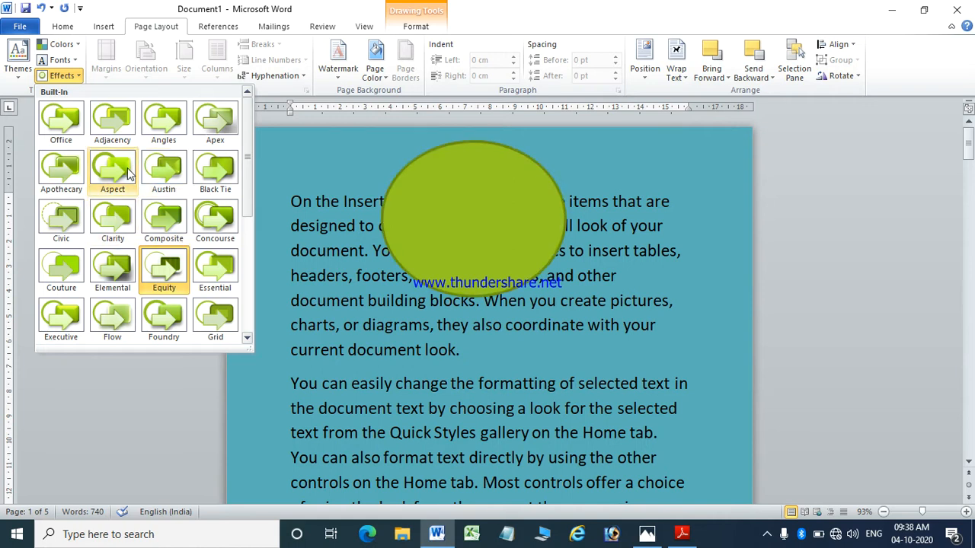
click(285, 189)
Draw a rectangle about 6.2 cm high and 11.3 cm wide below the oval.
click(106, 27)
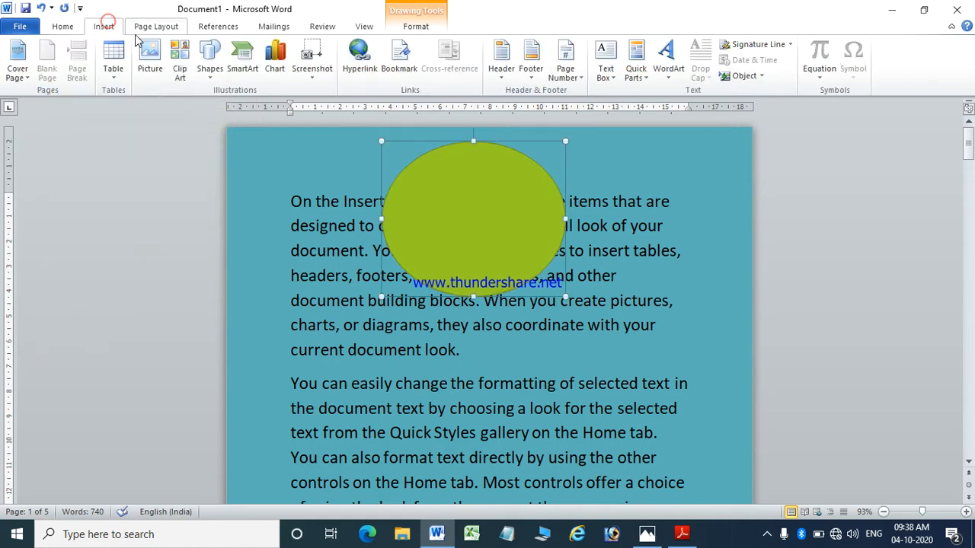
click(212, 70)
click(246, 105)
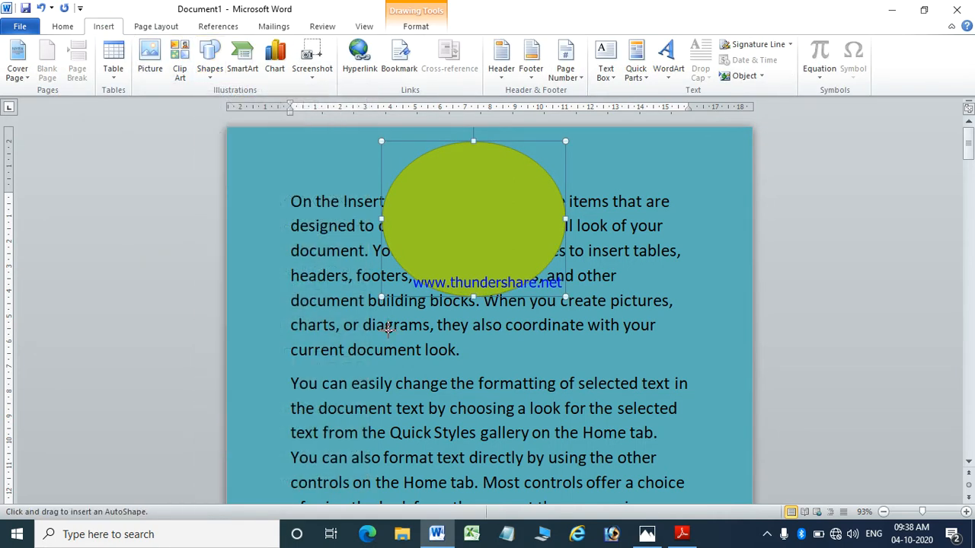
drag(388, 335, 670, 488)
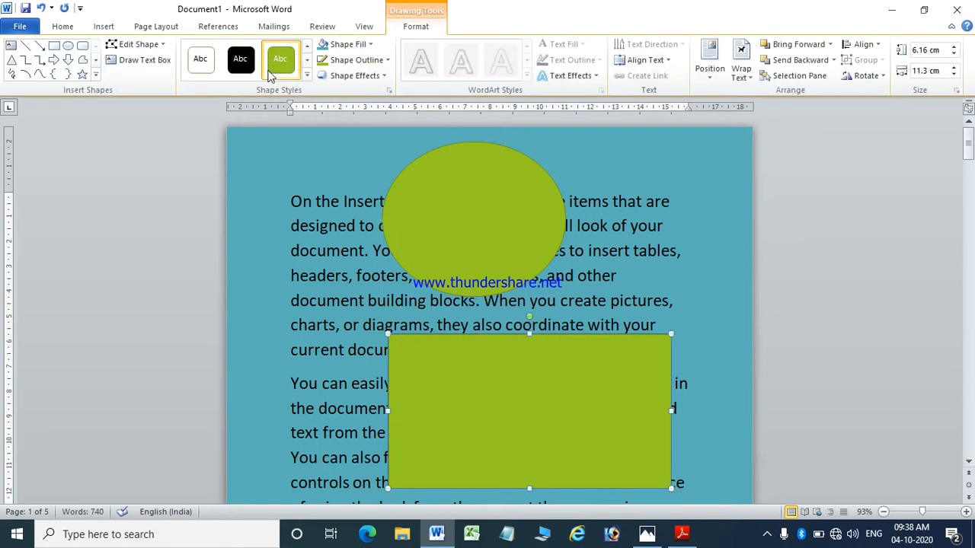
Apply the pale yellow preset shape style from the fourth row of styles to the rectangle.
click(201, 61)
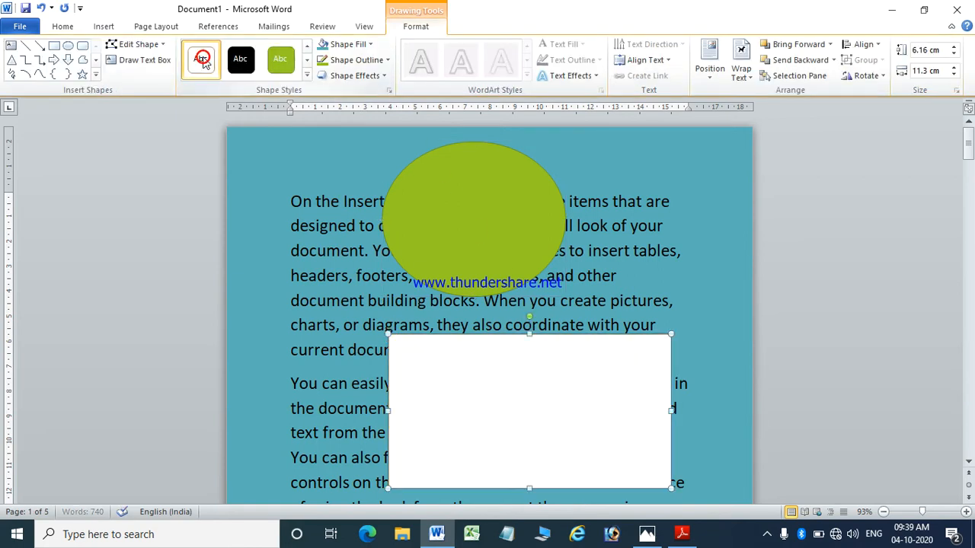
click(306, 74)
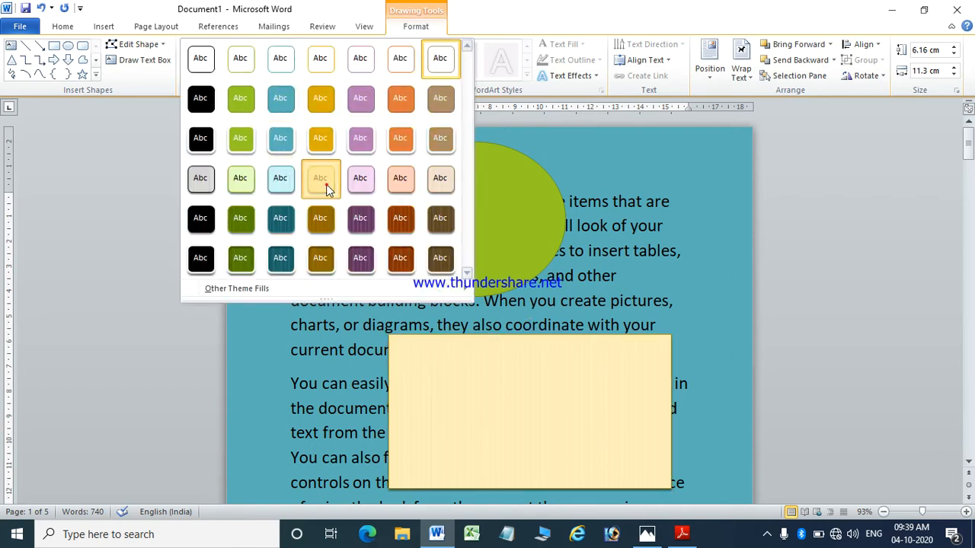
click(323, 186)
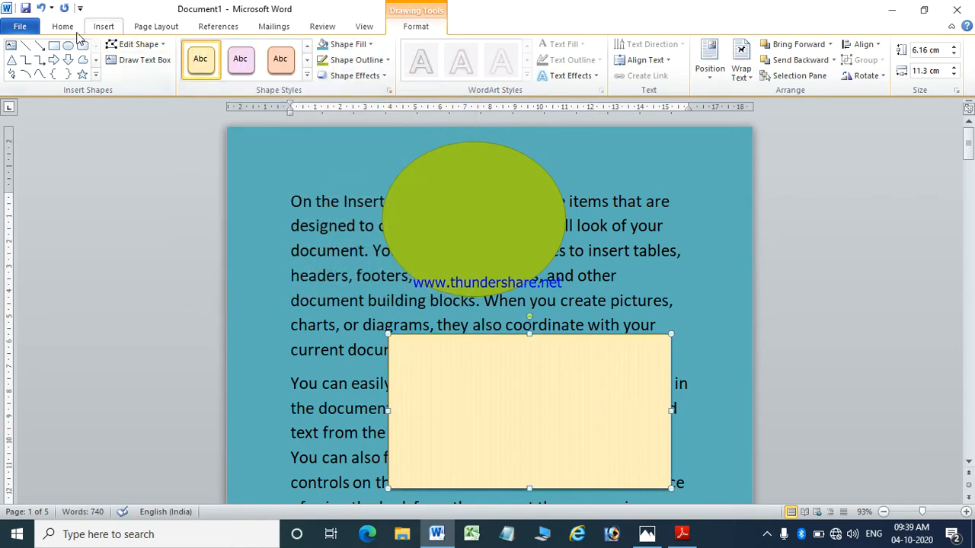
click(157, 28)
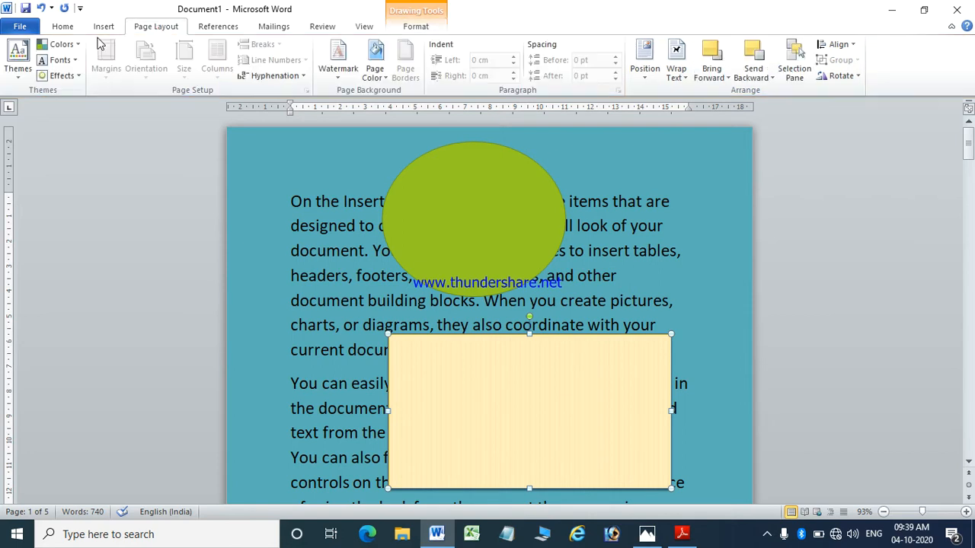
click(67, 77)
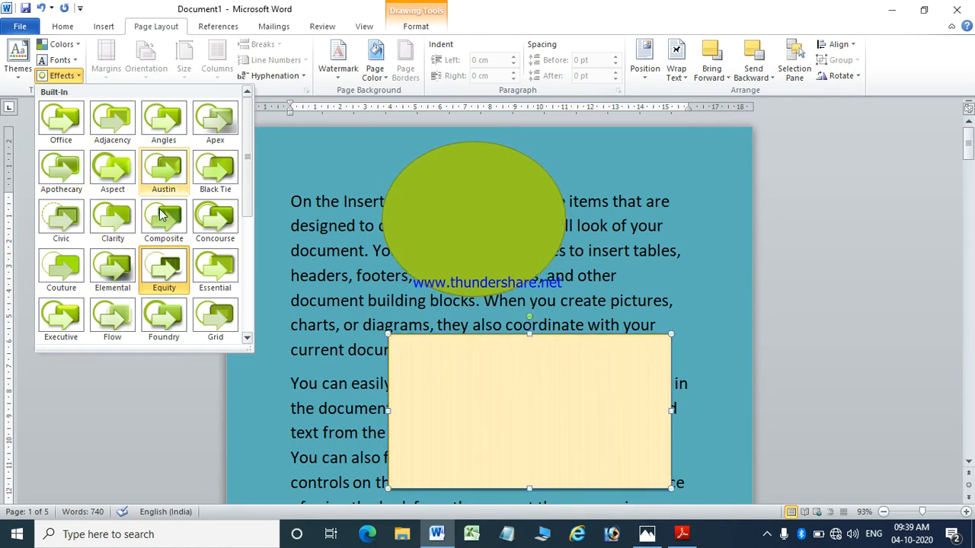
click(82, 74)
click(62, 59)
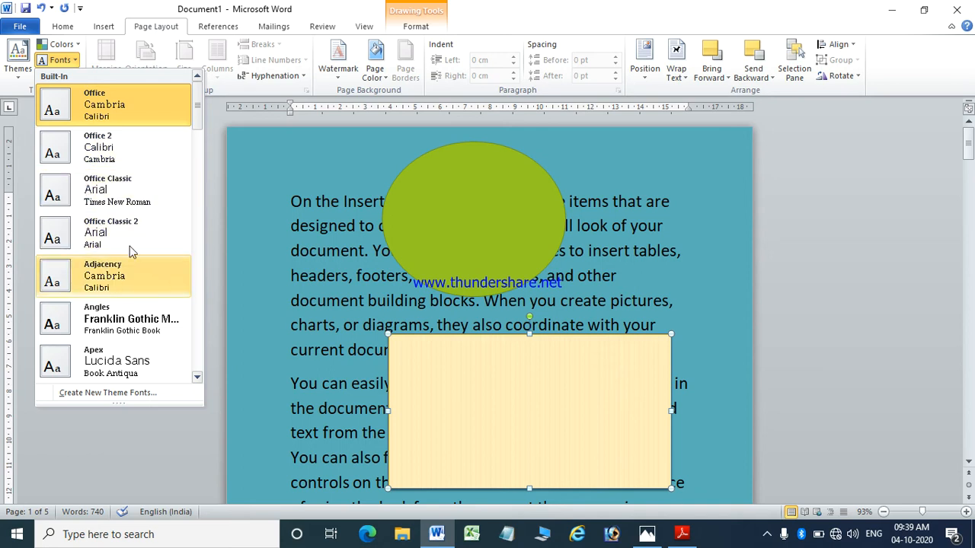
click(331, 286)
double_click(335, 302)
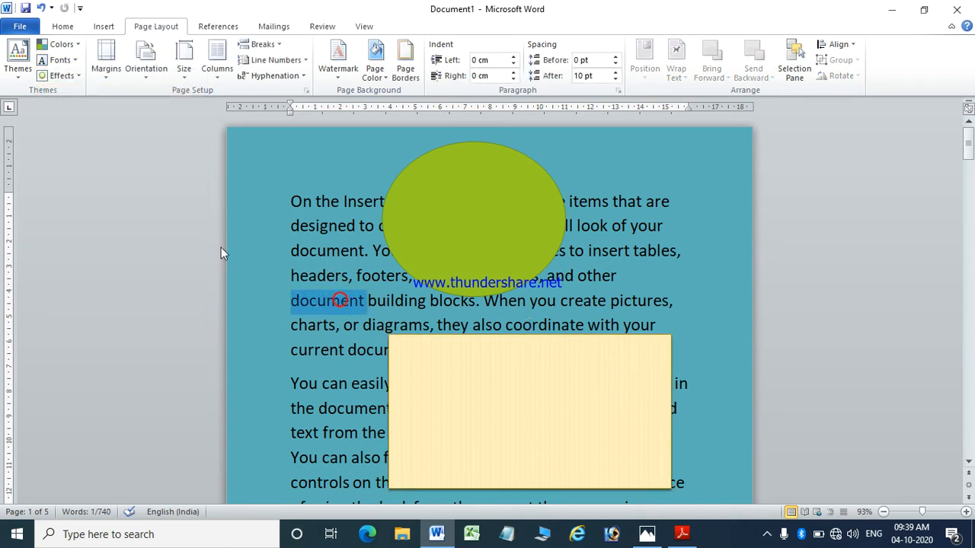
Change the document's theme colours to the built-in Civic set.
click(74, 61)
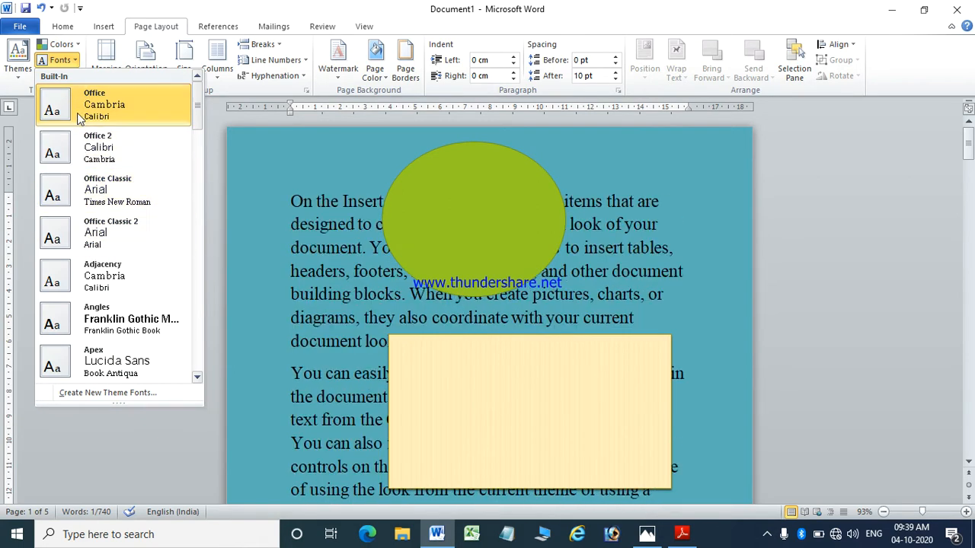
click(76, 44)
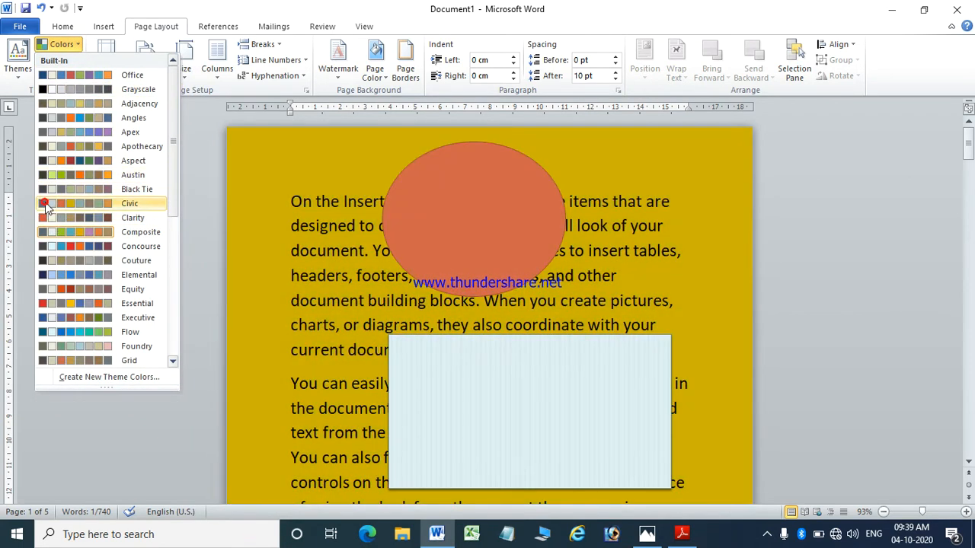
click(45, 206)
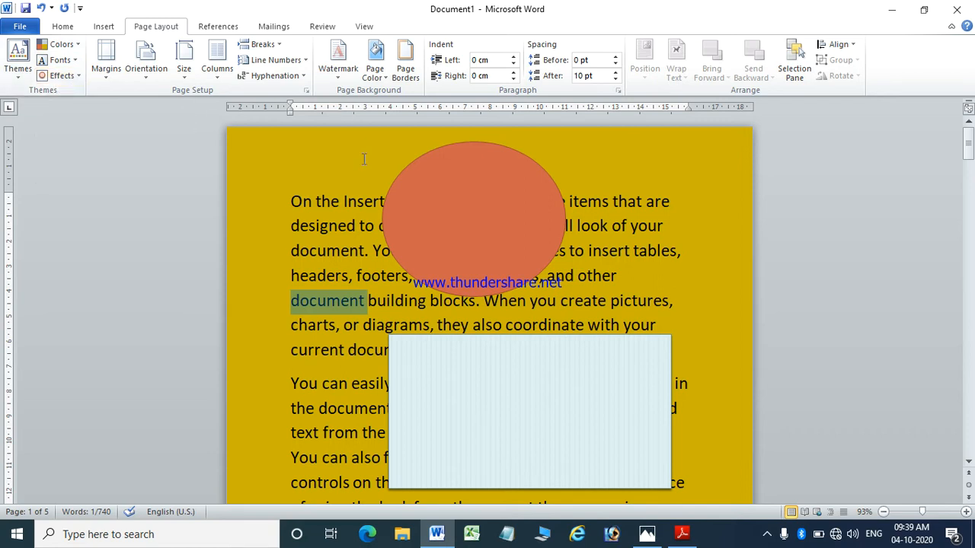
Delete all text and shapes from the document and change the page colour to the pale blue-grey theme colour in the third column.
key(ctrl+a)
key(Delete)
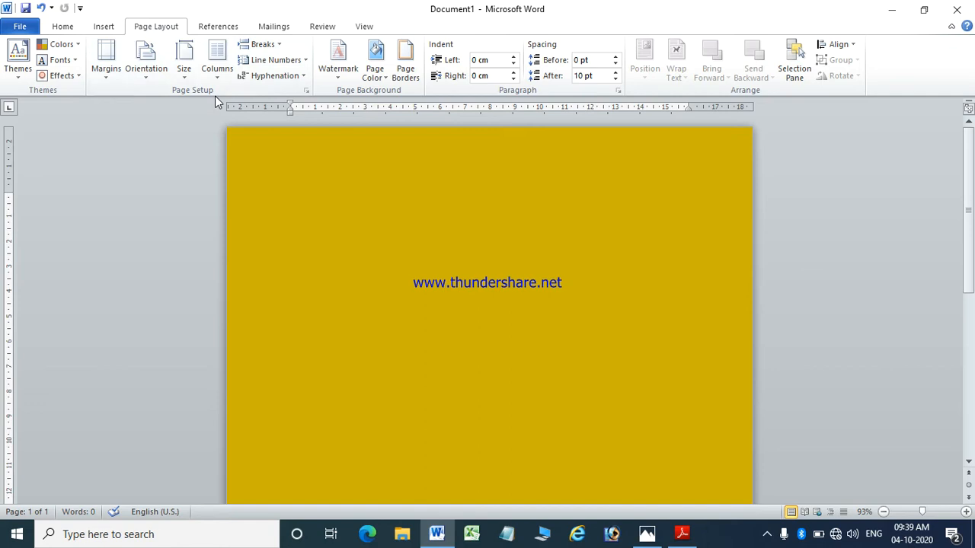
click(64, 27)
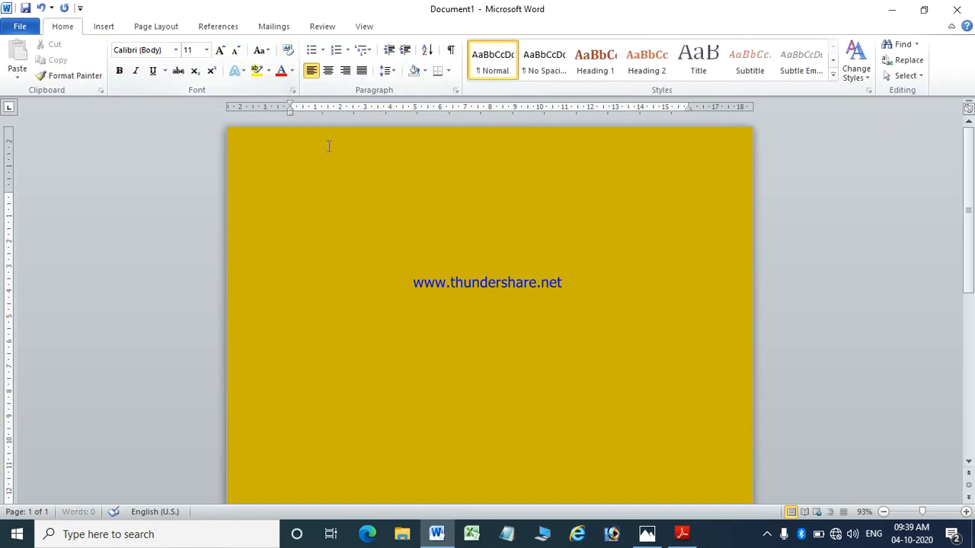
click(149, 27)
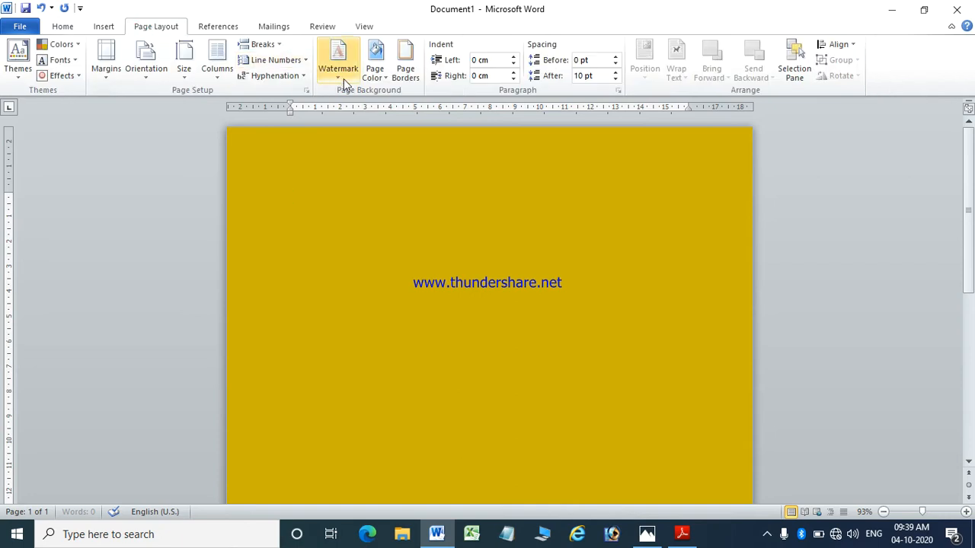
click(376, 74)
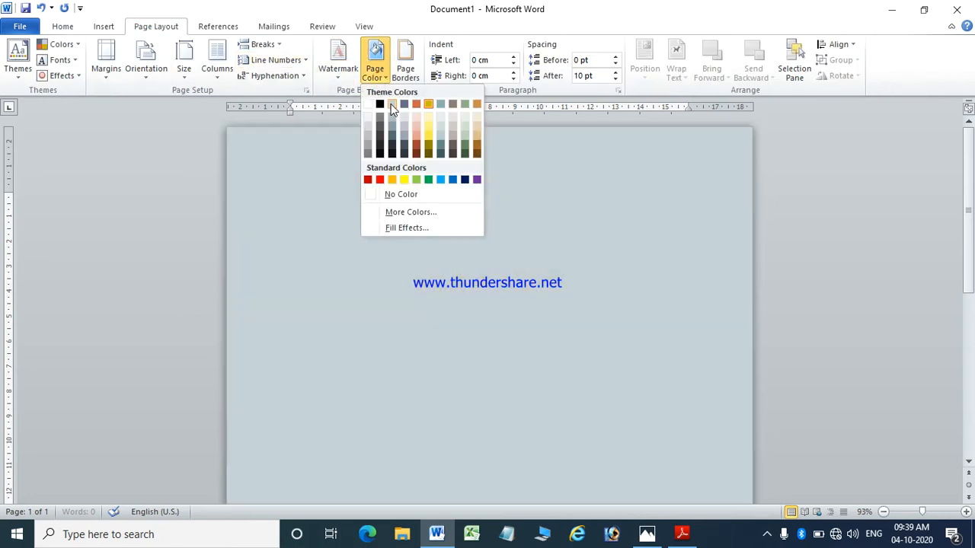
click(391, 113)
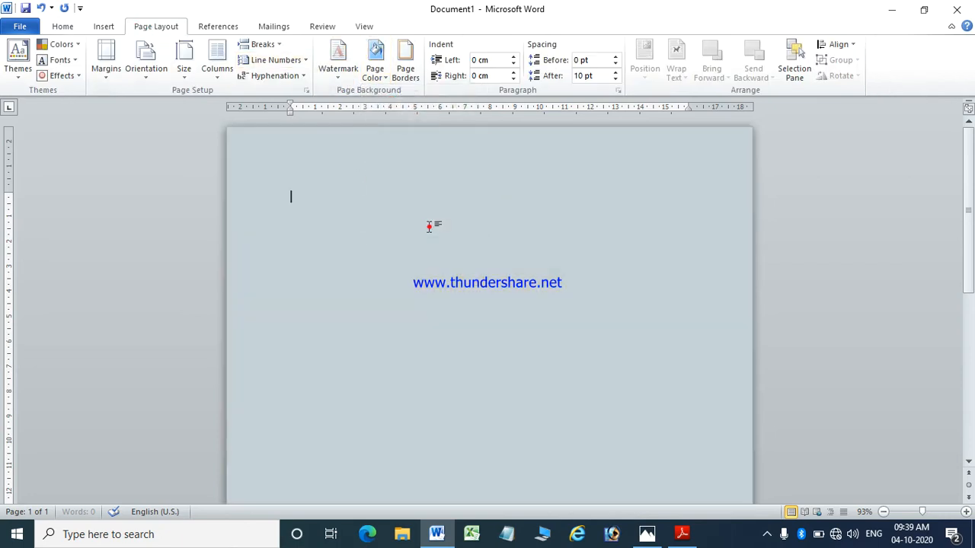
Generate four paragraphs of sample text on the empty page with =rand(4).
click(113, 76)
click(394, 193)
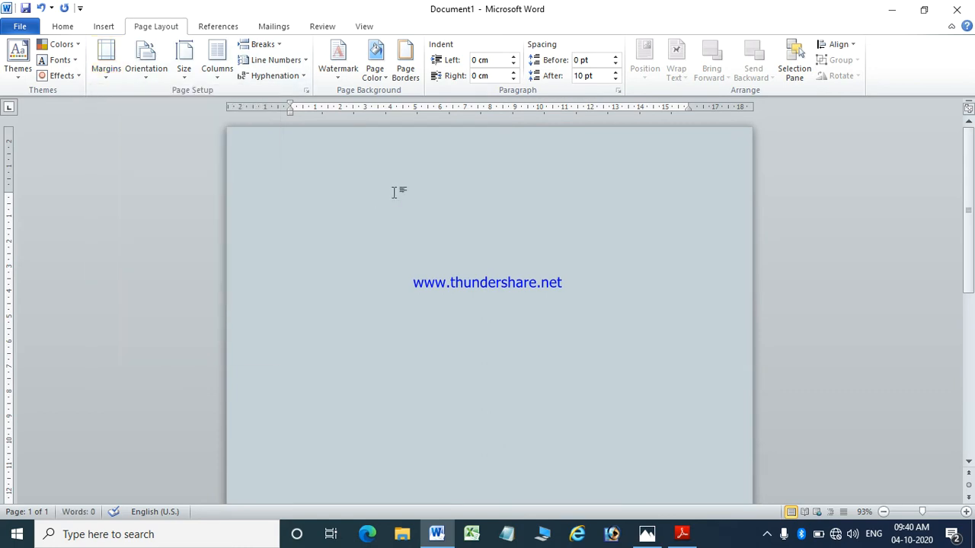
text(=rand(4))
key(Return)
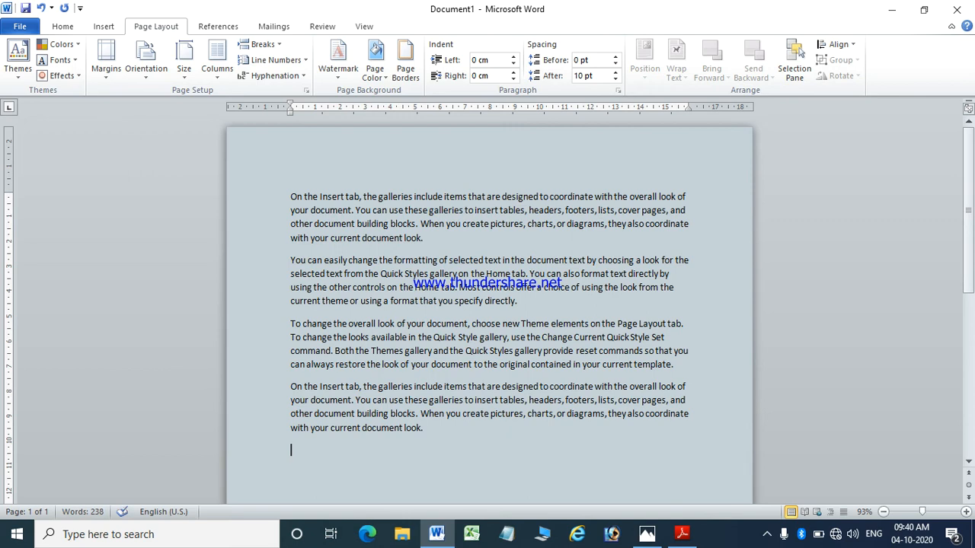
Enlarge all of the sample text to 16 pt.
key(ctrl+a)
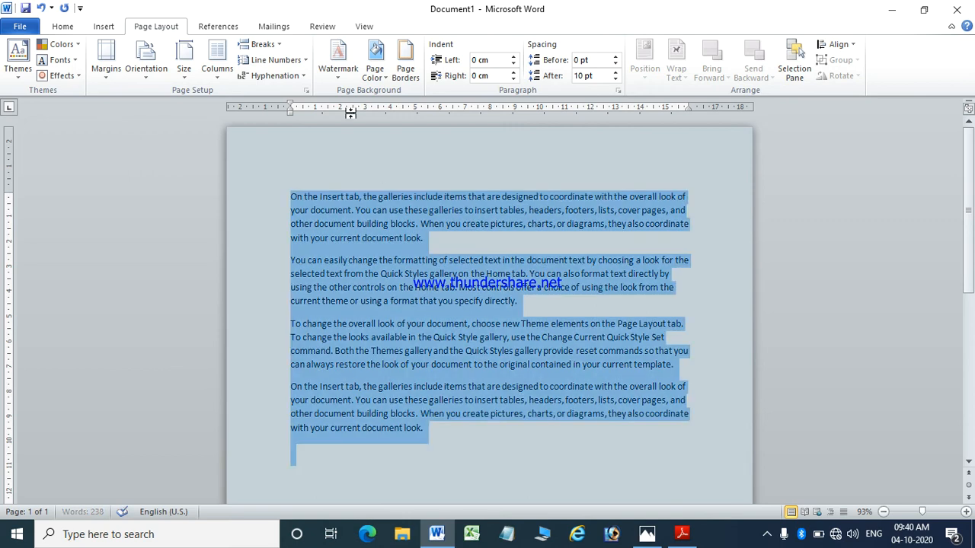
click(65, 26)
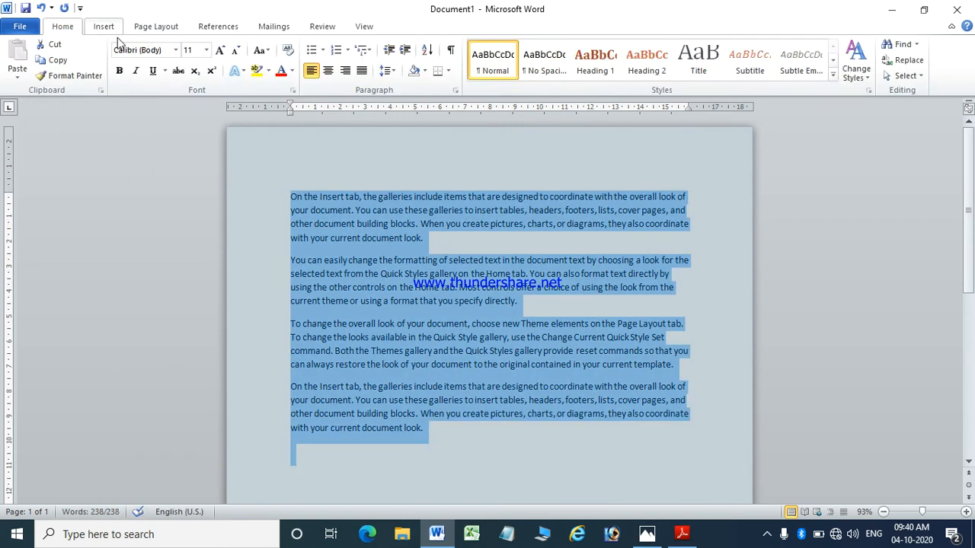
click(220, 50)
click(220, 51)
click(219, 50)
click(404, 242)
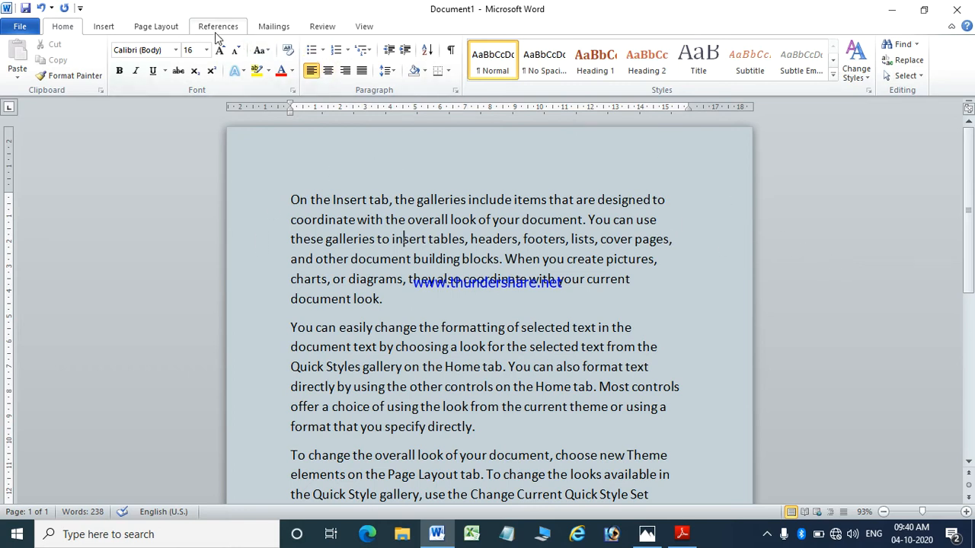
Apply the Narrow margin preset, 1.27 cm on all sides, to the document.
click(162, 27)
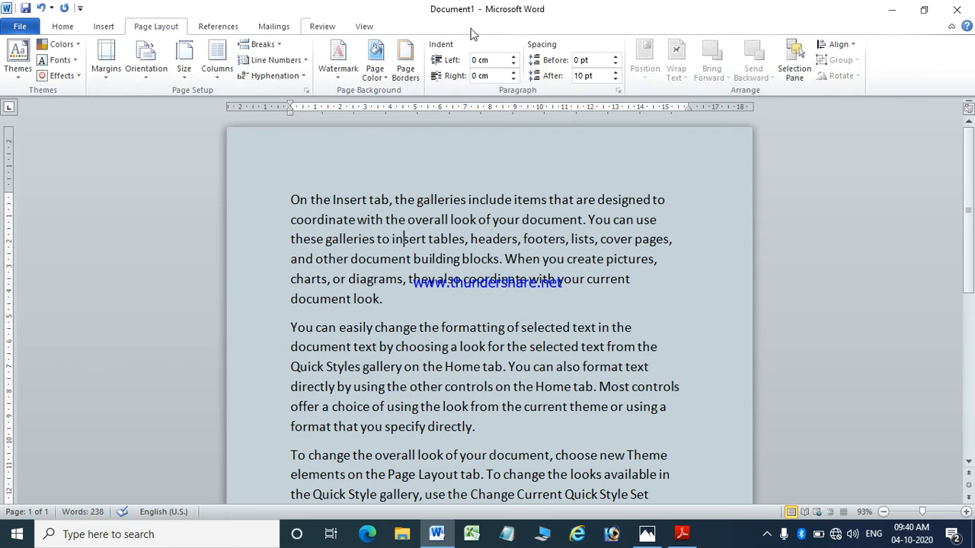
click(107, 67)
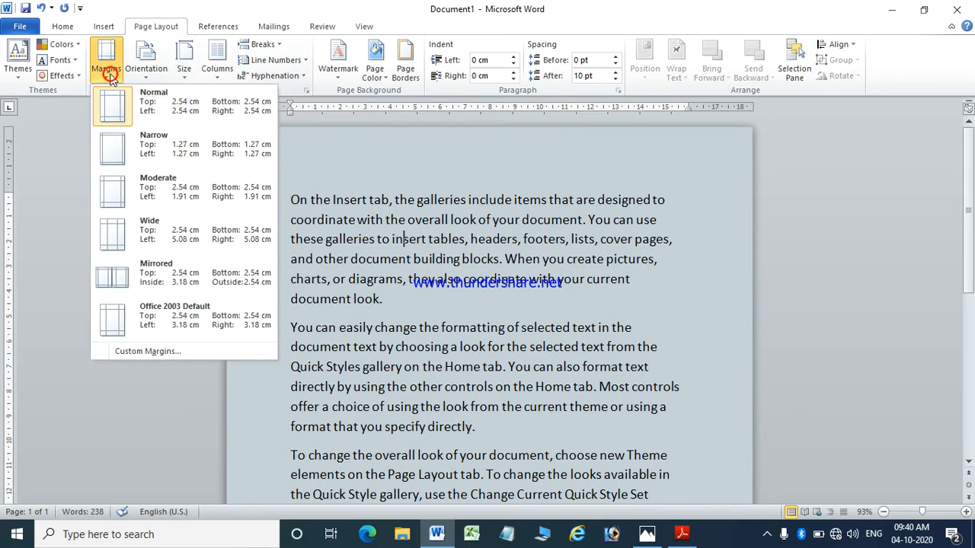
click(112, 156)
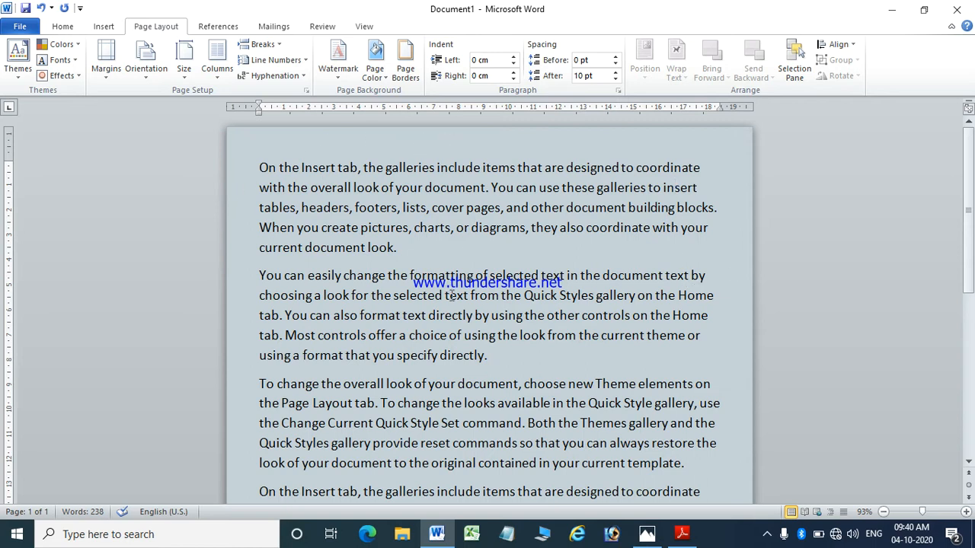
Return the document to the Normal margin preset, 2.54 cm on all sides.
click(103, 76)
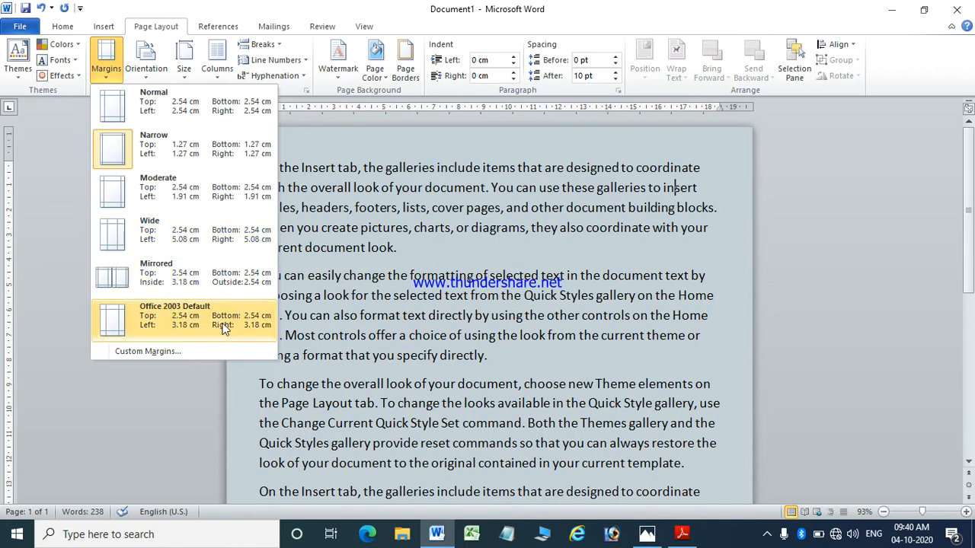
click(134, 114)
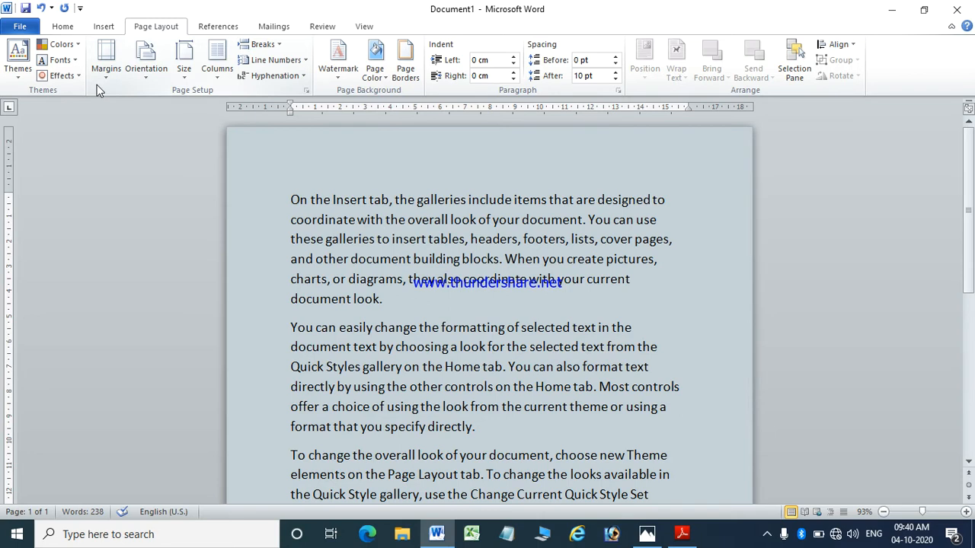
key(ctrl+a)
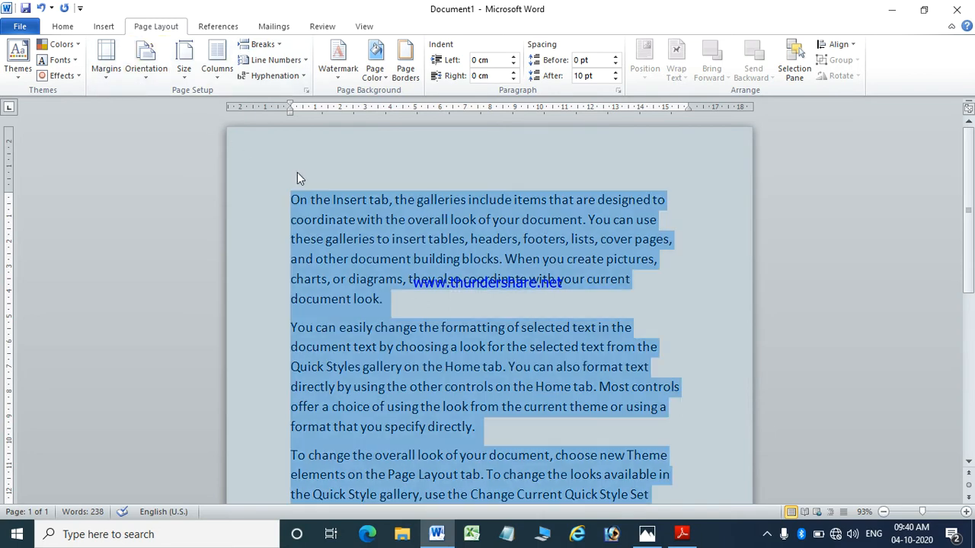
click(528, 302)
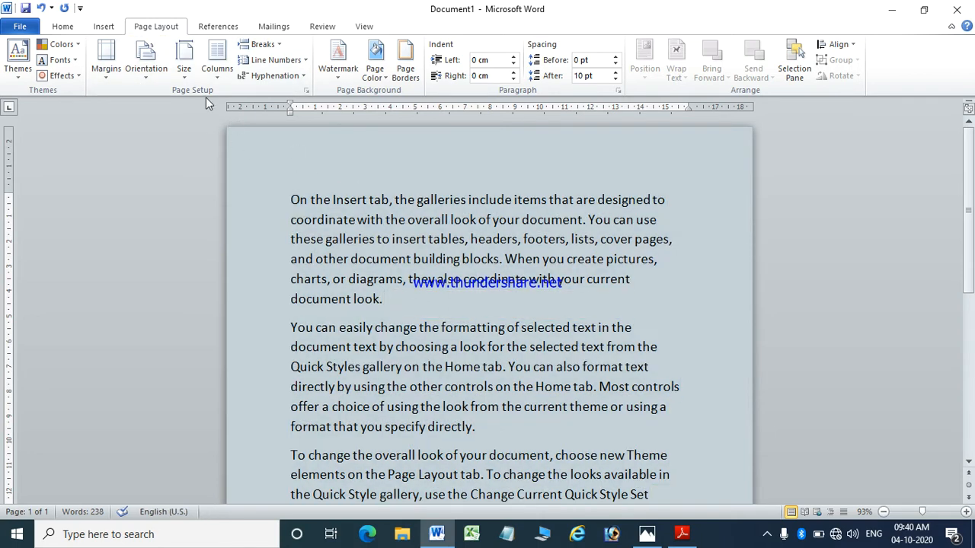
Try the page in Landscape orientation and return it to Portrait.
click(152, 72)
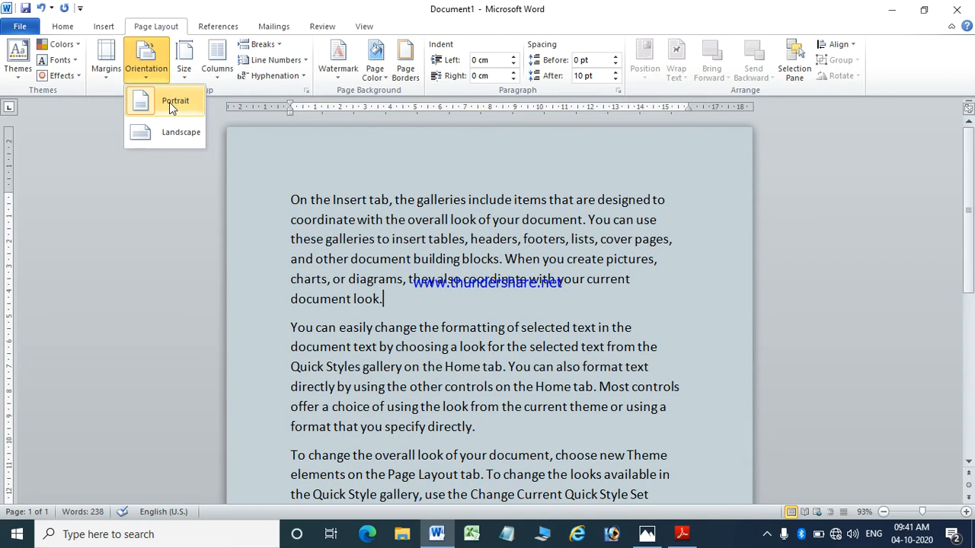
click(171, 131)
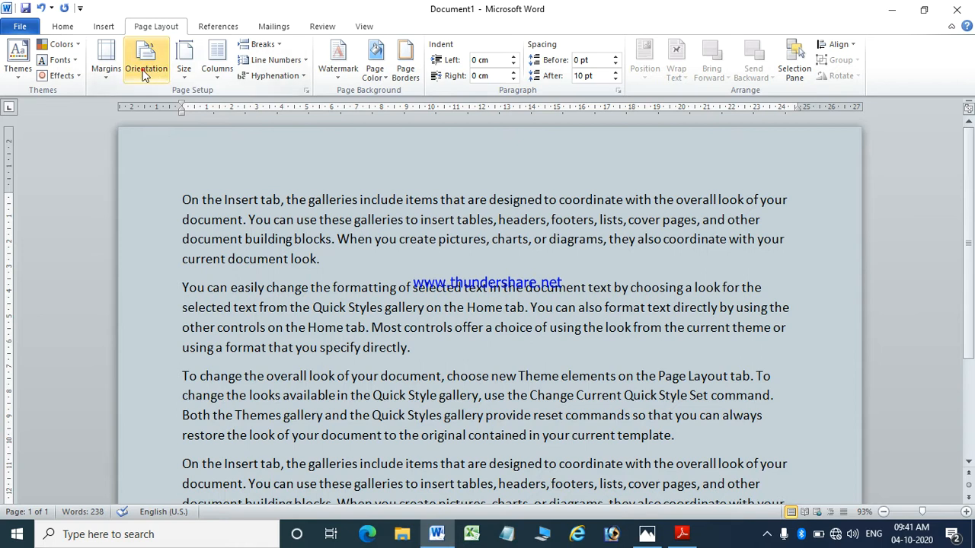
click(146, 65)
click(166, 100)
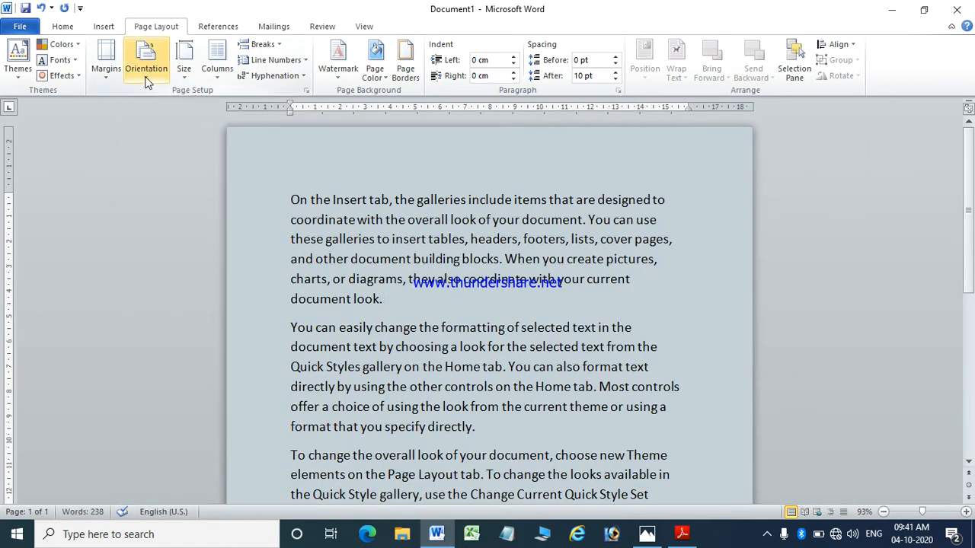
Set the page orientation to Landscape and look over the resulting page.
click(147, 63)
click(166, 128)
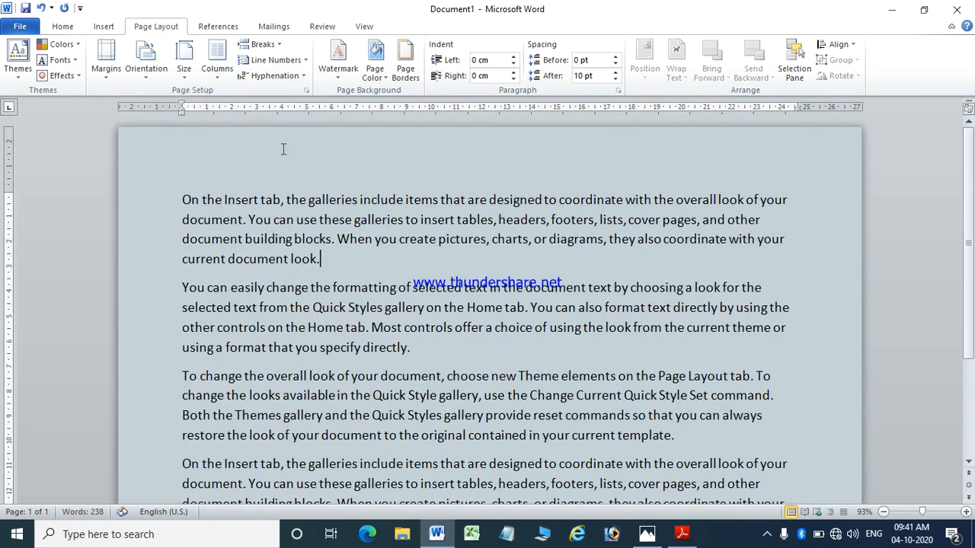
scroll(529, 207, down, 1)
scroll(533, 207, up, 1)
scroll(539, 216, down, 5)
scroll(353, 169, up, 5)
click(150, 85)
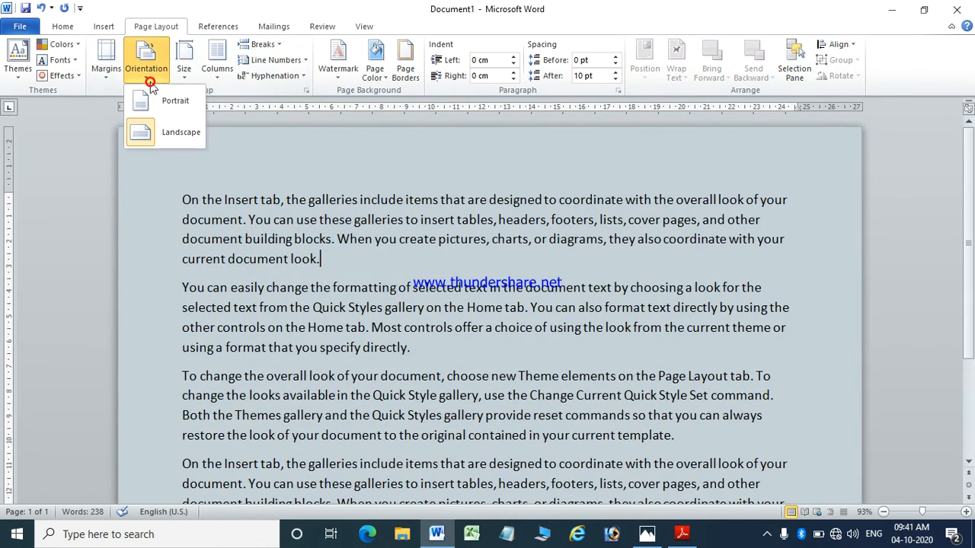
click(469, 239)
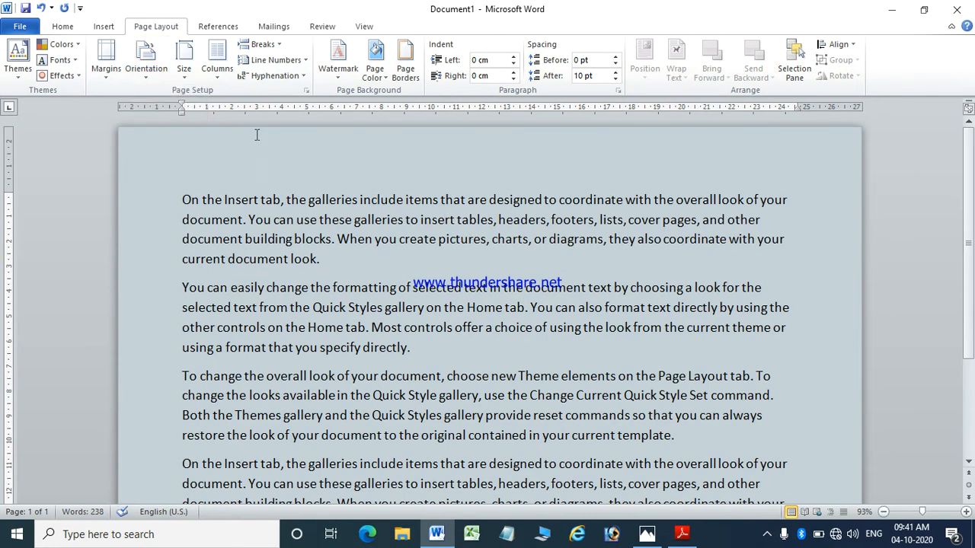
Arrange the document text in two columns and review how it flows between them.
click(217, 68)
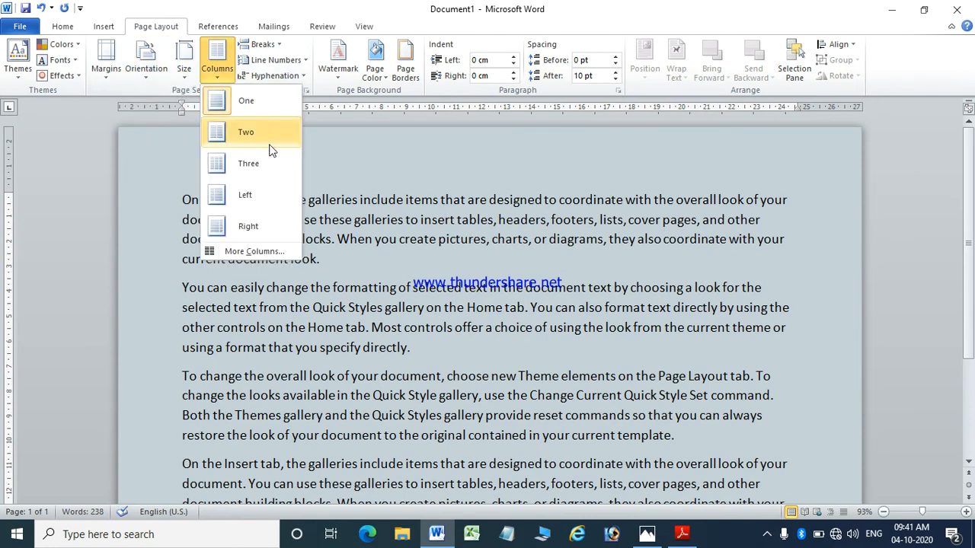
click(518, 141)
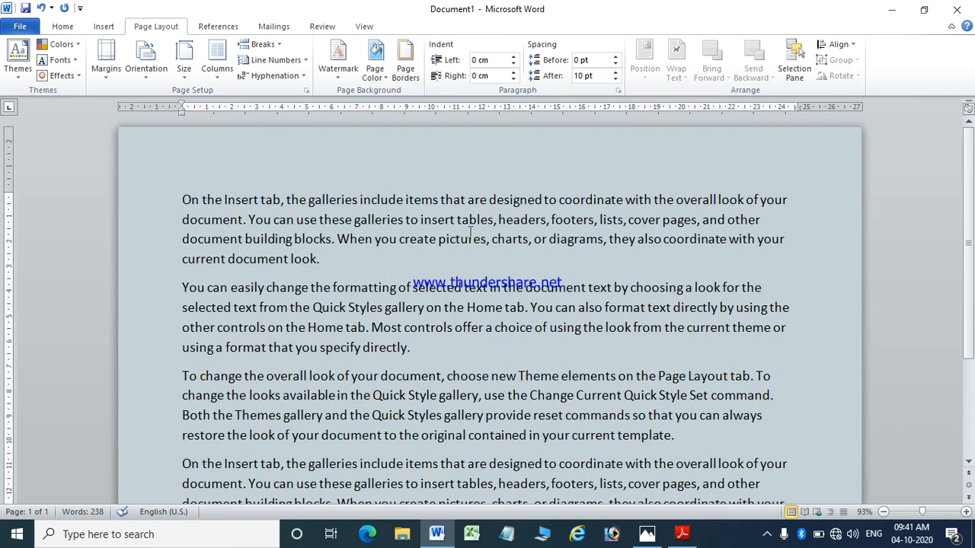
click(192, 81)
click(217, 77)
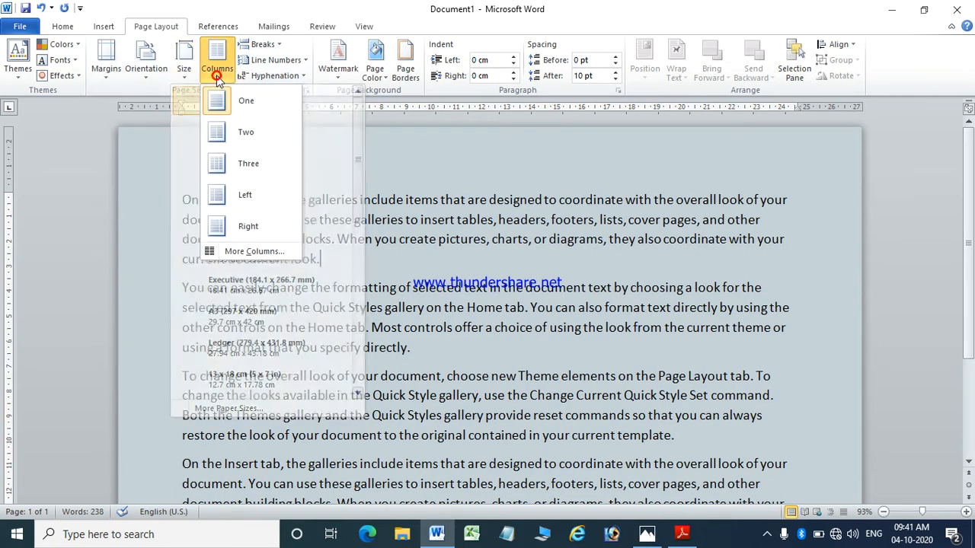
click(247, 143)
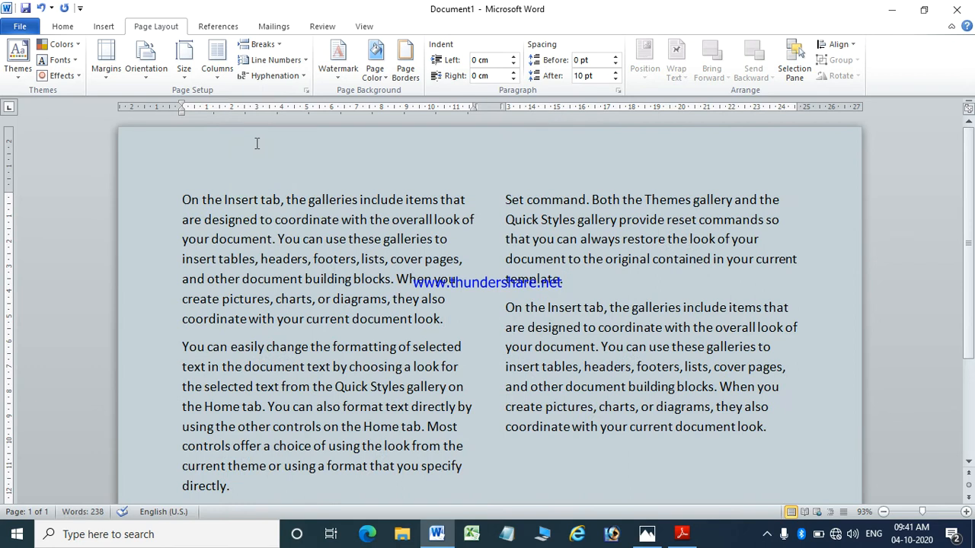
scroll(415, 217, down, 5)
scroll(419, 224, up, 5)
scroll(427, 234, down, 3)
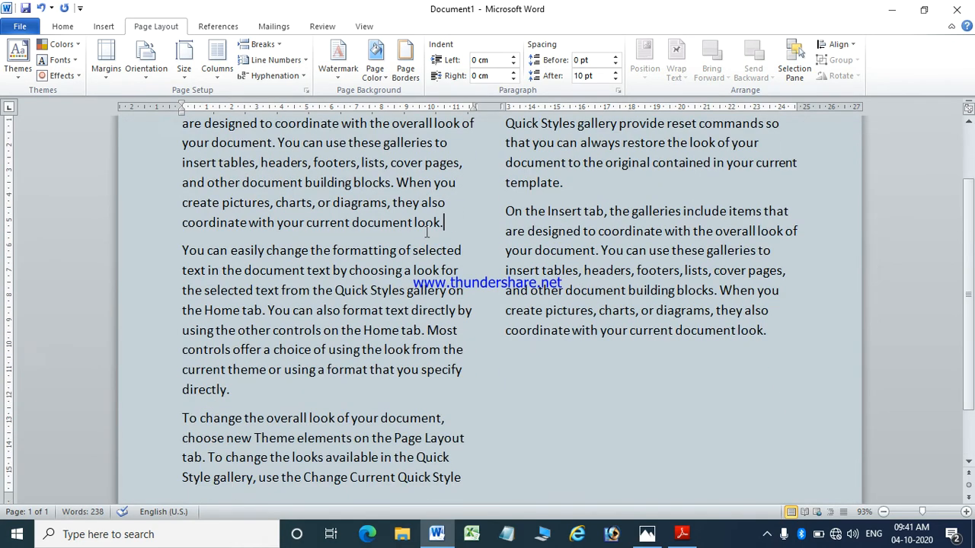
scroll(426, 233, up, 3)
scroll(457, 266, down, 2)
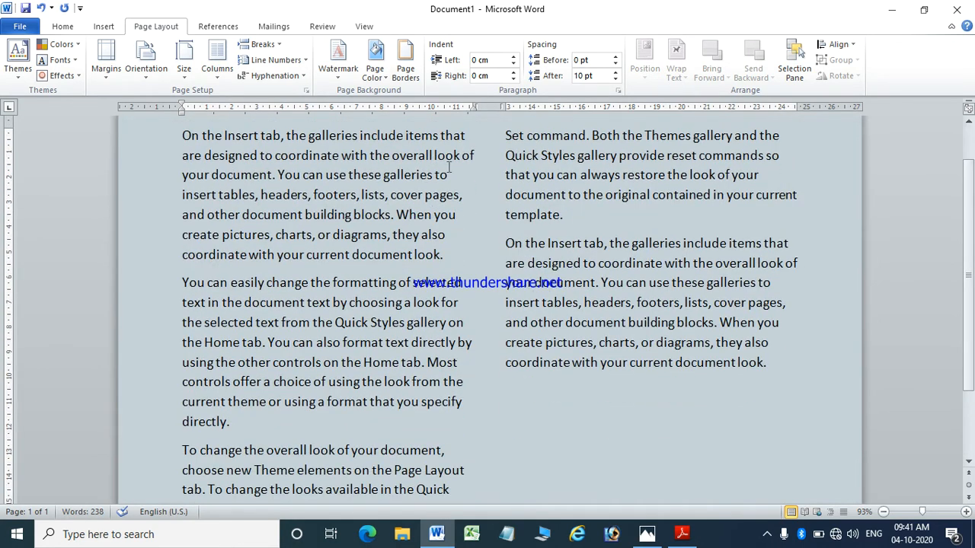
Add lines of filler text after the last paragraph: "gfd ghydhgdfgdfgdfgdfgdfertyerytery", "erye", "yew", "y", "yw" and "ey".
click(531, 363)
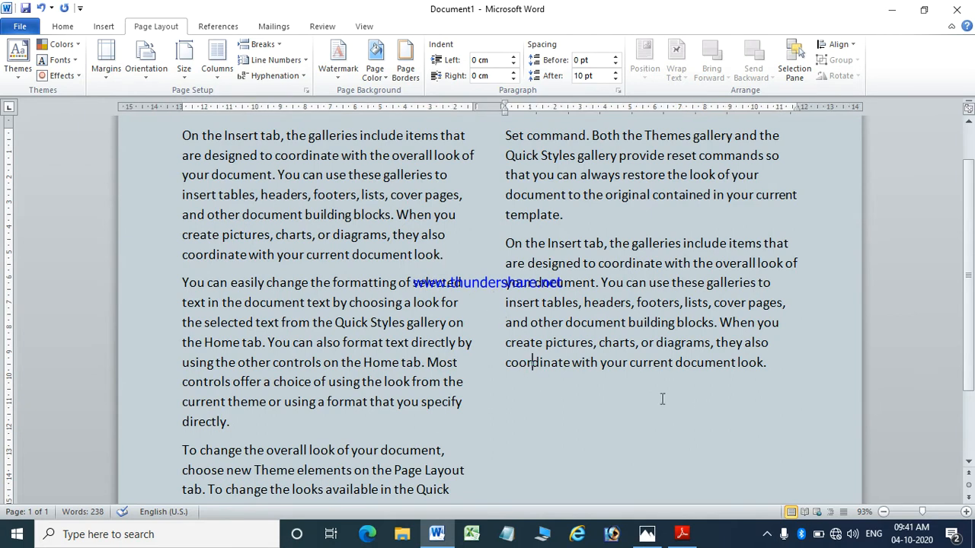
click(773, 374)
key(Return)
text(gfd ghydhgdfgdfgdfgdfgdfertyerytery erye yew y  yw ey)
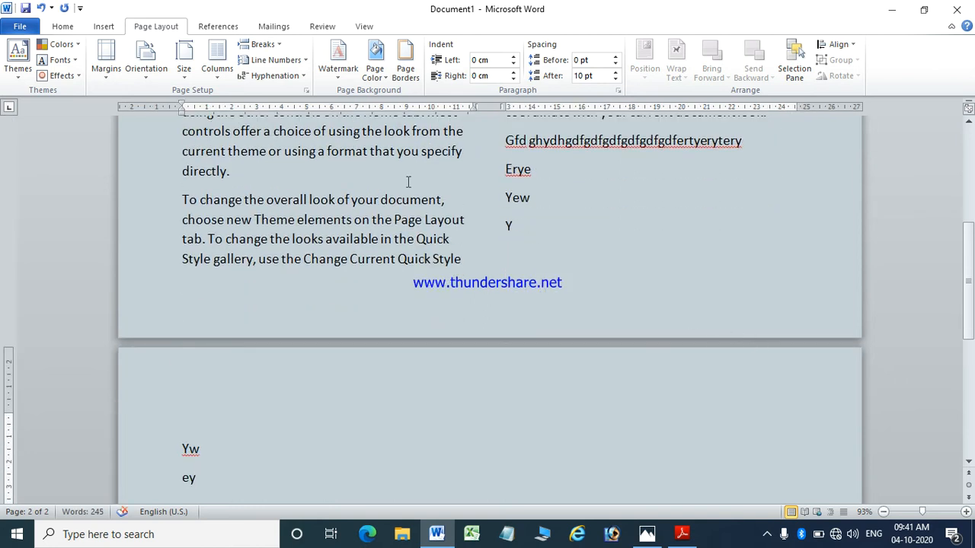
Delete all text from the two-column document.
key(ctrl+a)
key(Delete)
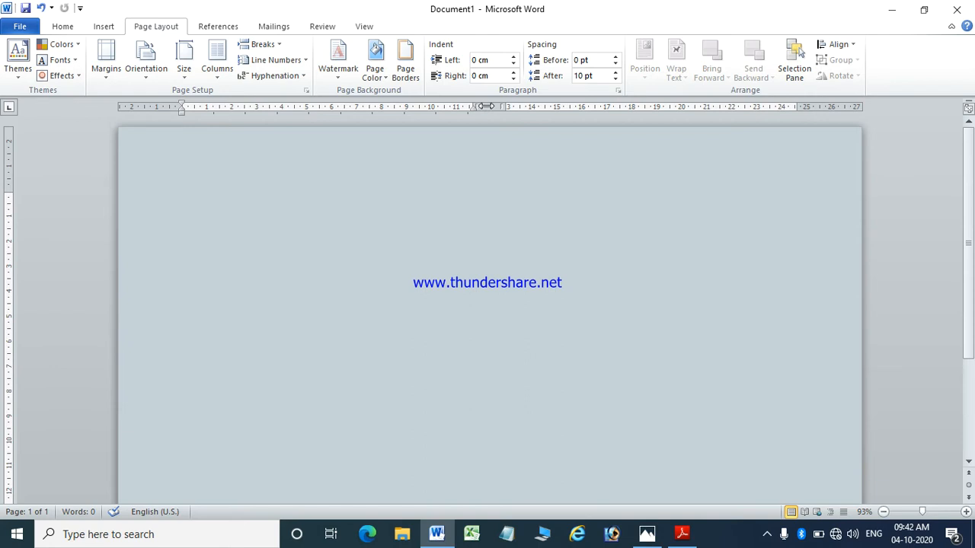
Narrow the first column to about 4 cm and fill it with random filler text starting with "rtwe".
drag(485, 106, 280, 139)
text(rtwe)
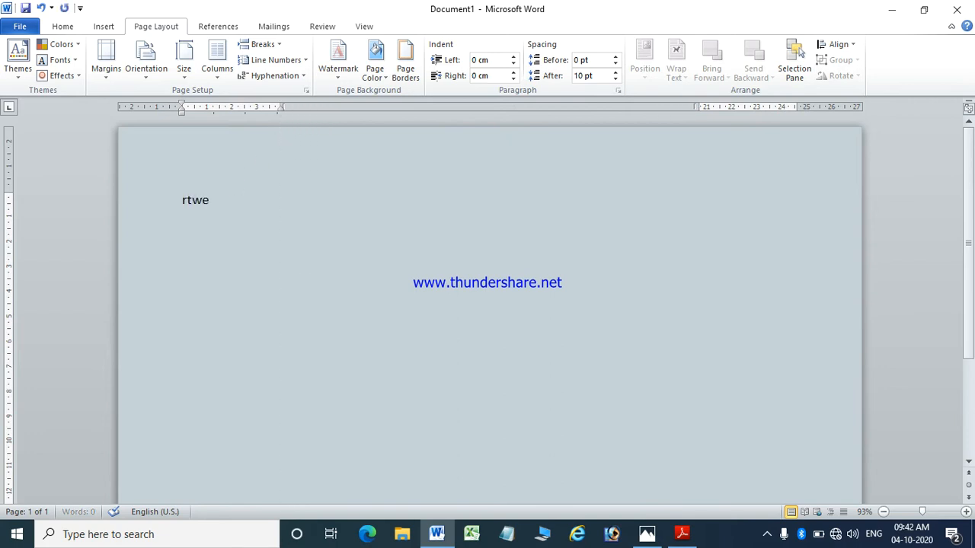
text(tewtwetewtwetwetwetwetwtwtwte)
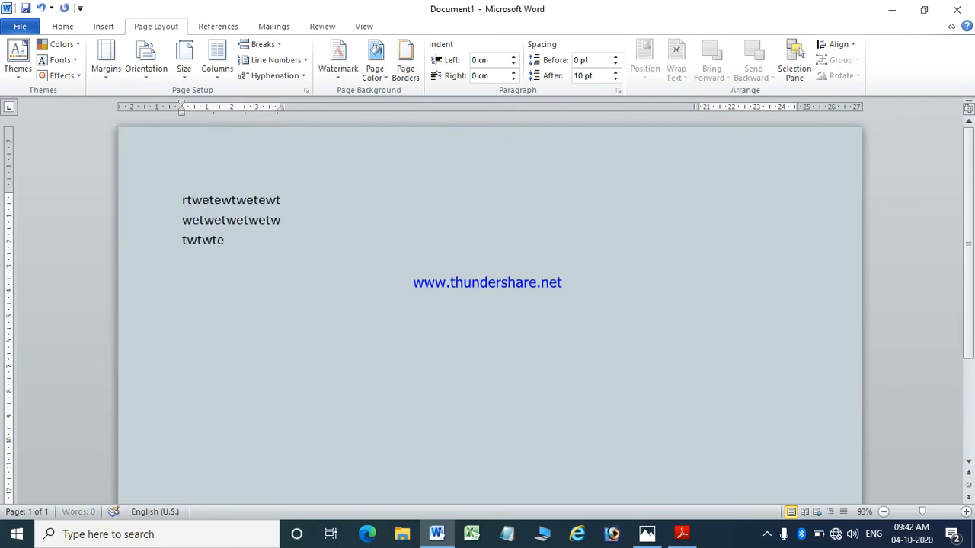
text(twetet)
Widen the first column to about 7 cm and on to about 10 cm, adding more random filler text at each width.
drag(281, 105, 350, 104)
text(ewrwrwerwerew)
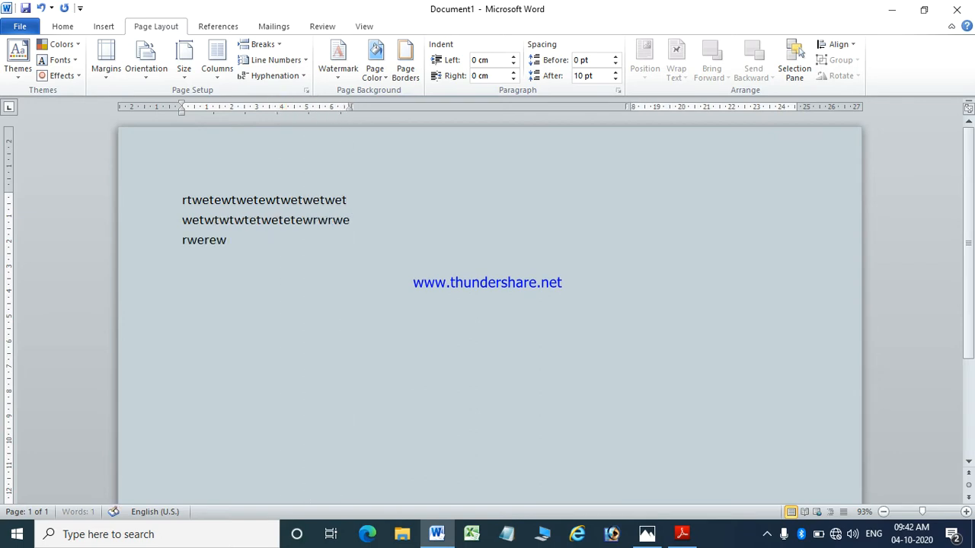
text(rrewr)
drag(350, 107, 431, 107)
text(rwerwerewrwrwerew)
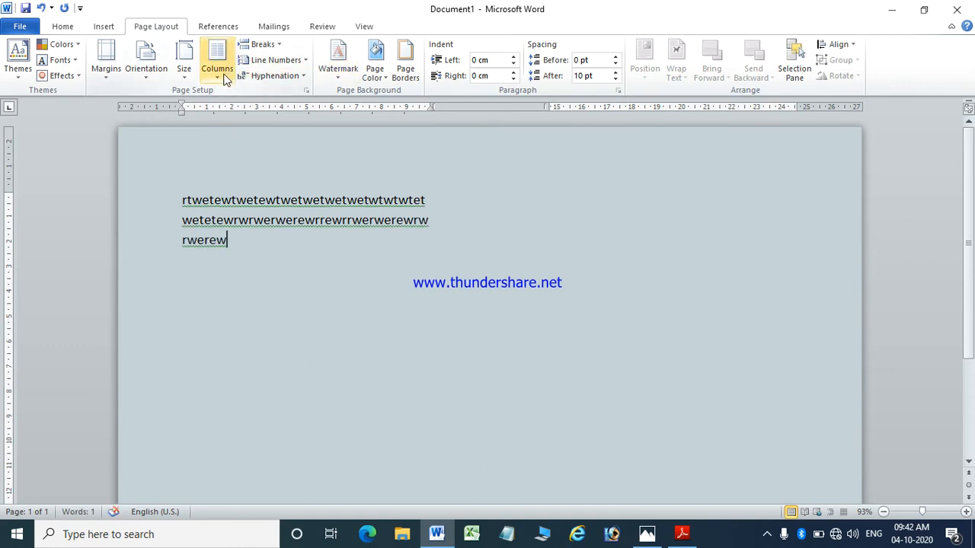
Replace all the filler text with two generated sample paragraphs using =rand(2).
key(ctrl+a)
key(Delete)
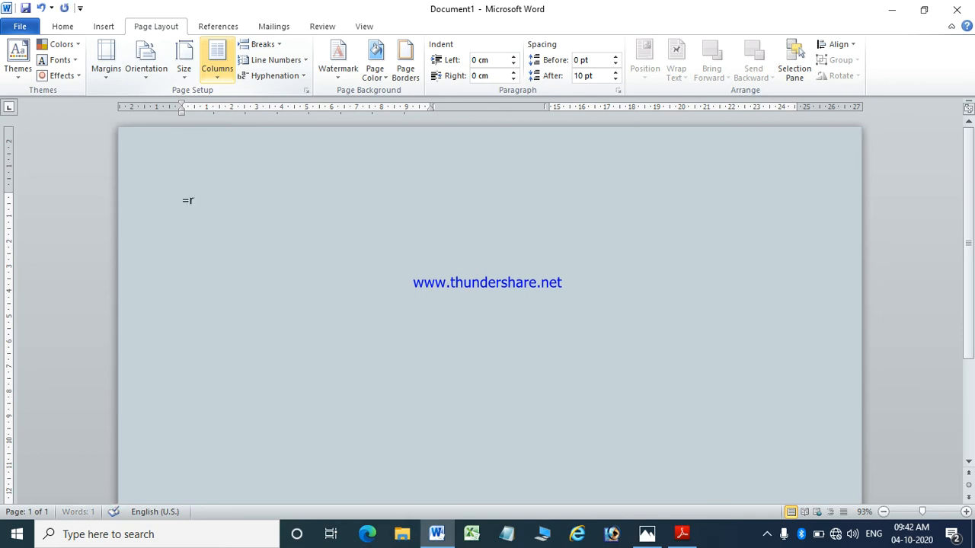
text(=rand(!2))
key(BackSpace)
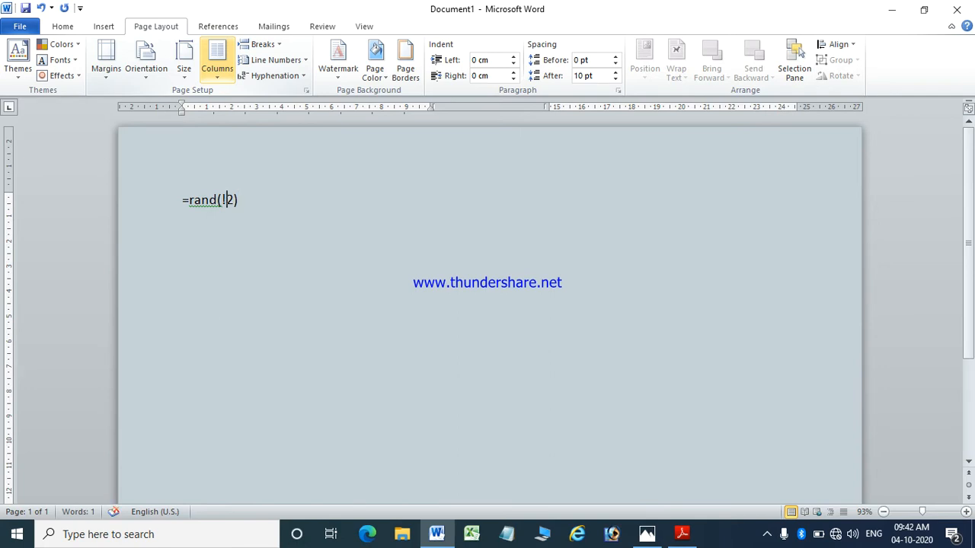
key(BackSpace)
key(Right)
key(Return)
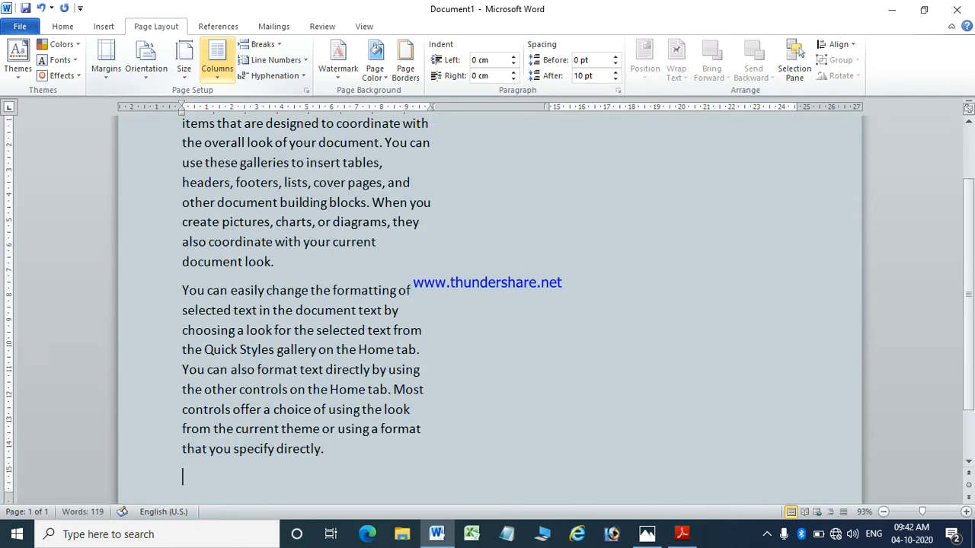
Move the second paragraph to the top of the second column by adding blank lines after the first paragraph.
scroll(360, 218, up, 1)
scroll(402, 366, down, 2)
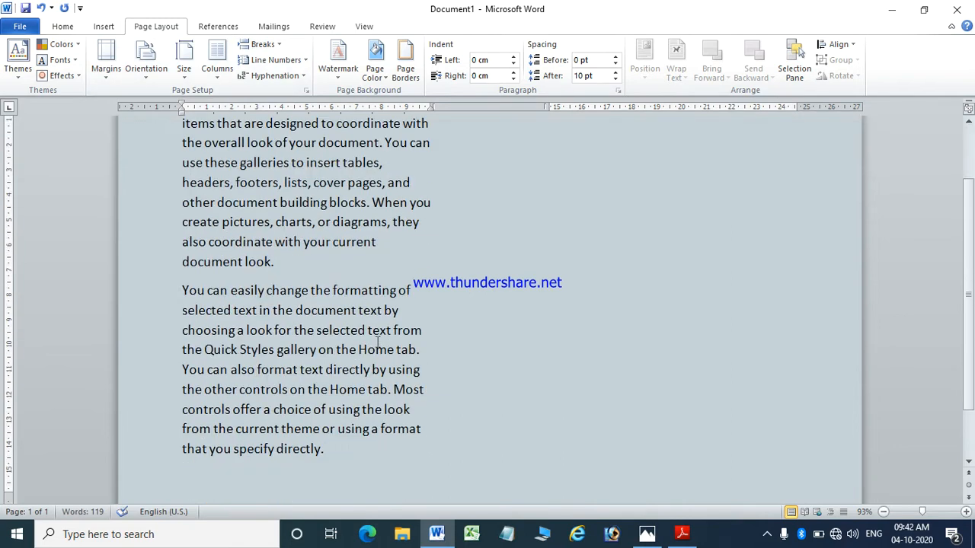
click(333, 233)
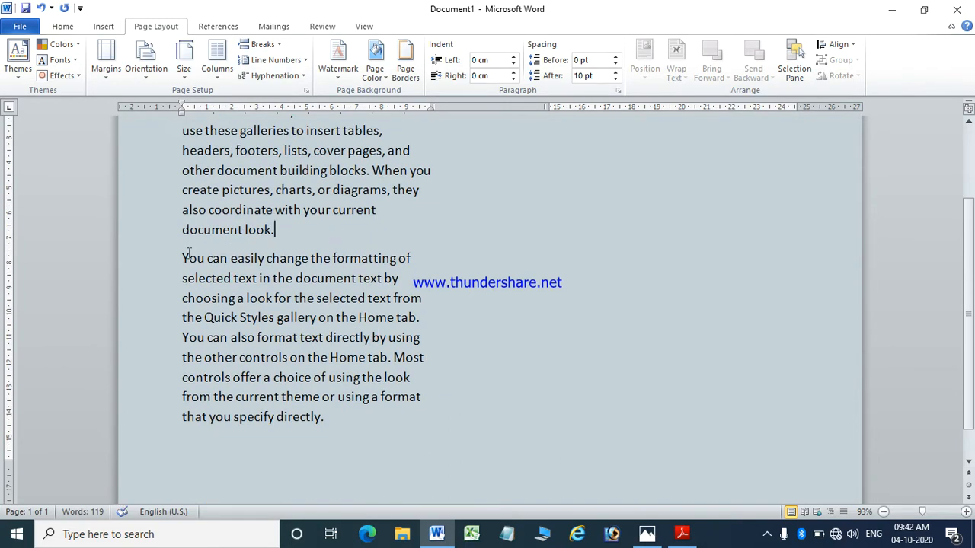
drag(182, 258, 358, 419)
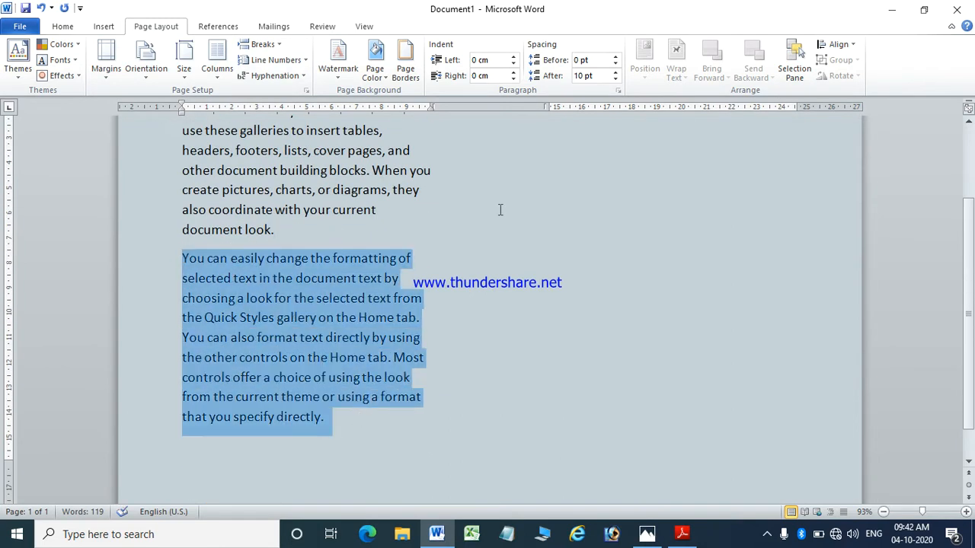
click(303, 239)
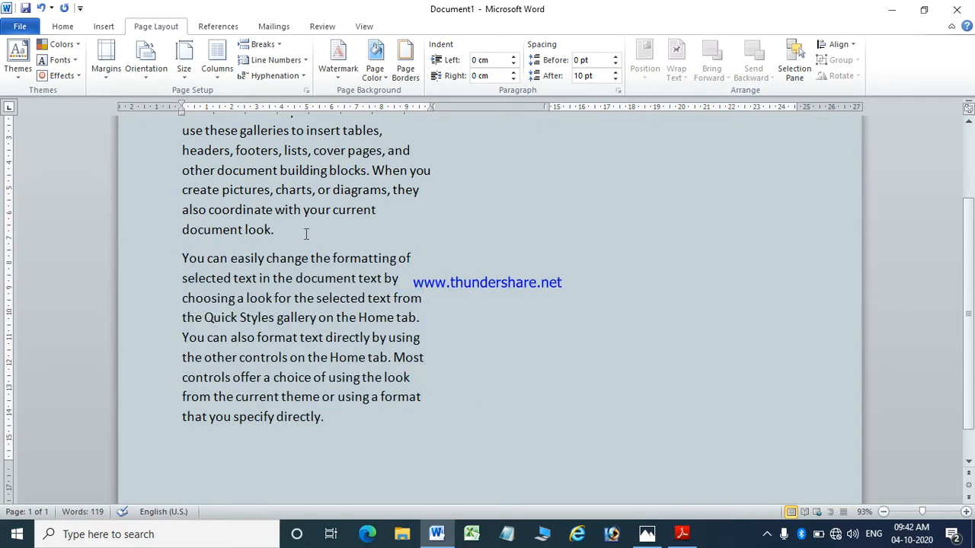
key(Return)
key(Return)
key(Return)
key(Return)
key(Return)
key(Return)
key(Return)
key(Return)
key(Return)
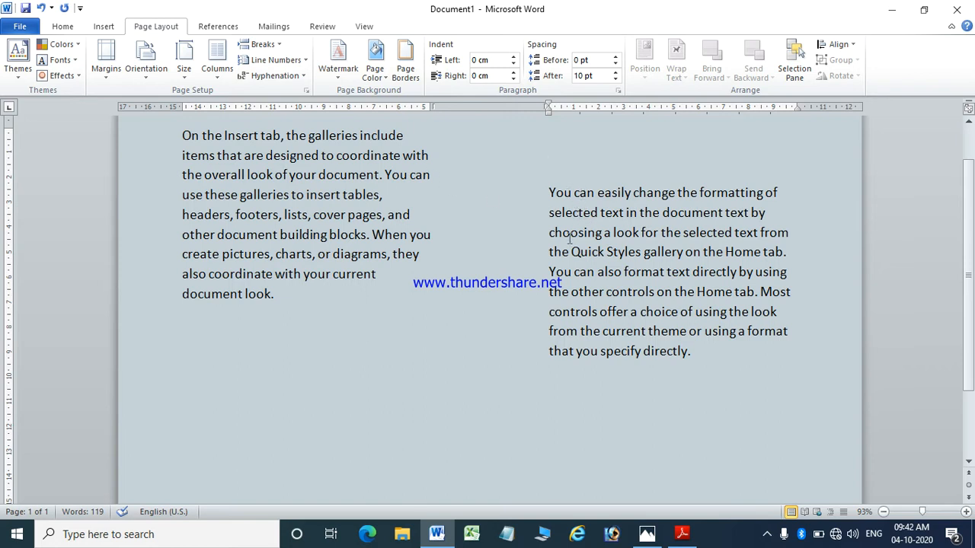
scroll(569, 239, up, 2)
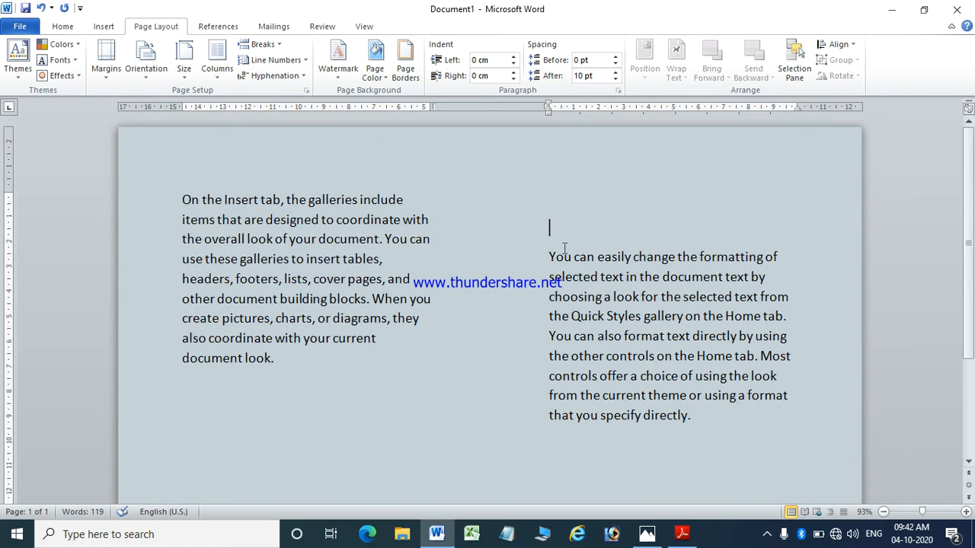
key(BackSpace)
scroll(544, 185, up, 2)
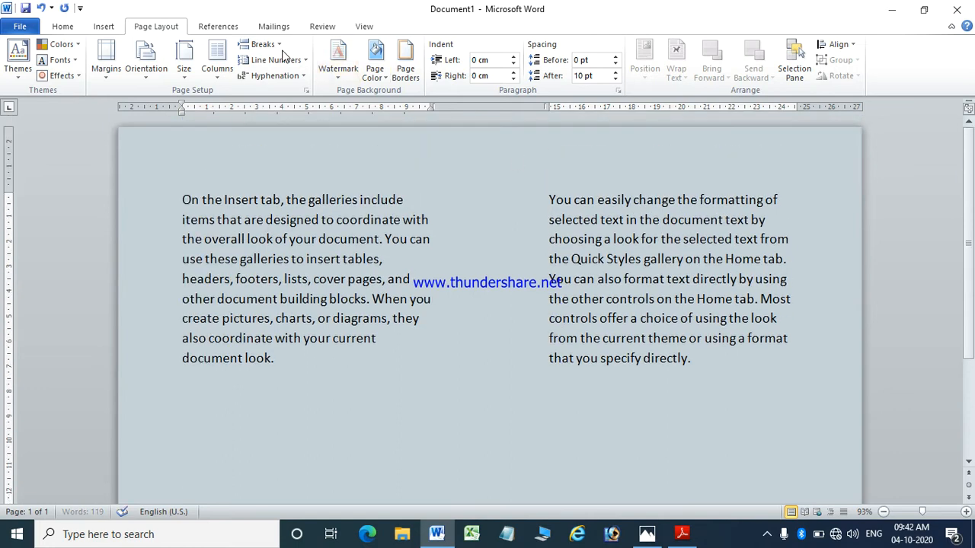
Look through the available paper sizes and choose A4 (210 x 297 mm).
click(182, 79)
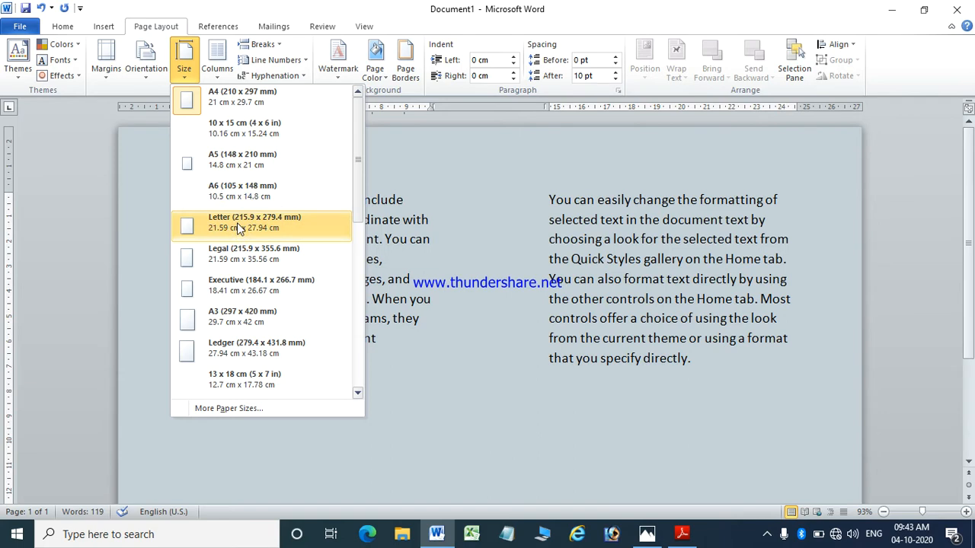
drag(356, 178, 381, 158)
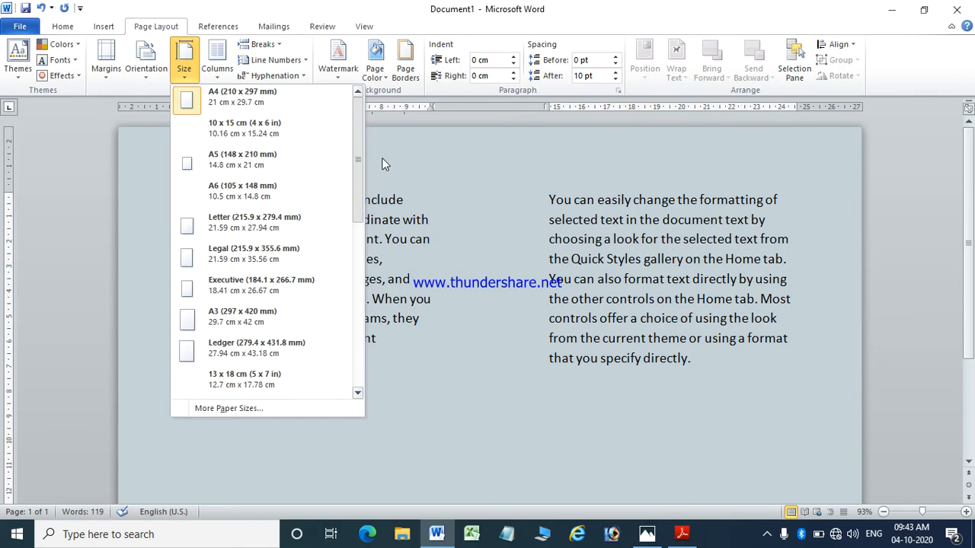
click(266, 106)
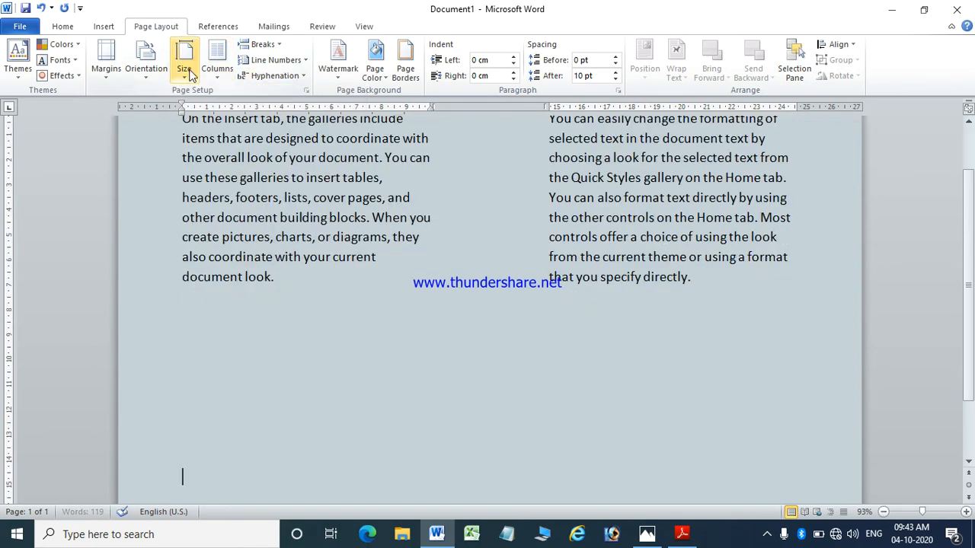
Set the paper size to A6 (105 x 148 mm) and look over how the text spreads across the pages.
click(184, 70)
click(225, 194)
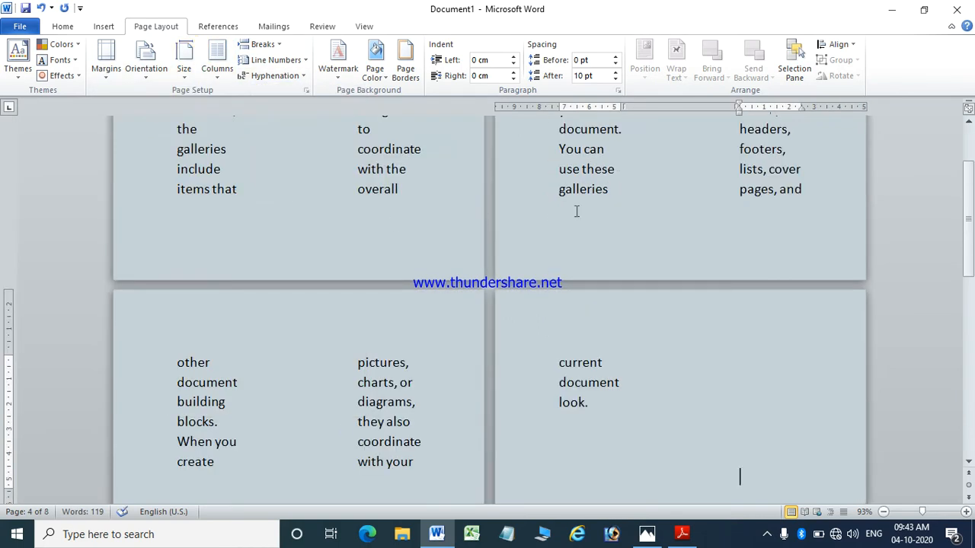
scroll(580, 211, up, 3)
scroll(533, 214, down, 6)
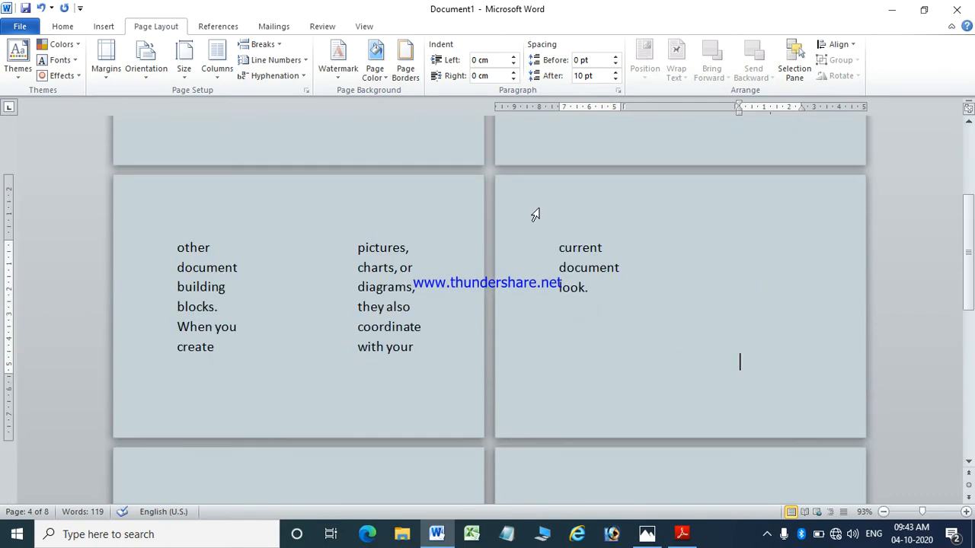
scroll(540, 224, up, 6)
Delete all the document text and set the paper size back to A4.
key(ctrl+a)
key(Delete)
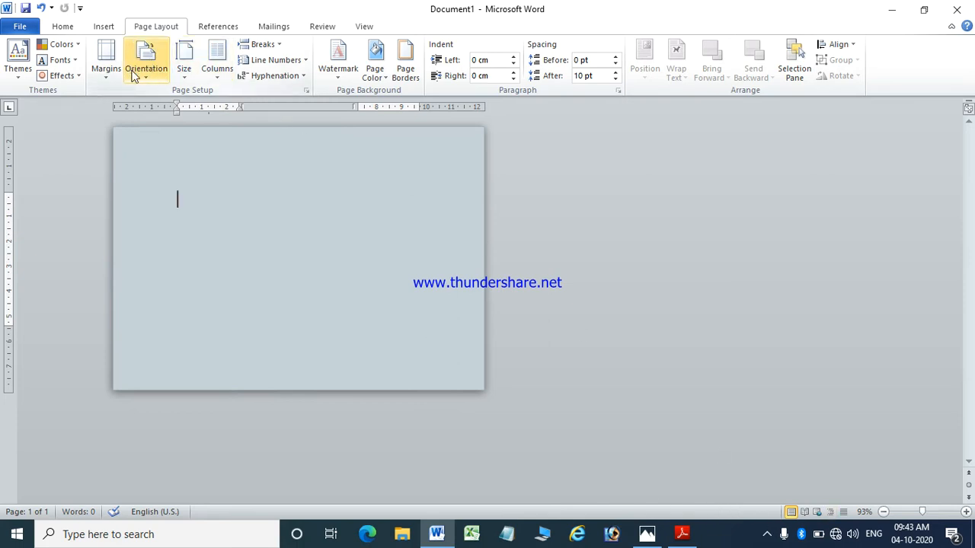
click(184, 67)
click(206, 102)
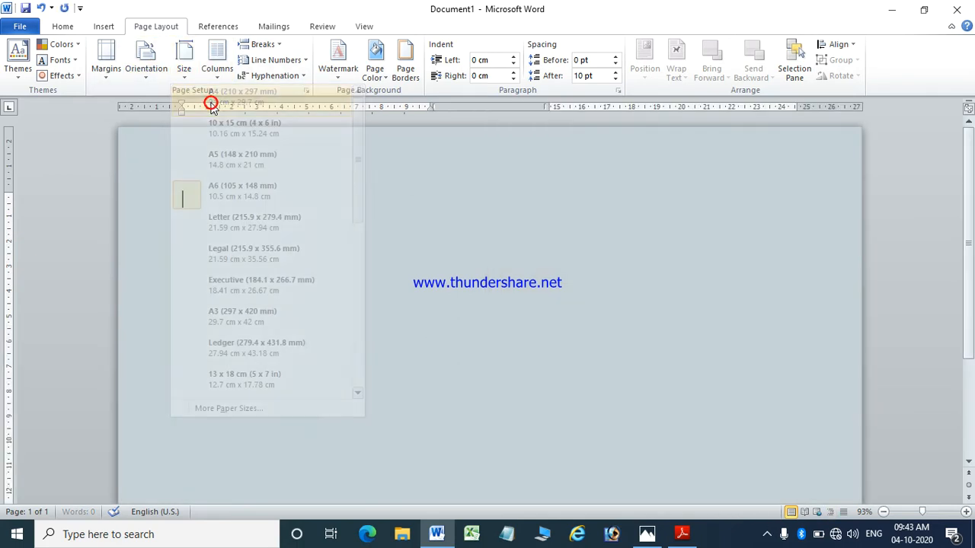
Set the layout to one column and generate two sample paragraphs with =rand(2).
click(206, 73)
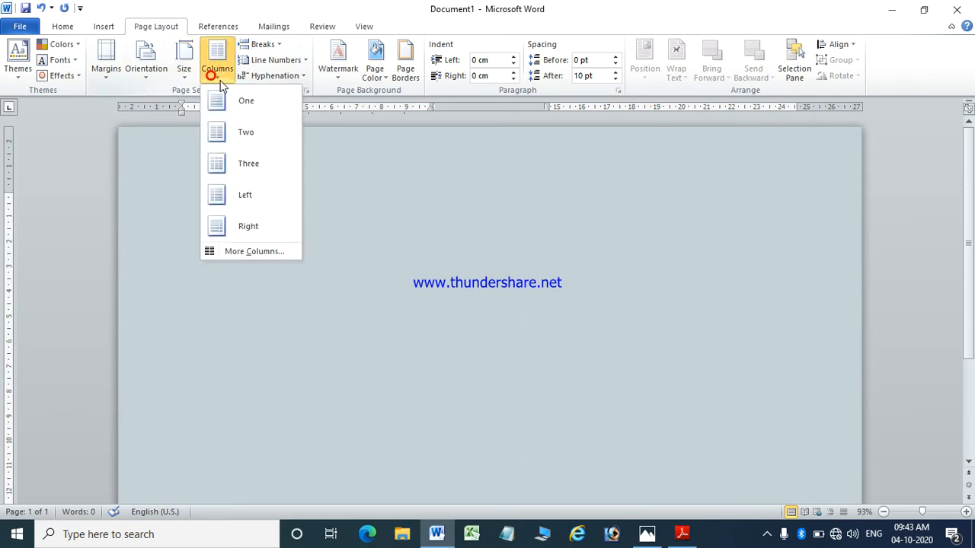
click(234, 101)
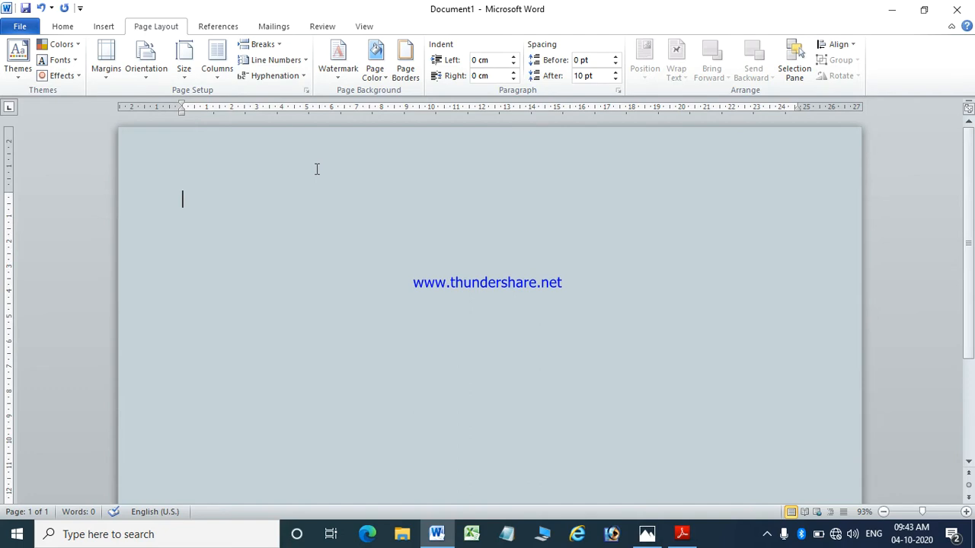
text(=rand(2))
key(Return)
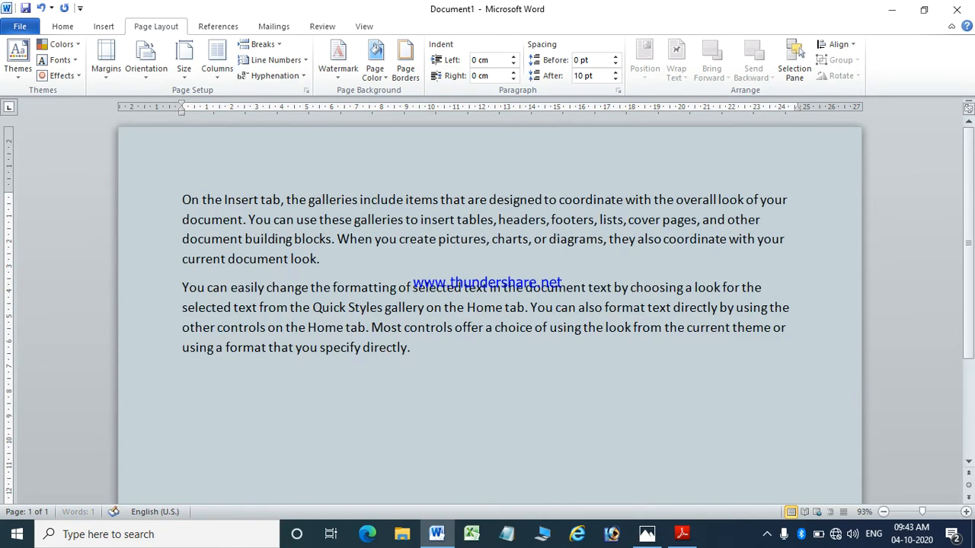
Insert an Odd Page section break after the last paragraph and look over the resulting pages.
click(281, 47)
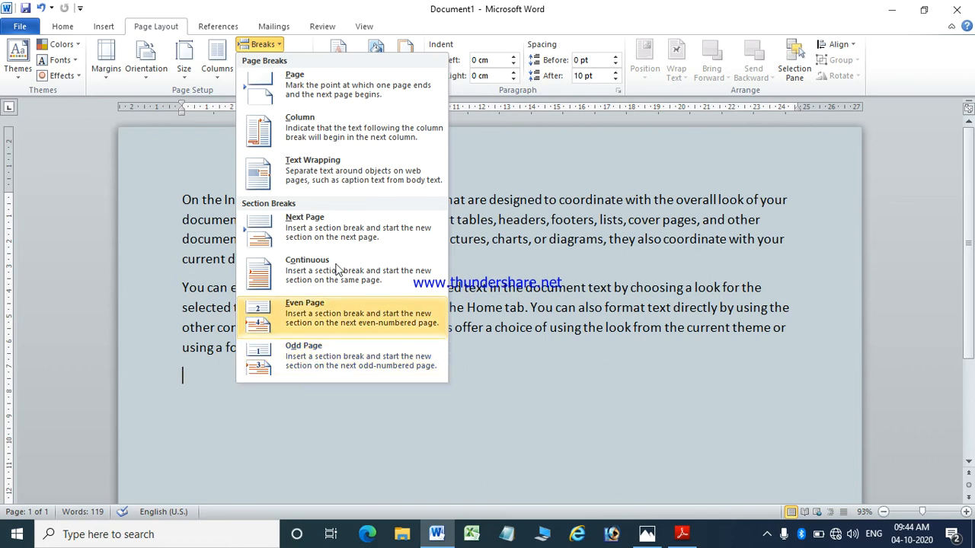
click(644, 321)
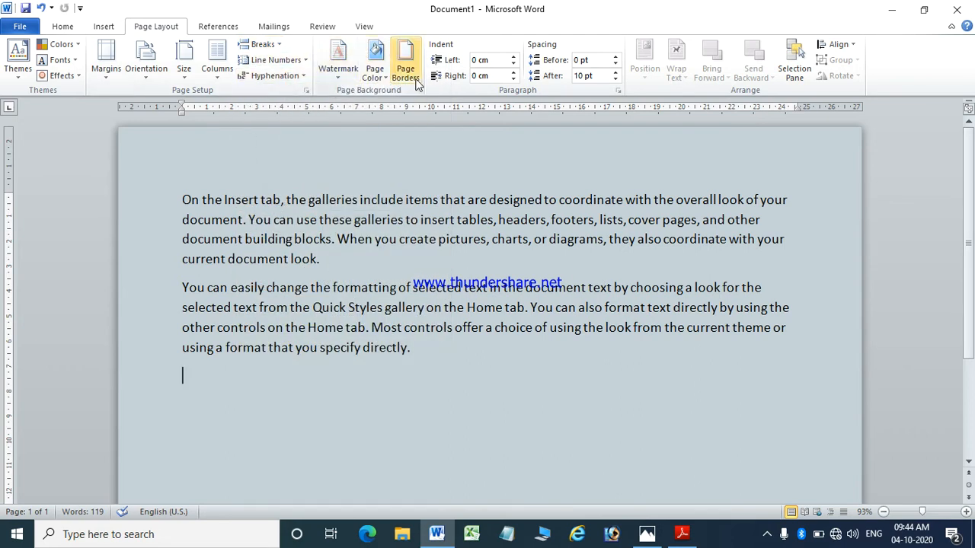
click(265, 44)
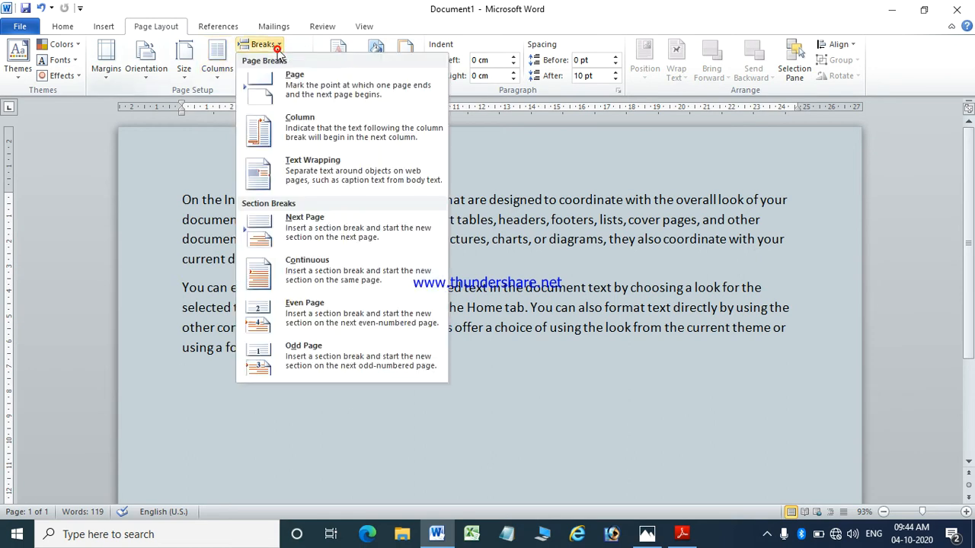
click(348, 356)
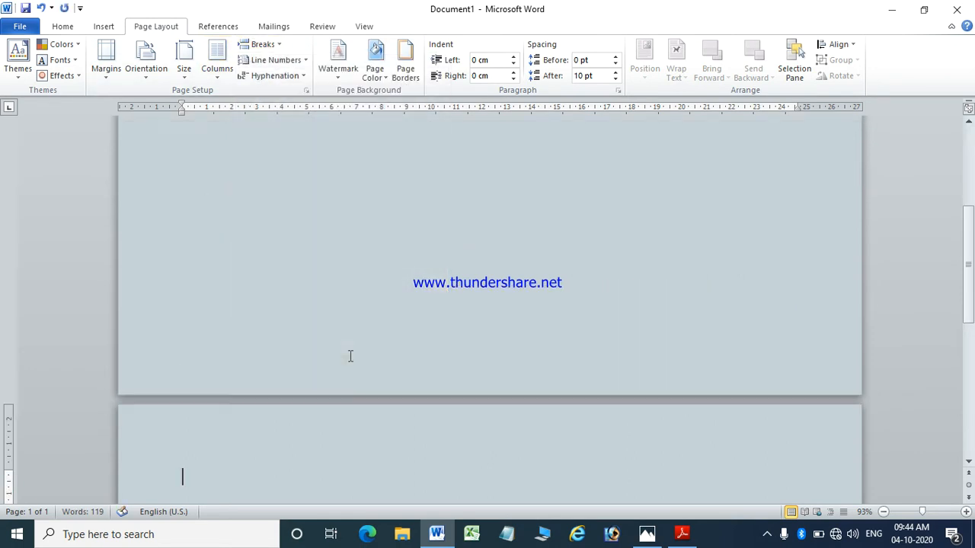
scroll(450, 296, up, 5)
scroll(461, 284, down, 5)
scroll(461, 283, down, 5)
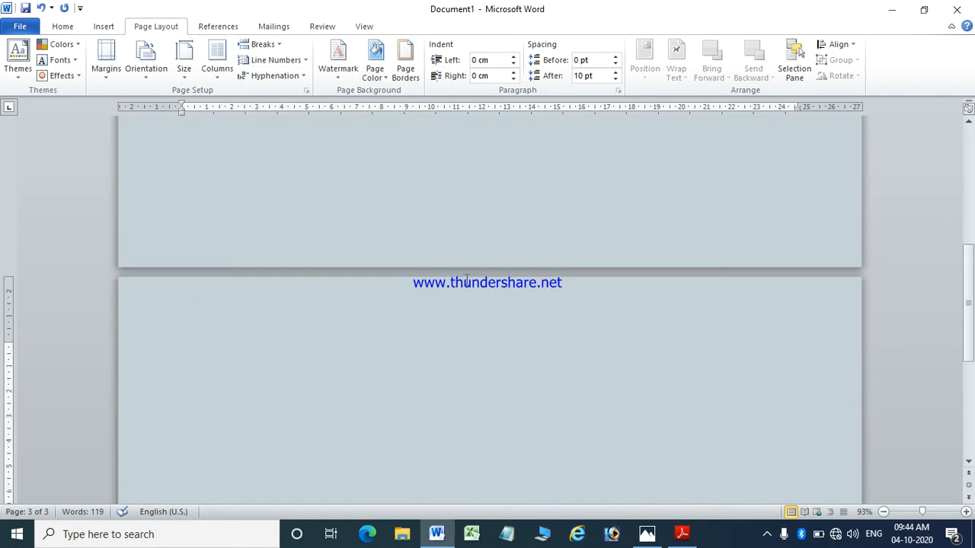
scroll(466, 281, up, 8)
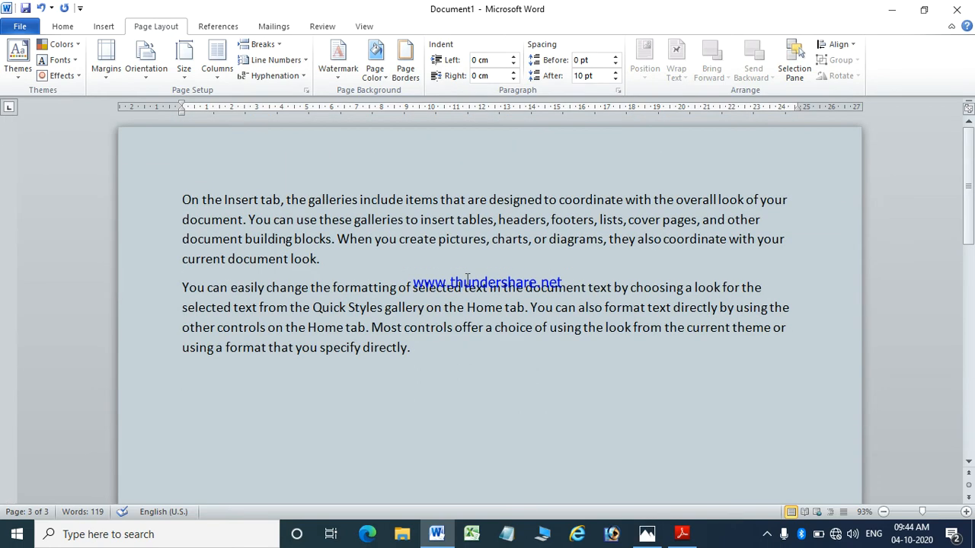
Insert a page break at the end of the first paragraph and check how the text is split across pages.
click(276, 45)
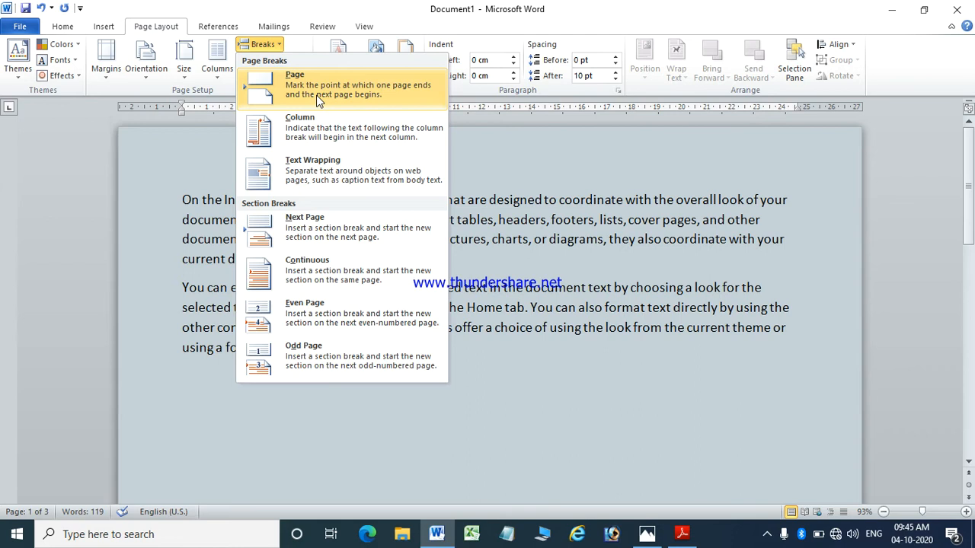
click(544, 244)
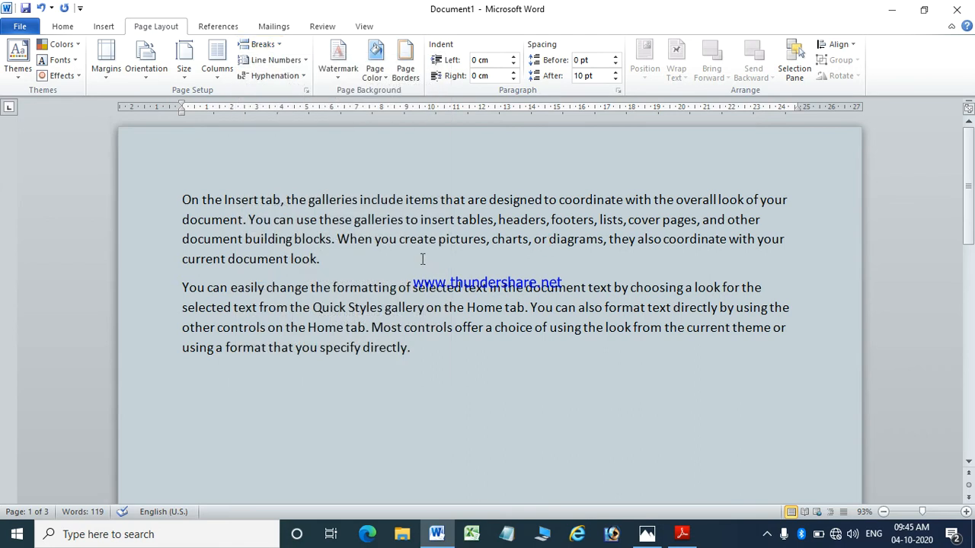
click(422, 259)
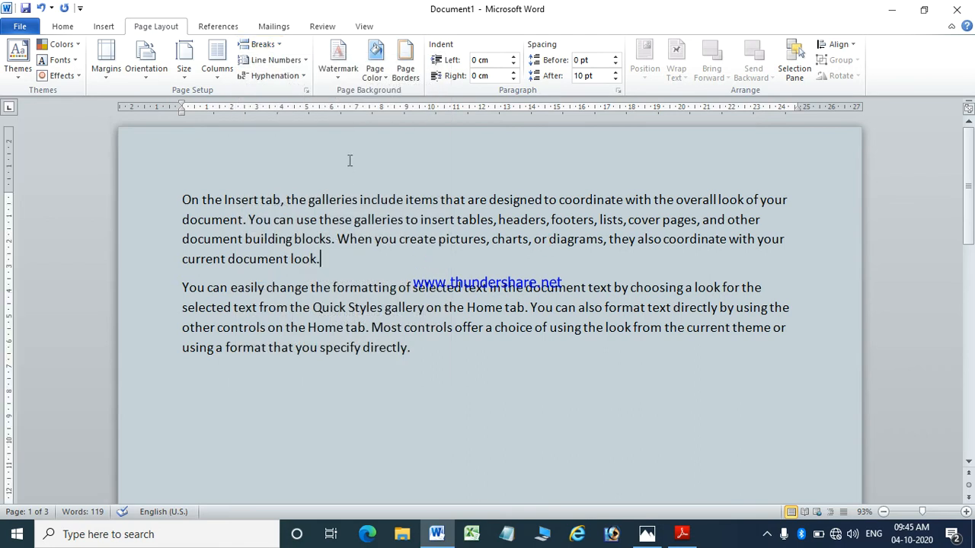
click(279, 45)
click(305, 96)
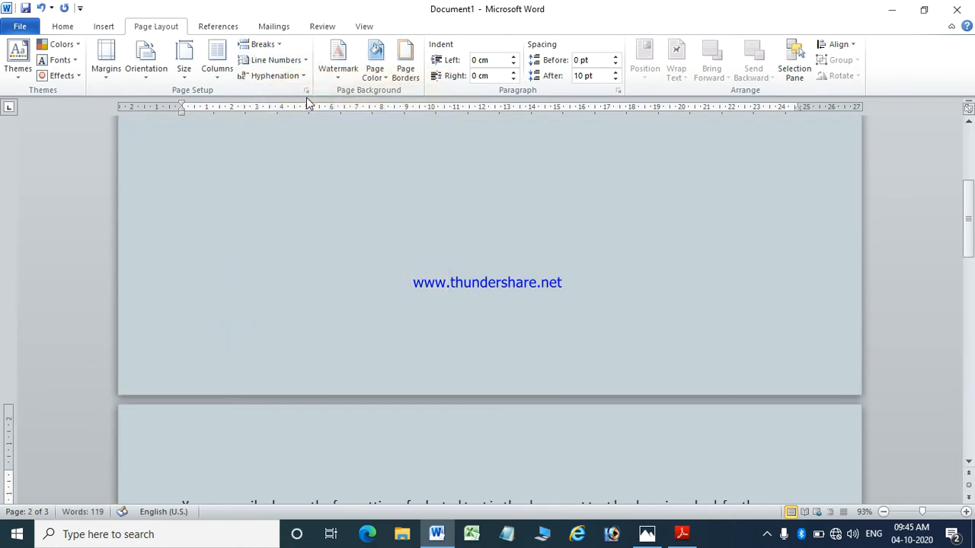
scroll(361, 158, up, 2)
scroll(309, 230, down, 3)
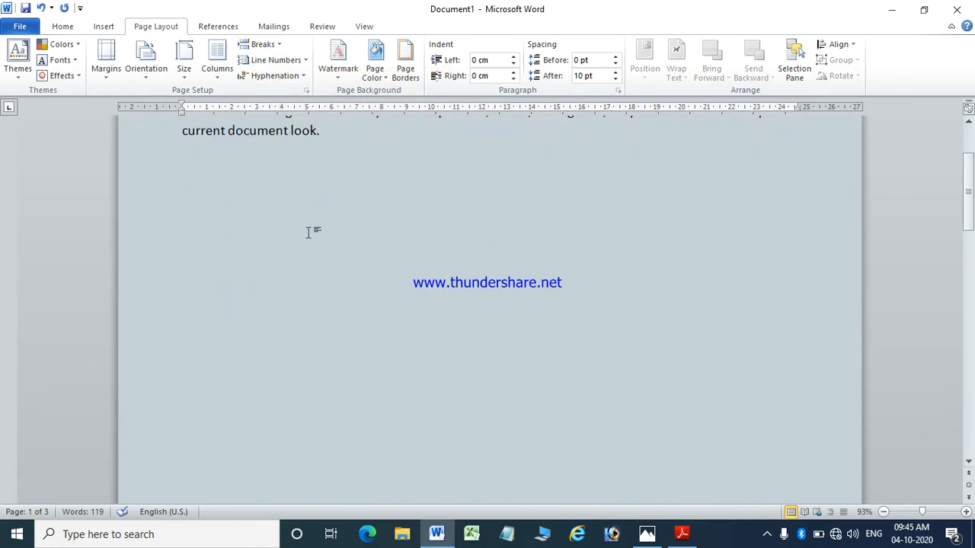
Review how the page break splits the two paragraphs, and undo the page break.
scroll(330, 288, up, 3)
scroll(330, 293, down, 10)
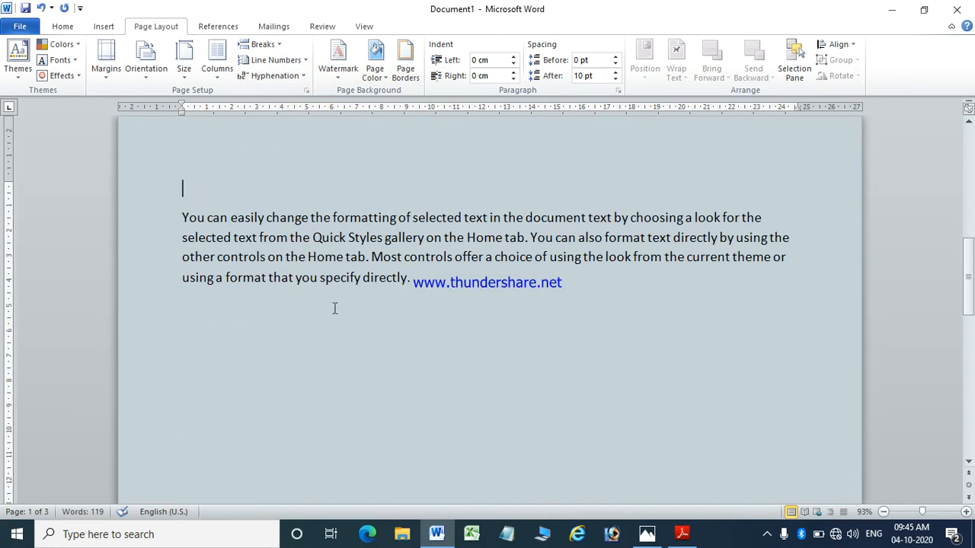
scroll(363, 244, up, 5)
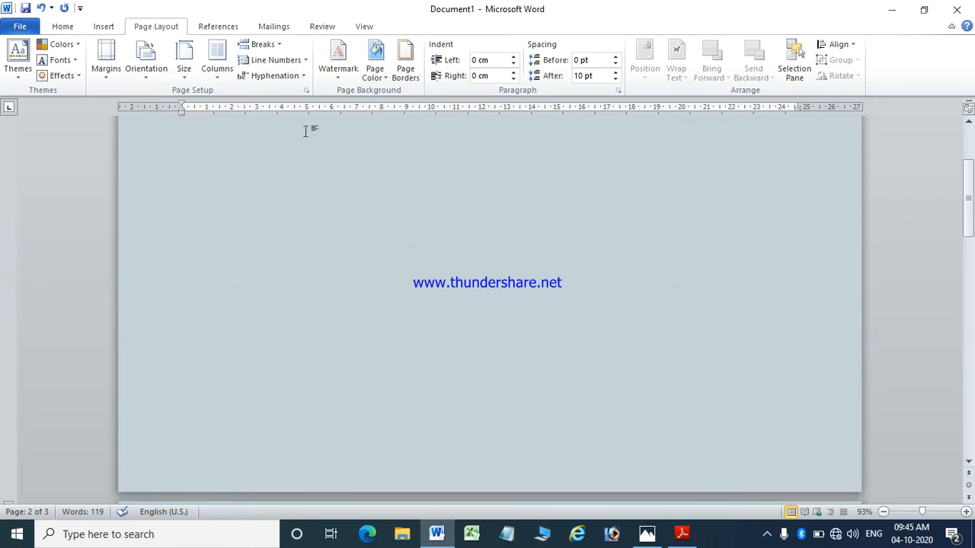
scroll(430, 259, up, 5)
key(ctrl+z)
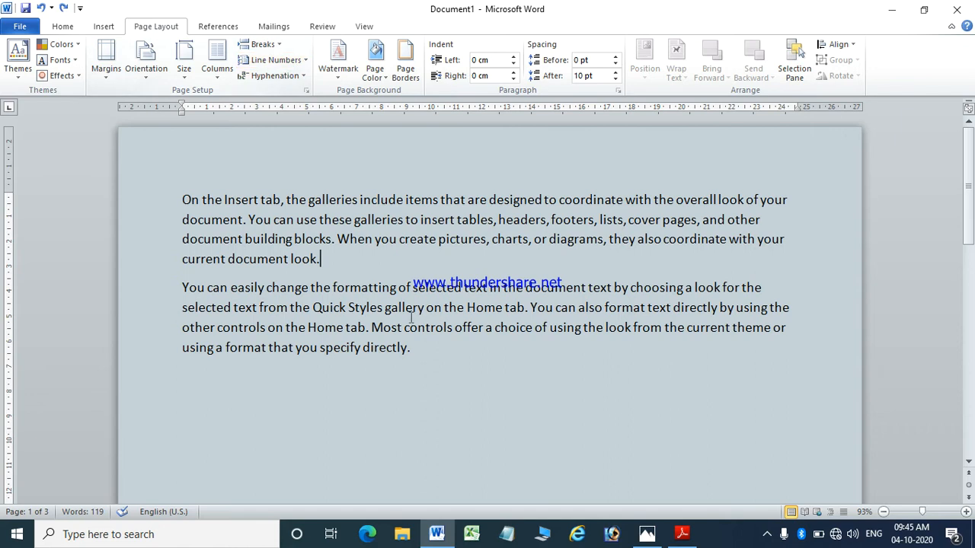
Apply continuous line numbers to all the text of the two sample paragraphs.
click(462, 366)
key(ctrl+a)
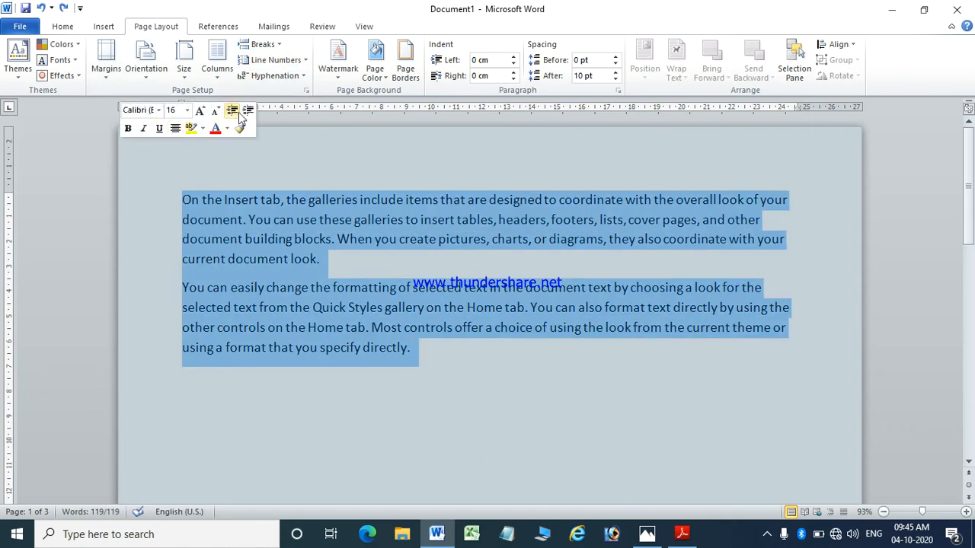
click(306, 64)
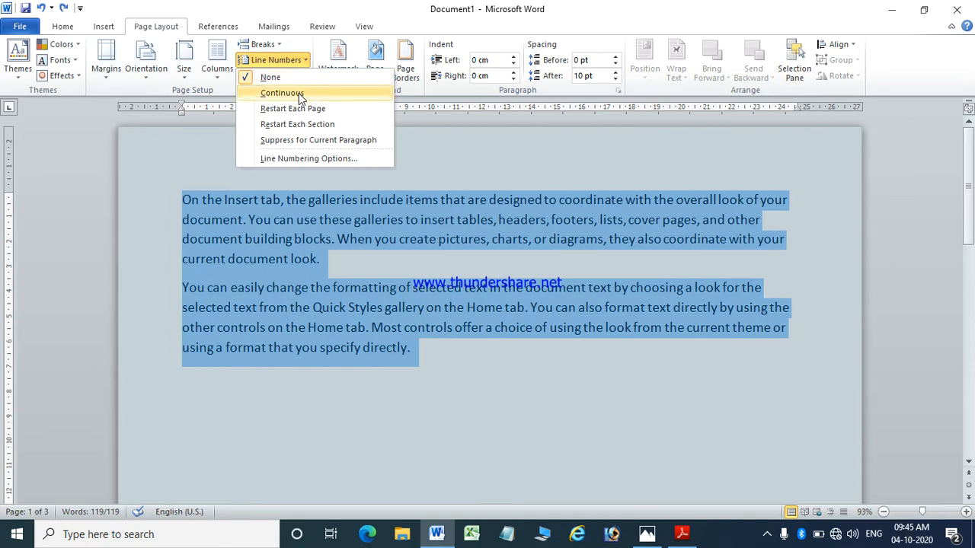
click(299, 93)
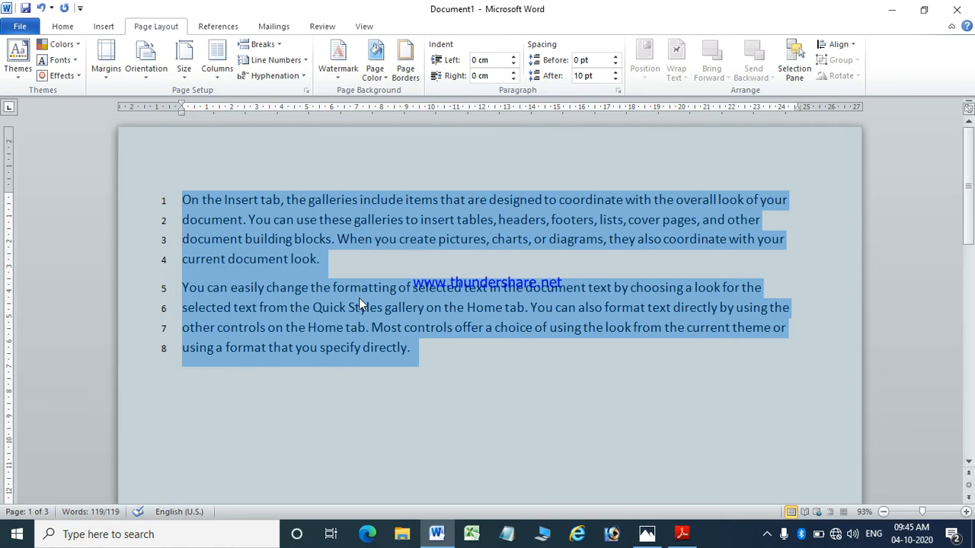
Replace the document text with ten sample paragraphs generated by =rand(10).
key(Delete)
text(=ra)
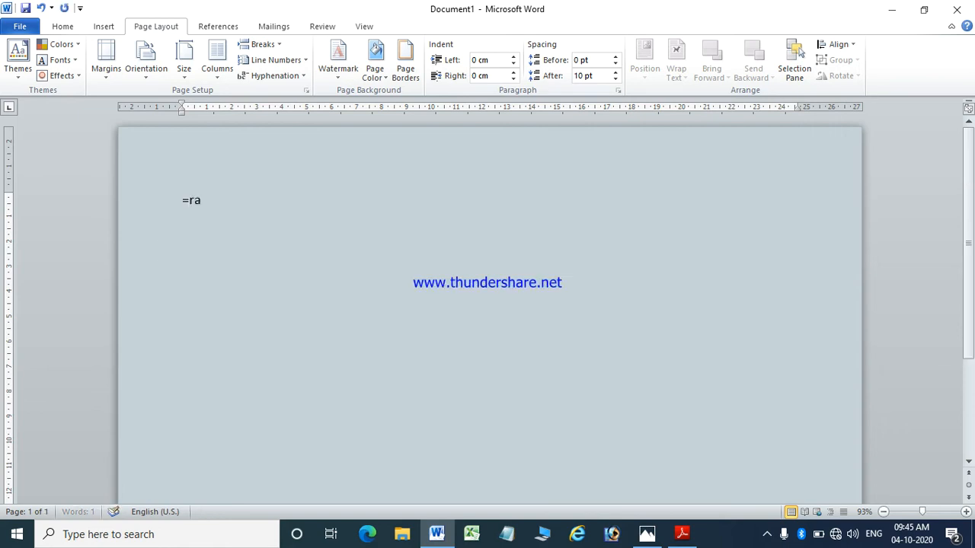
text(nd(10))
key(Return)
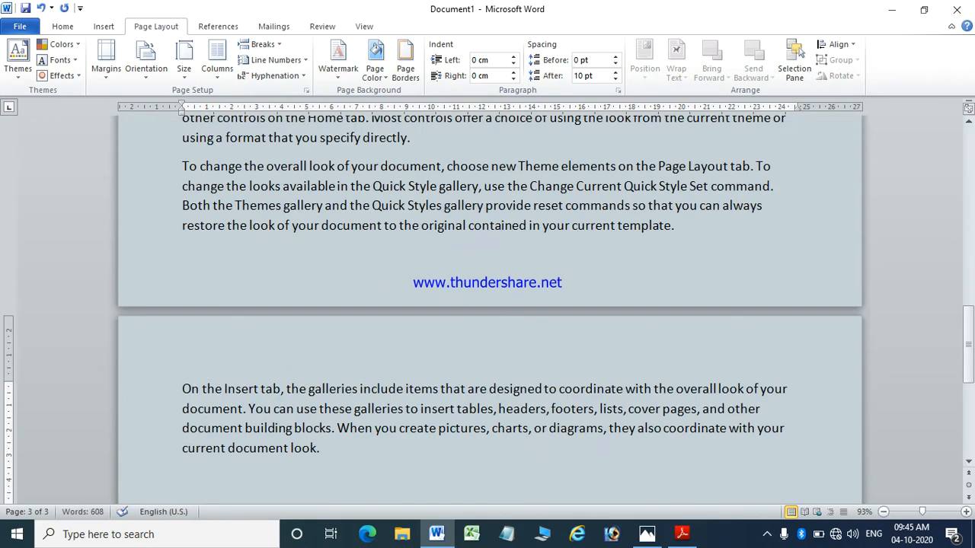
scroll(374, 320, up, 15)
scroll(374, 323, up, 1)
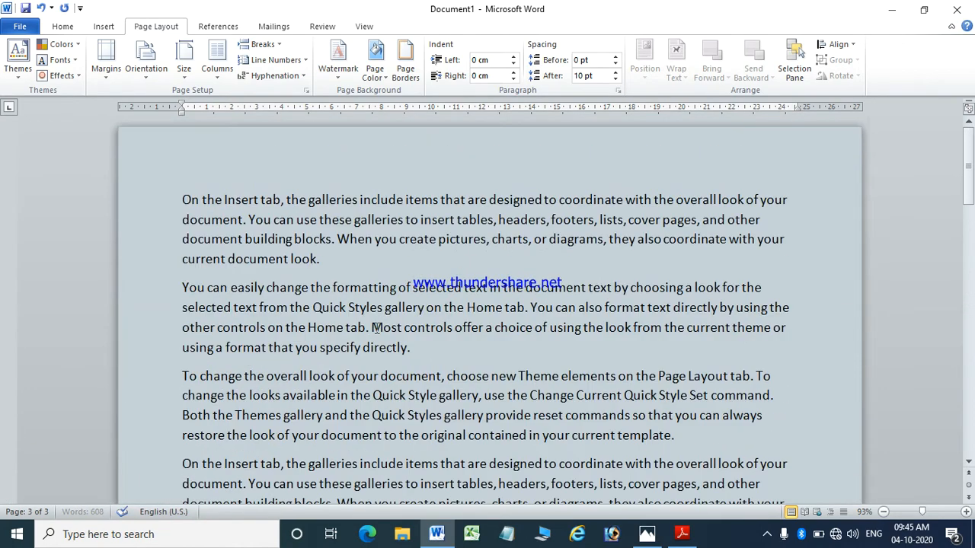
Number all lines of the ten paragraphs continuously, and undo the numbering after looking it over.
key(ctrl+a)
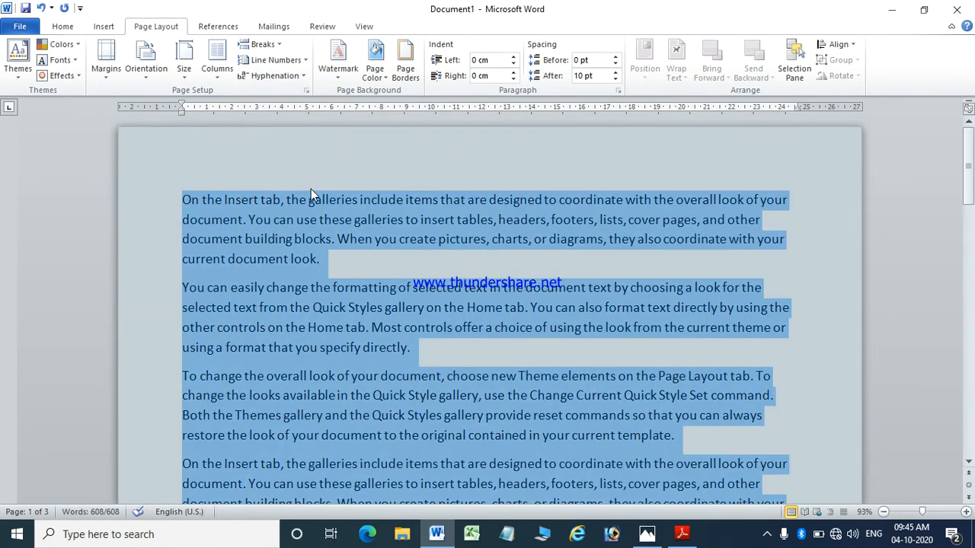
click(276, 60)
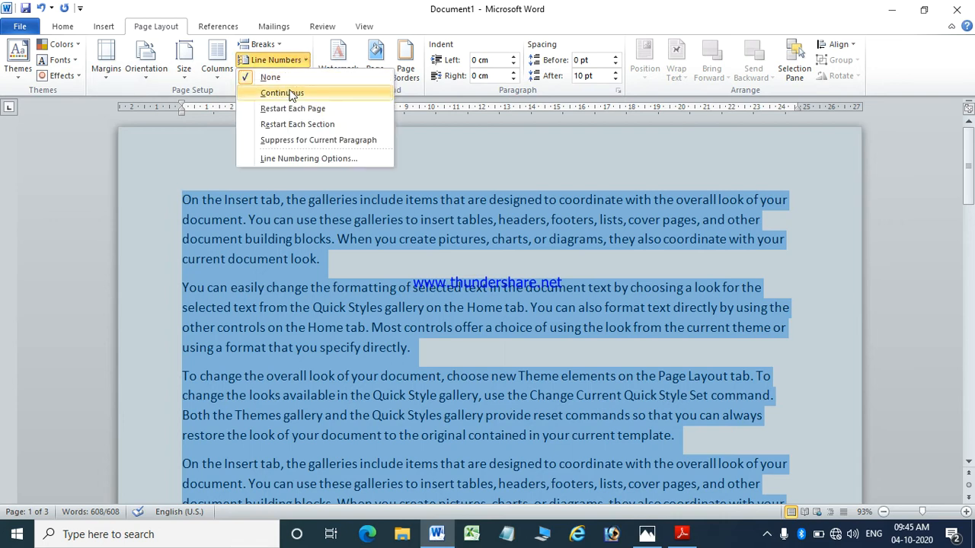
click(288, 92)
drag(970, 176, 970, 396)
click(393, 348)
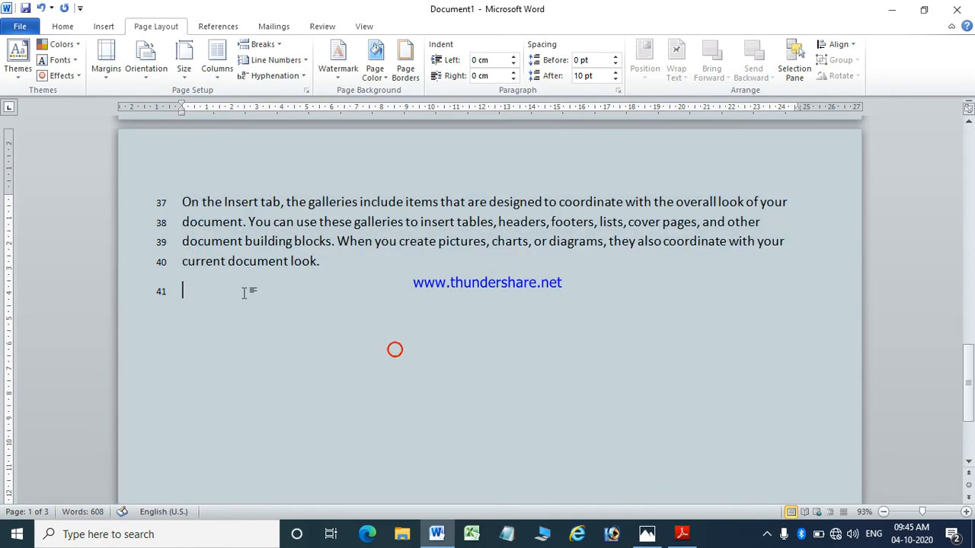
scroll(352, 348, up, 15)
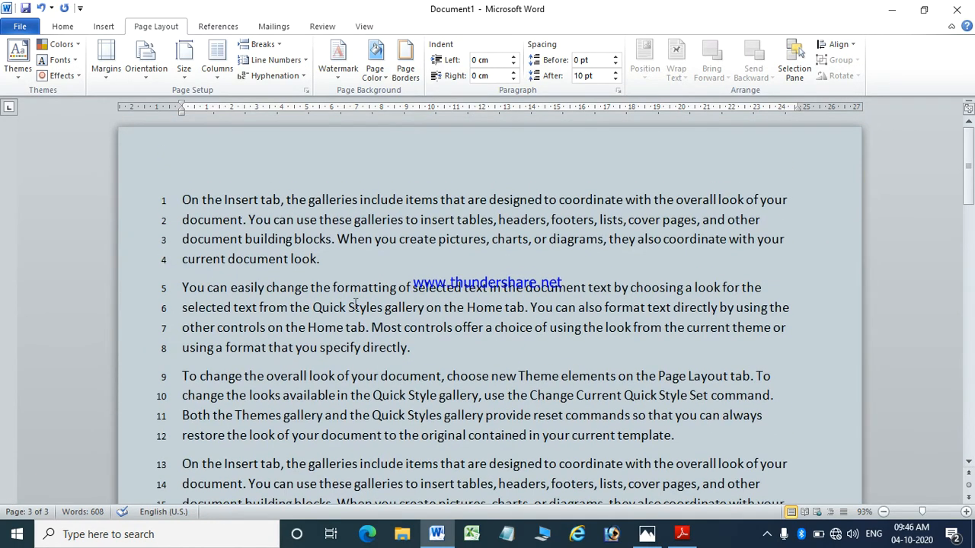
click(342, 242)
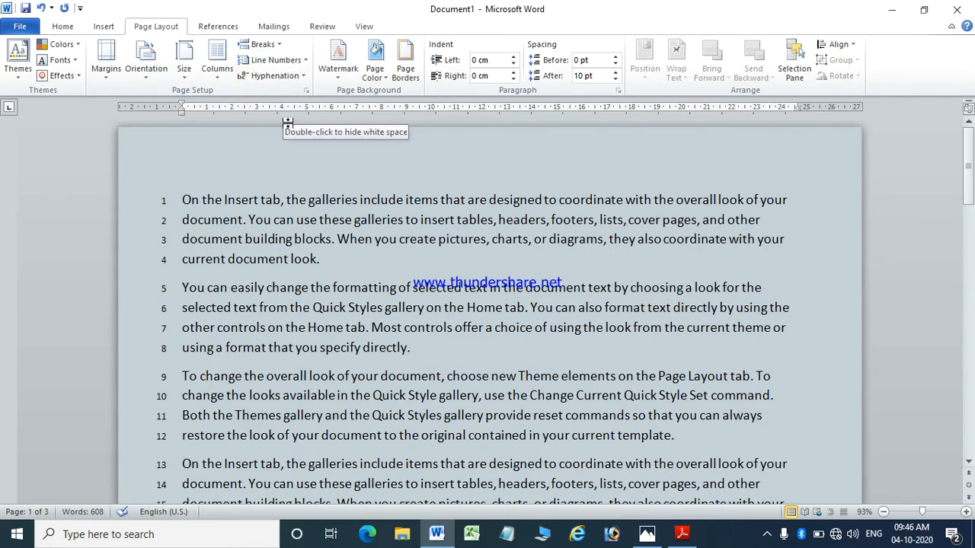
key(ctrl+a)
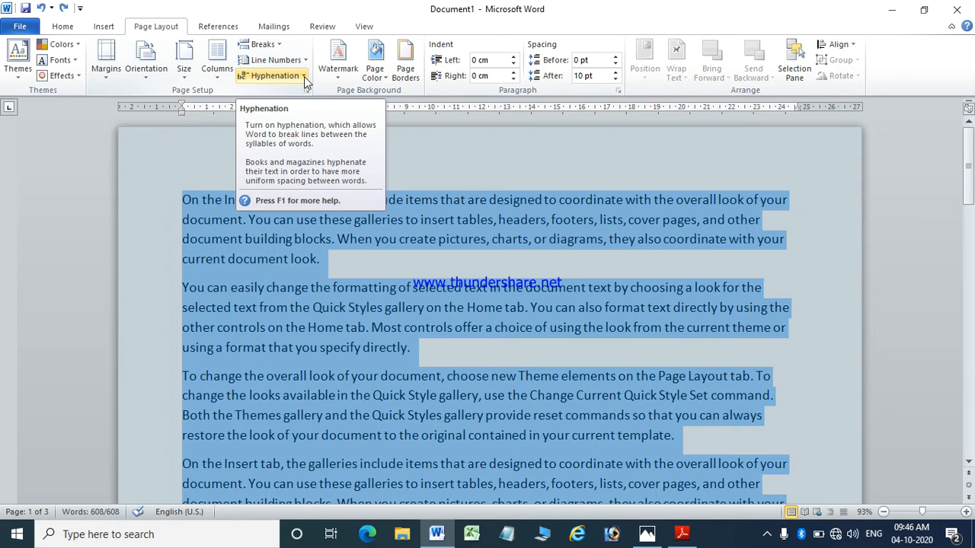
Replace the word "your" at the end of the first paragraph's first line with "elephant".
click(790, 200)
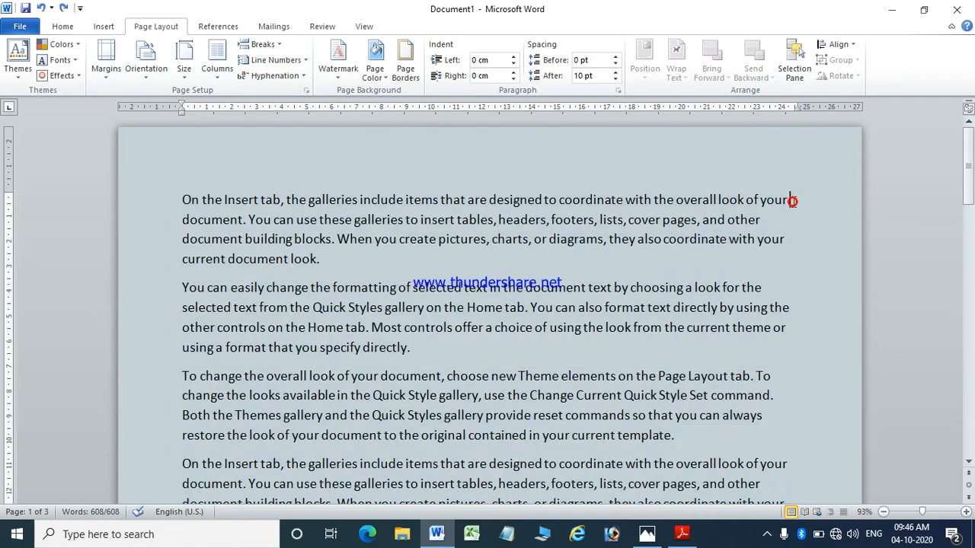
key(Delete)
key(BackSpace)
key(BackSpace)
key(BackSpace)
key(BackSpace)
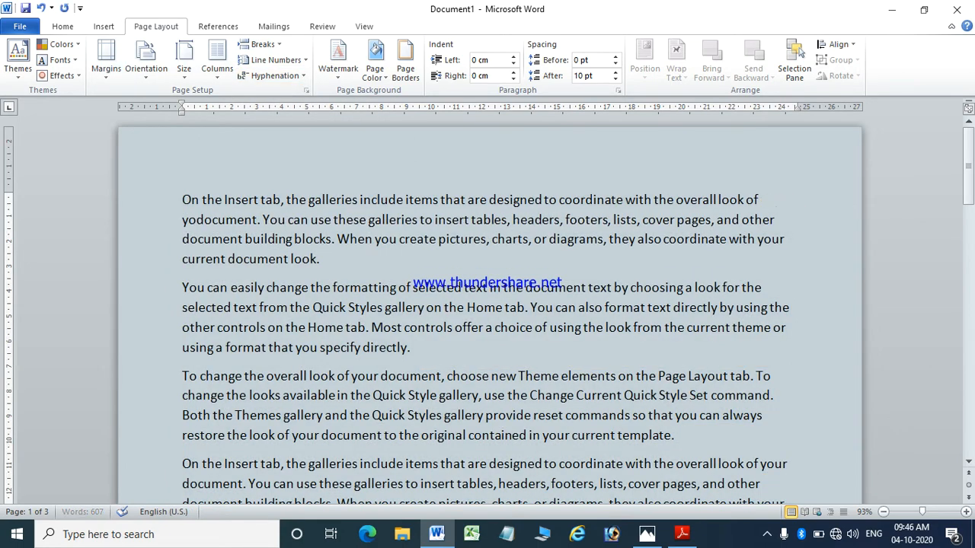
text(ele)
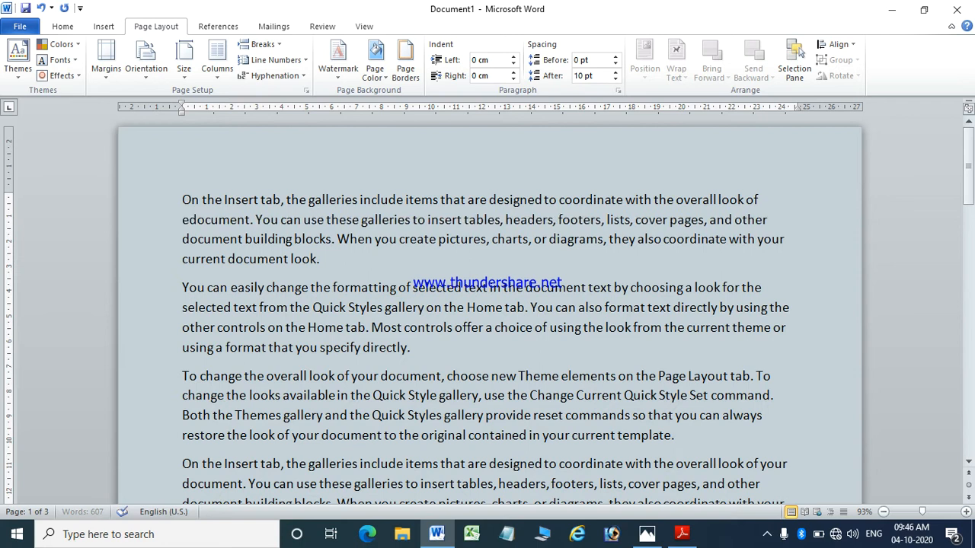
text(phant)
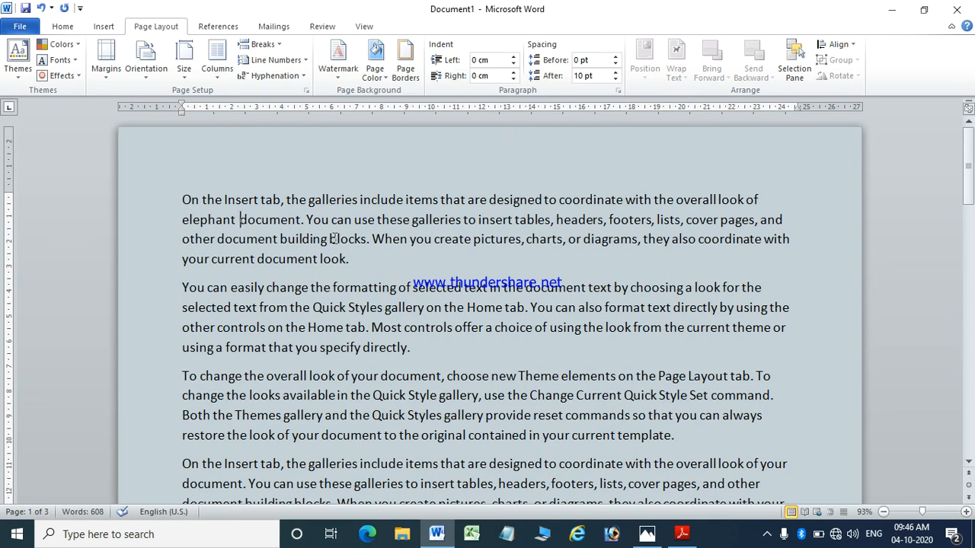
Turn on automatic hyphenation for the whole document and highlight the word "elephant" split across the first two lines.
key(ctrl+a)
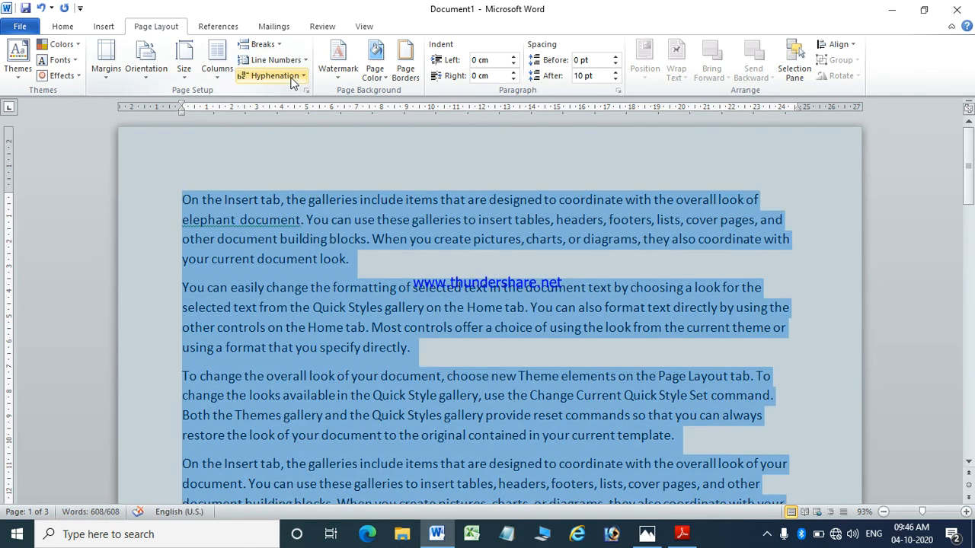
click(292, 76)
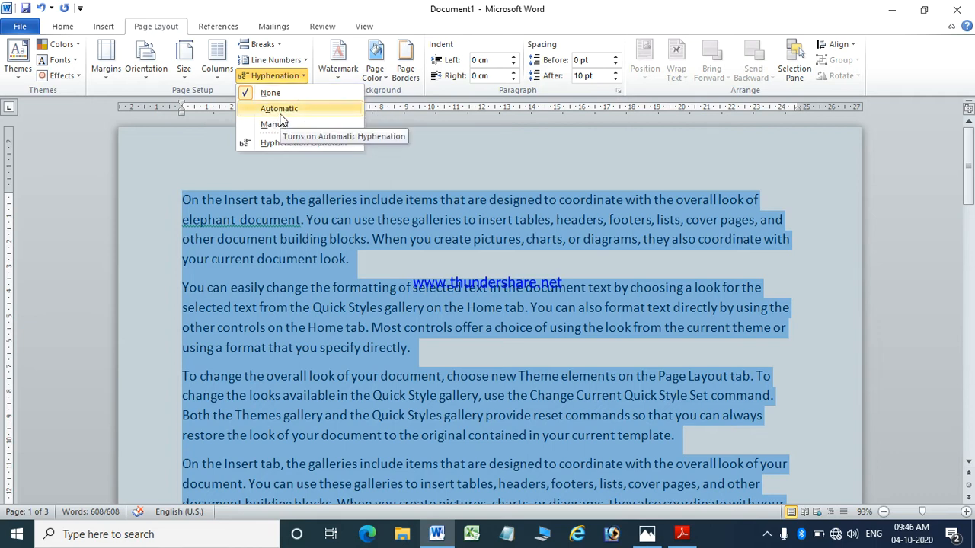
click(275, 108)
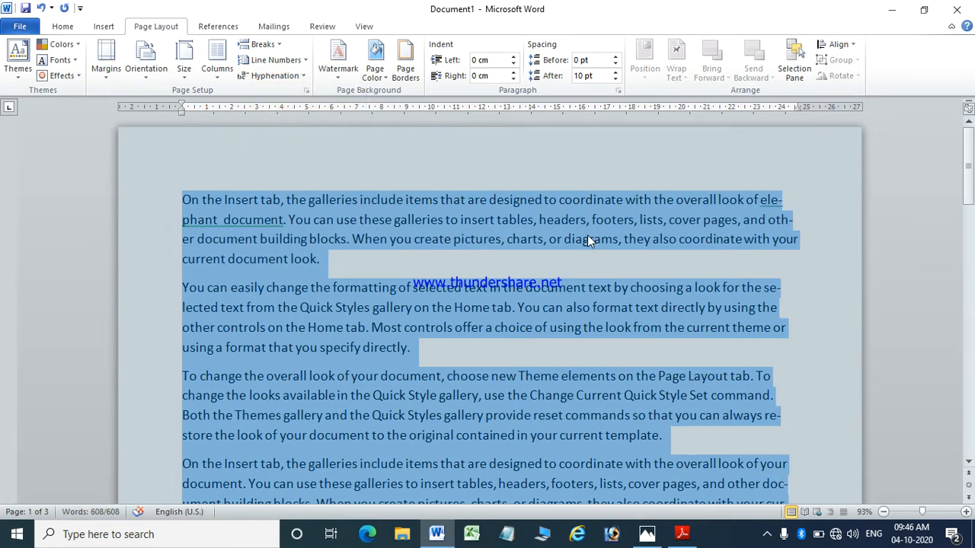
click(587, 239)
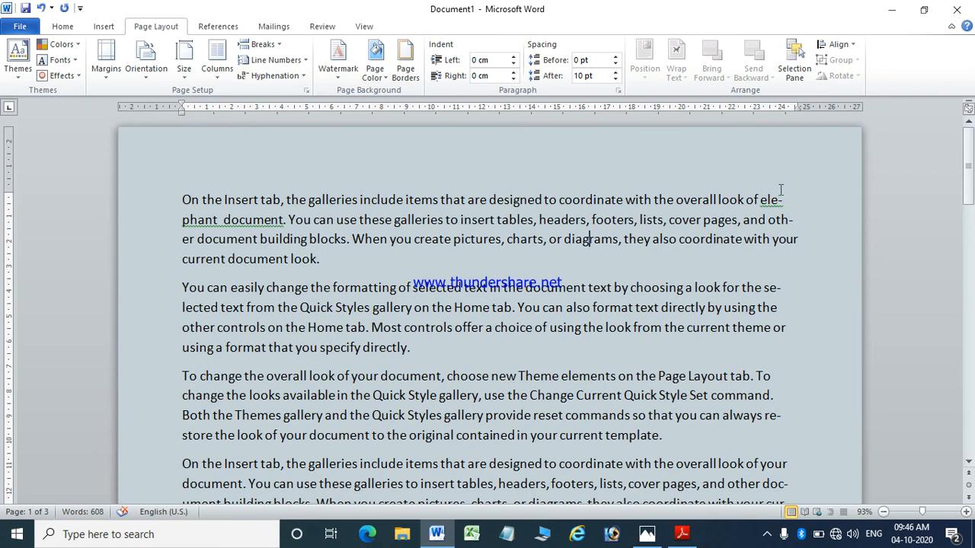
drag(781, 202, 760, 201)
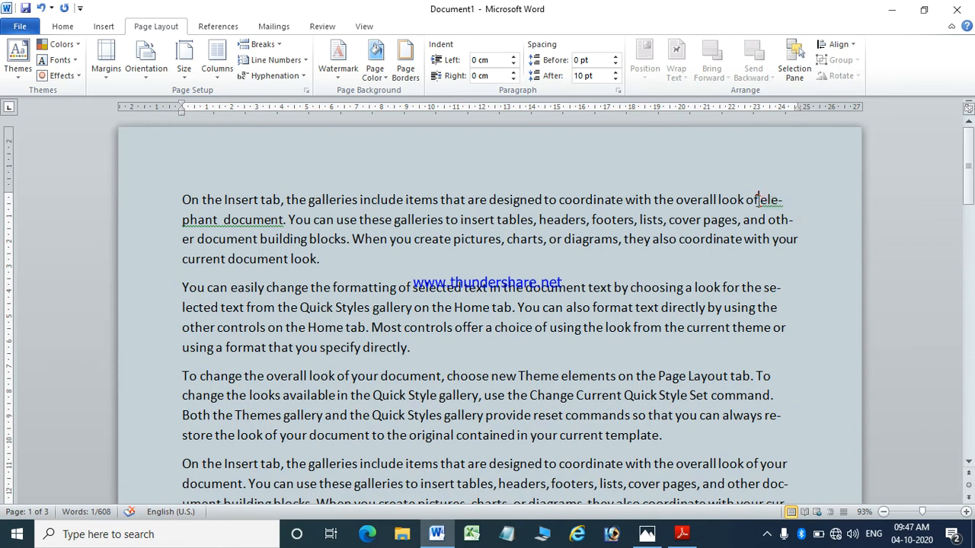
drag(754, 199, 781, 201)
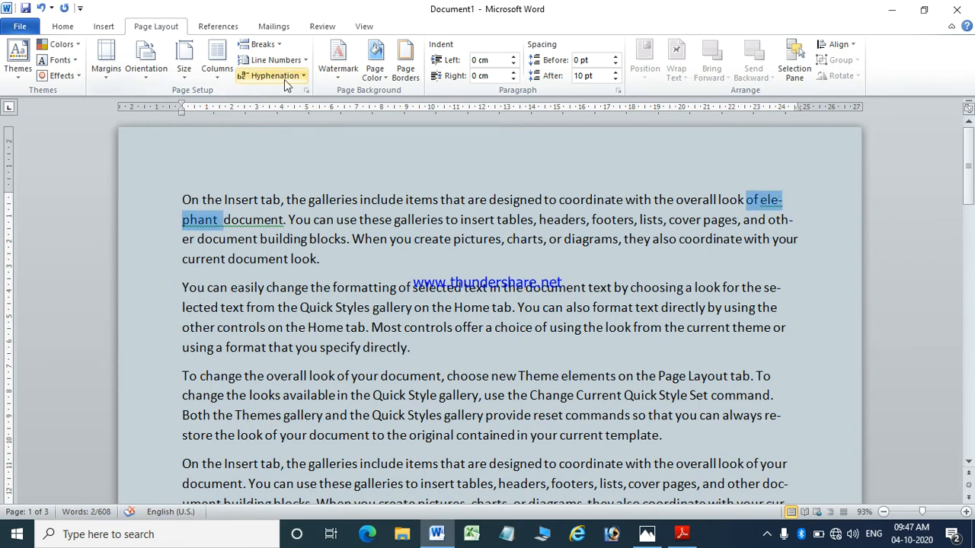
Add the preset CONFIDENTIAL 1 watermark to the document pages.
click(358, 222)
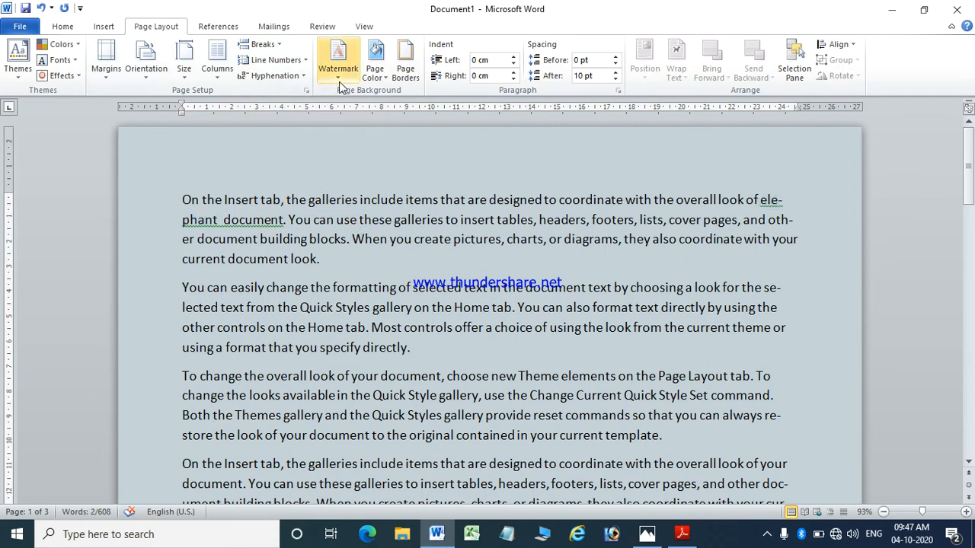
click(338, 79)
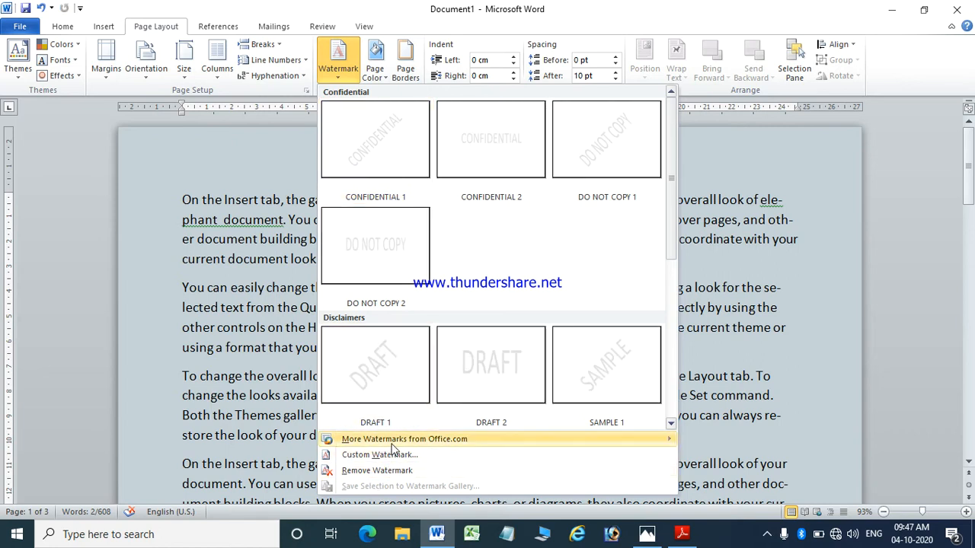
click(367, 152)
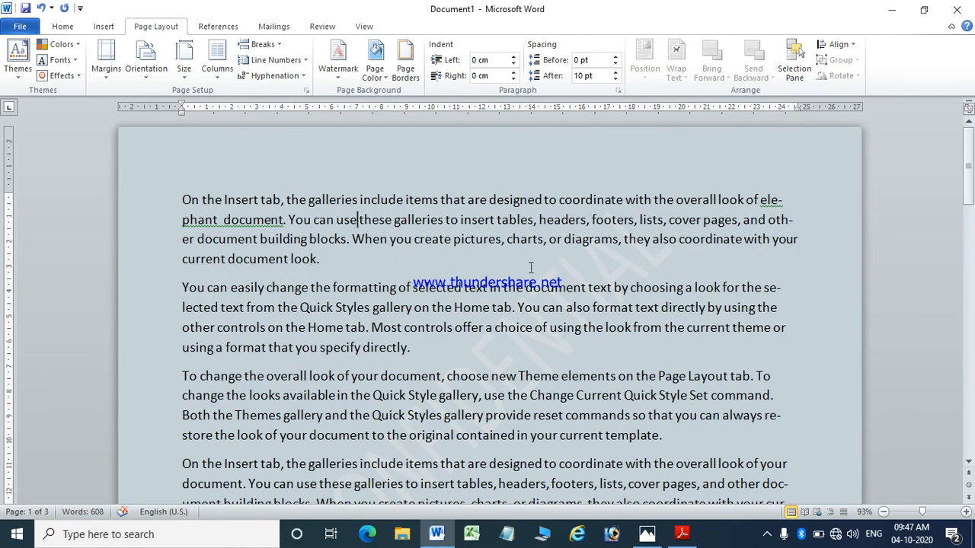
Set up a custom text watermark with the text "Bhumika Computer Academy".
click(337, 57)
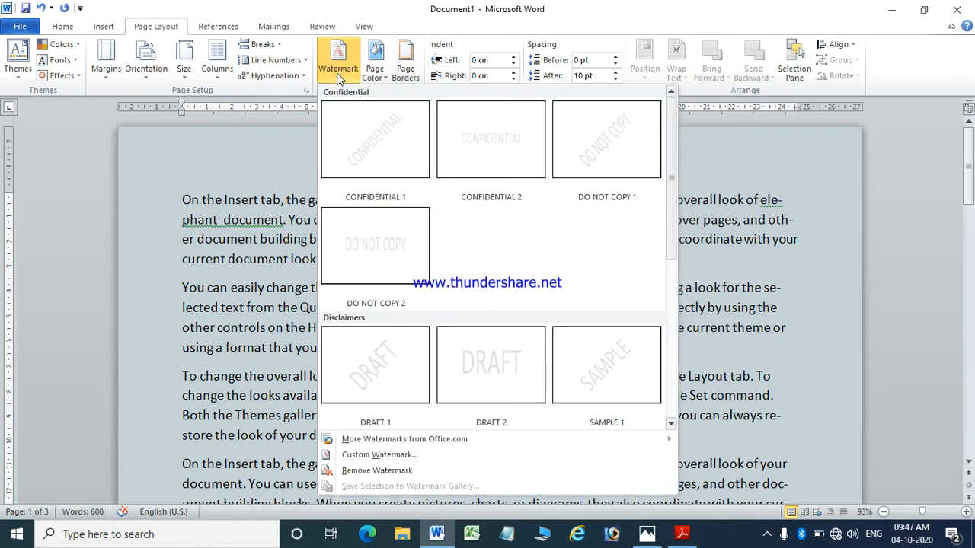
click(404, 460)
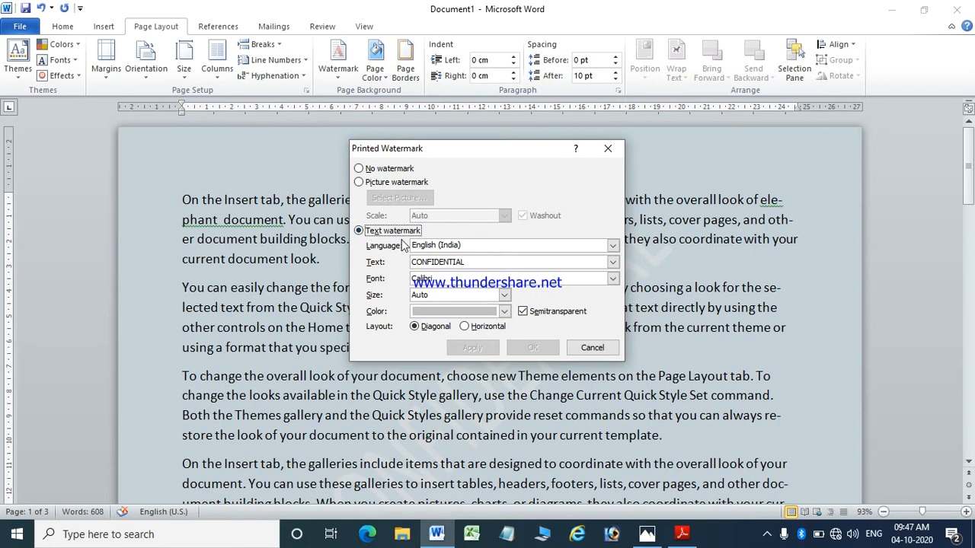
drag(472, 261, 372, 259)
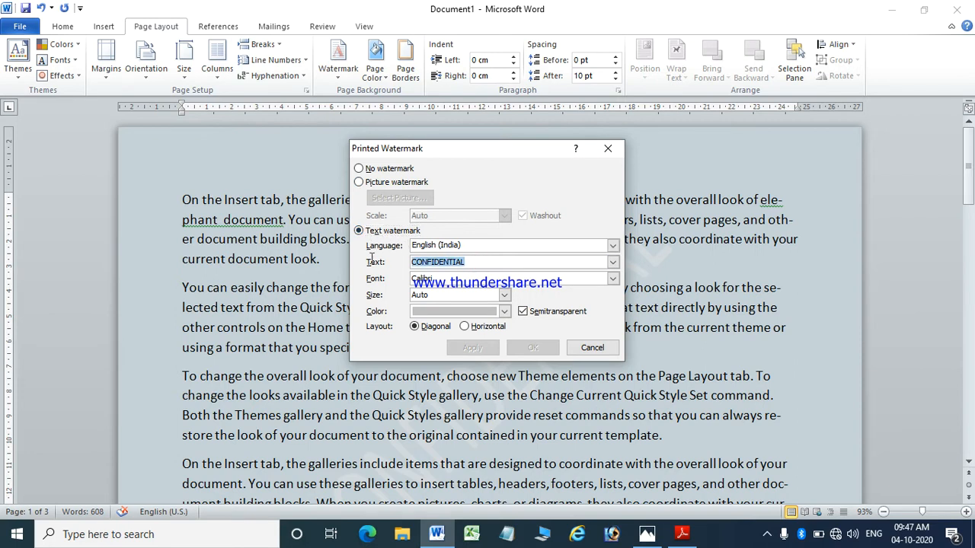
text(Bhumik)
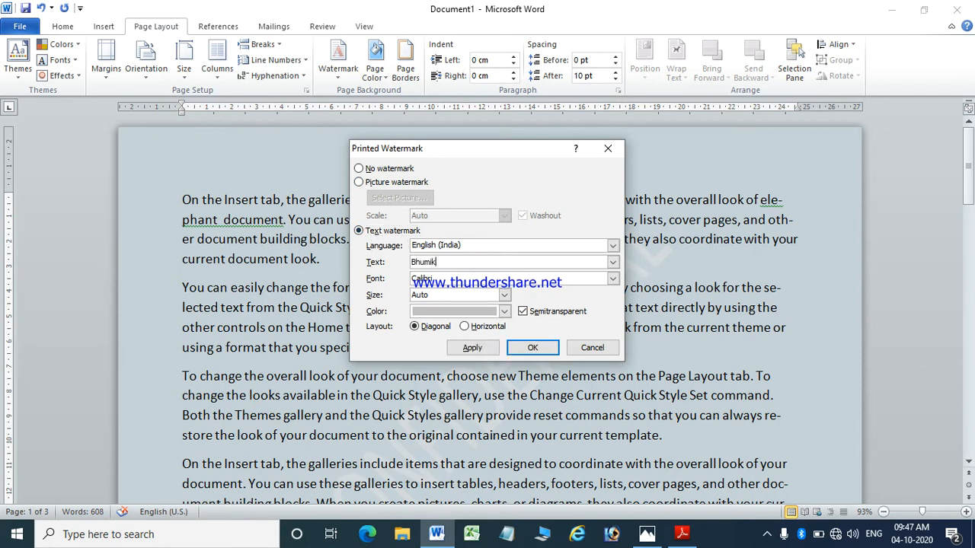
text(a COmputer Academy)
click(452, 262)
key(BackSpace)
text(o)
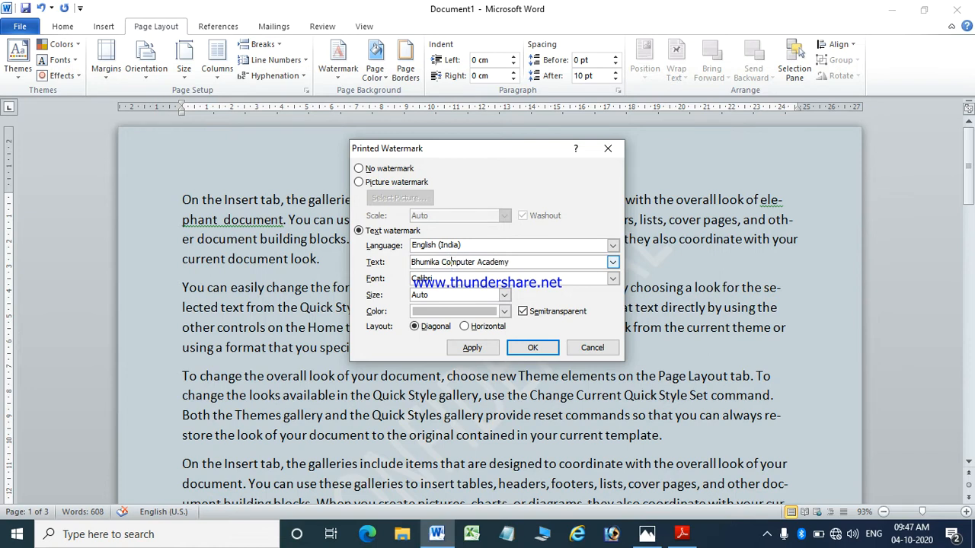
Set the text watermark's colour to orange and apply it to the document.
click(503, 311)
click(465, 355)
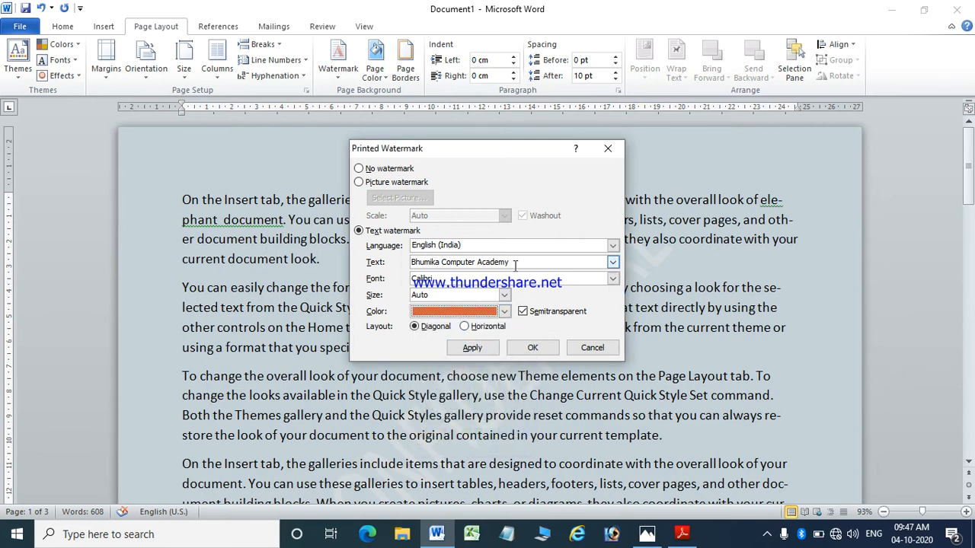
click(479, 349)
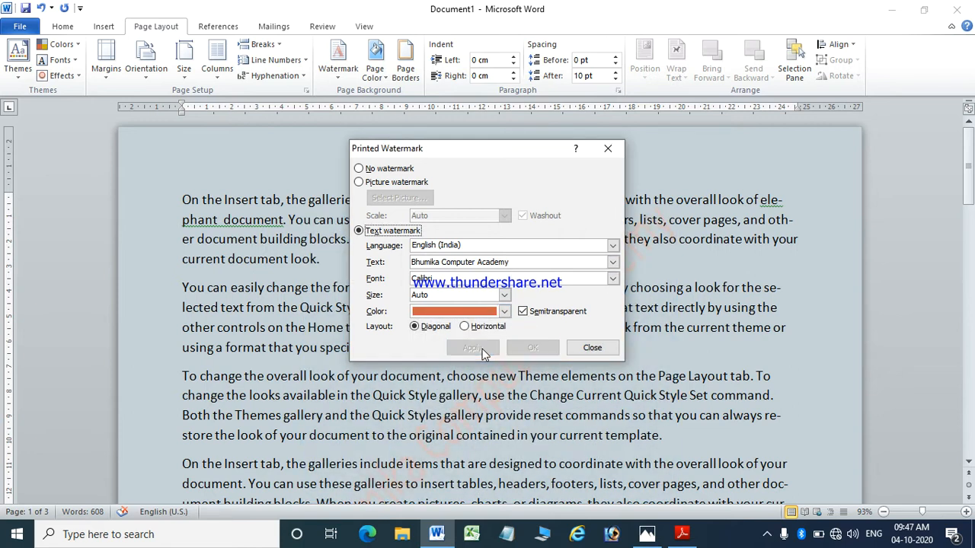
Move the watermark settings clear of the text, close them and review the orange text watermark on the first page.
drag(493, 152, 785, 16)
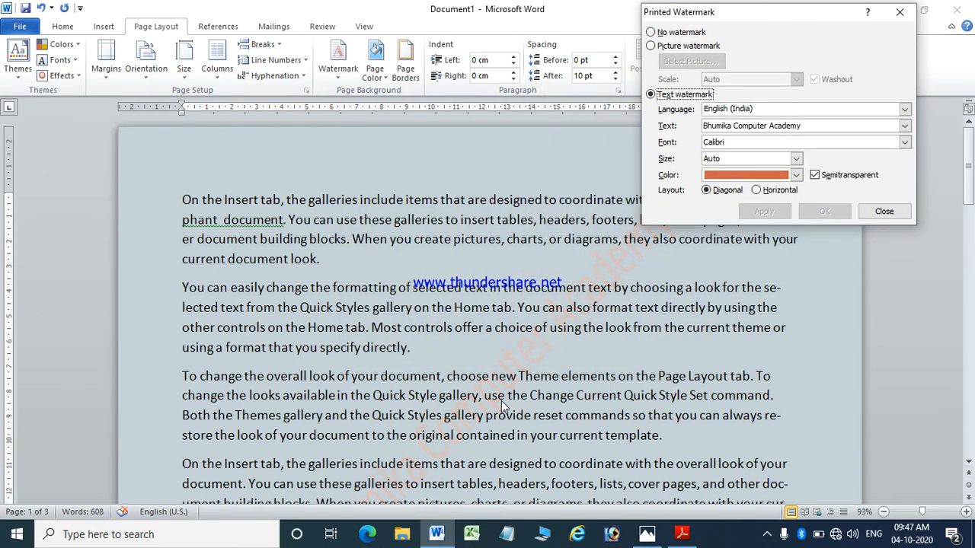
click(881, 212)
scroll(371, 385, down, 3)
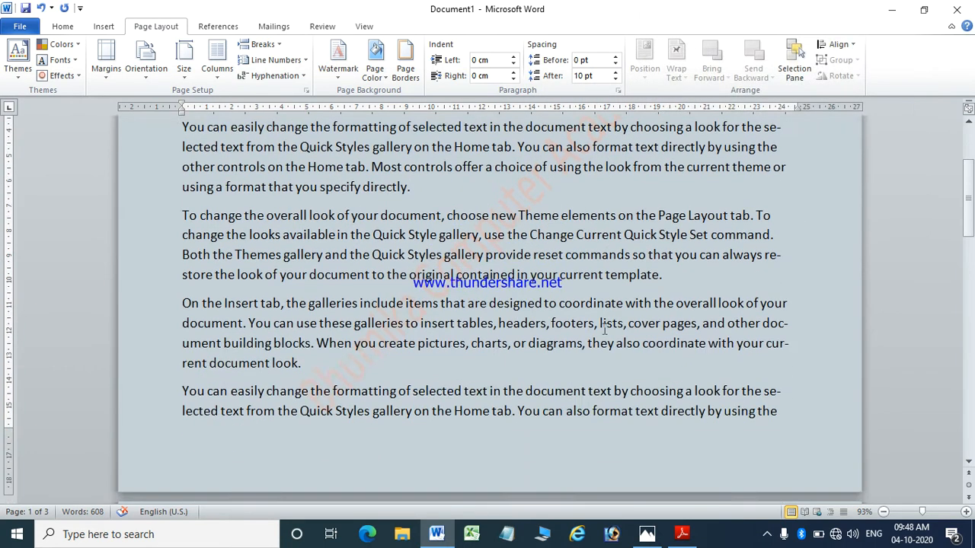
scroll(371, 385, up, 1)
scroll(519, 302, up, 3)
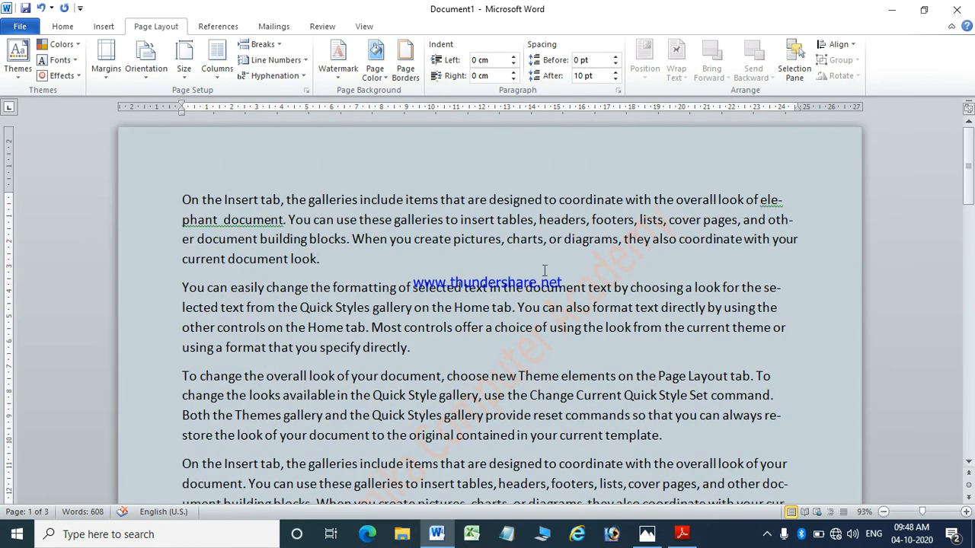
scroll(543, 335, down, 1)
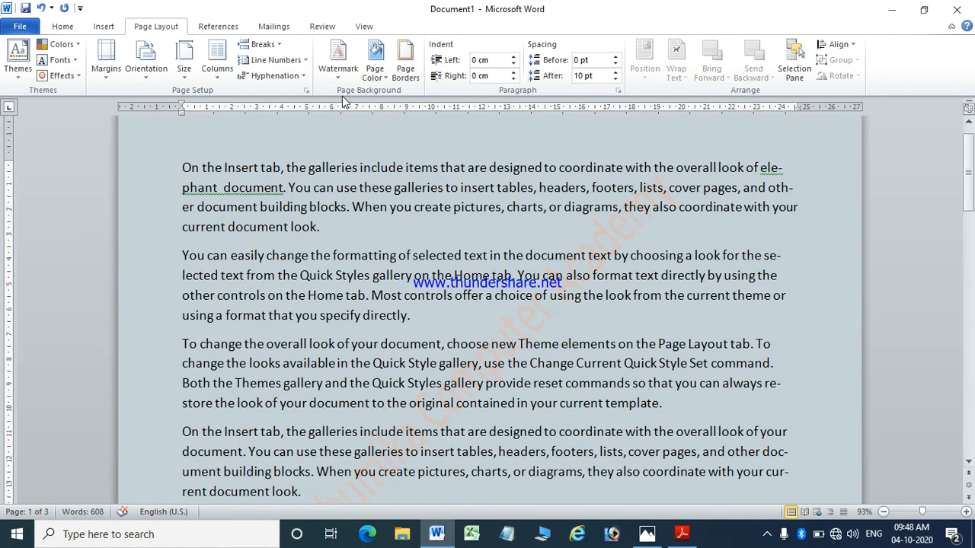
Turn off semitransparency for the custom text watermark and apply the change to the document.
click(339, 64)
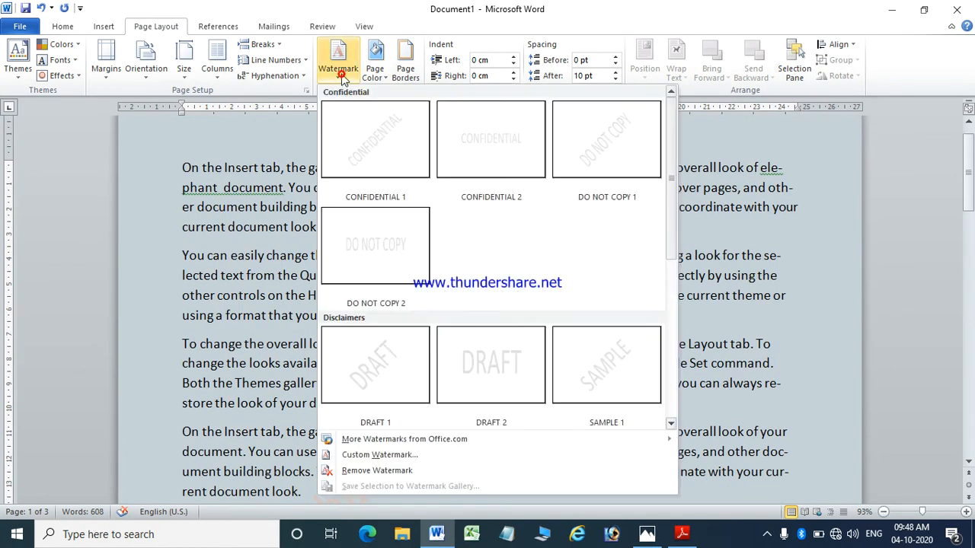
click(392, 456)
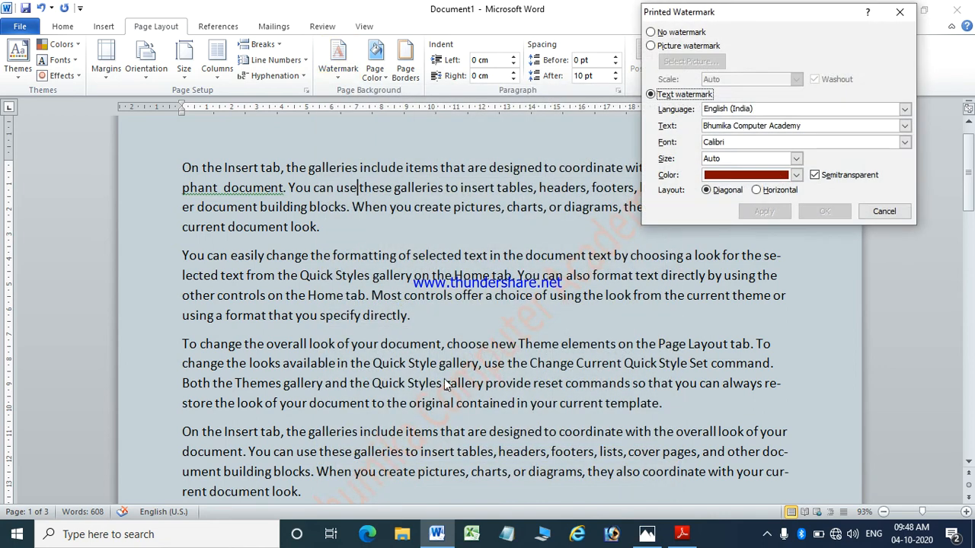
click(814, 178)
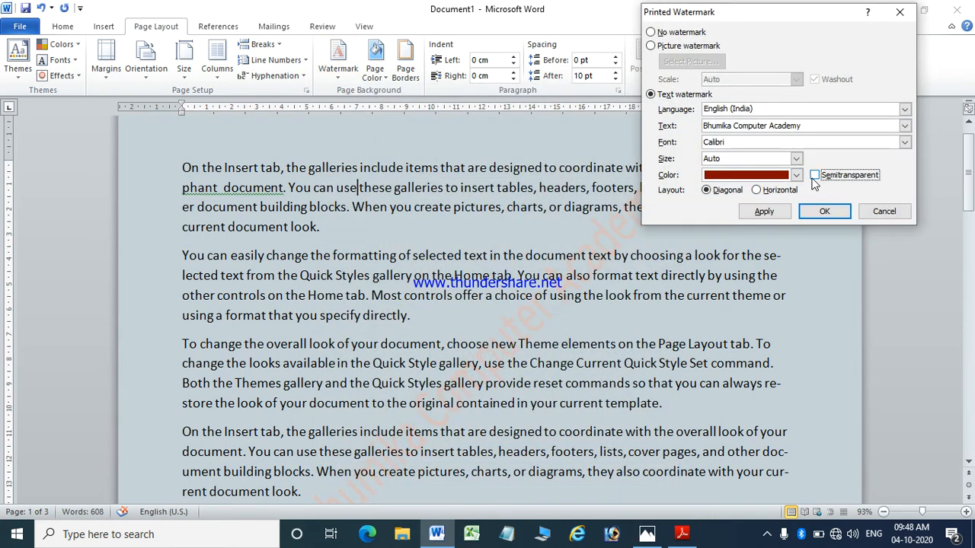
click(766, 211)
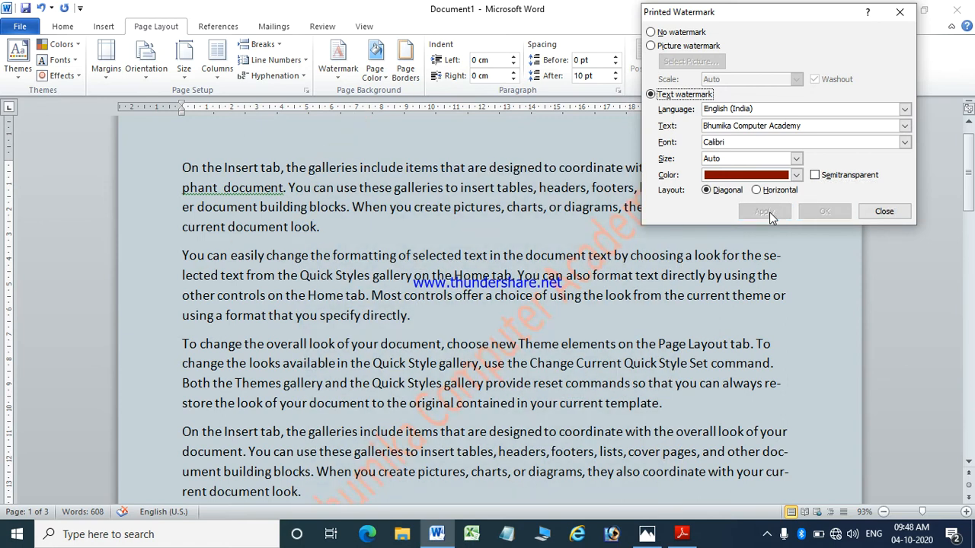
click(884, 211)
scroll(679, 257, down, 1)
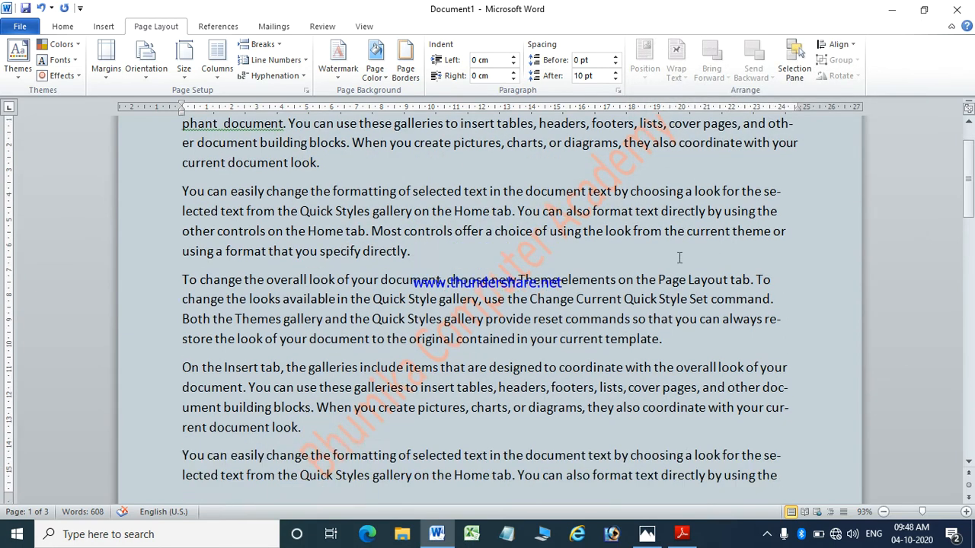
scroll(680, 257, down, 1)
scroll(680, 258, up, 3)
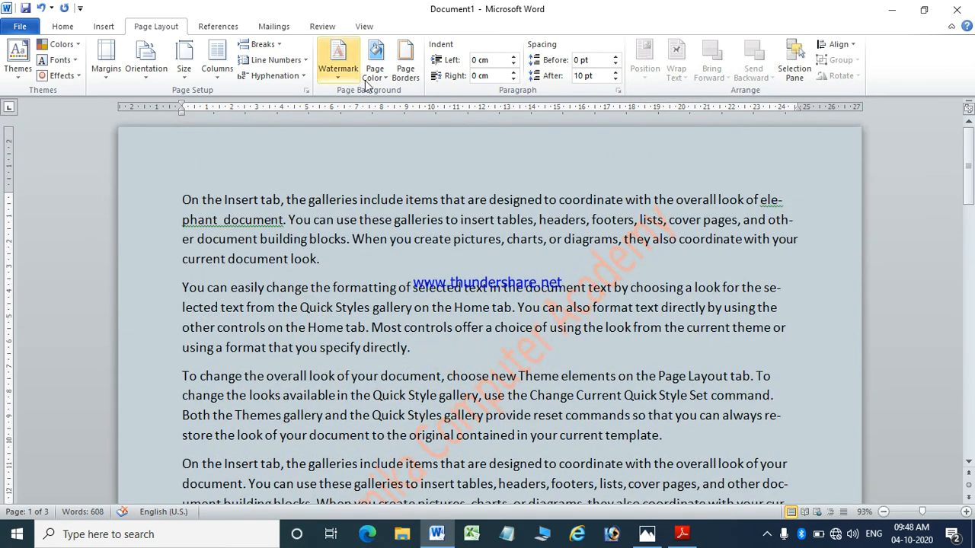
Switch the text watermark's layout to horizontal and apply it to the document.
click(340, 72)
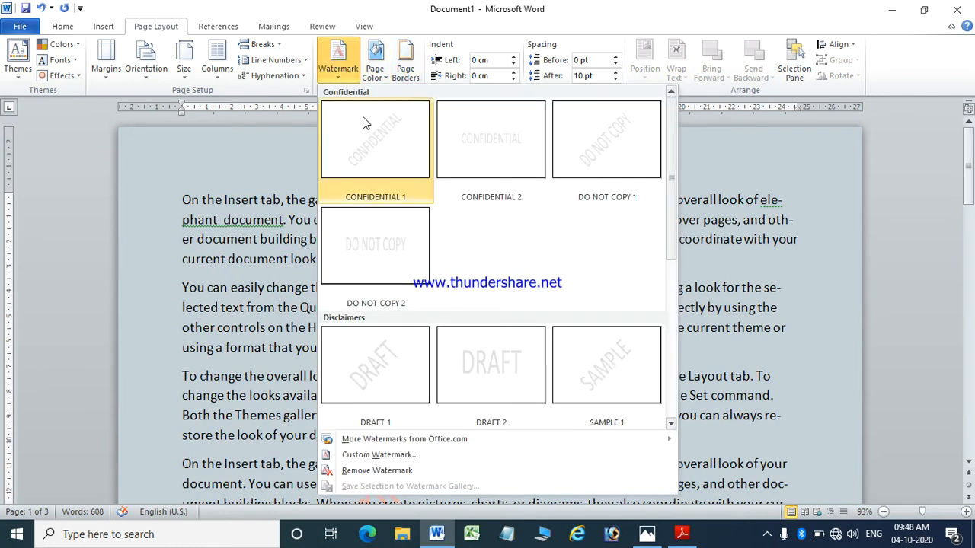
click(395, 457)
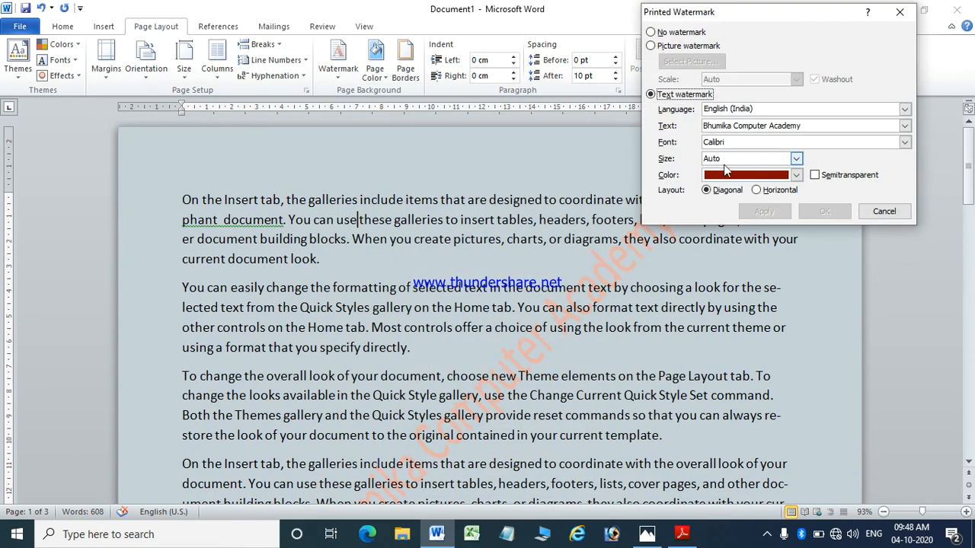
click(782, 190)
click(764, 212)
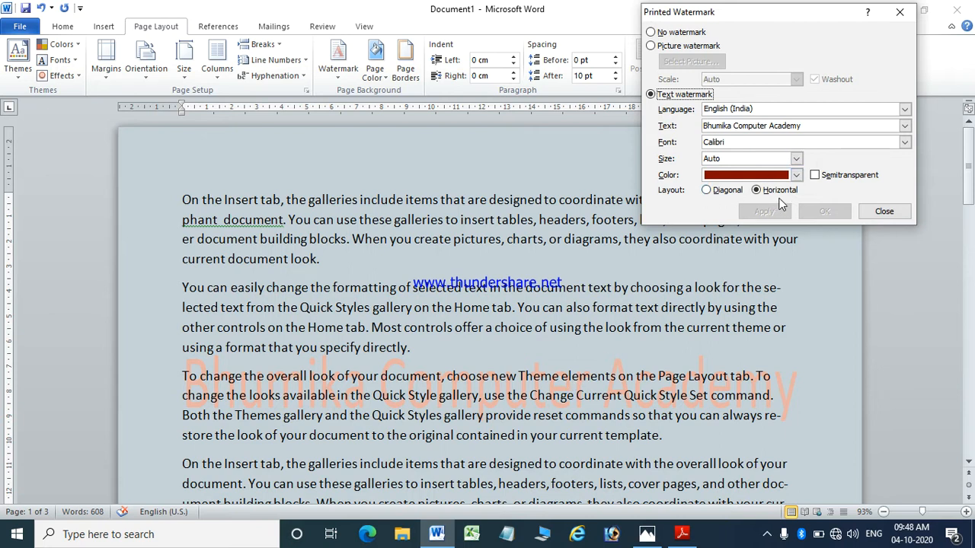
Apply the text watermark at size 48, and enlarge it to size 96.
click(795, 158)
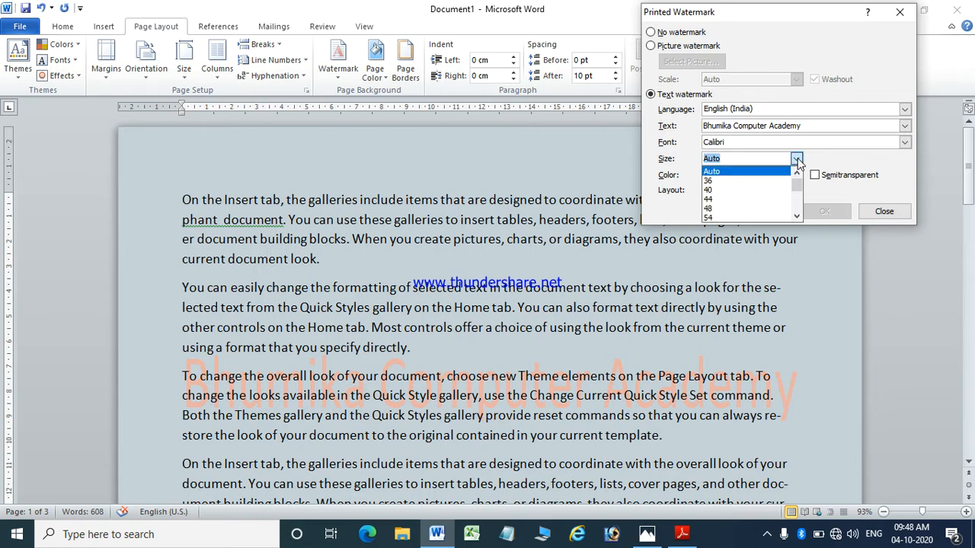
click(713, 207)
click(763, 211)
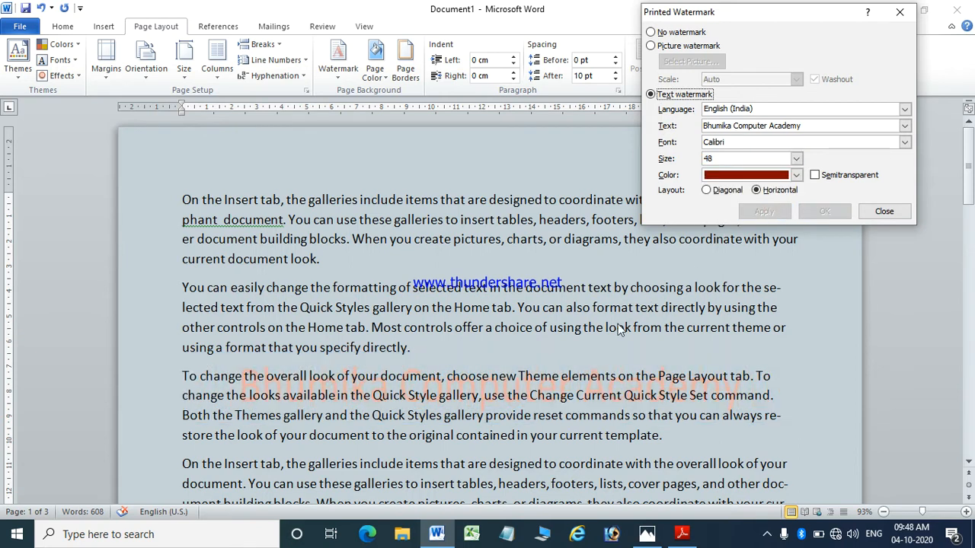
click(796, 158)
drag(796, 186, 795, 198)
click(721, 219)
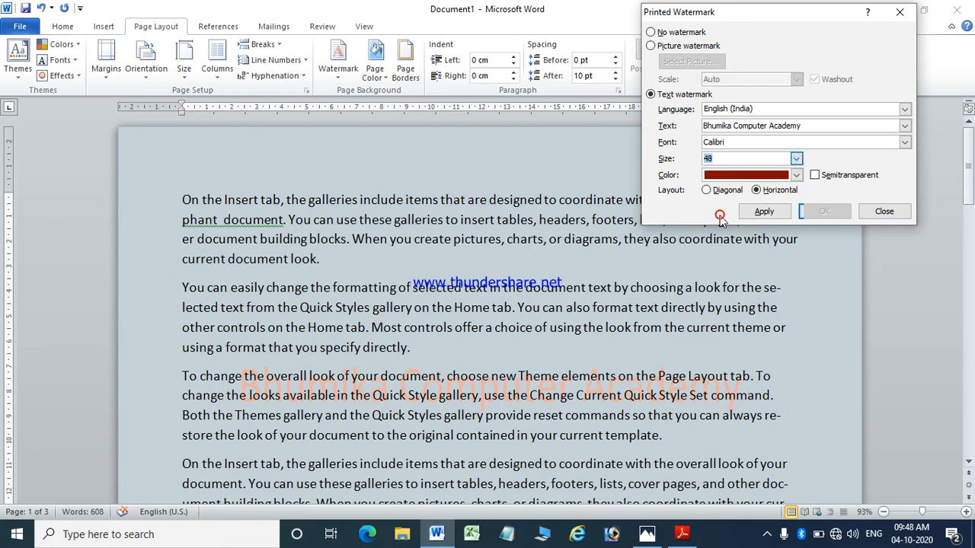
click(767, 212)
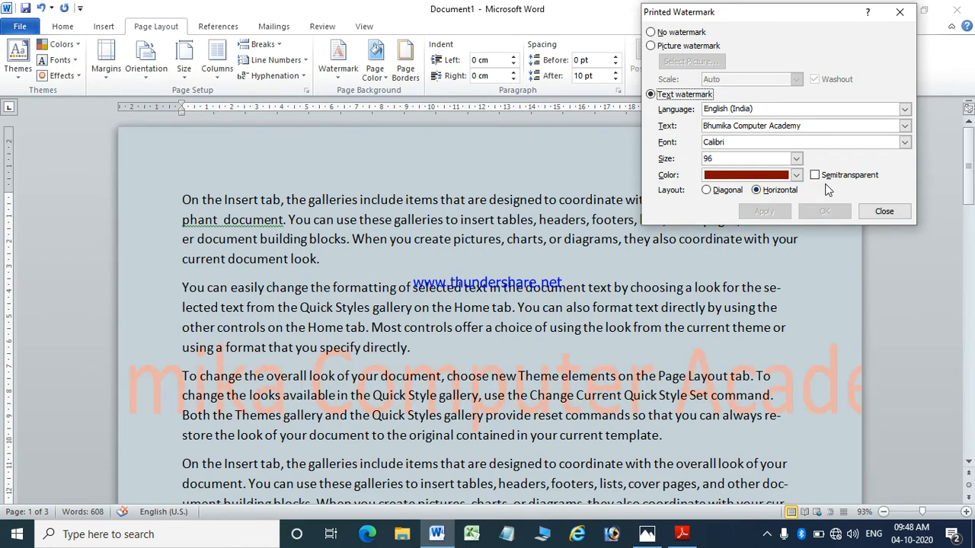
Switch the text watermark's layout back to diagonal, apply it and close the watermark settings.
click(706, 189)
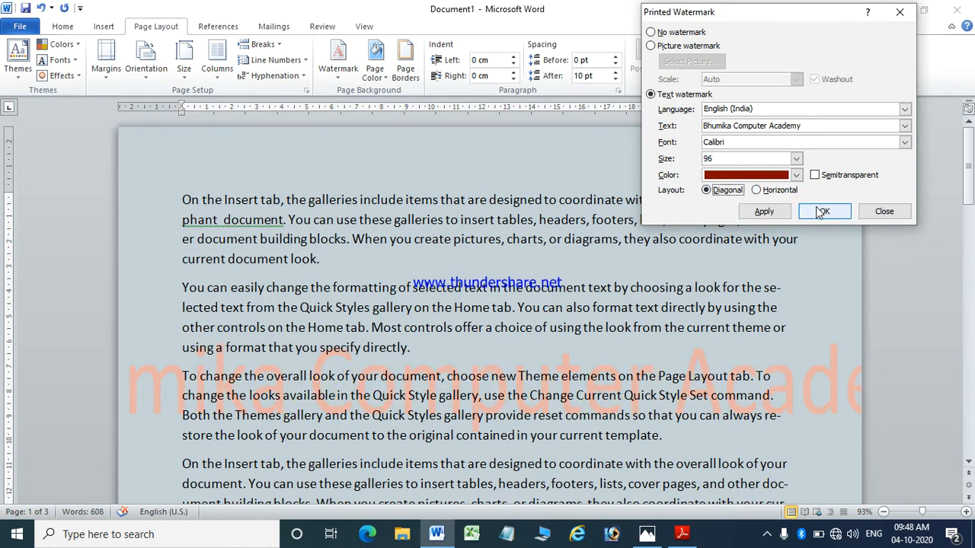
click(777, 214)
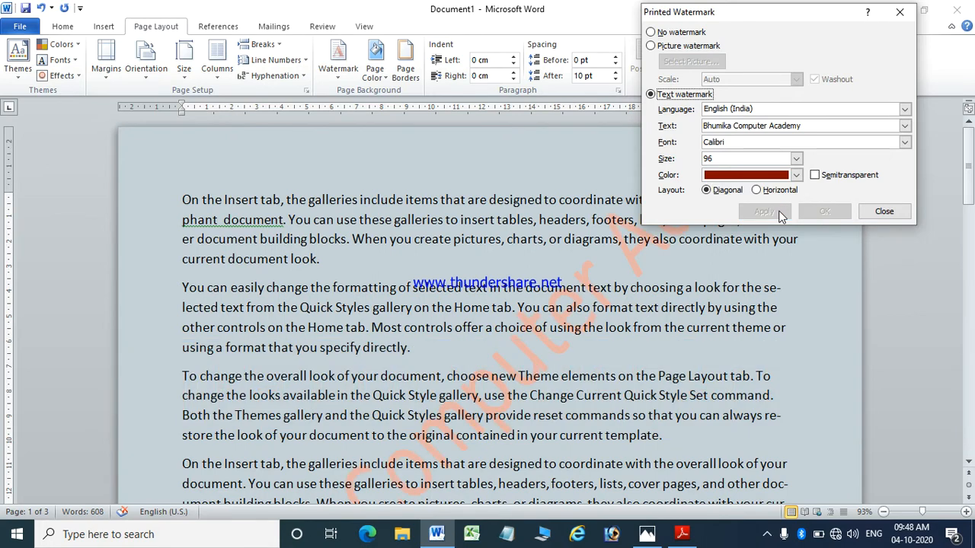
click(883, 212)
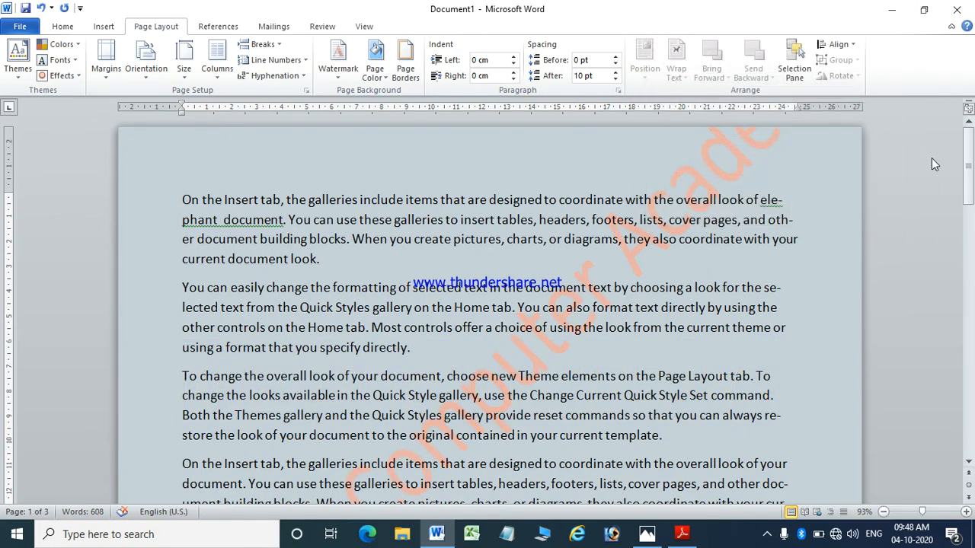
mouse_move(964, 160)
mouse_down()
mouse_move(963, 255)
mouse_move(964, 168)
mouse_up()
Set the text watermark's size to Auto, apply it and check the watermark on the pages.
click(339, 76)
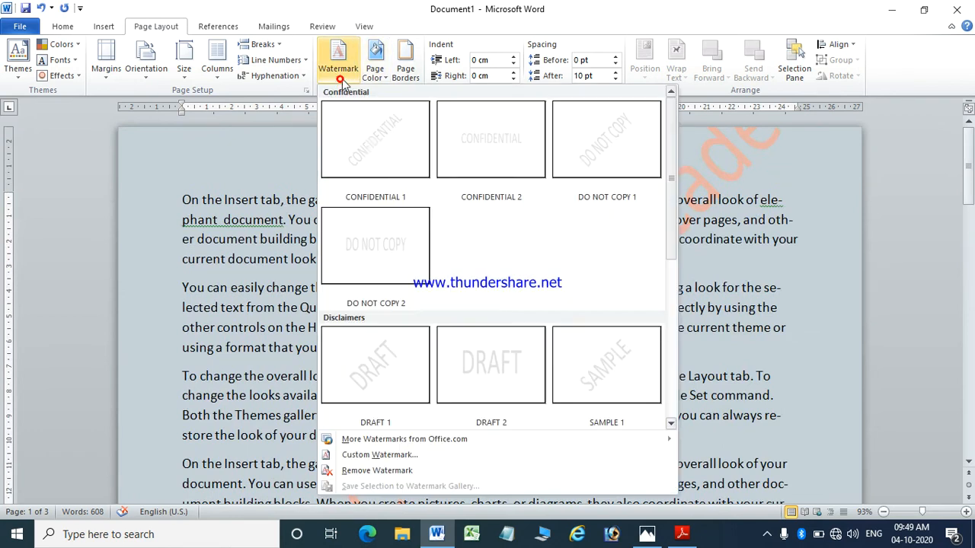
click(396, 440)
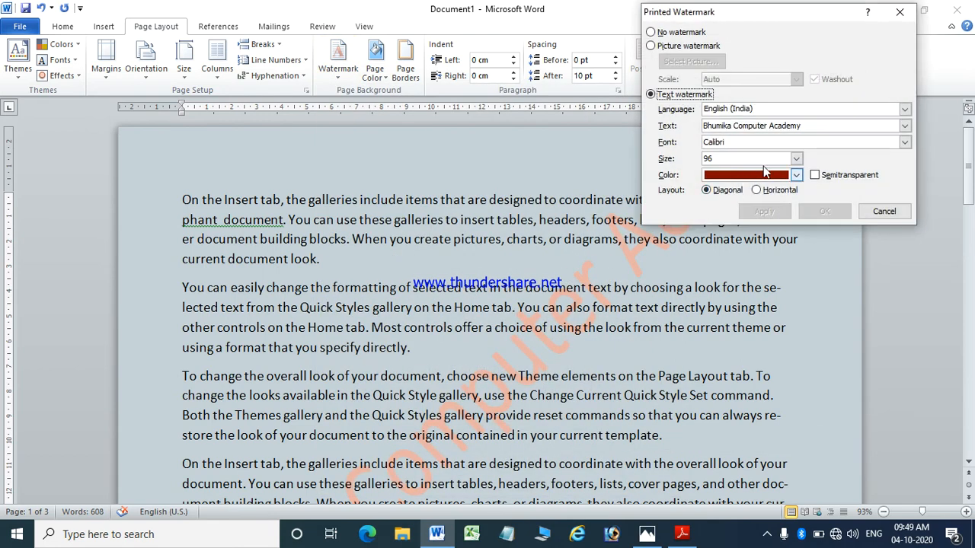
click(796, 158)
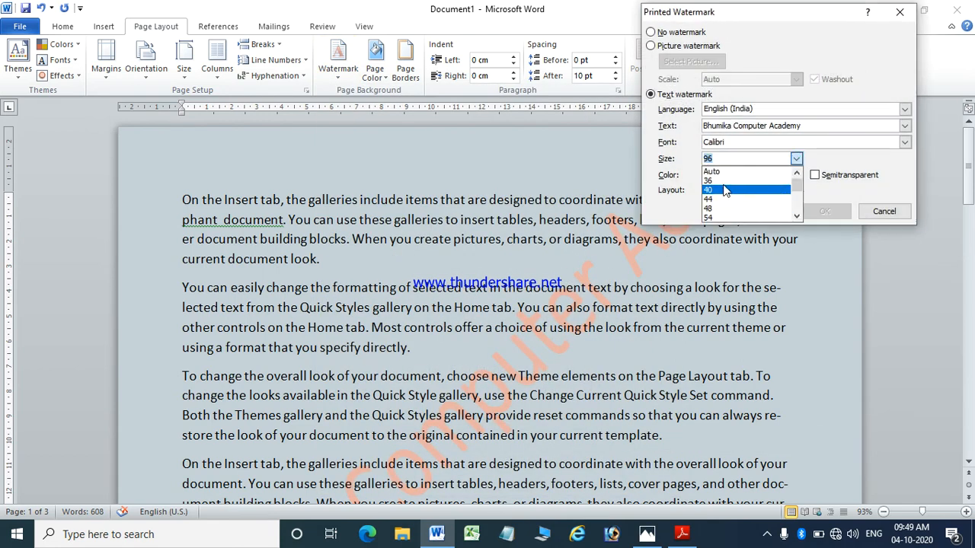
click(711, 171)
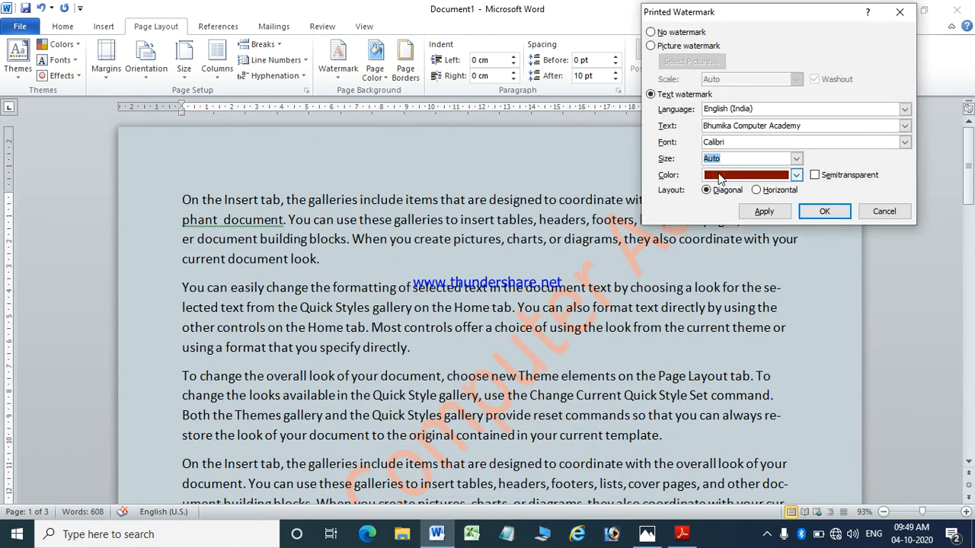
click(765, 213)
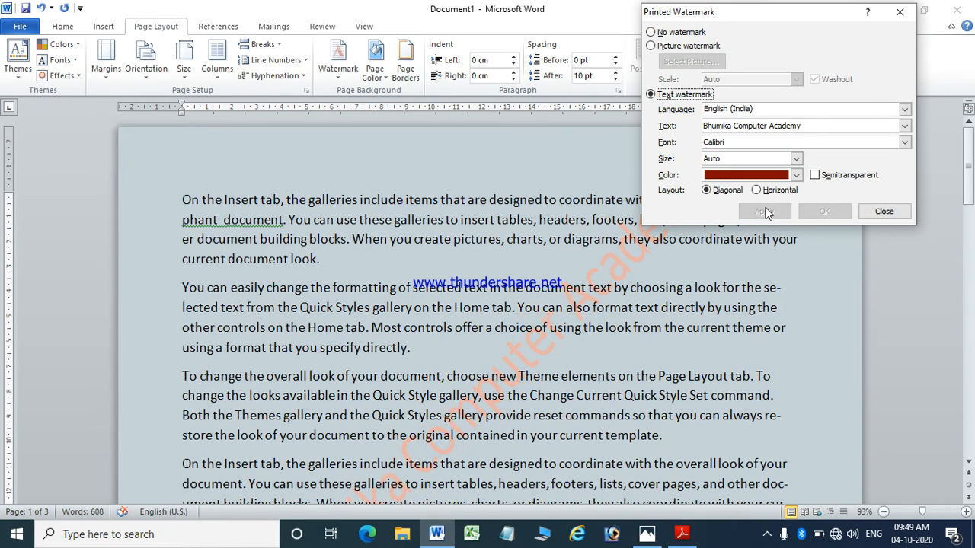
click(881, 211)
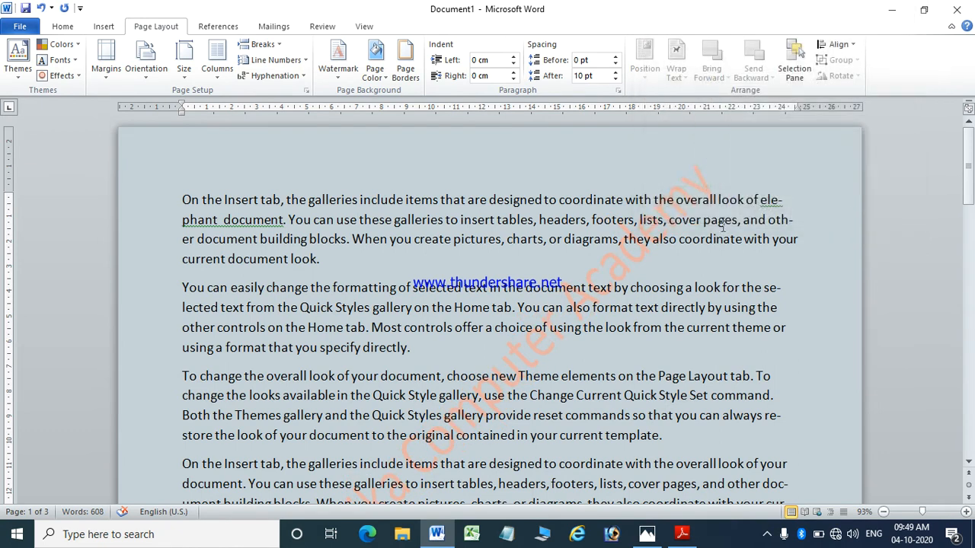
scroll(750, 304, down, 5)
scroll(751, 335, up, 5)
Set the custom text watermark's colour to black, with its size on Auto.
click(337, 60)
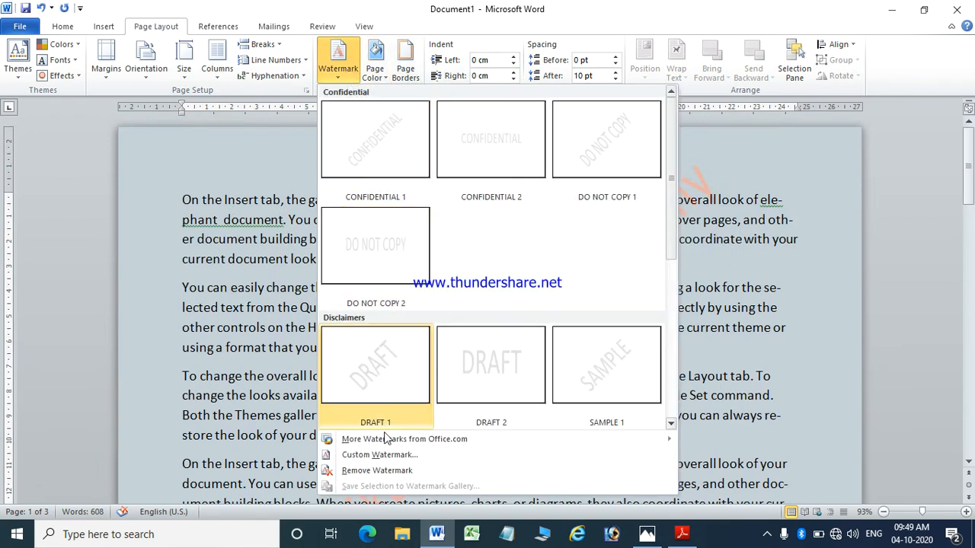
click(380, 455)
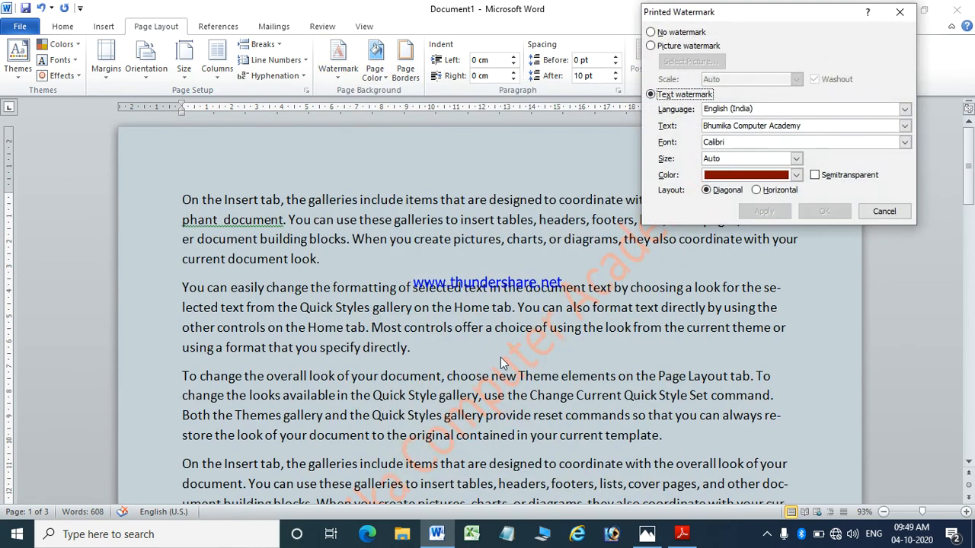
click(796, 159)
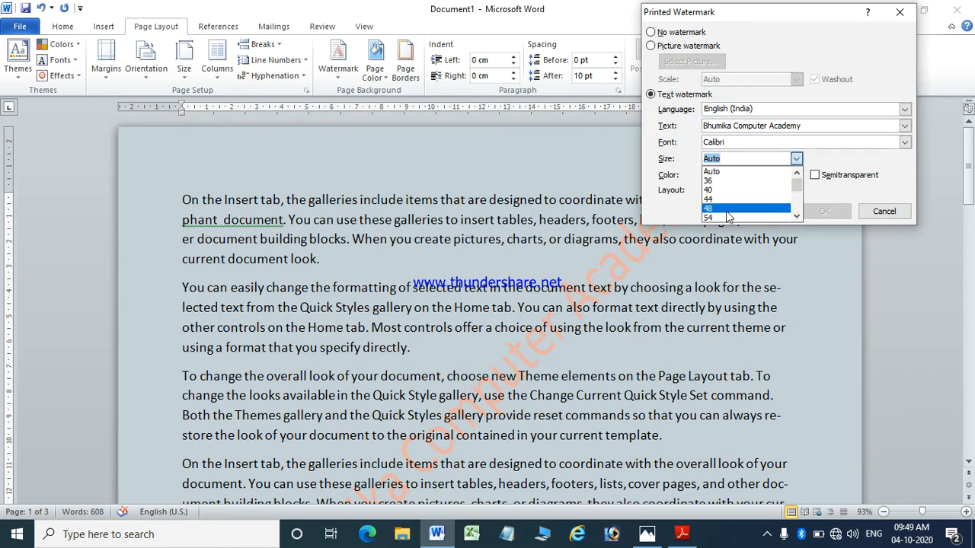
click(737, 172)
click(731, 175)
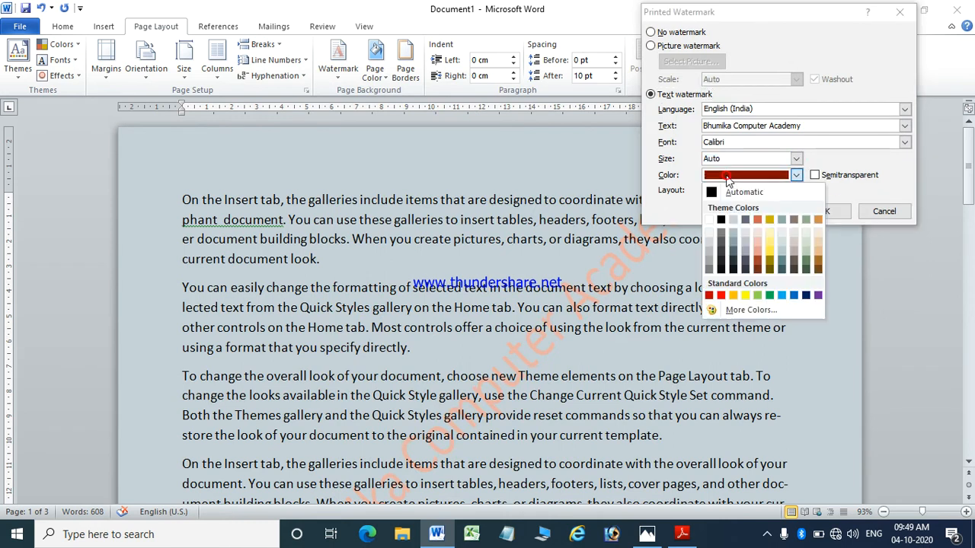
click(720, 219)
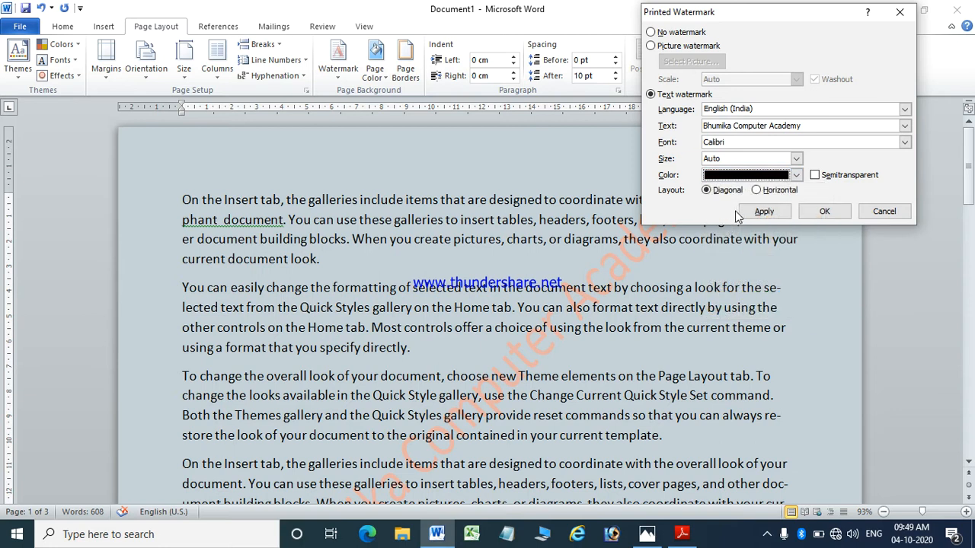
Turn on semitransparency for the black watermark, apply it and check the result on the pages.
click(814, 175)
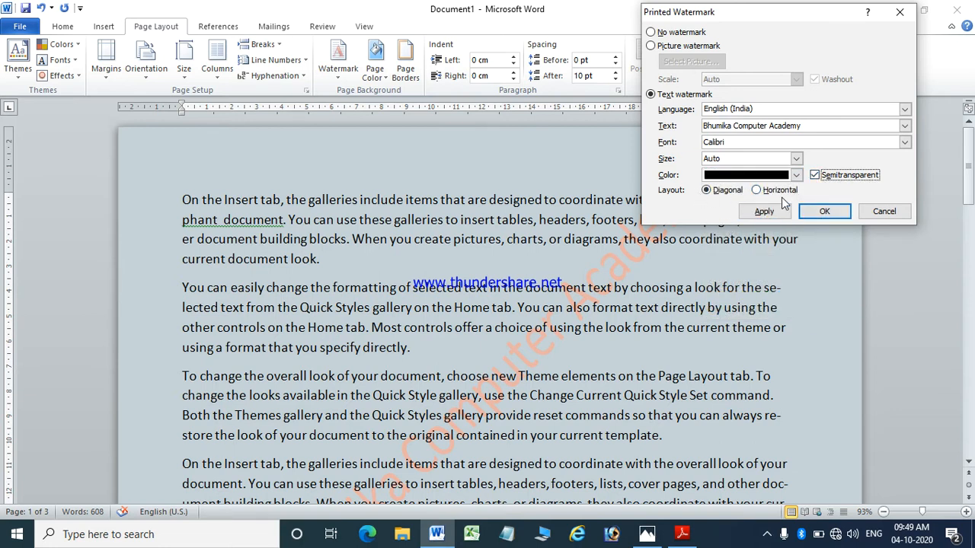
click(737, 113)
click(737, 110)
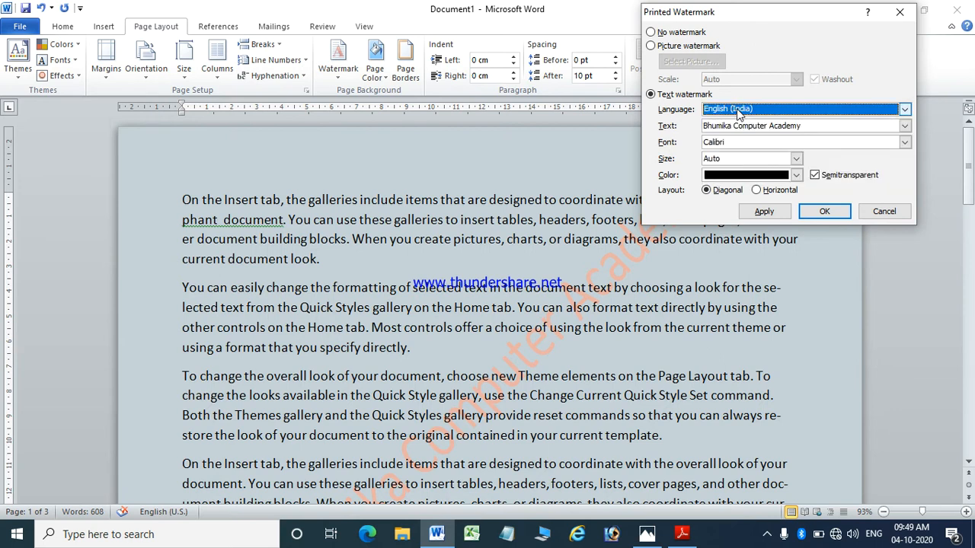
click(764, 212)
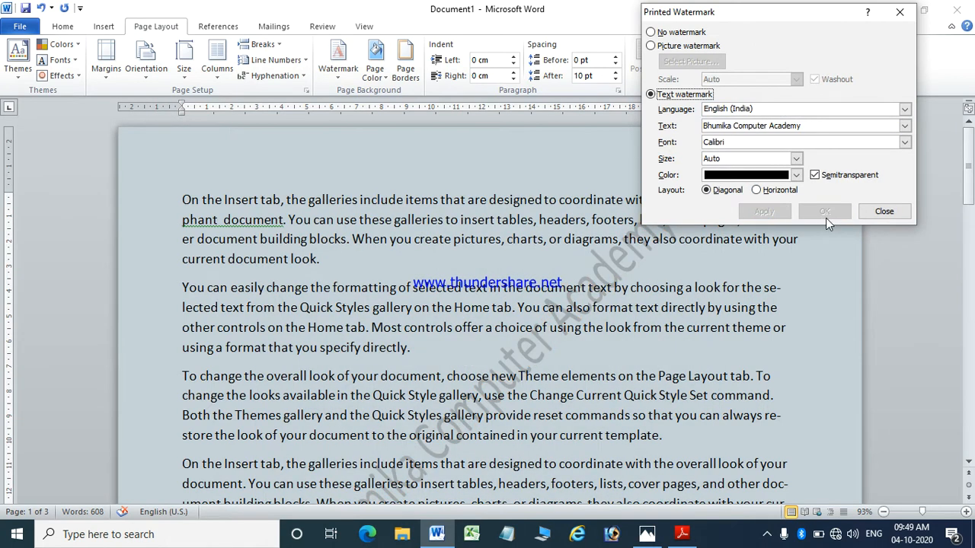
click(861, 214)
scroll(803, 244, down, 3)
scroll(807, 277, up, 3)
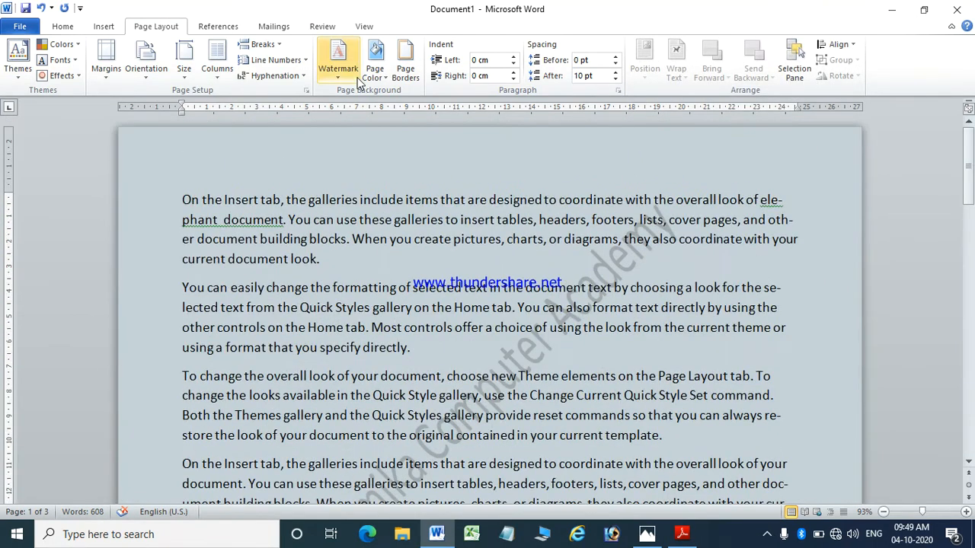
Switch the document's custom watermark from text to a picture watermark and begin selecting its picture.
click(337, 61)
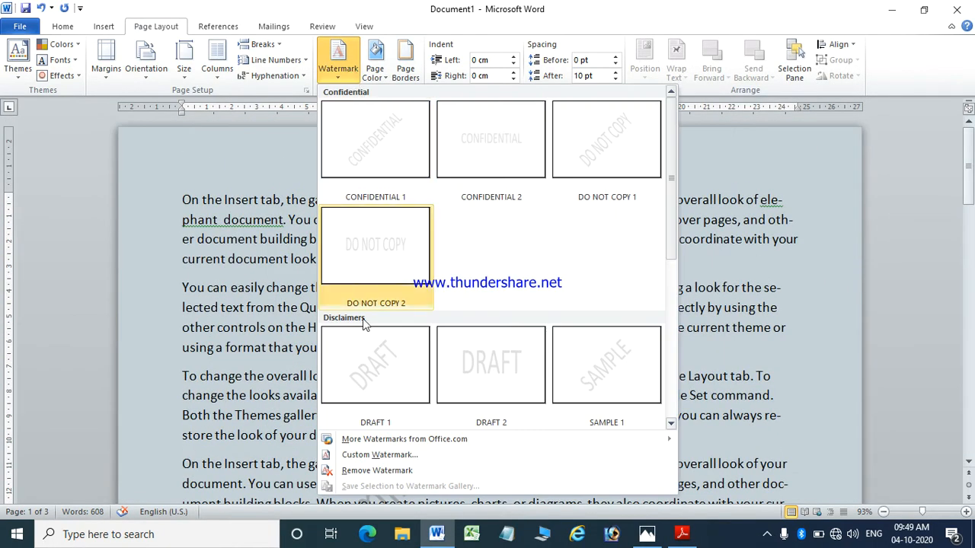
click(373, 454)
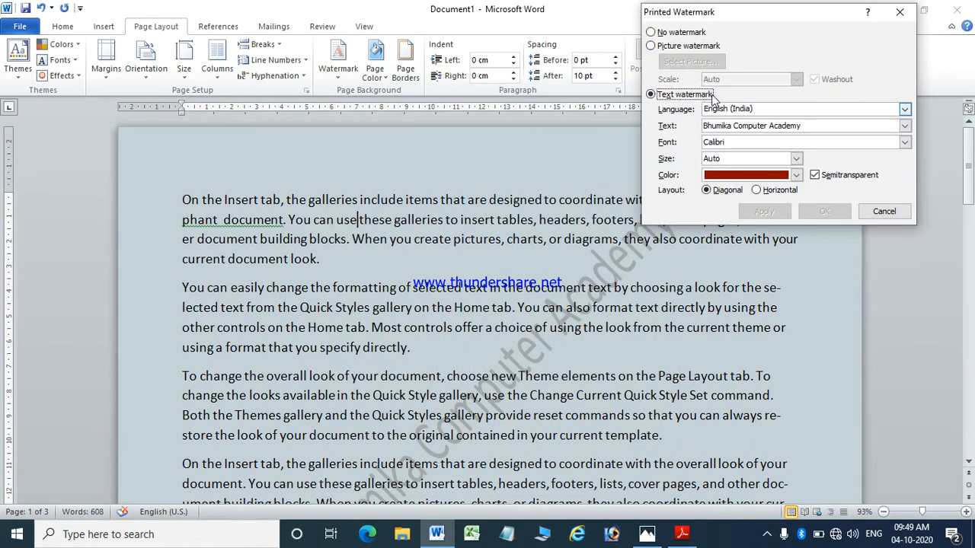
click(657, 47)
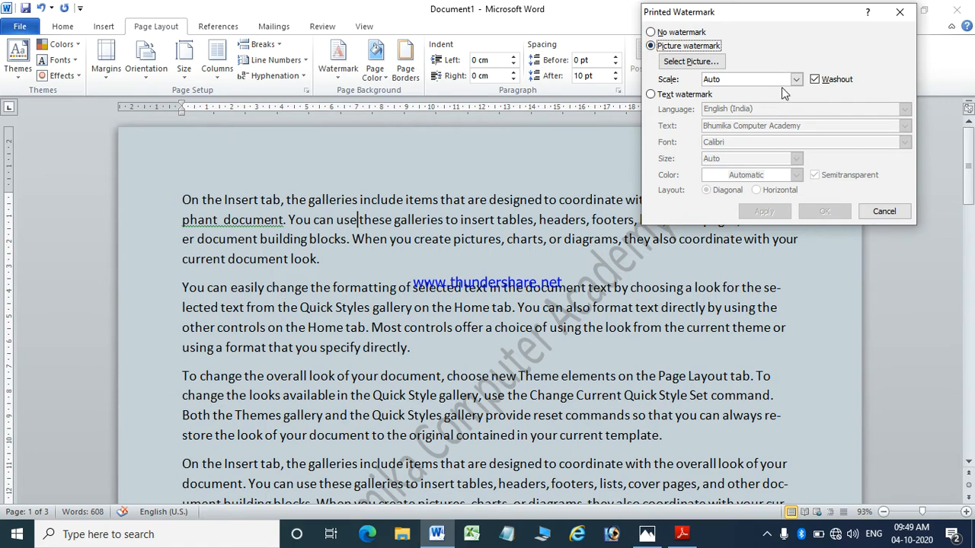
click(702, 64)
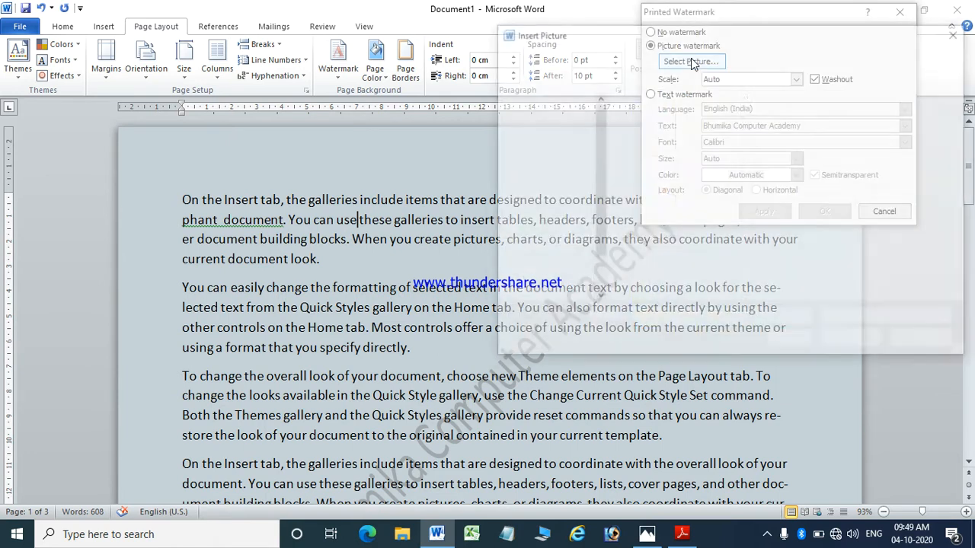
Browse the Documents and Quick access folders for a watermark picture, then go back to the Pictures folder.
click(662, 149)
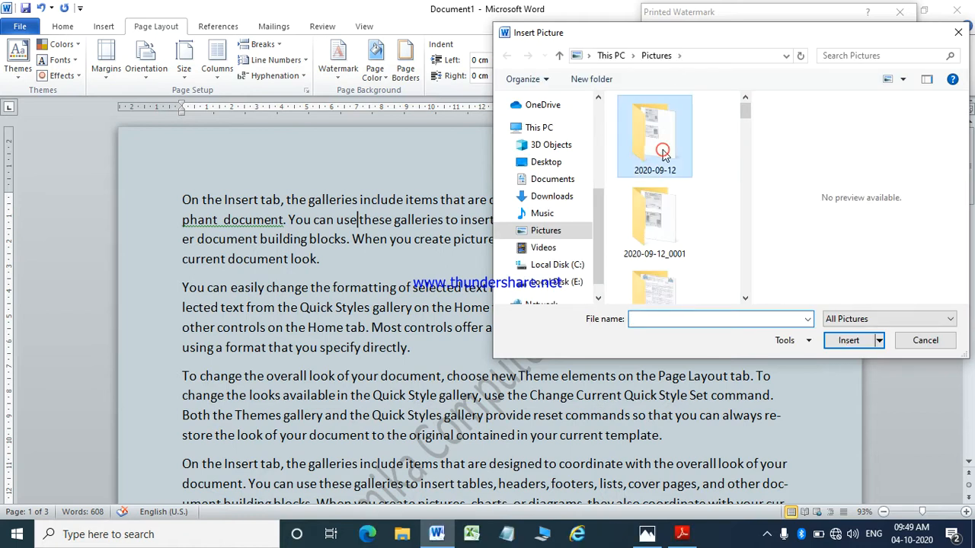
click(557, 184)
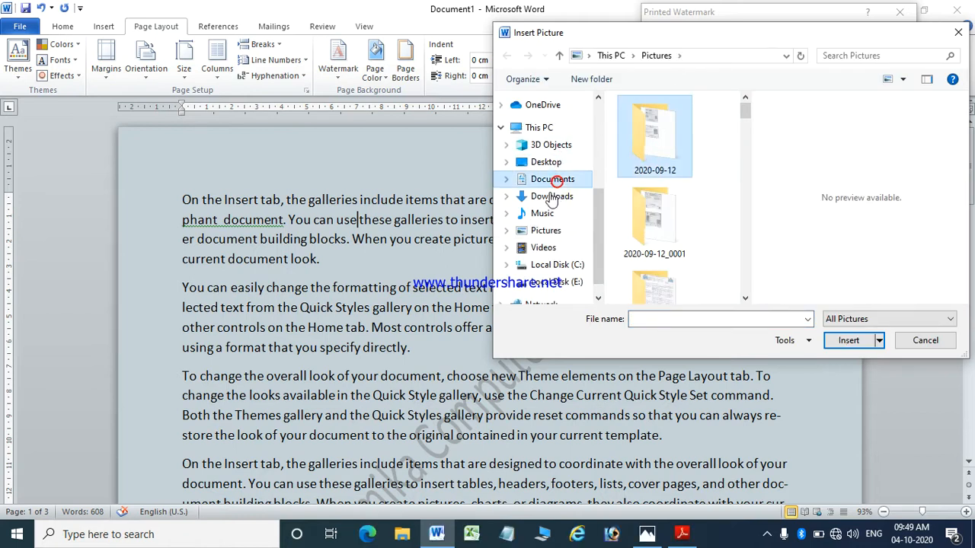
click(501, 128)
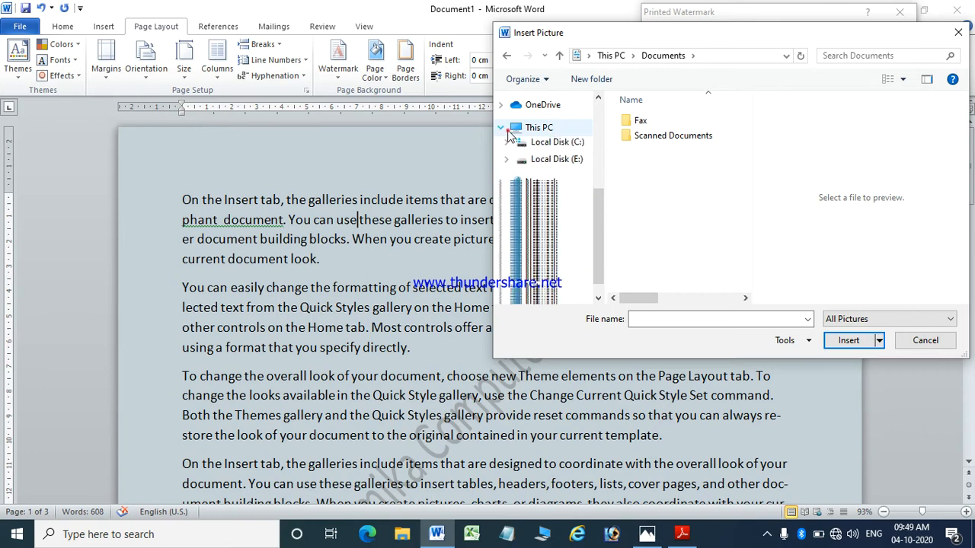
scroll(567, 156, up, 1)
scroll(567, 157, up, 1)
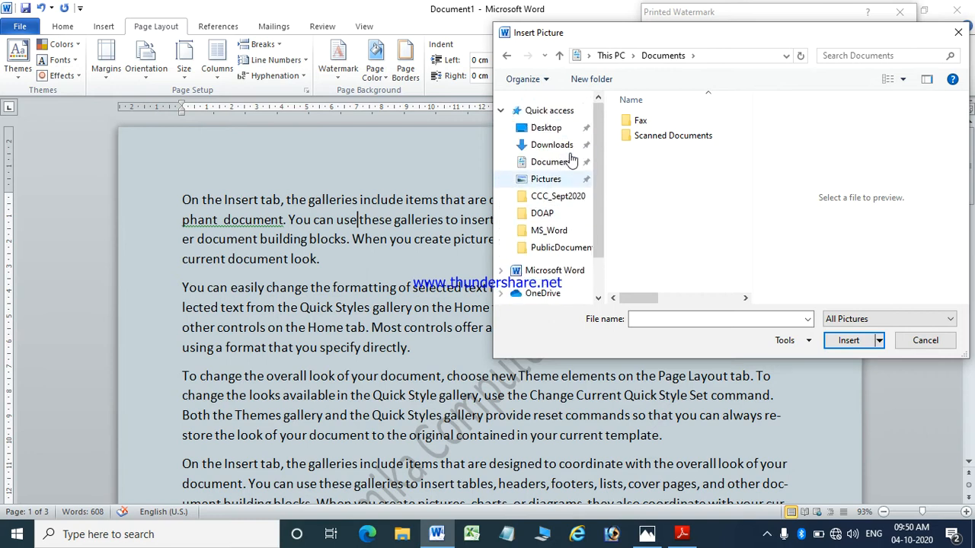
click(538, 114)
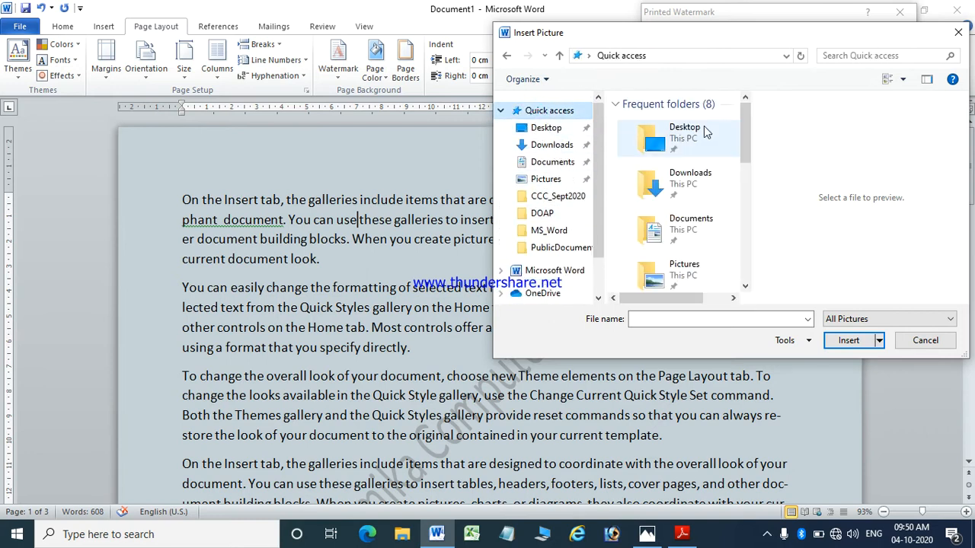
scroll(718, 196, down, 3)
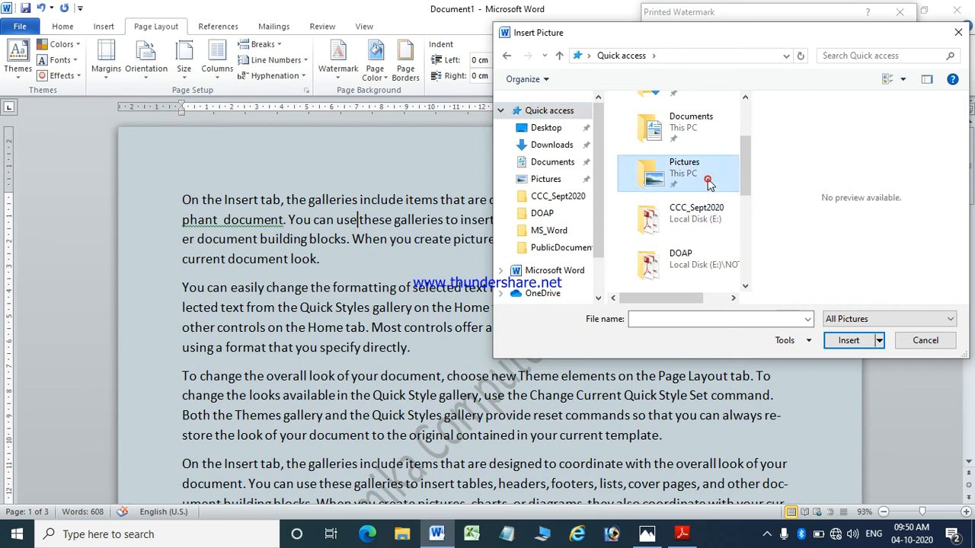
double_click(689, 175)
Insert the picture pppp from the Pictures folder as the watermark and apply it with Auto scale and Washout.
scroll(662, 190, down, 1)
scroll(664, 190, down, 10)
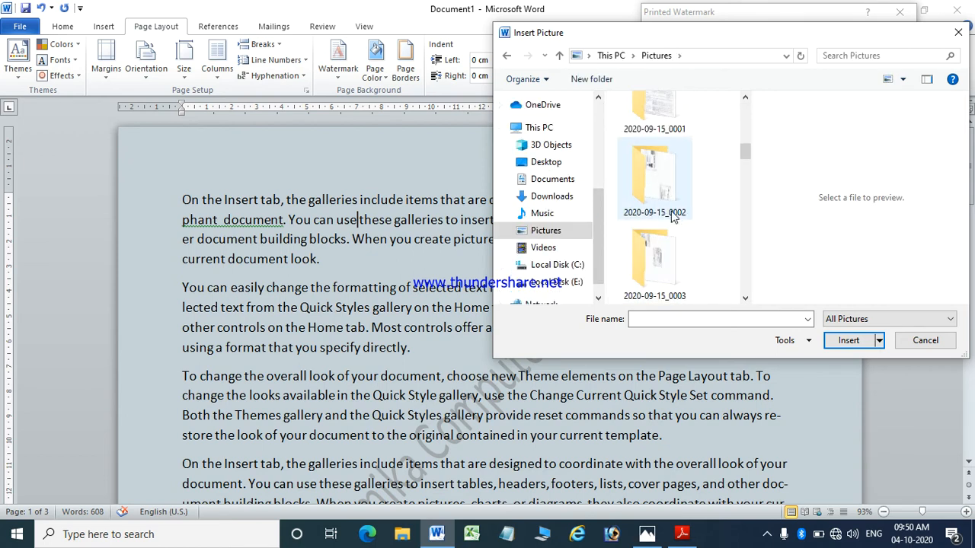
scroll(680, 224, down, 1)
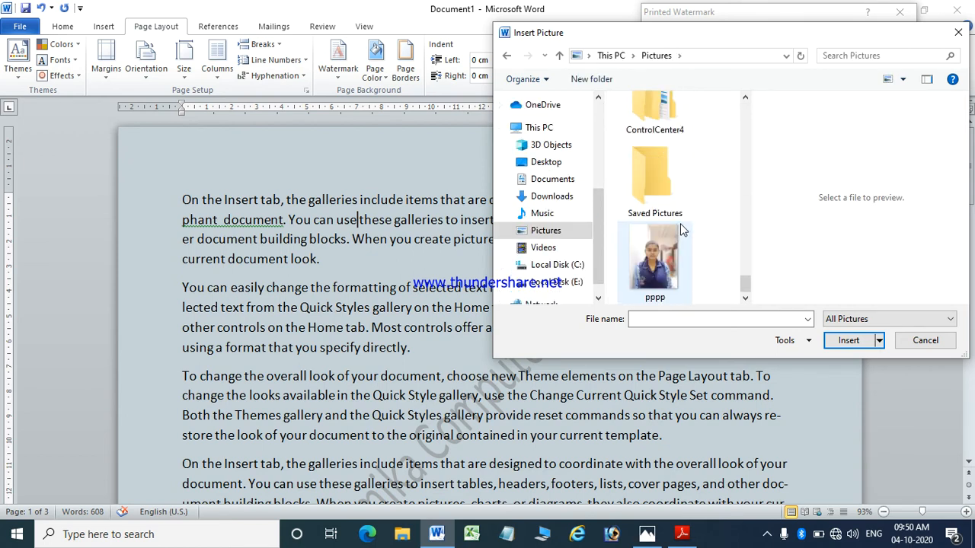
click(669, 252)
click(836, 340)
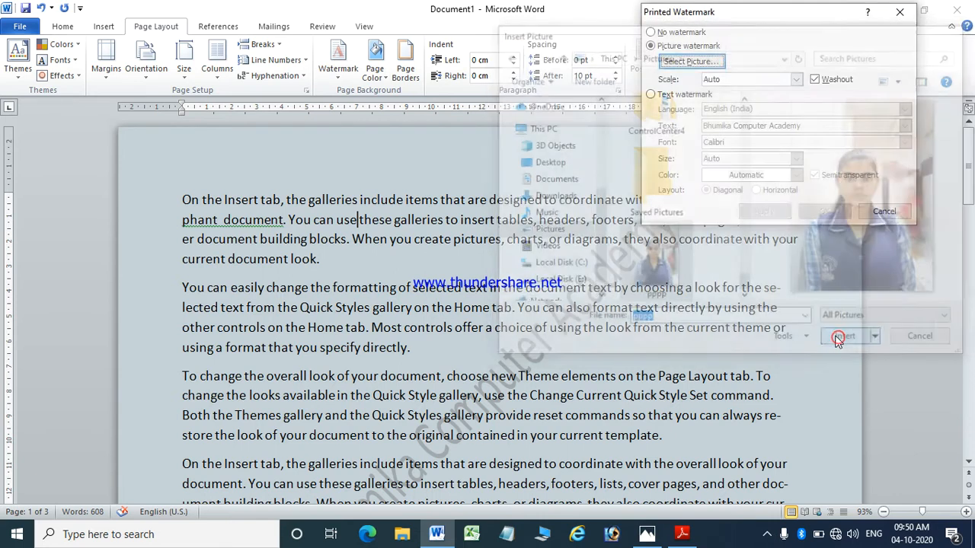
click(764, 213)
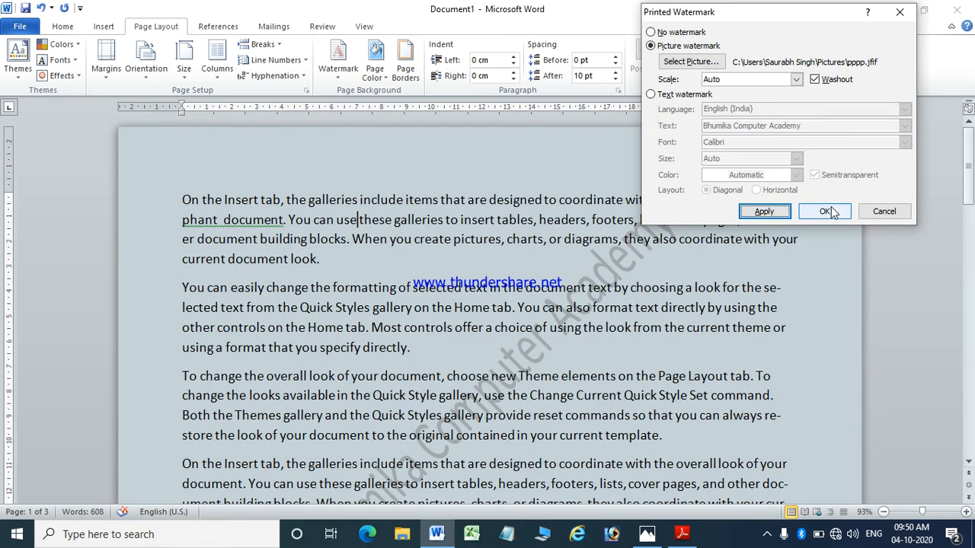
Replace the watermark picture with Scan from the 2020-09-12_0001 folder, apply it, close the settings and check the pages.
click(699, 63)
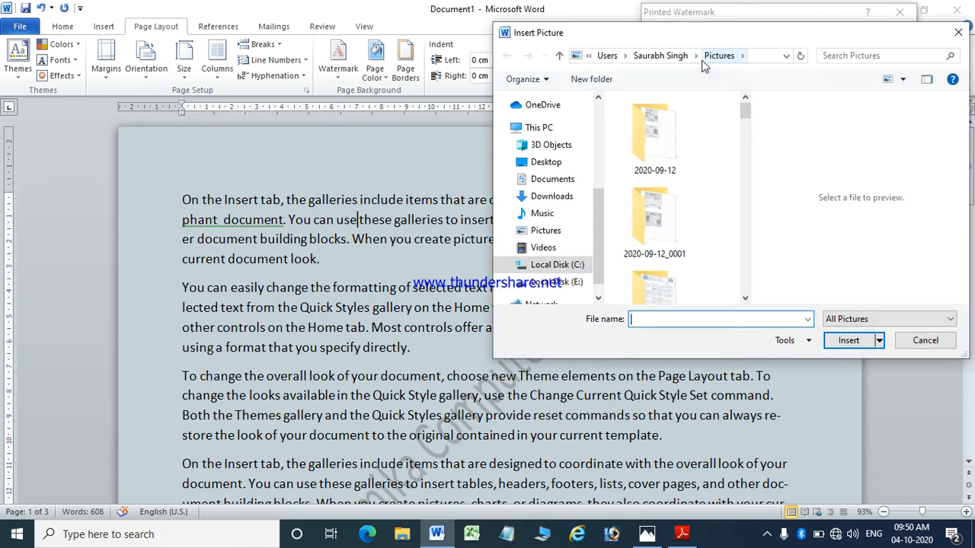
double_click(654, 221)
click(654, 137)
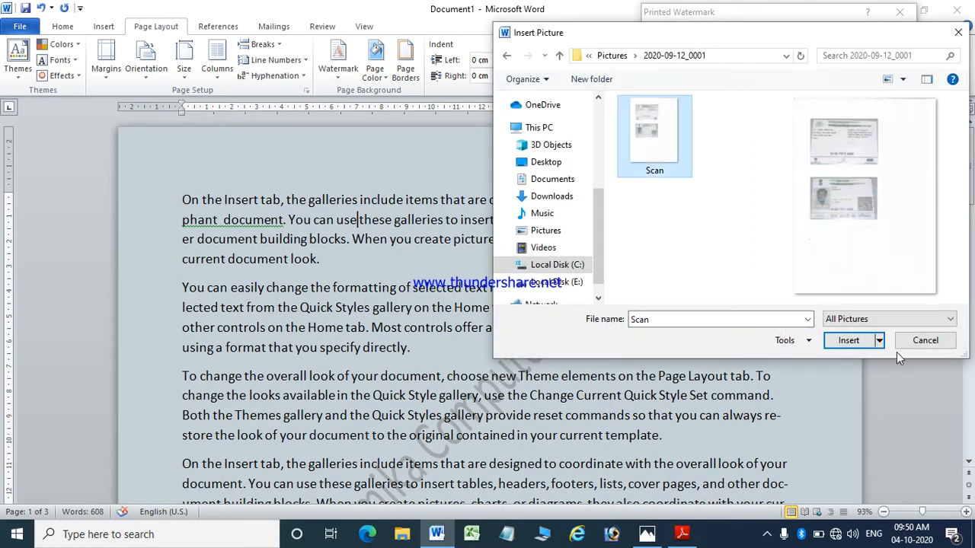
click(849, 341)
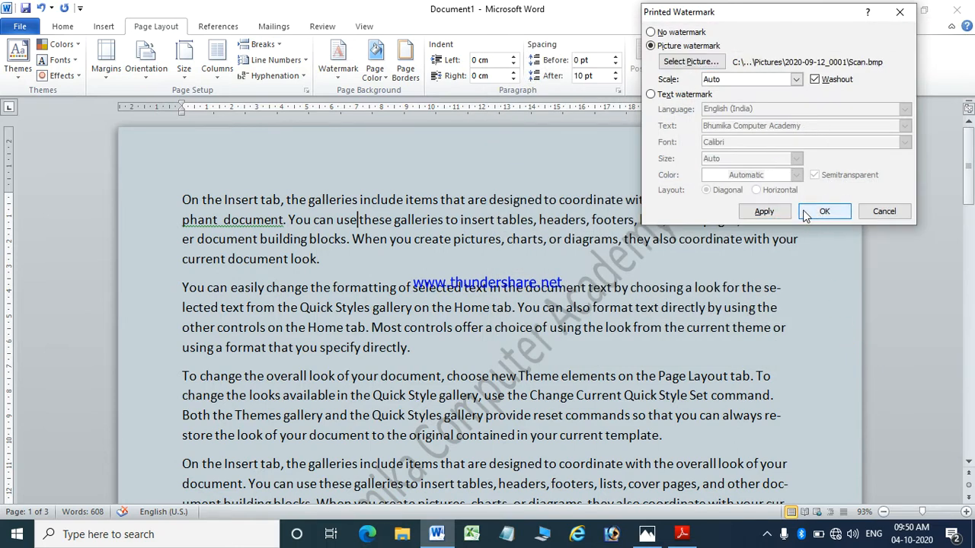
click(780, 212)
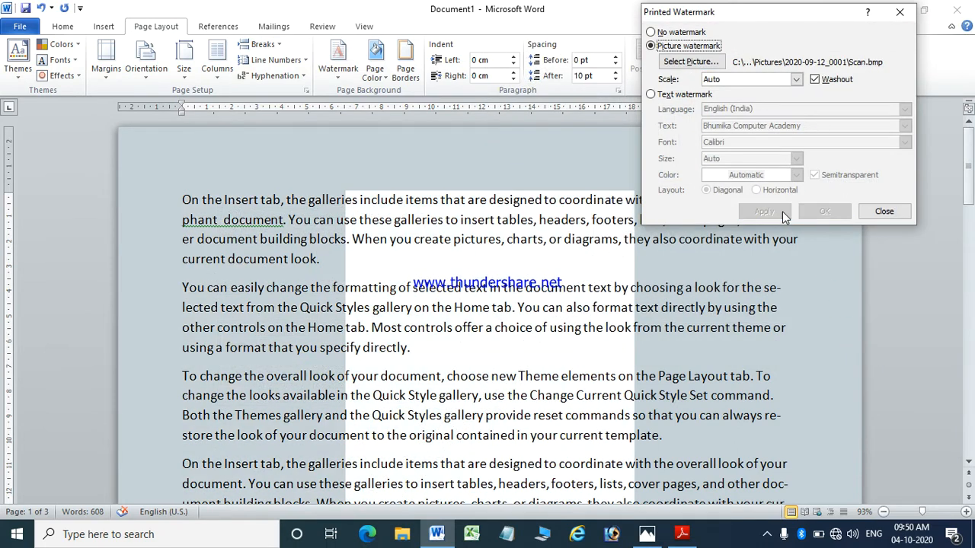
click(868, 212)
scroll(777, 274, down, 4)
scroll(776, 274, up, 3)
scroll(776, 276, up, 1)
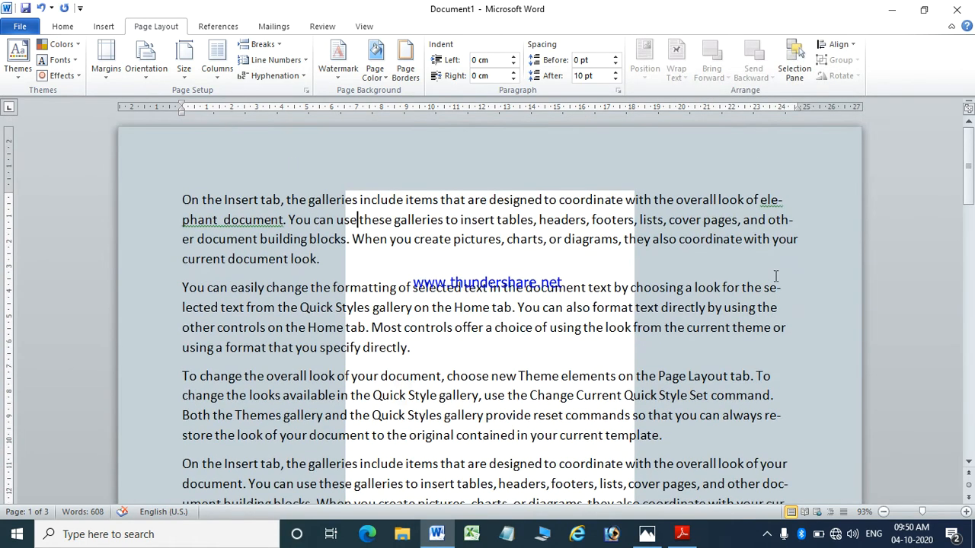
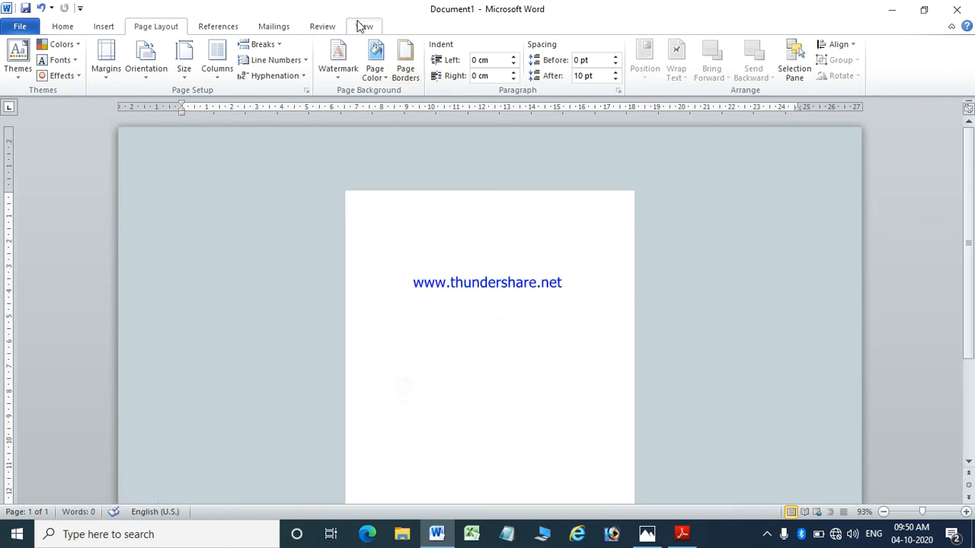
Delete all the text from the document and set the page colour to No Color.
click(383, 78)
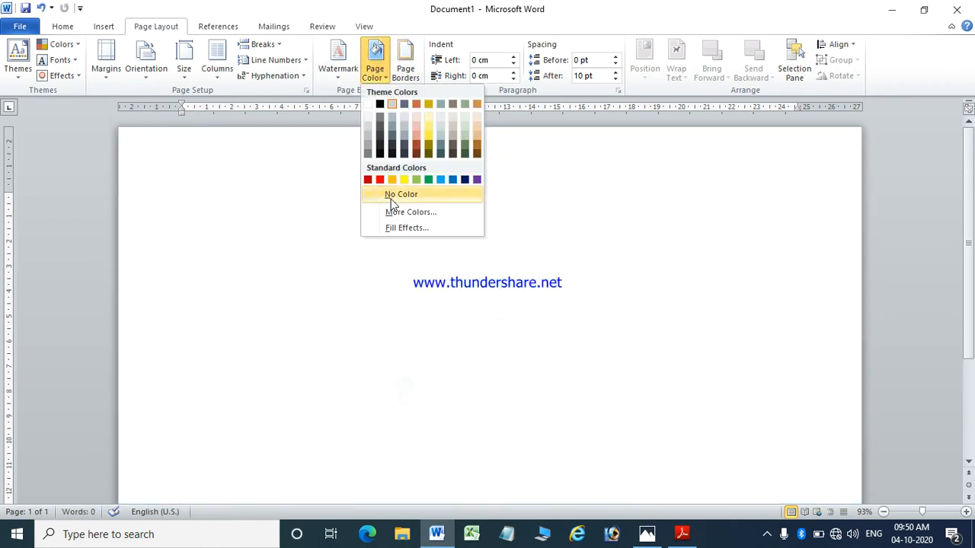
click(393, 196)
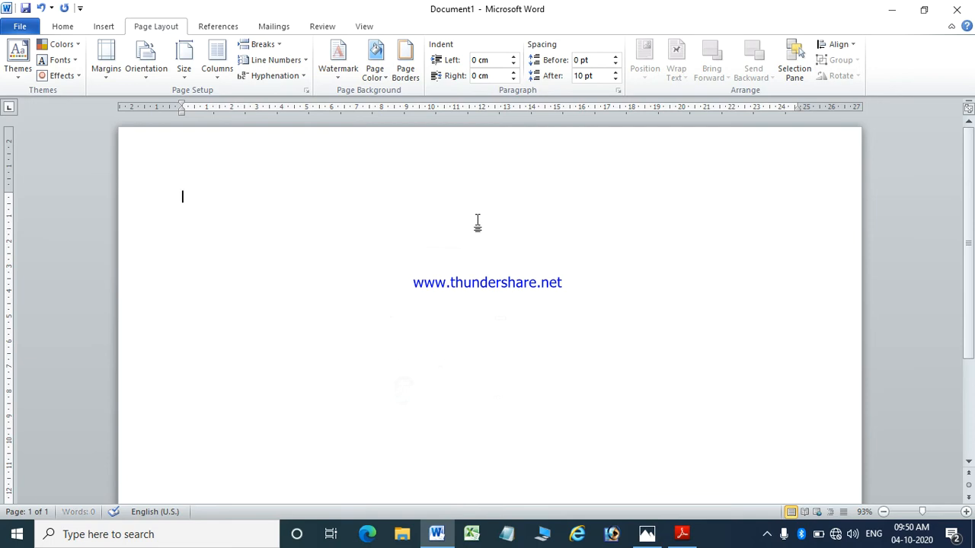
click(61, 28)
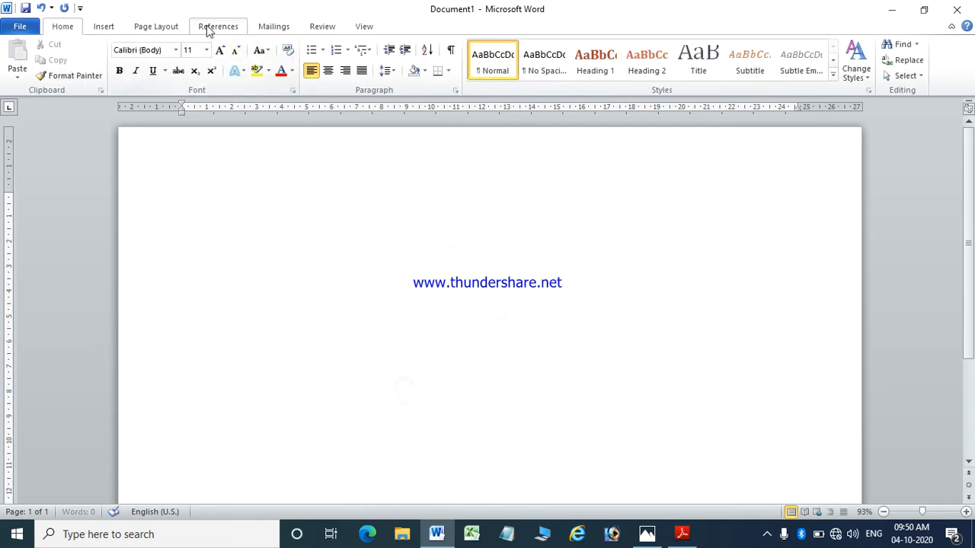
click(153, 29)
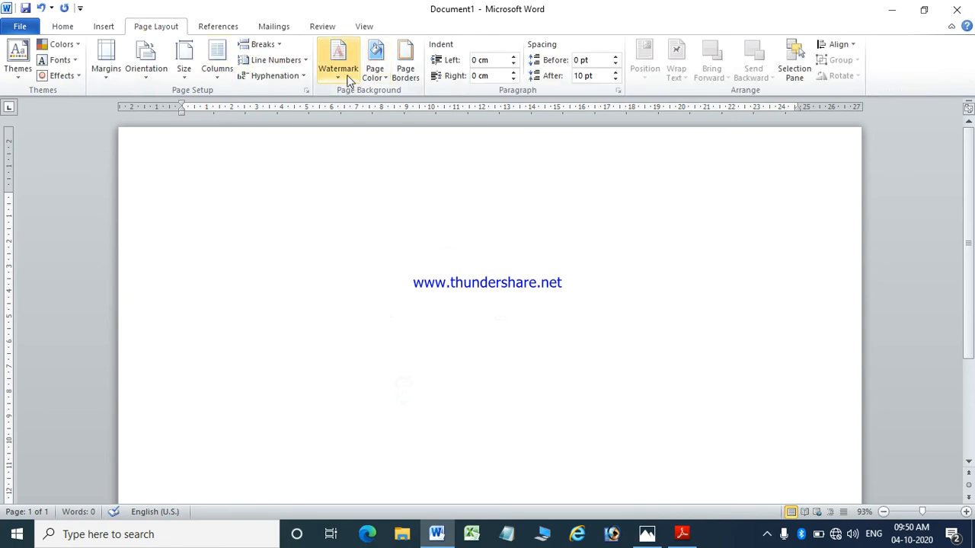
Reopen the custom watermark settings and insert another watermark picture from the PANCARD folder on Local Disk (E:).
click(338, 63)
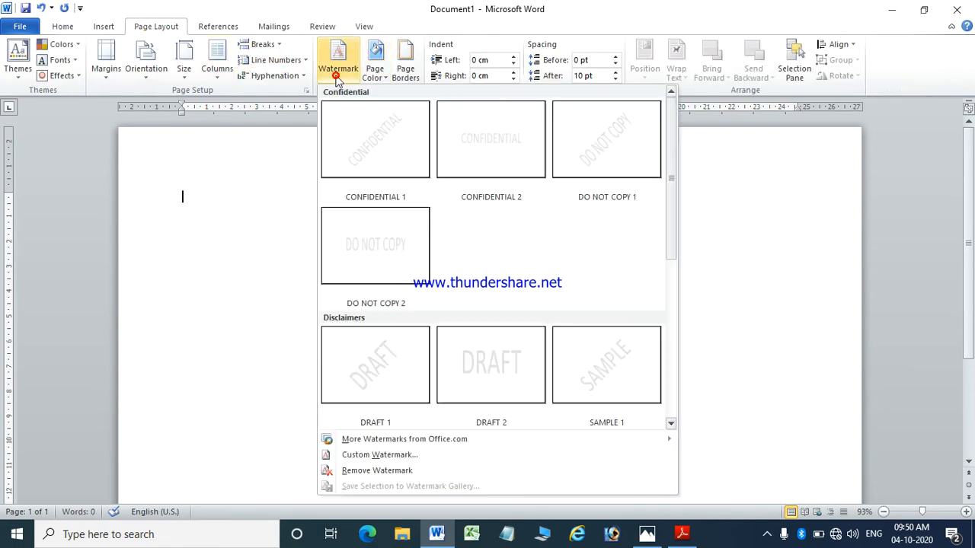
click(374, 456)
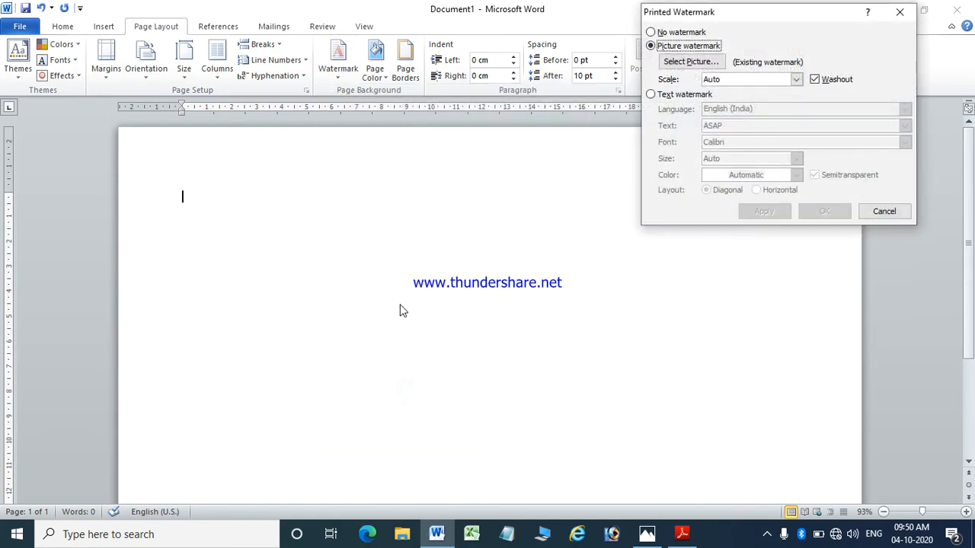
click(677, 64)
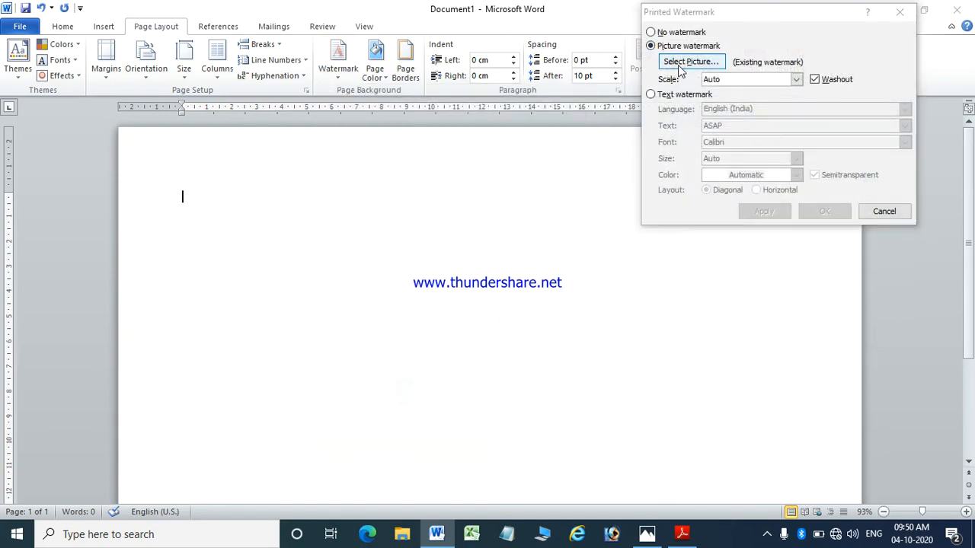
scroll(563, 214, down, 1)
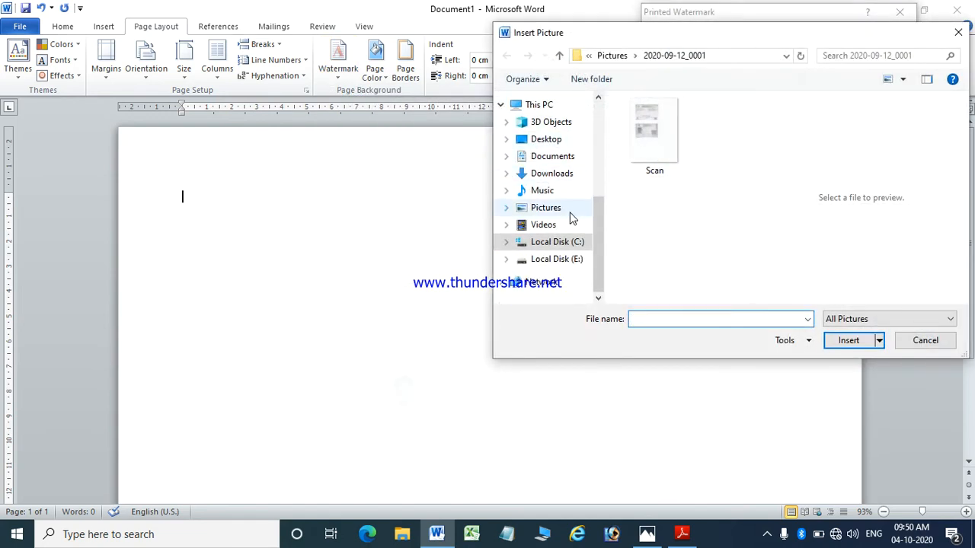
click(567, 261)
scroll(655, 228, down, 1)
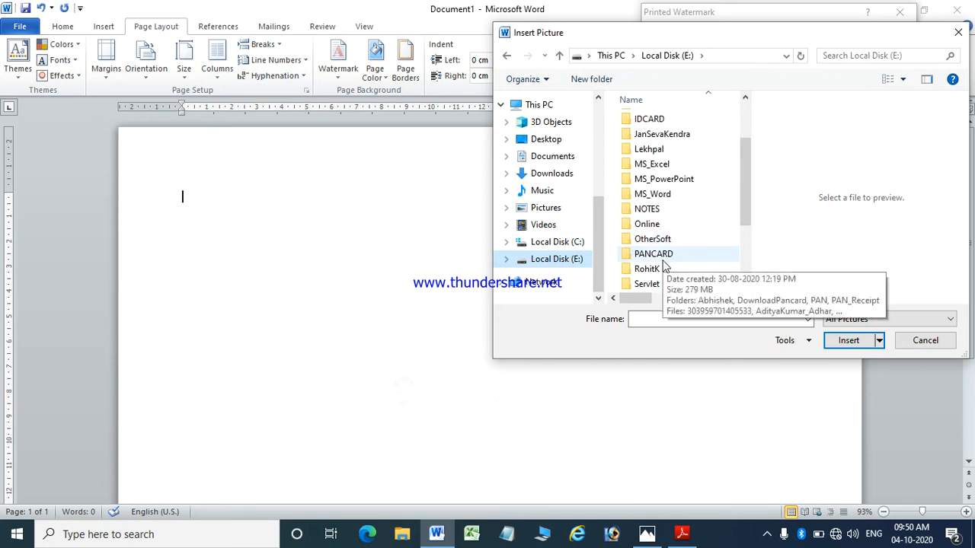
double_click(654, 254)
scroll(656, 255, down, 1)
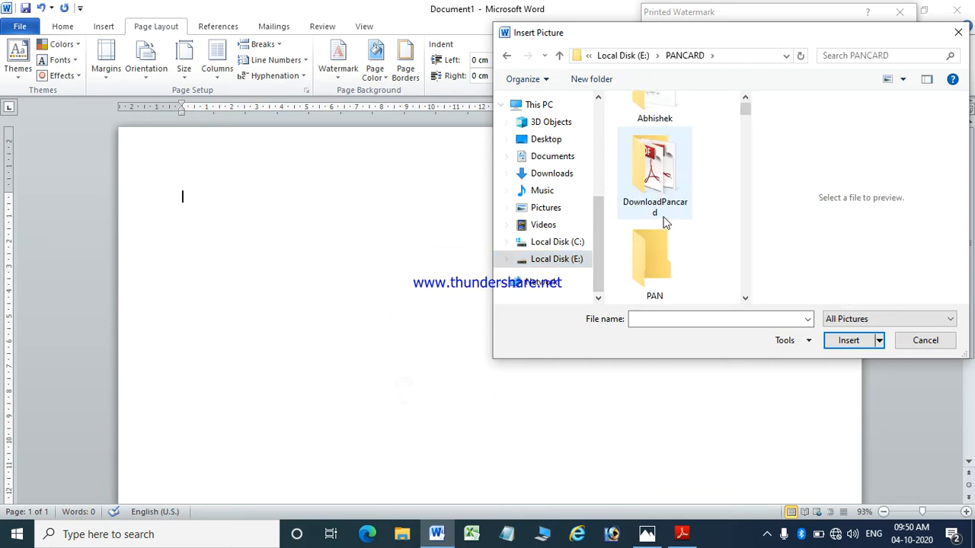
double_click(661, 213)
scroll(656, 228, up, 2)
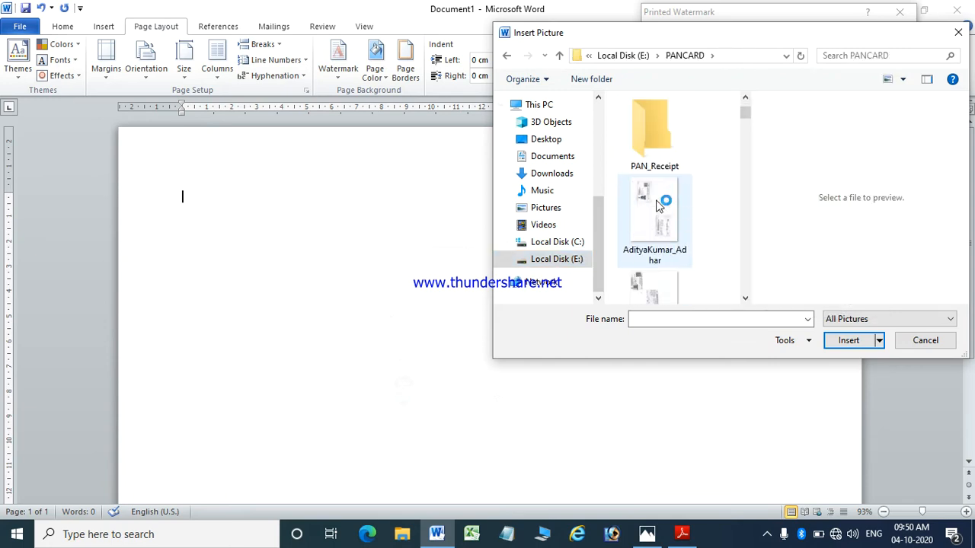
scroll(660, 202, down, 2)
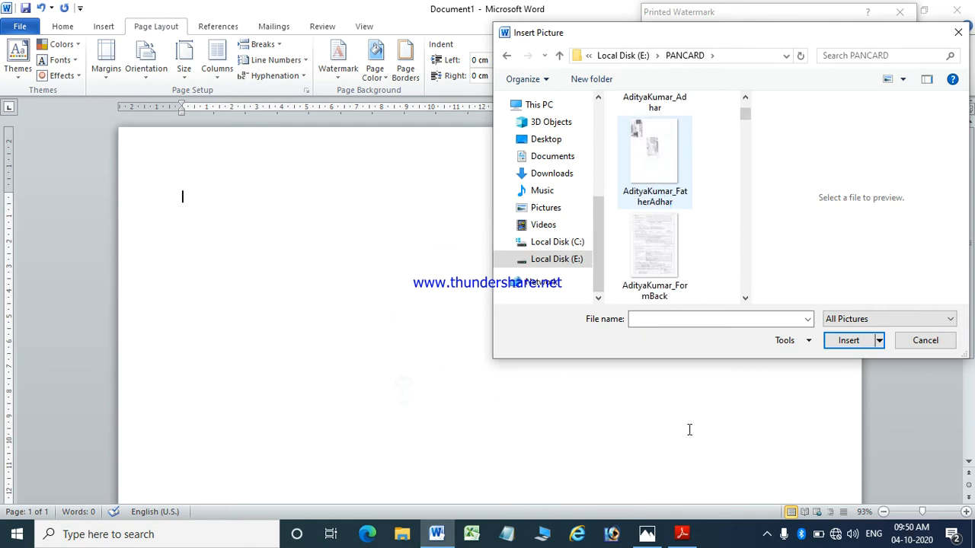
click(846, 341)
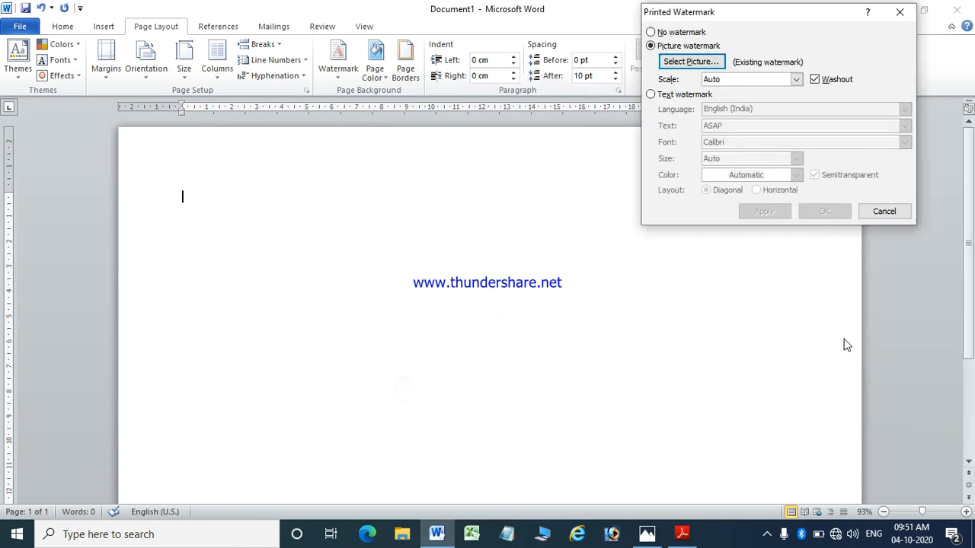
Apply the chosen JPG picture as the page watermark with Auto scale and Washout enabled.
click(769, 215)
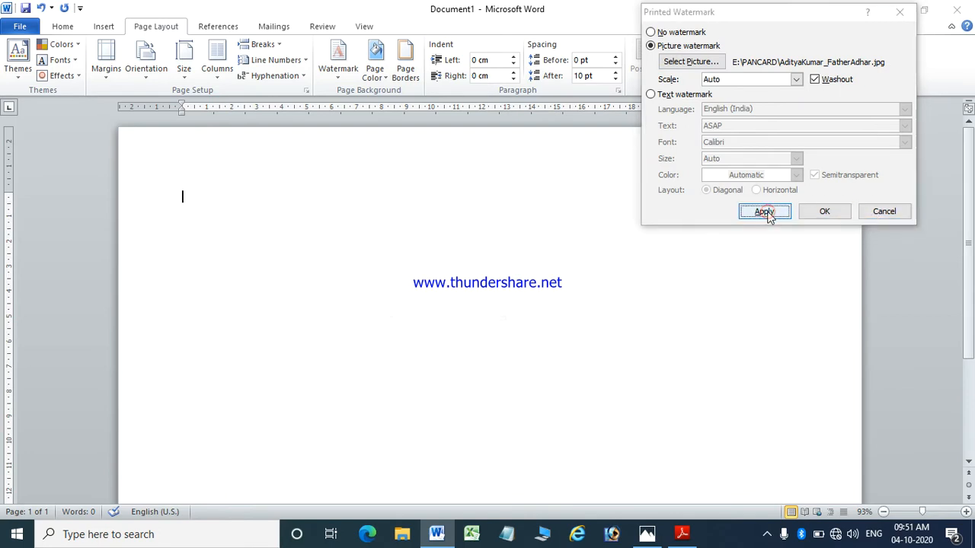
click(882, 211)
click(395, 265)
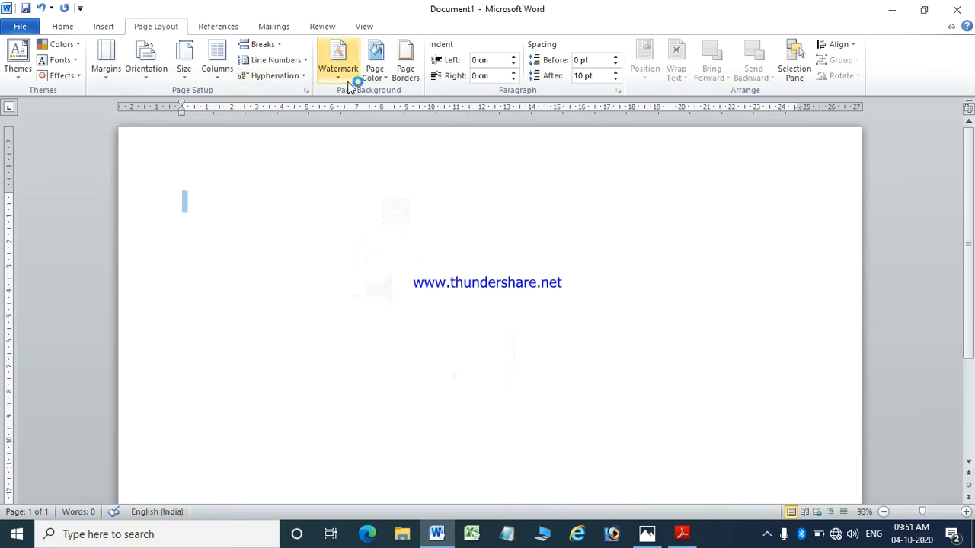
Turn off Washout for the existing picture watermark and apply the change to the page.
click(338, 83)
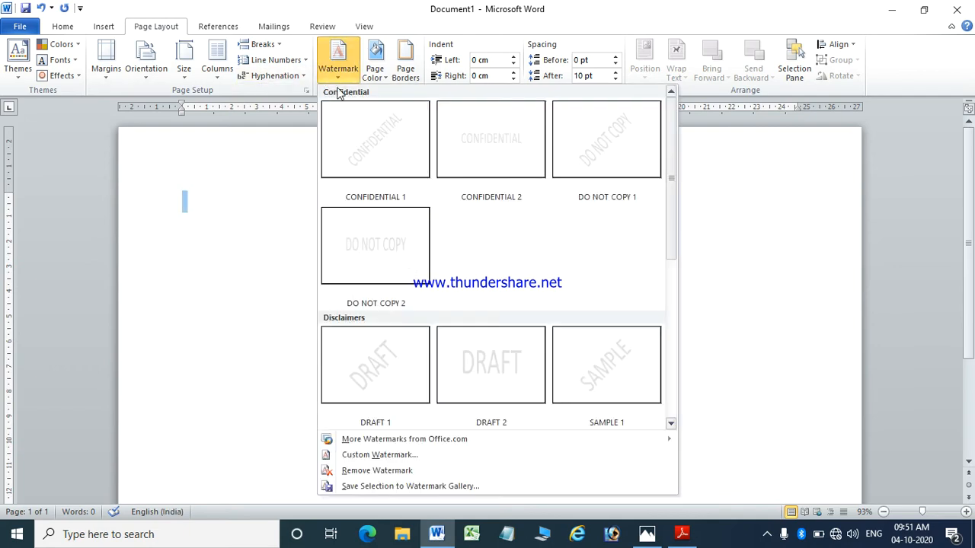
click(344, 455)
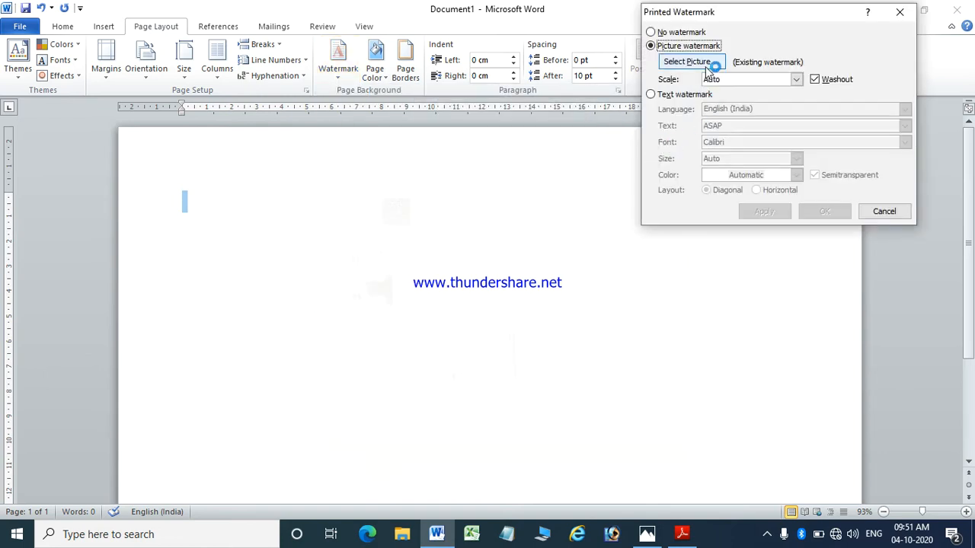
click(814, 79)
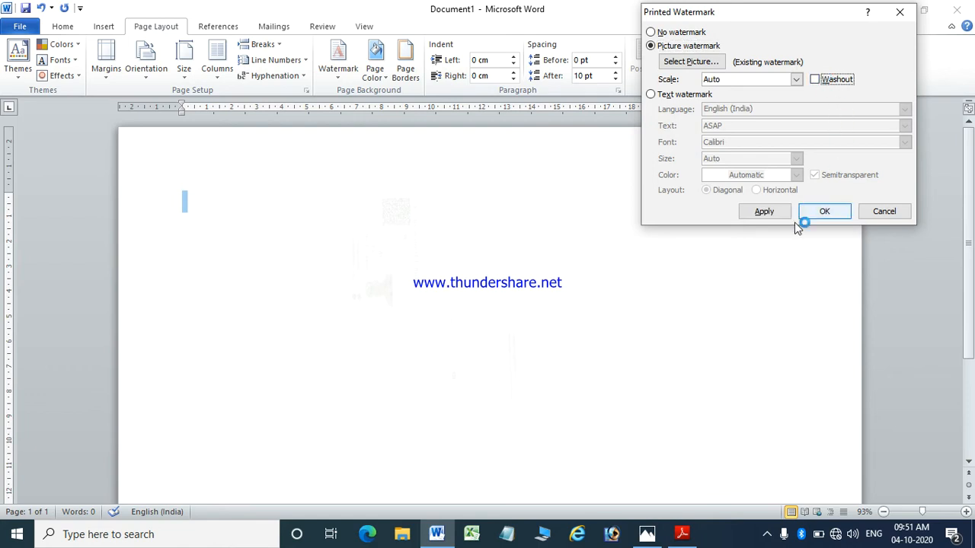
click(769, 216)
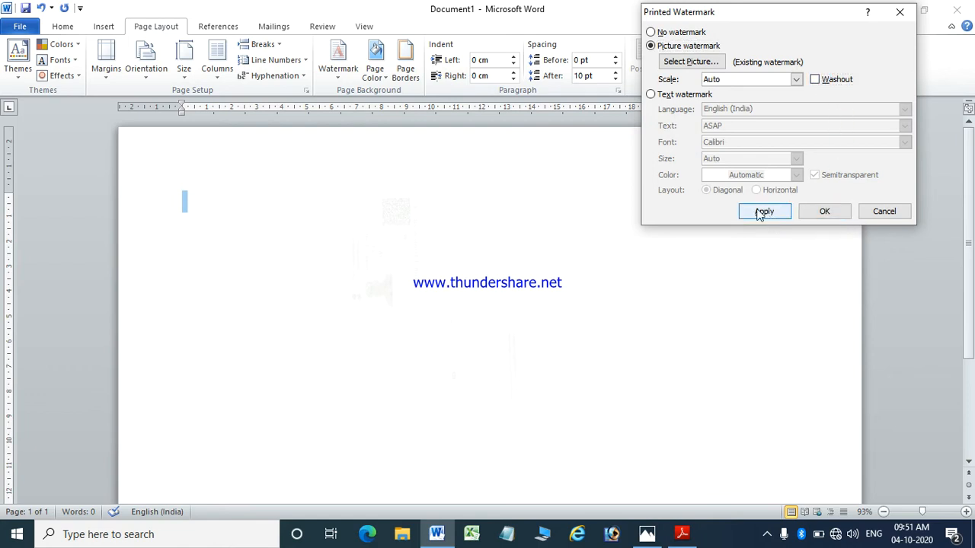
click(761, 212)
click(874, 212)
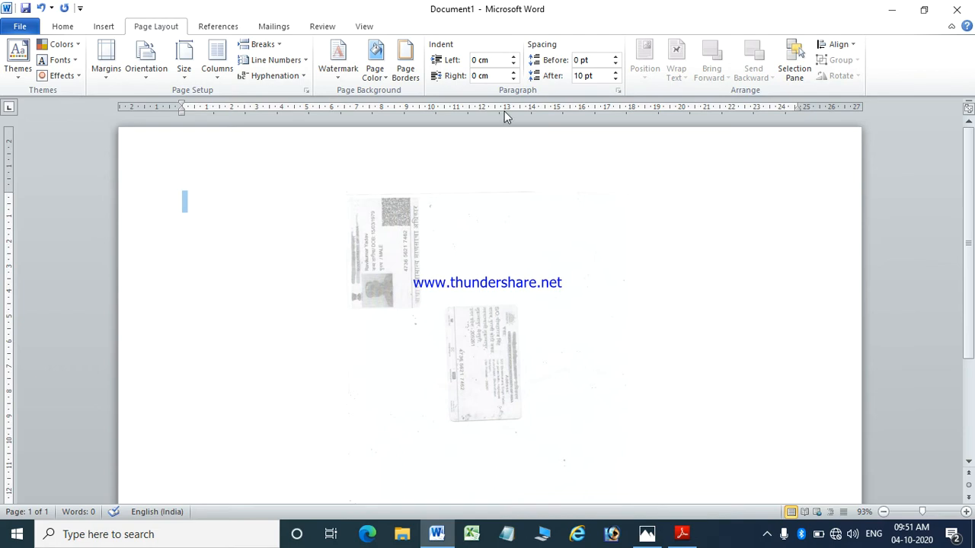
Re-enable Washout for the existing picture watermark and apply it to the page.
click(340, 76)
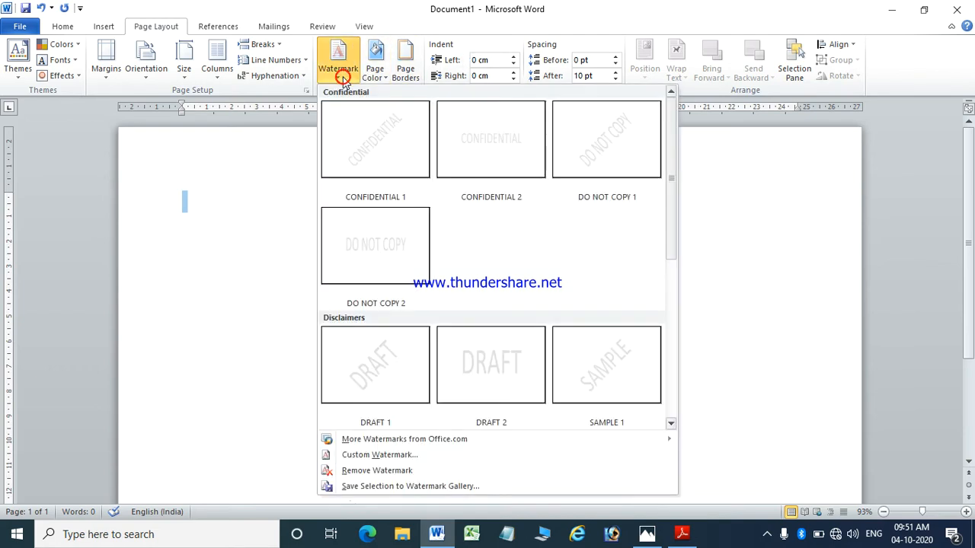
click(355, 457)
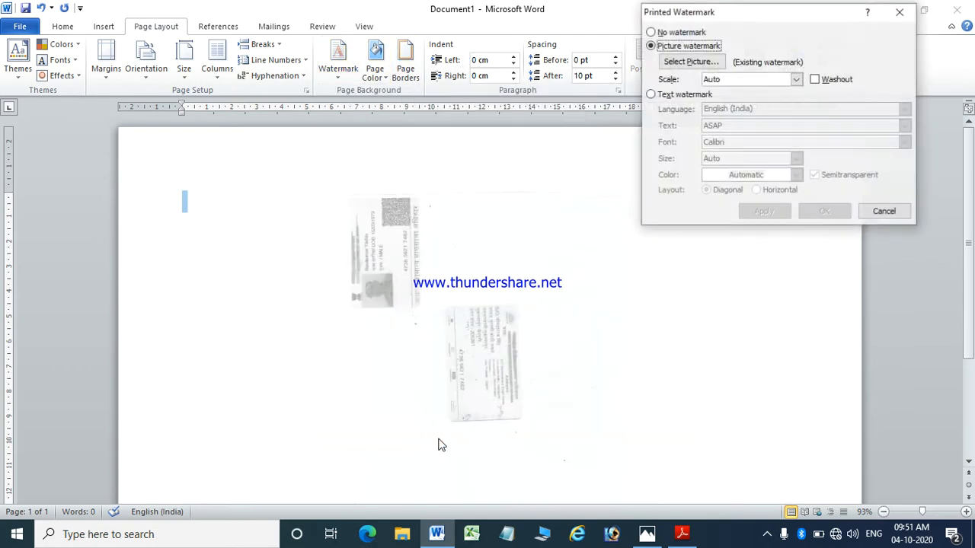
click(814, 80)
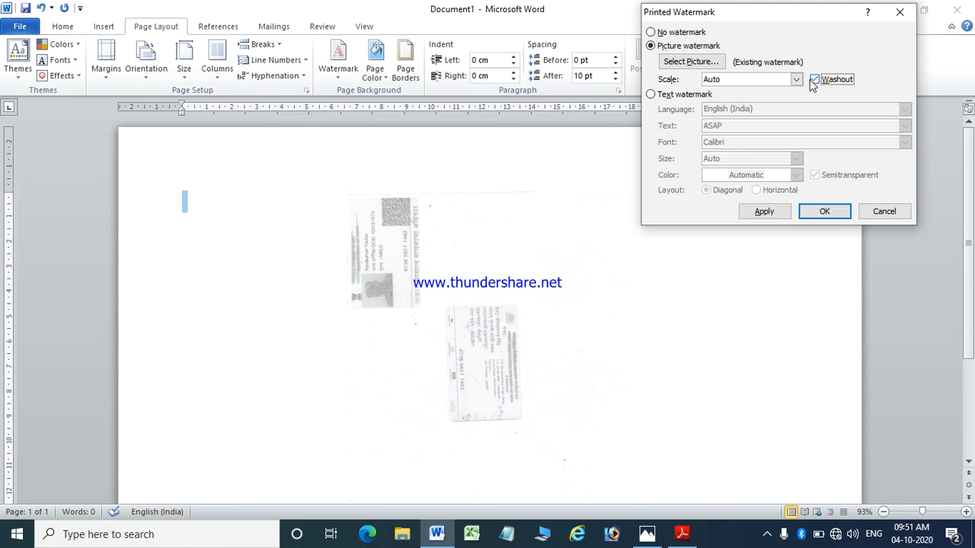
click(758, 212)
click(866, 212)
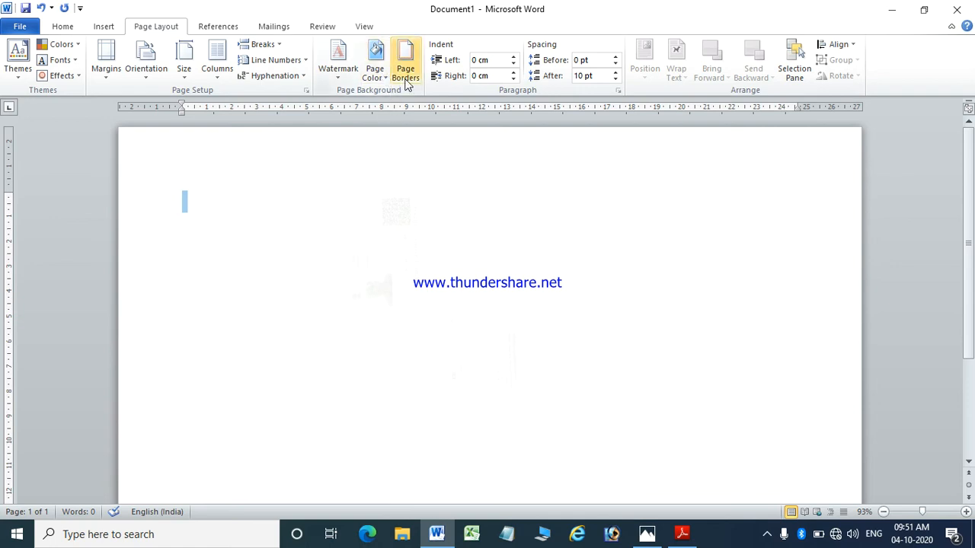
Add a box page border around the whole document using the 3 pt black triple-line style.
click(407, 81)
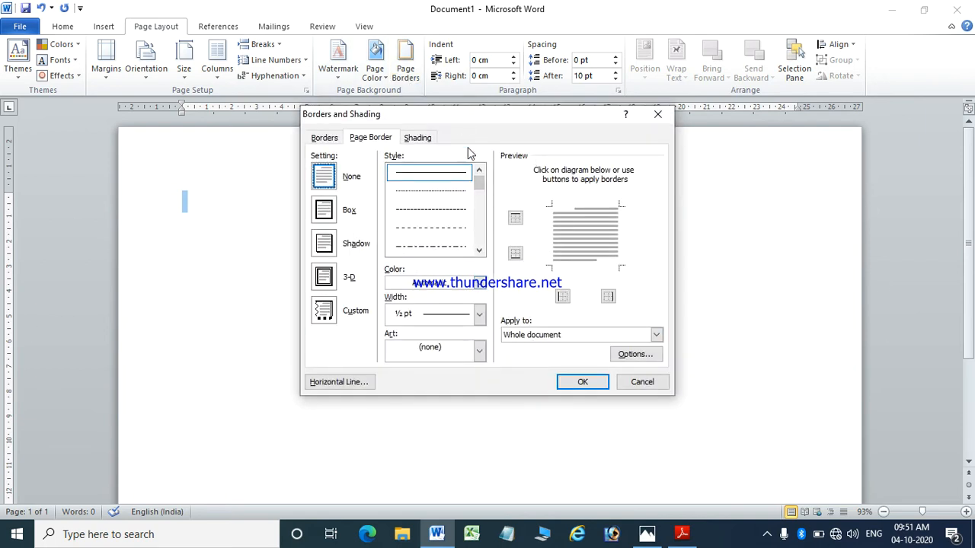
click(434, 244)
scroll(459, 221, down, 3)
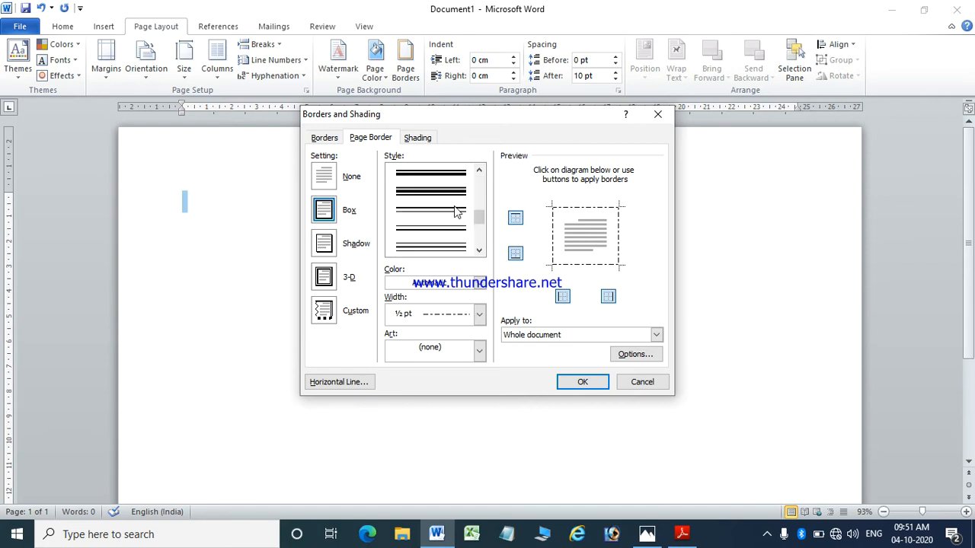
click(454, 190)
click(572, 381)
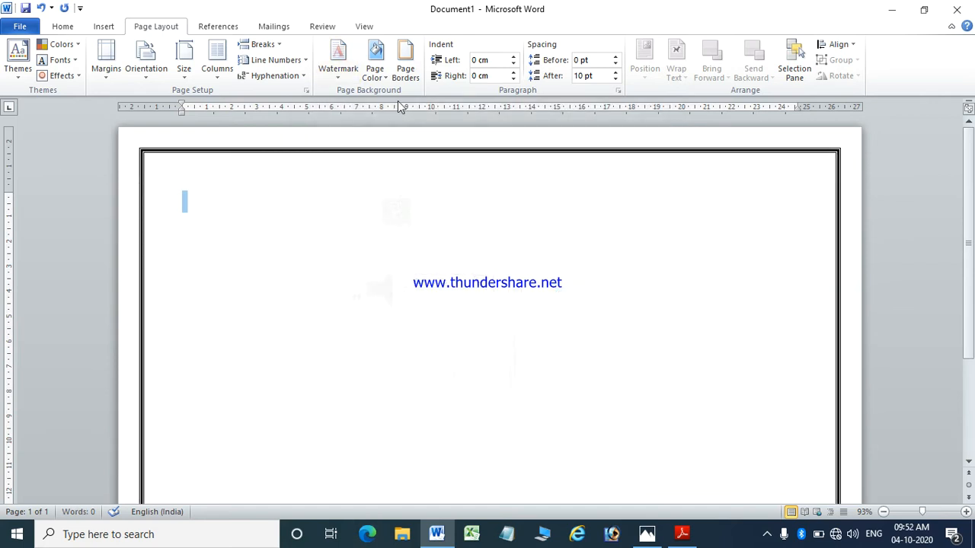
Replace the page border with the red apple art border at 31 pt for the whole document.
click(405, 68)
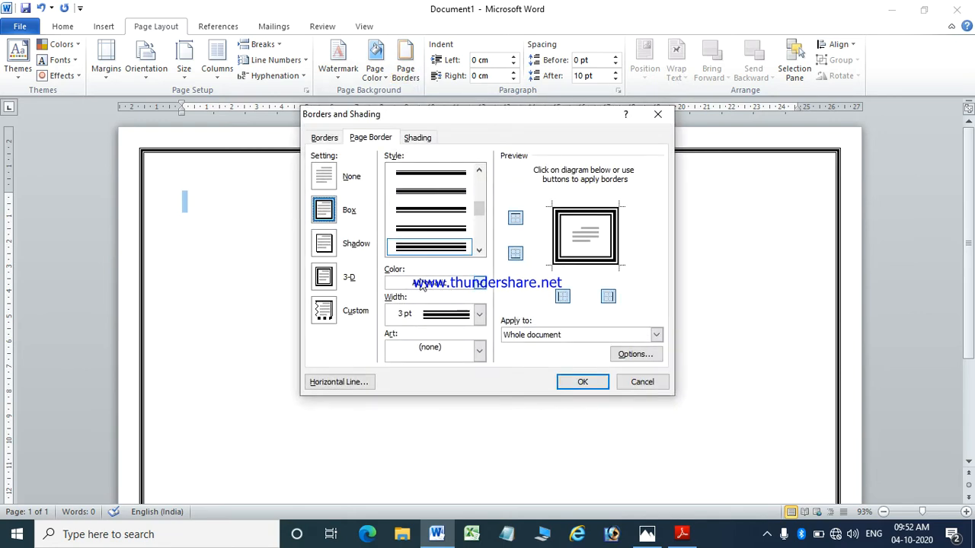
click(478, 353)
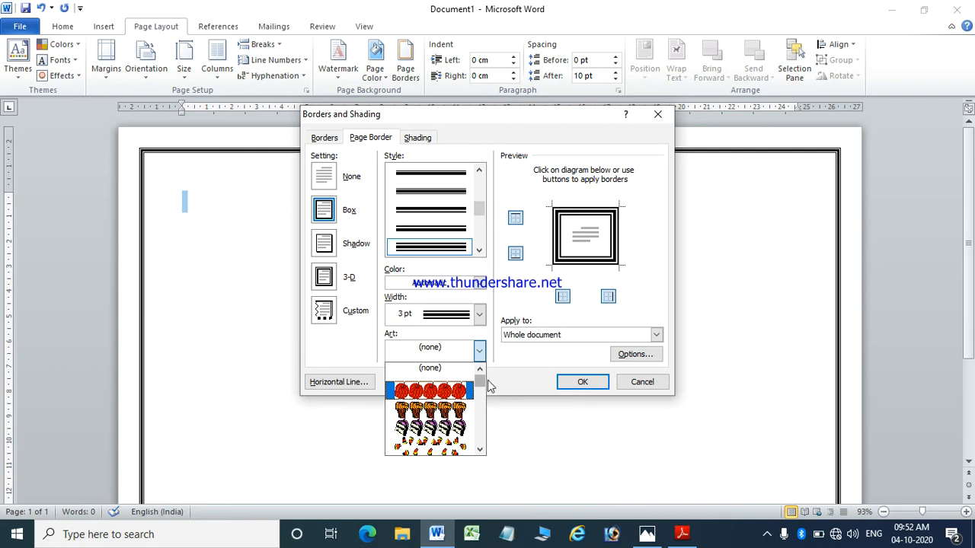
click(431, 391)
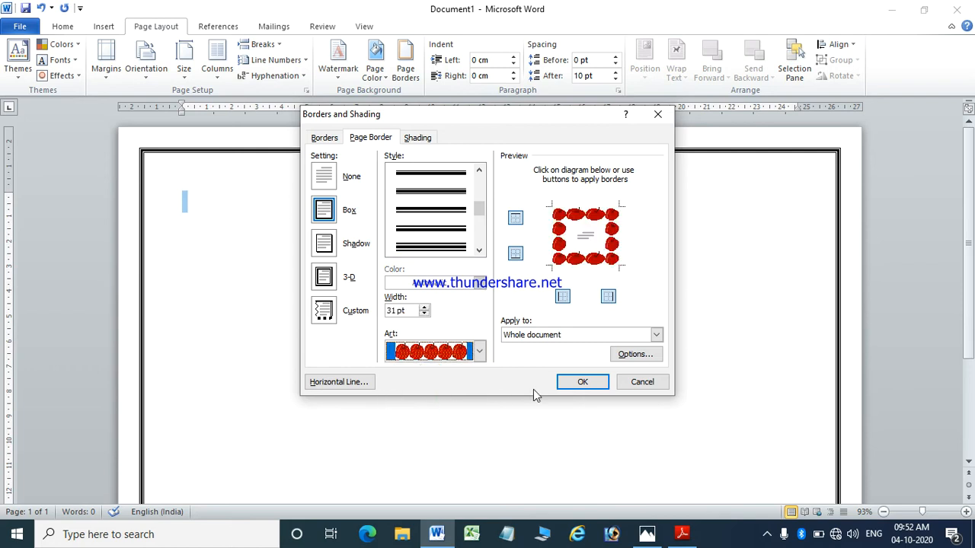
click(582, 382)
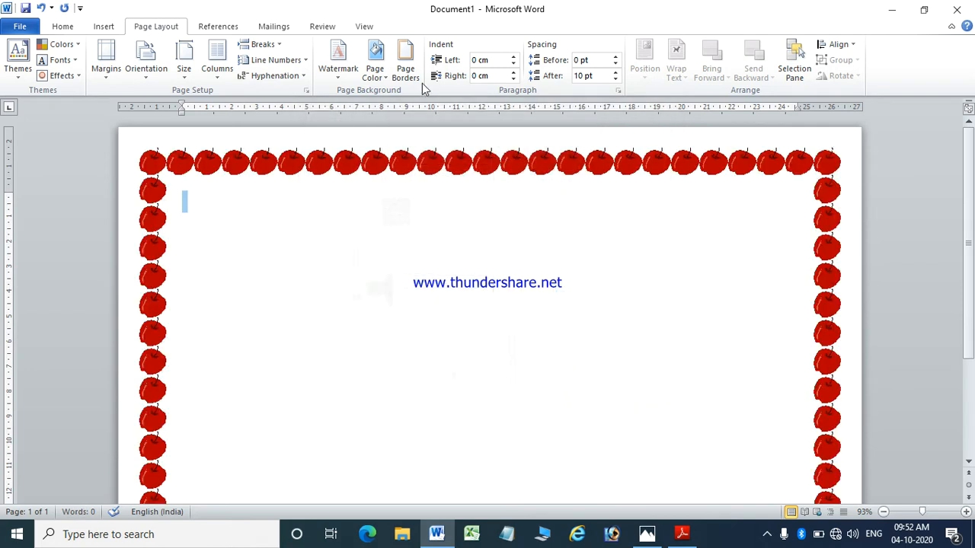
Change the page border to the narrow dark purple ornamental art design at 10 pt for the whole document.
click(405, 68)
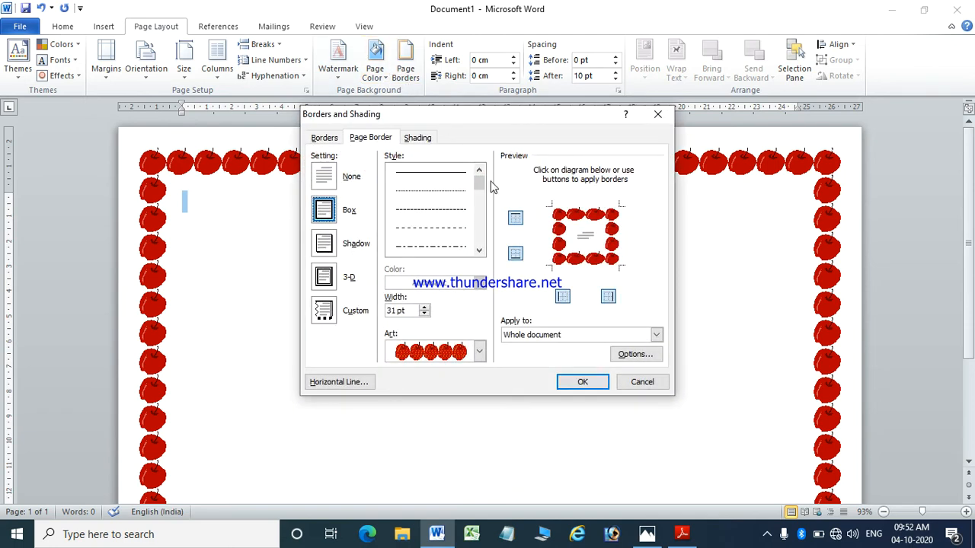
mouse_move(480, 186)
mouse_down()
mouse_move(474, 245)
mouse_move(476, 201)
mouse_up()
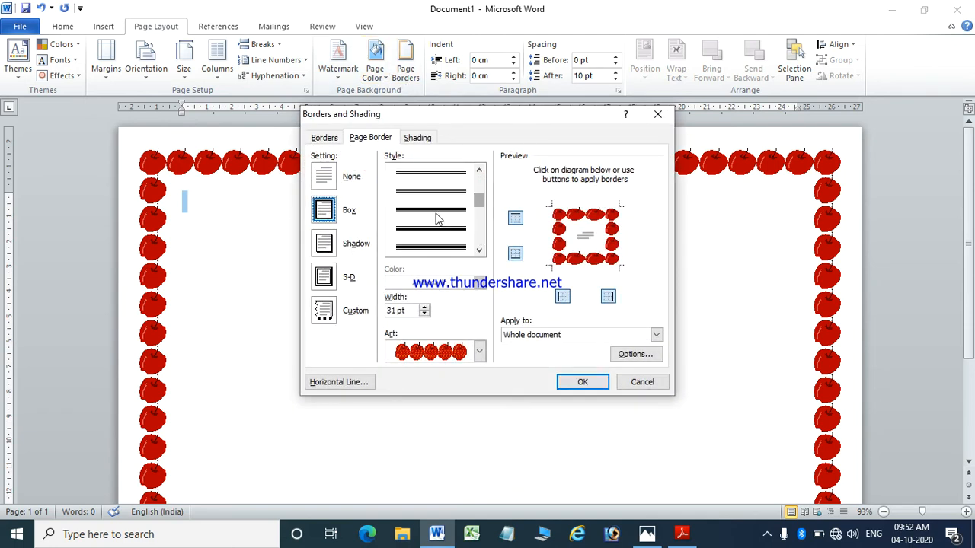
click(438, 219)
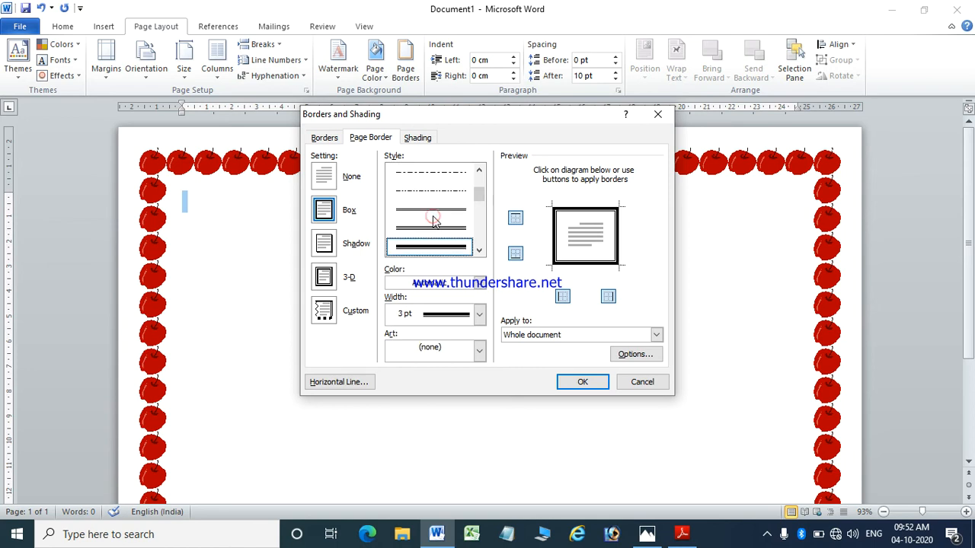
click(479, 350)
drag(479, 389, 483, 409)
click(448, 426)
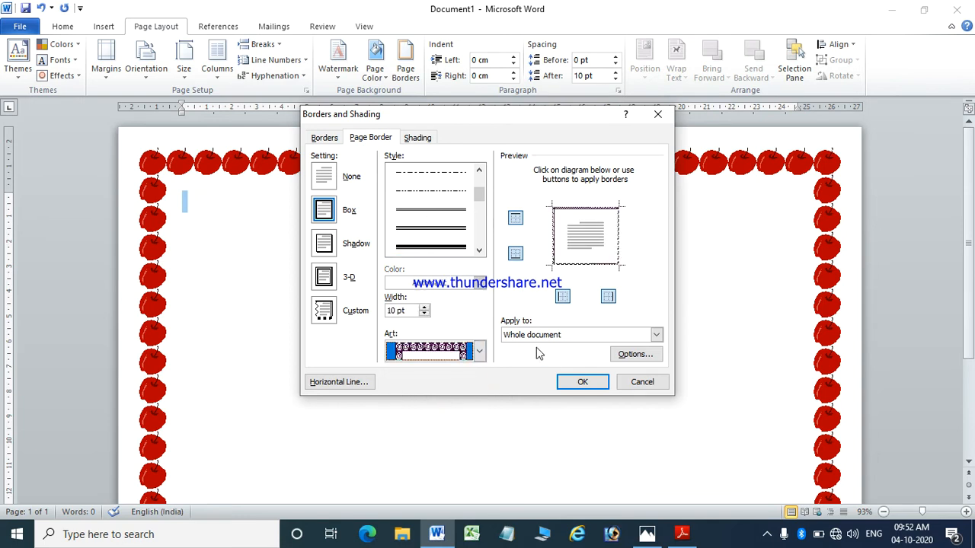
click(581, 383)
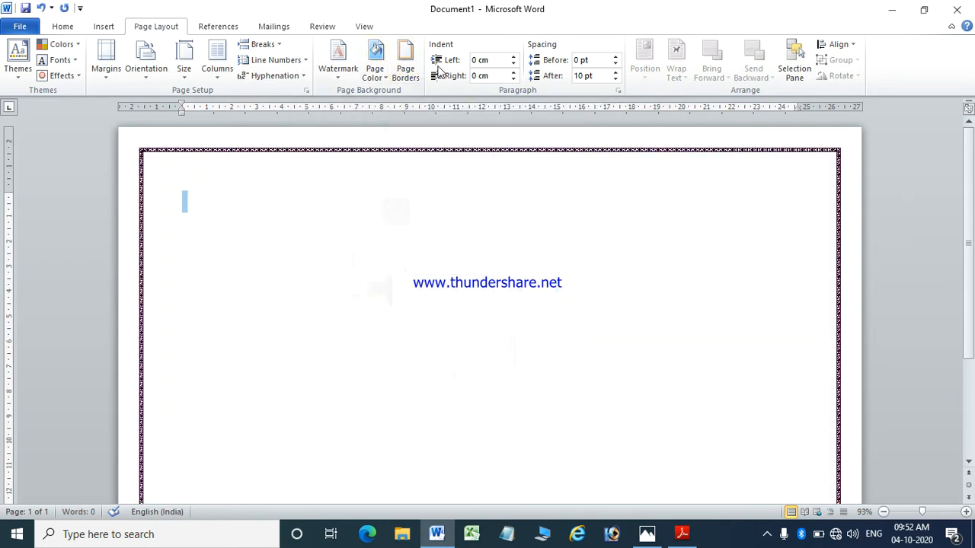
Set the page border to 3-D with the 18 pt line art design that has overlapping square corners.
click(404, 80)
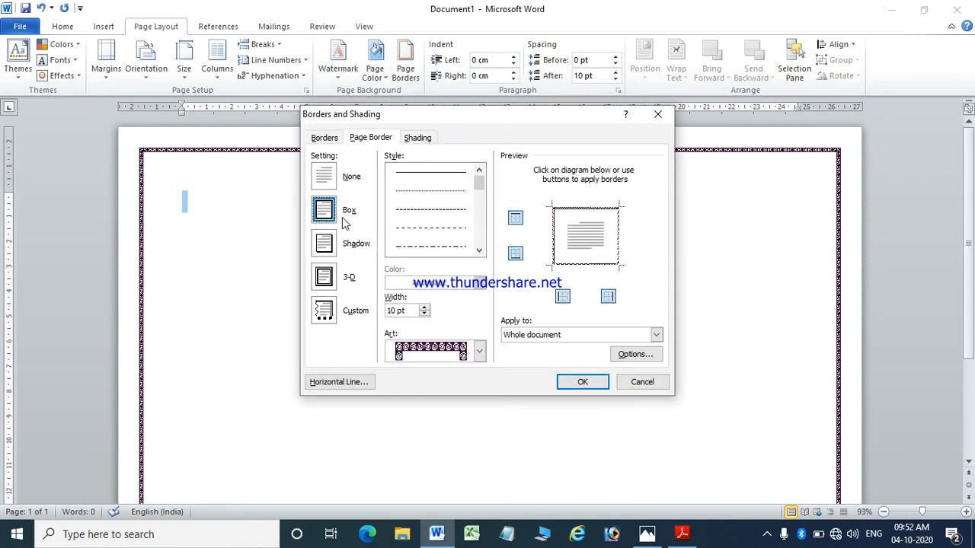
click(332, 248)
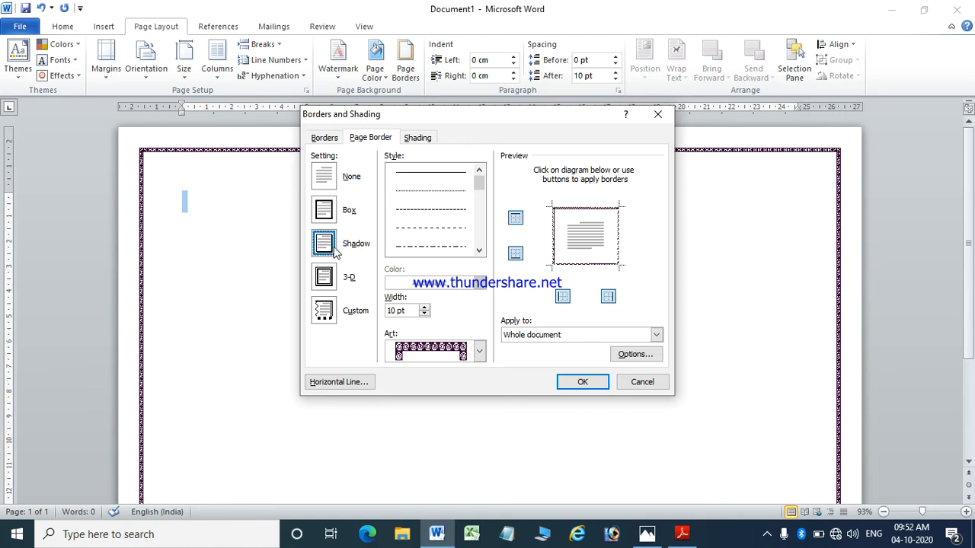
click(325, 273)
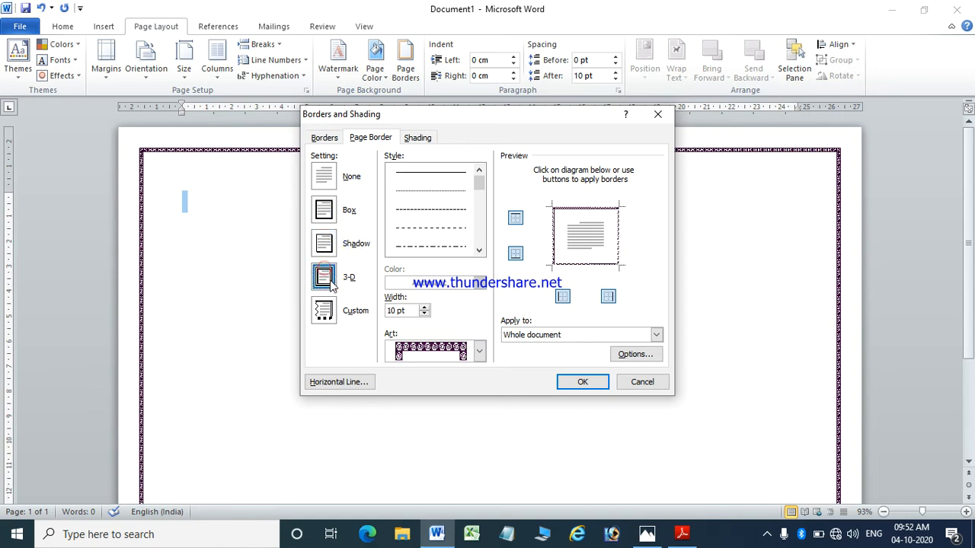
click(479, 351)
click(443, 376)
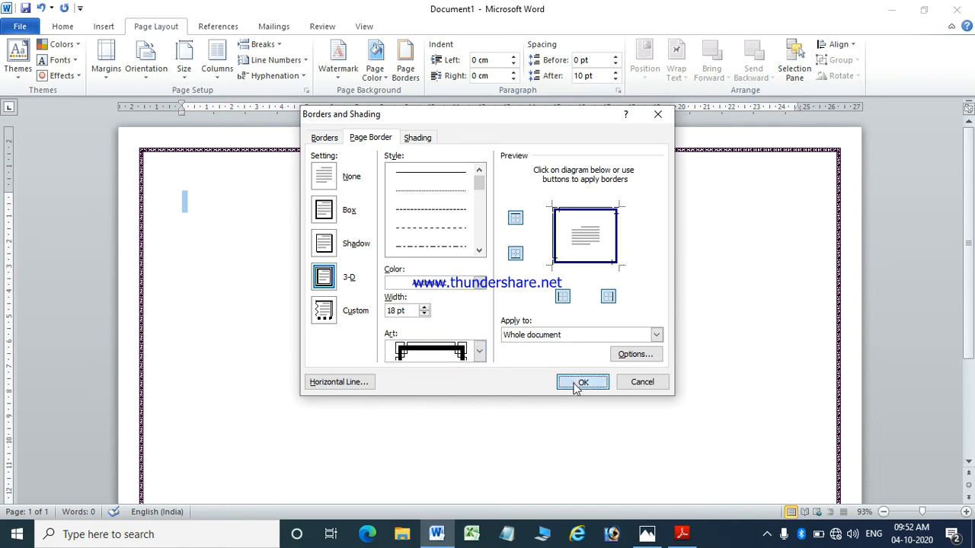
click(583, 382)
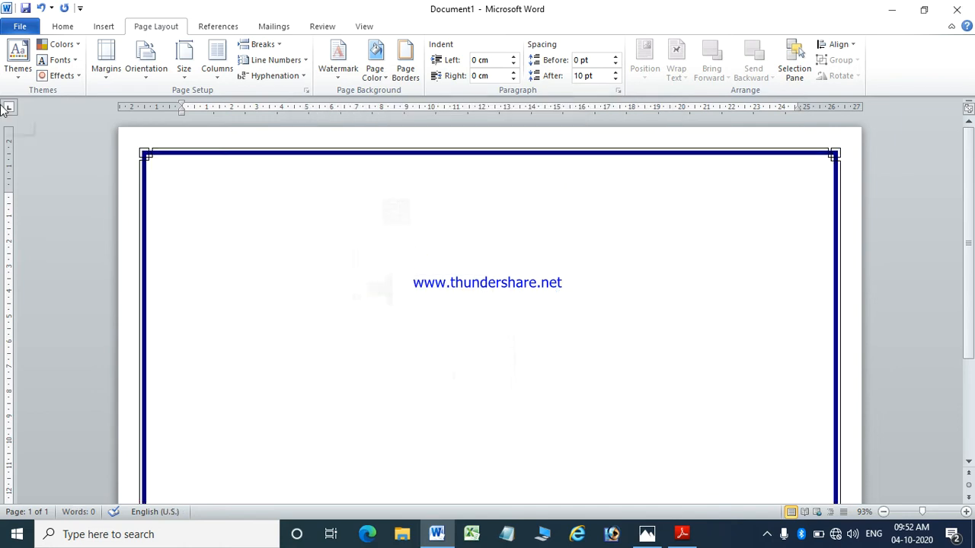
Set the page color to bright magenta from the standard color palette.
click(383, 72)
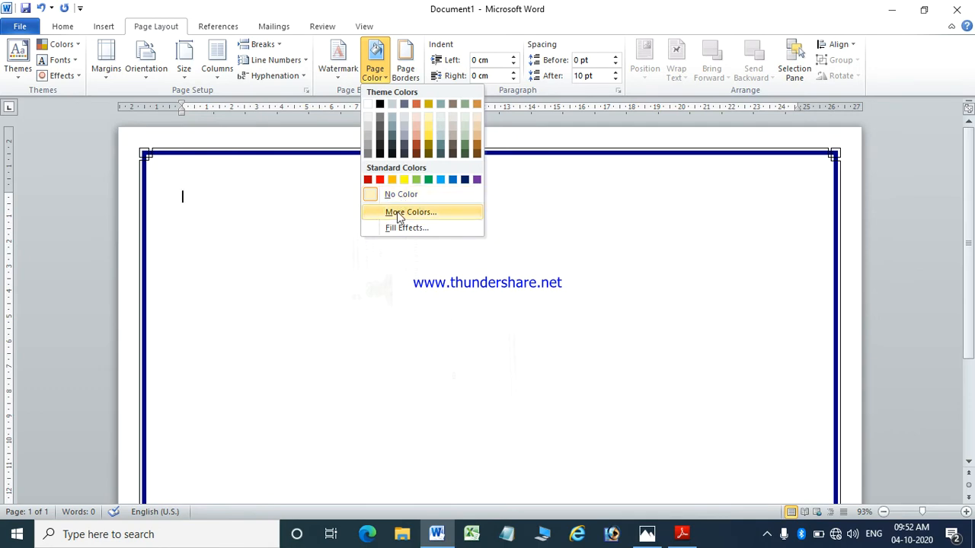
click(397, 213)
click(433, 232)
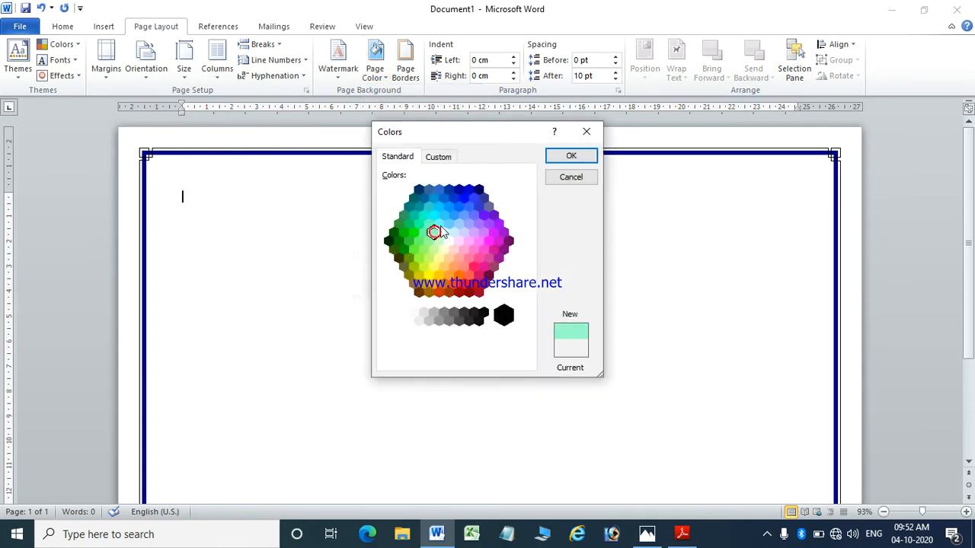
click(499, 240)
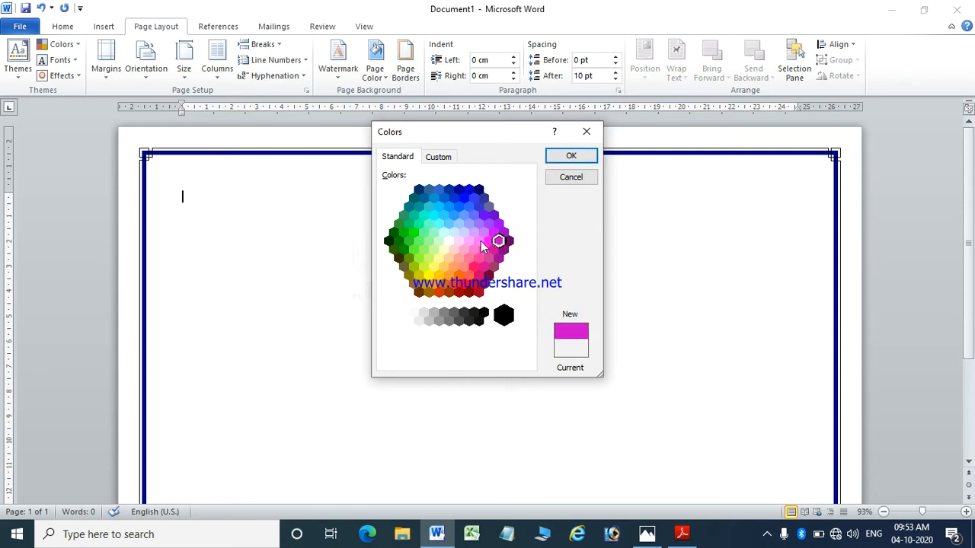
click(488, 241)
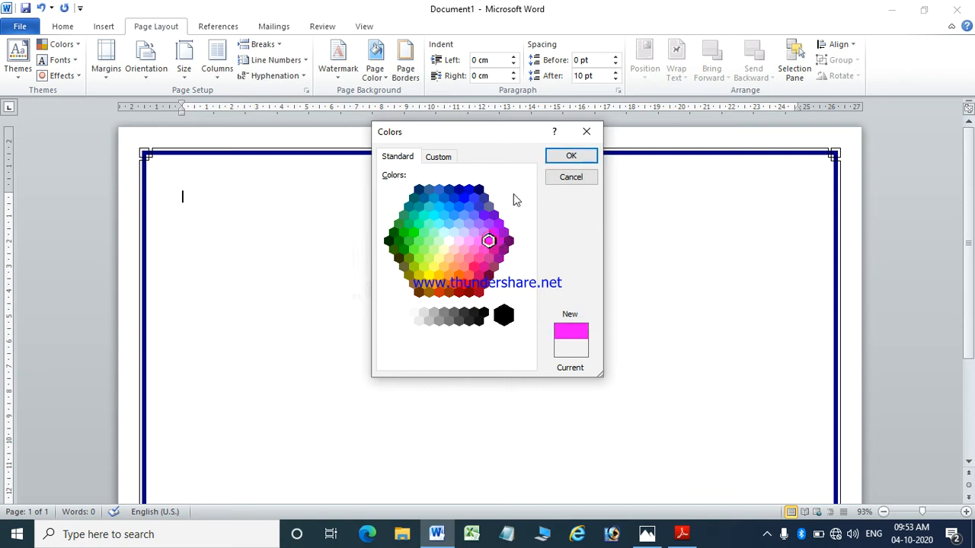
click(568, 157)
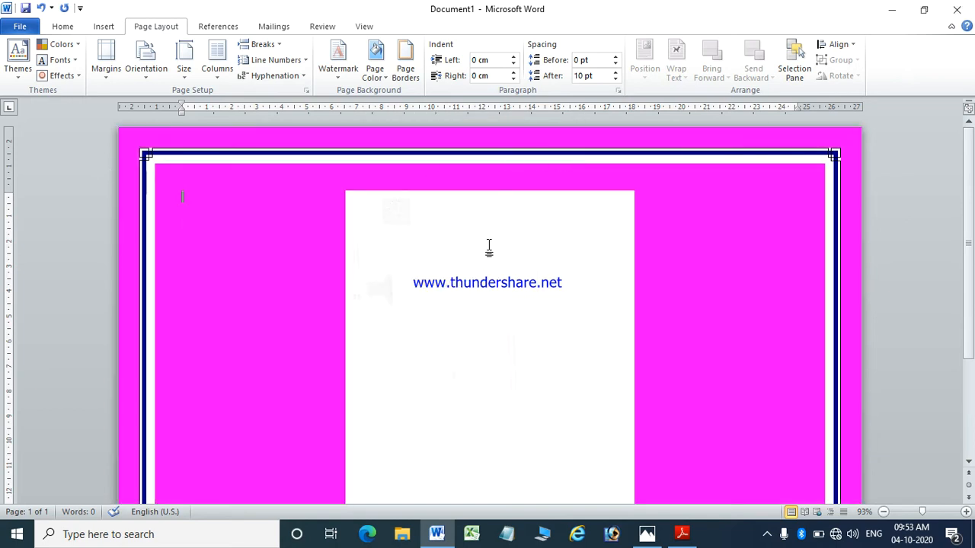
Remove the picture watermark from the document page.
click(384, 239)
click(338, 68)
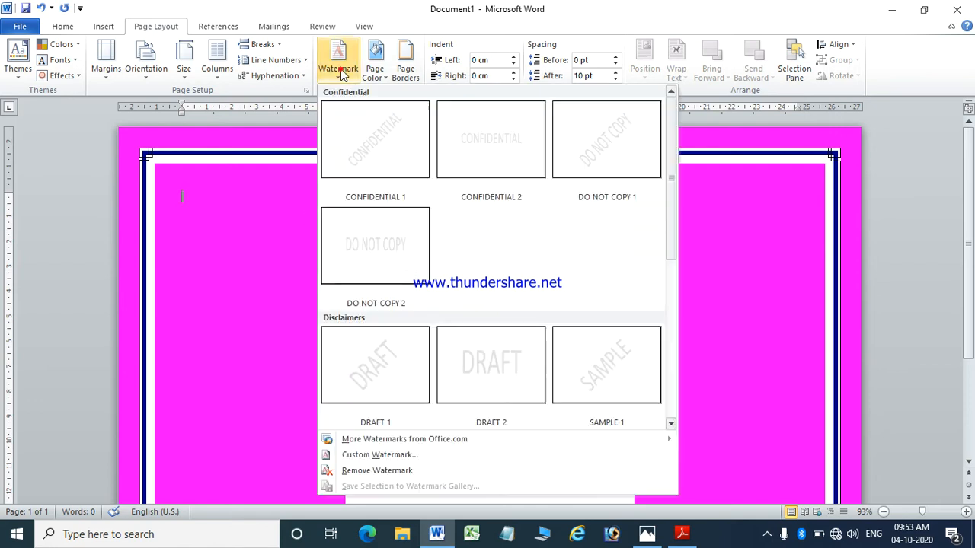
click(407, 471)
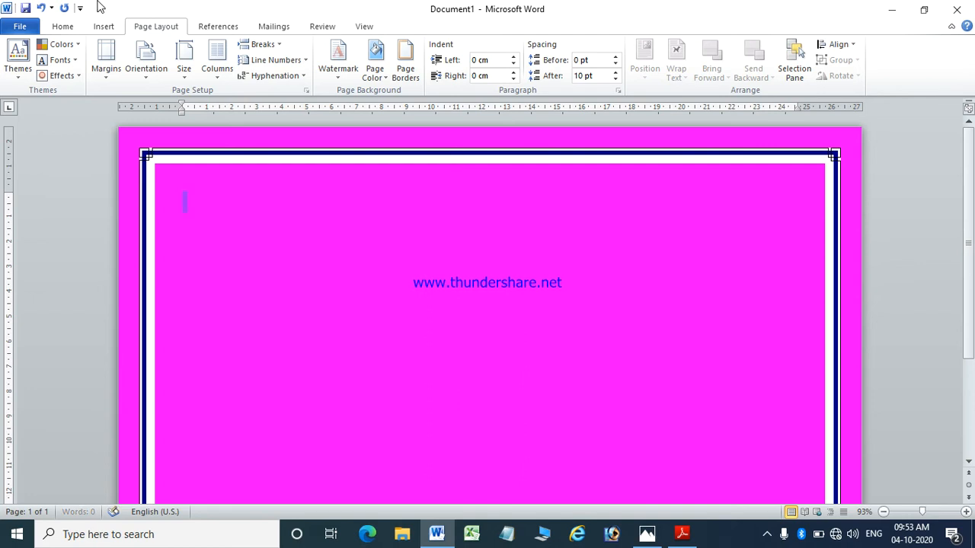
Enlarge the text to 28 pt and enter RAM, COMPUTER, HDD, Keyboard and Mouse on separate lines.
click(63, 27)
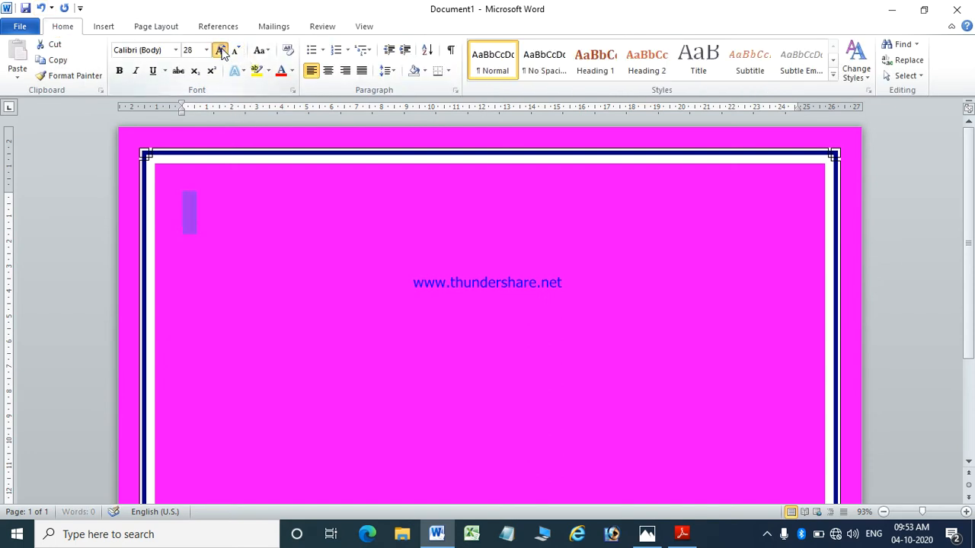
click(306, 283)
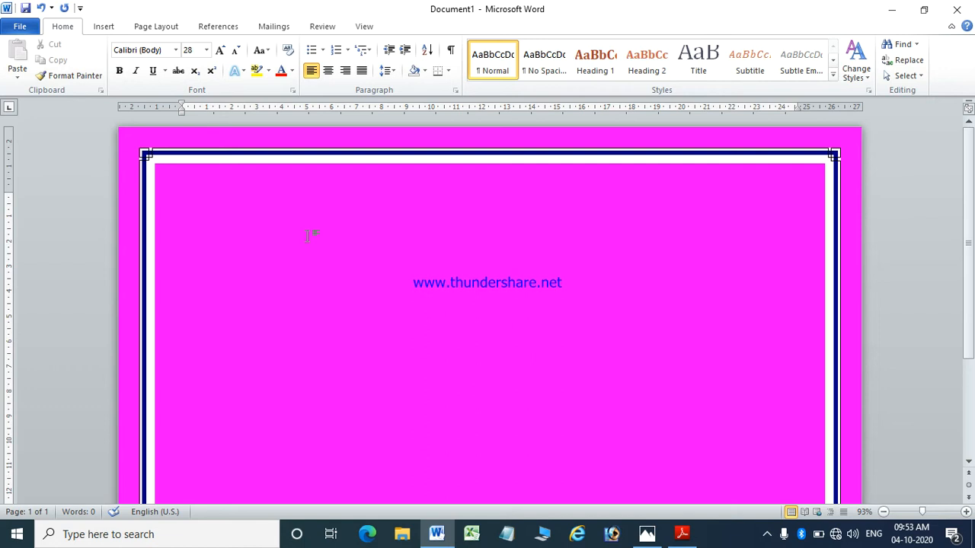
text(RAM )
text(COMPU)
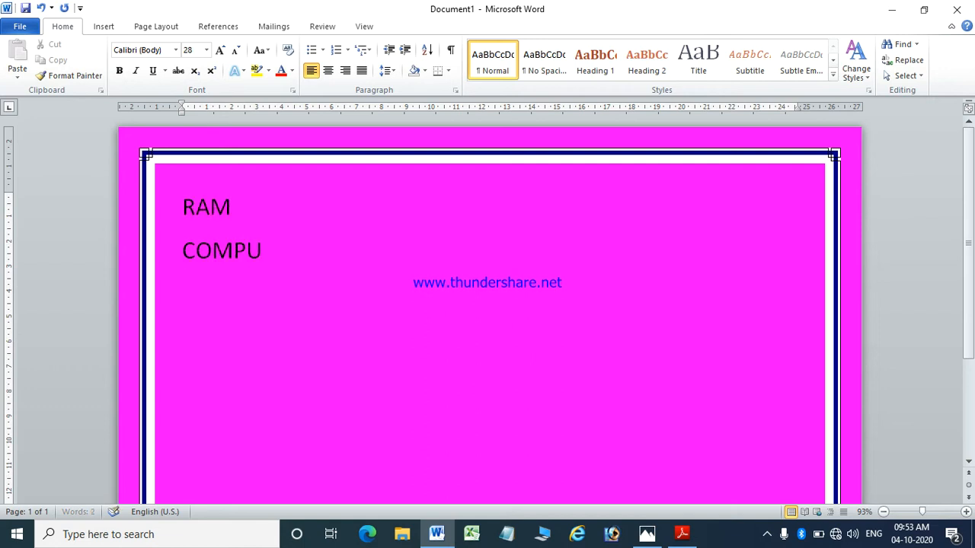
text(TER)
key(Return)
text(HDD )
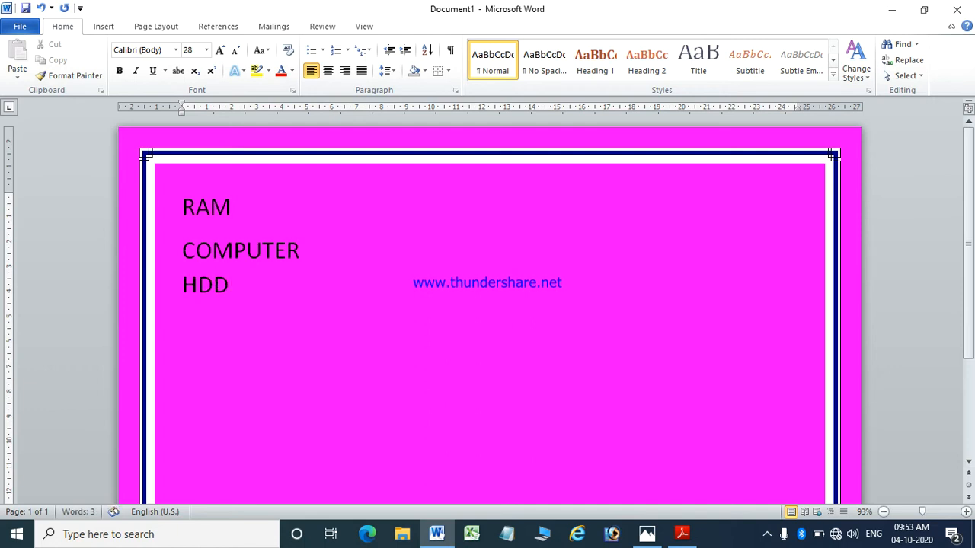
text(Keyboa)
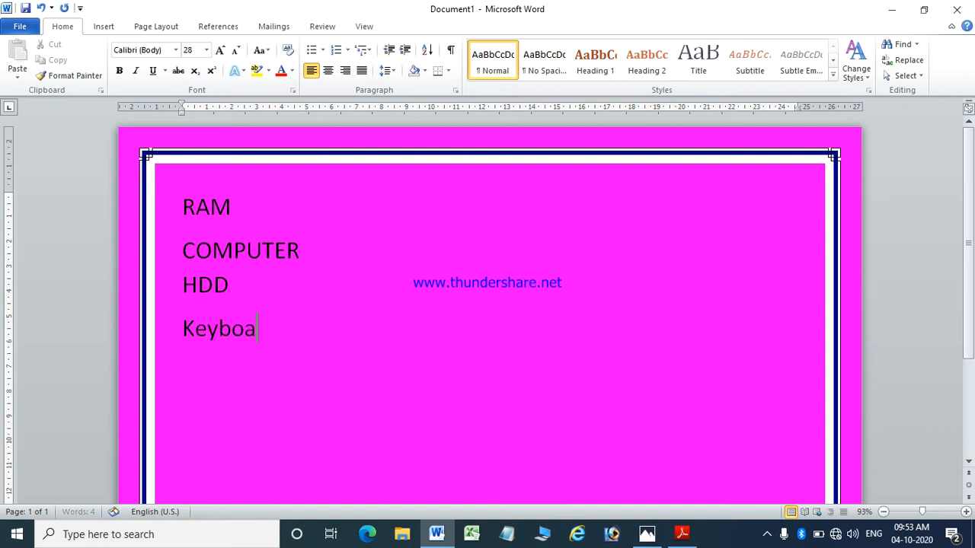
text(rd)
key(Return)
text(Mouse)
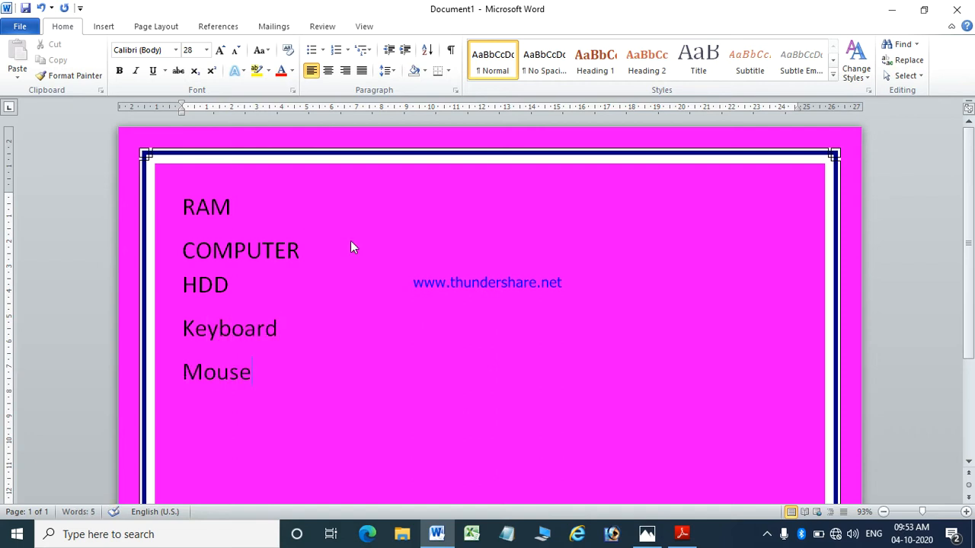
Select all five lines of text and increase their left paragraph indent to 4.8 cm.
key(ctrl+a)
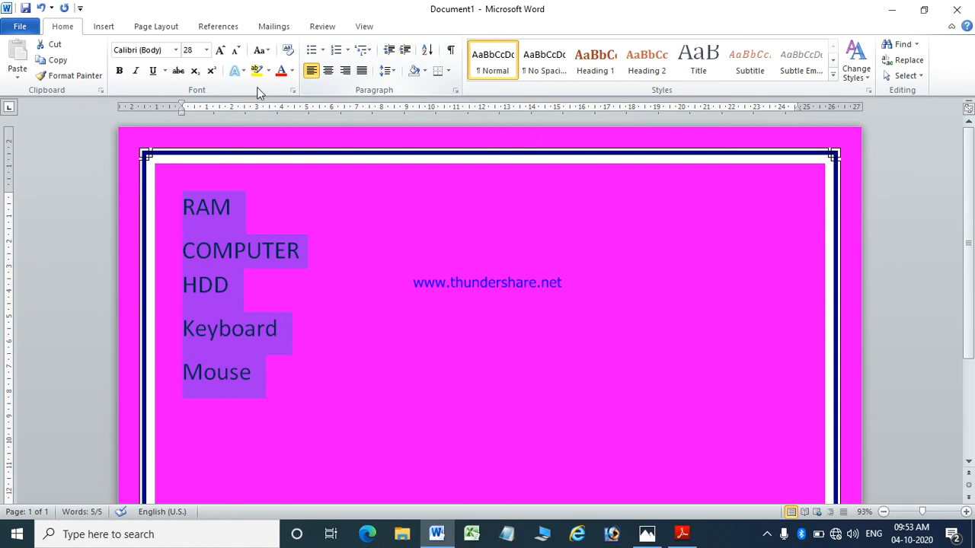
click(150, 28)
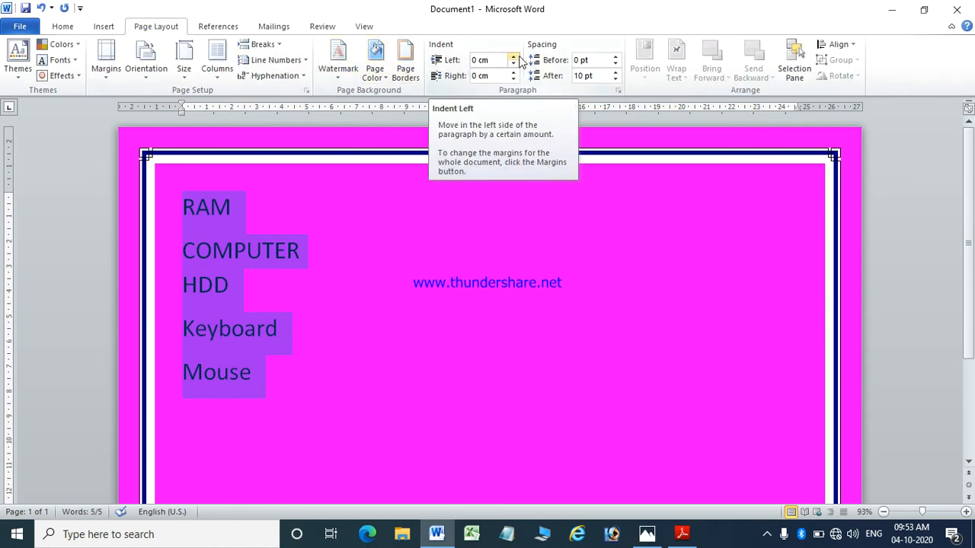
click(513, 59)
click(514, 60)
click(513, 60)
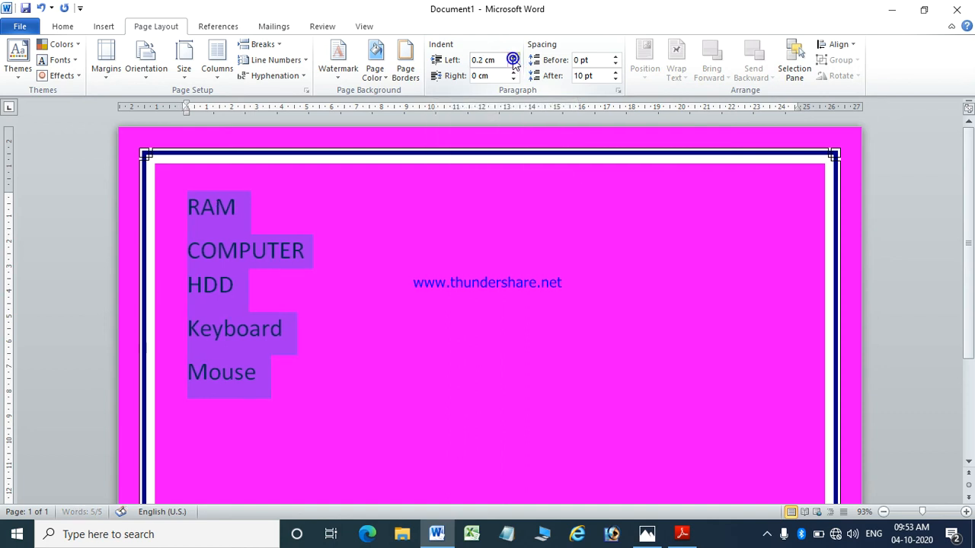
click(513, 59)
click(513, 59)
click(513, 59)
click(513, 60)
click(513, 60)
click(513, 60)
click(513, 60)
click(513, 59)
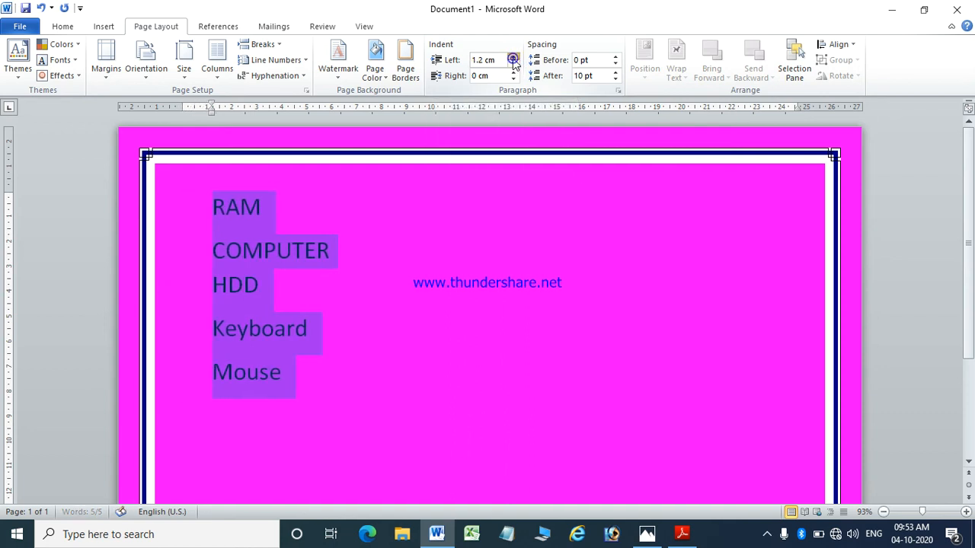
click(513, 60)
click(513, 60)
click(513, 59)
click(514, 59)
click(514, 59)
click(513, 60)
click(513, 60)
click(514, 59)
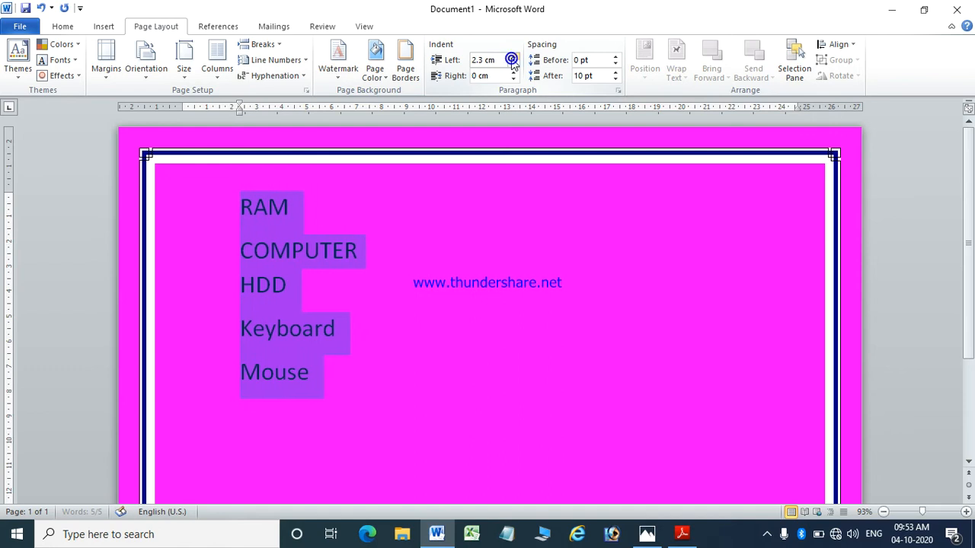
click(513, 59)
click(513, 59)
click(513, 60)
click(513, 59)
triple_click(514, 59)
double_click(513, 59)
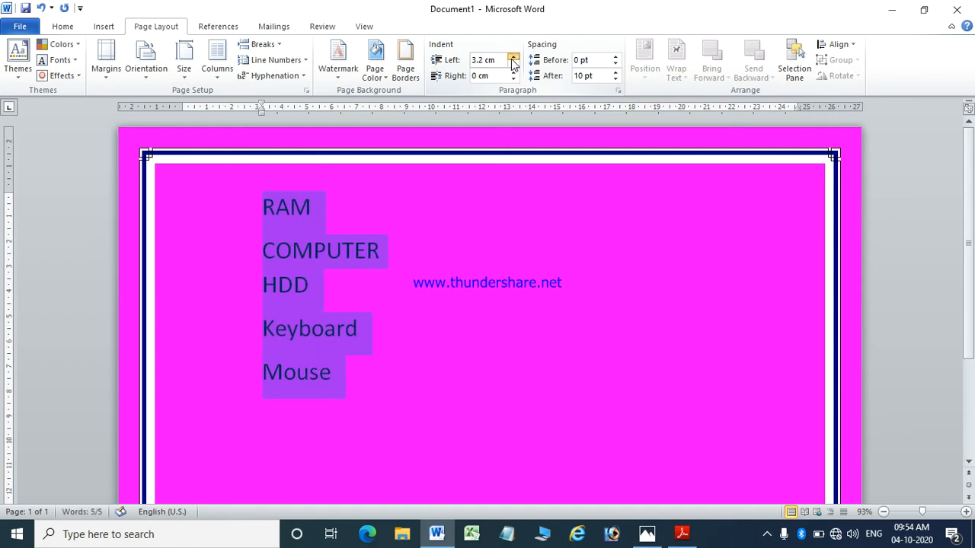
double_click(513, 59)
triple_click(513, 60)
double_click(513, 59)
triple_click(514, 60)
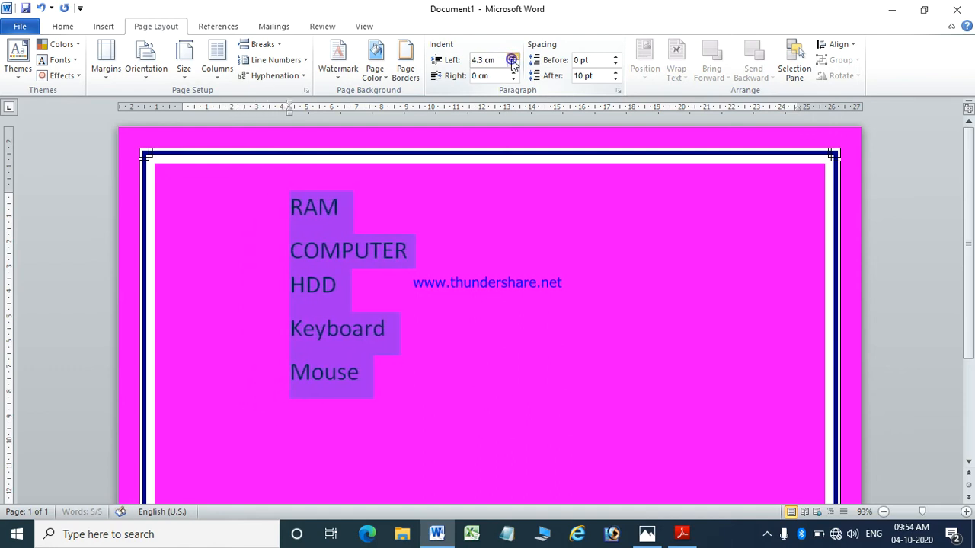
double_click(513, 60)
triple_click(513, 59)
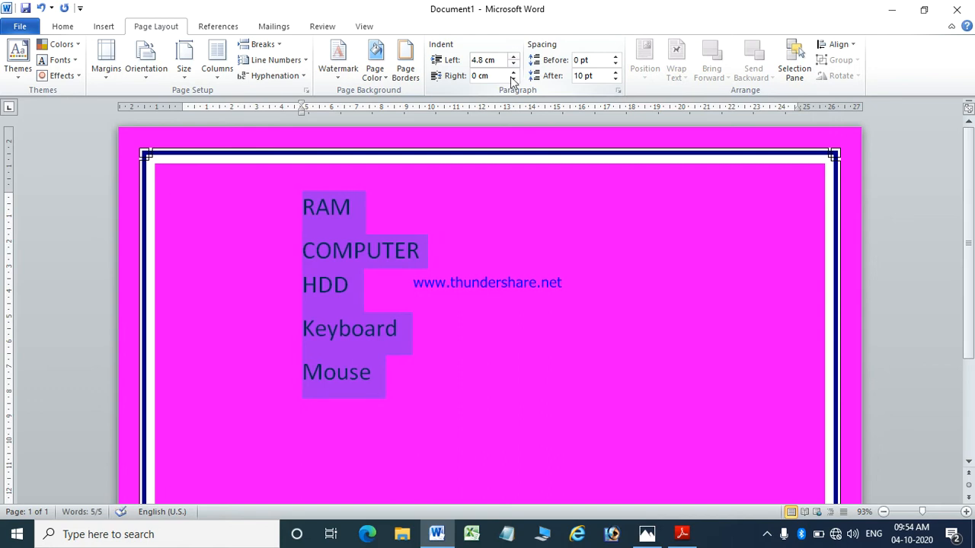
Increase the right paragraph indent of the selected lines to 0.9 cm.
double_click(513, 73)
double_click(513, 73)
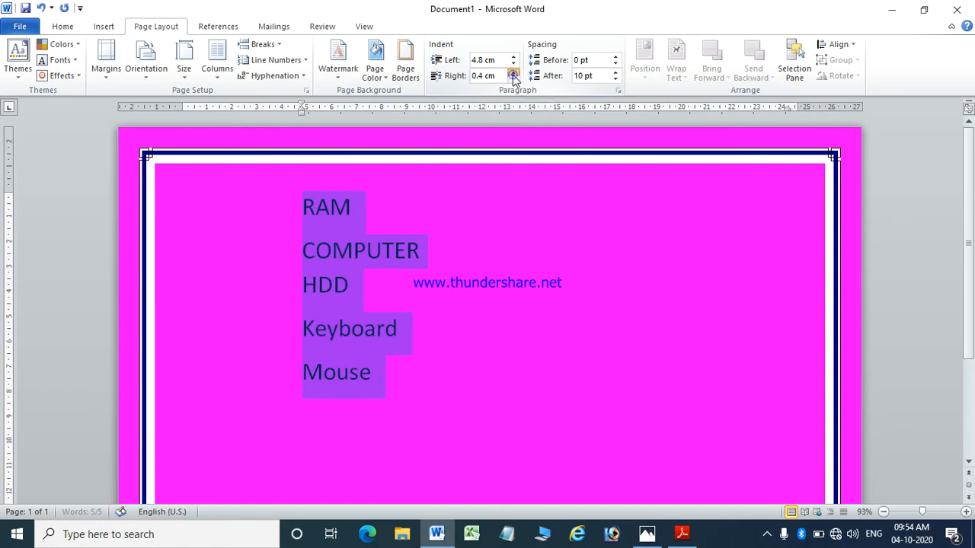
click(512, 79)
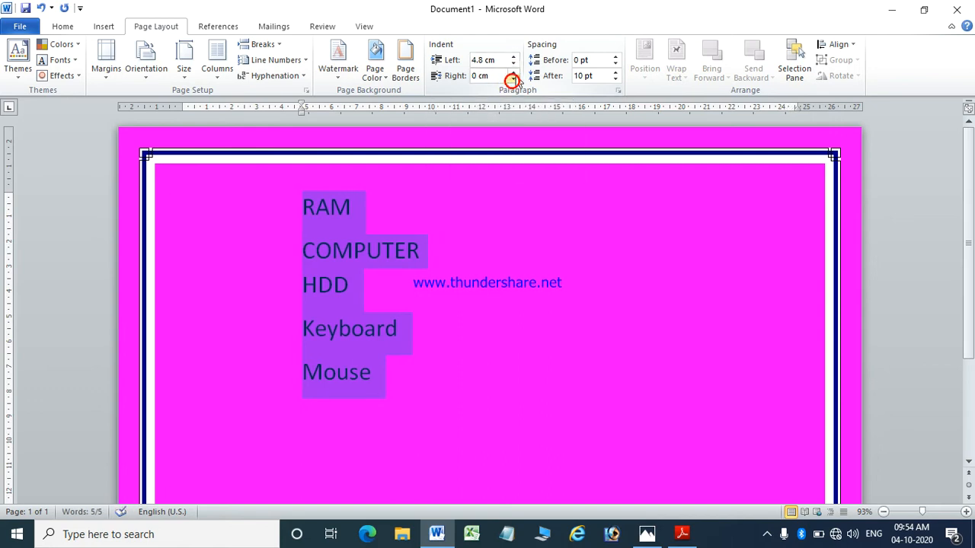
double_click(514, 78)
triple_click(513, 73)
triple_click(513, 72)
double_click(514, 72)
triple_click(513, 72)
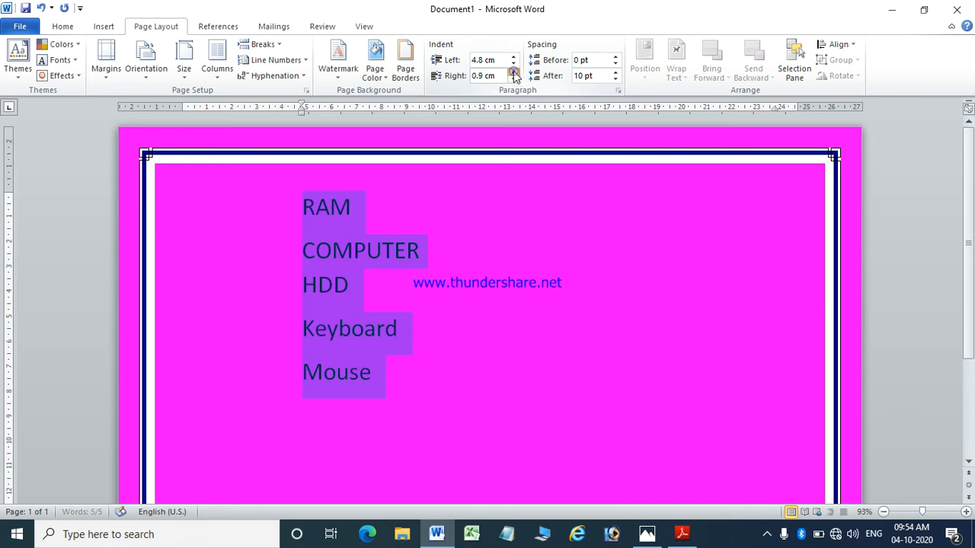
Reduce the left paragraph indent of the selected lines to -0.2 cm.
click(513, 64)
click(513, 64)
double_click(514, 64)
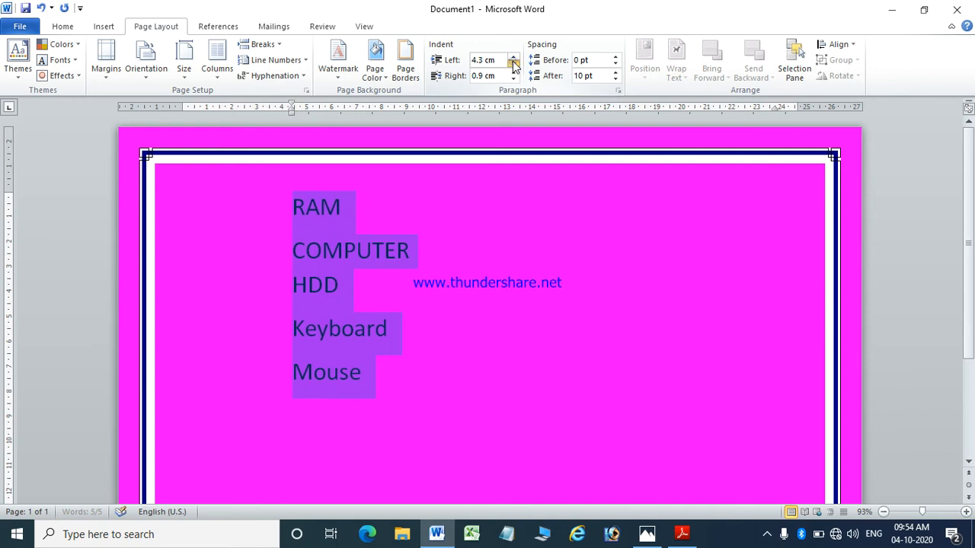
triple_click(513, 64)
double_click(513, 64)
triple_click(513, 64)
double_click(514, 64)
click(513, 63)
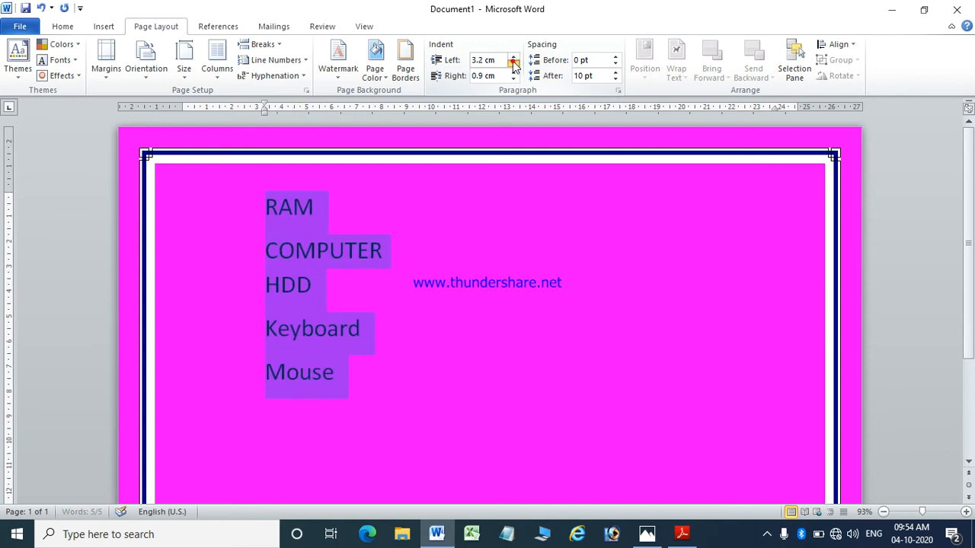
triple_click(513, 64)
triple_click(513, 64)
double_click(514, 63)
triple_click(513, 63)
triple_click(513, 64)
triple_click(513, 64)
triple_click(514, 63)
triple_click(513, 63)
triple_click(513, 64)
triple_click(514, 64)
click(514, 63)
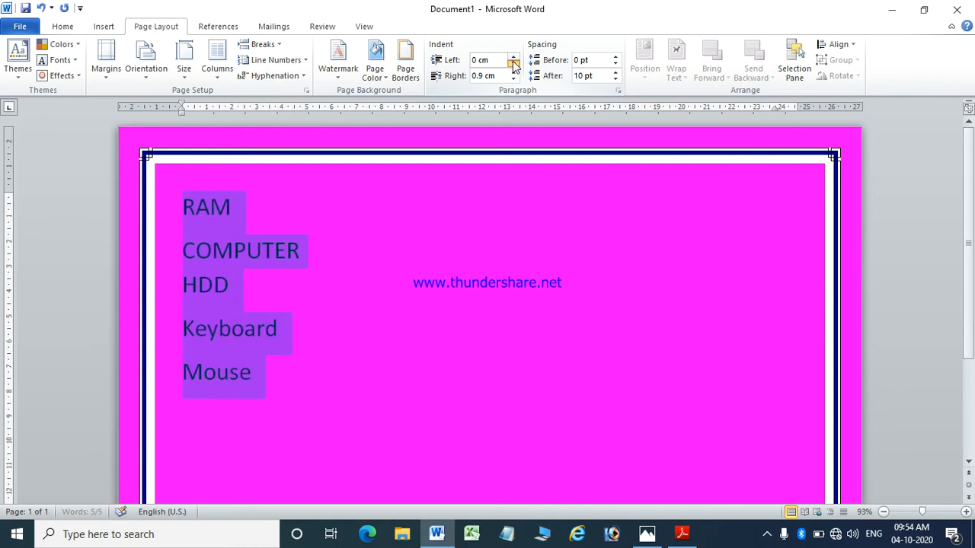
double_click(513, 63)
Set the right paragraph indent of the selected lines to 34 cm.
click(513, 72)
click(512, 72)
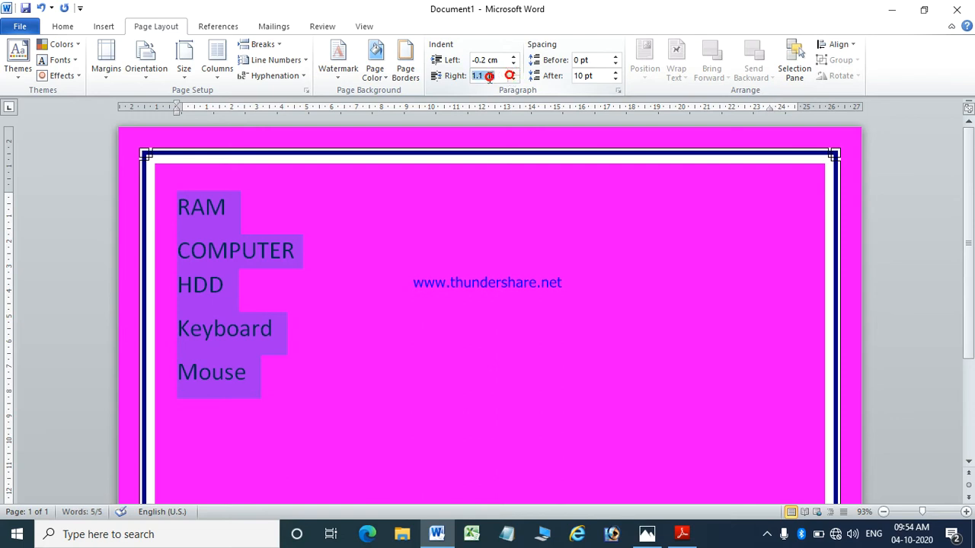
text(34)
key(Return)
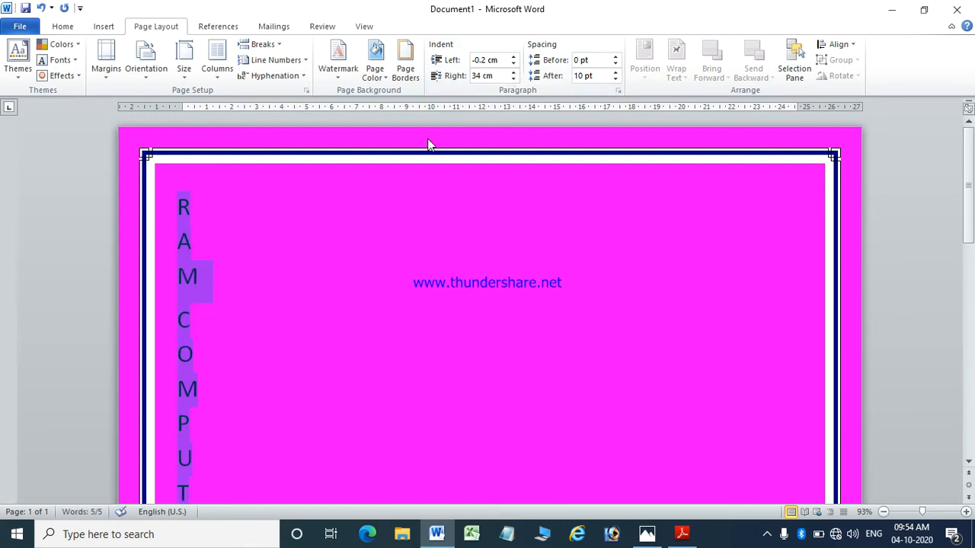
Change the right paragraph indent of the selected lines to 12 cm.
click(475, 79)
text(12)
key(Return)
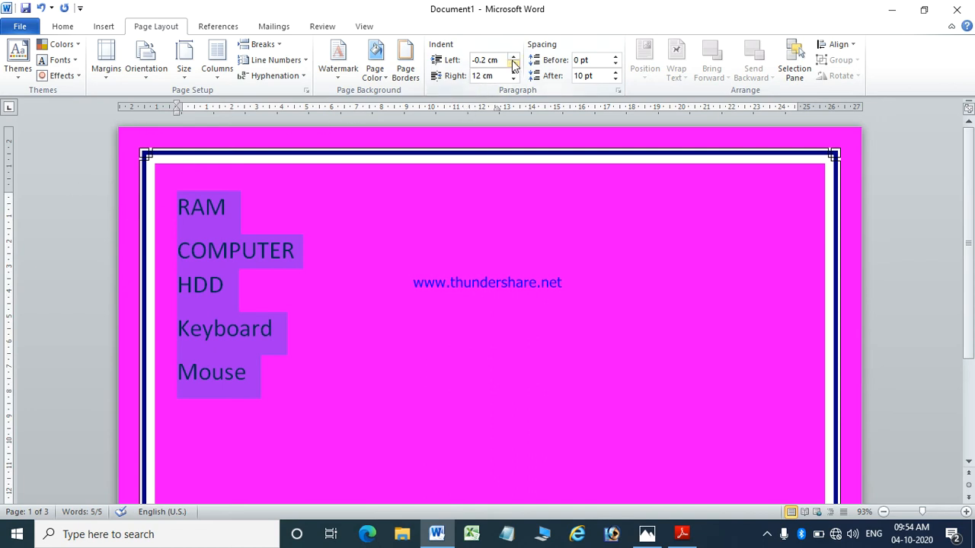
Raise the left paragraph indent of the selected lines to 8.9 cm.
click(514, 60)
click(514, 59)
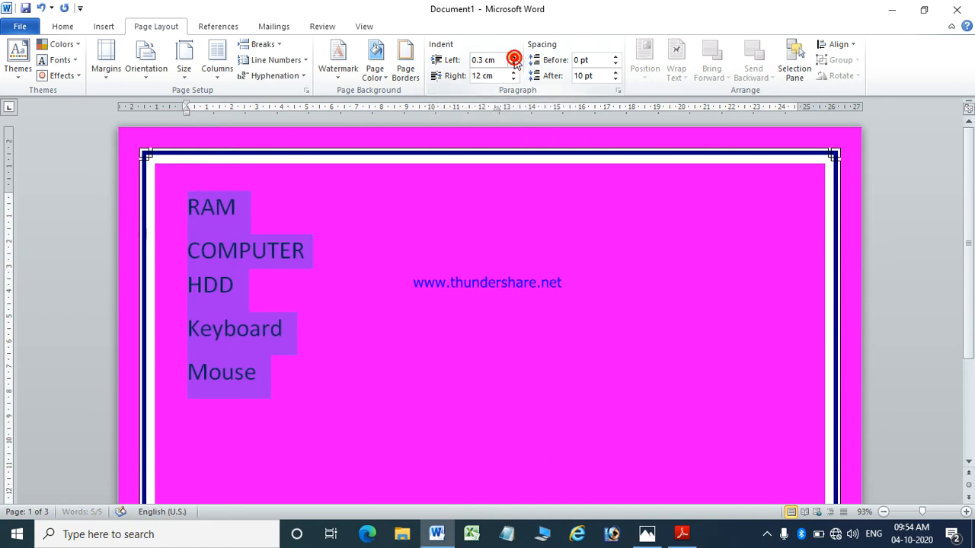
click(514, 59)
drag(514, 59, 514, 59)
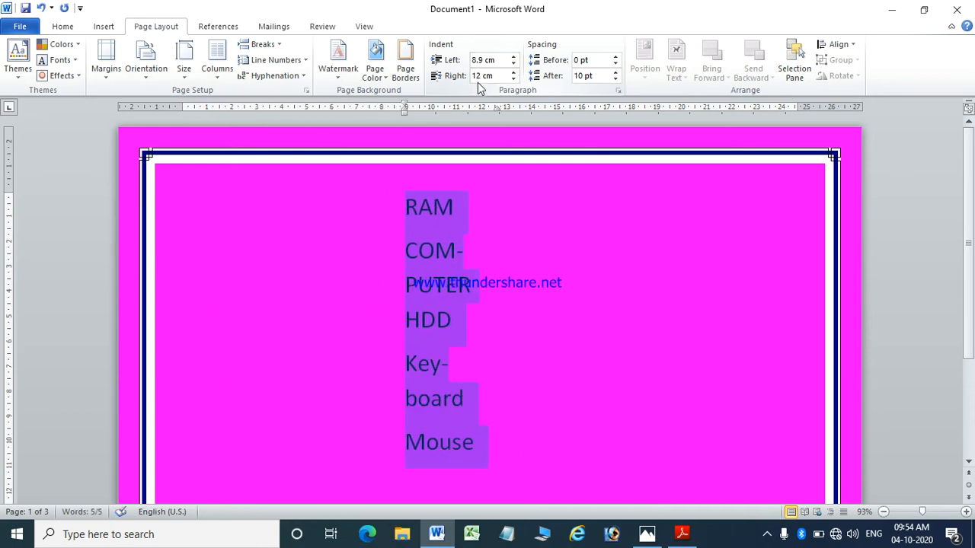
Set the right paragraph indent of the selected lines to 8 cm.
click(477, 79)
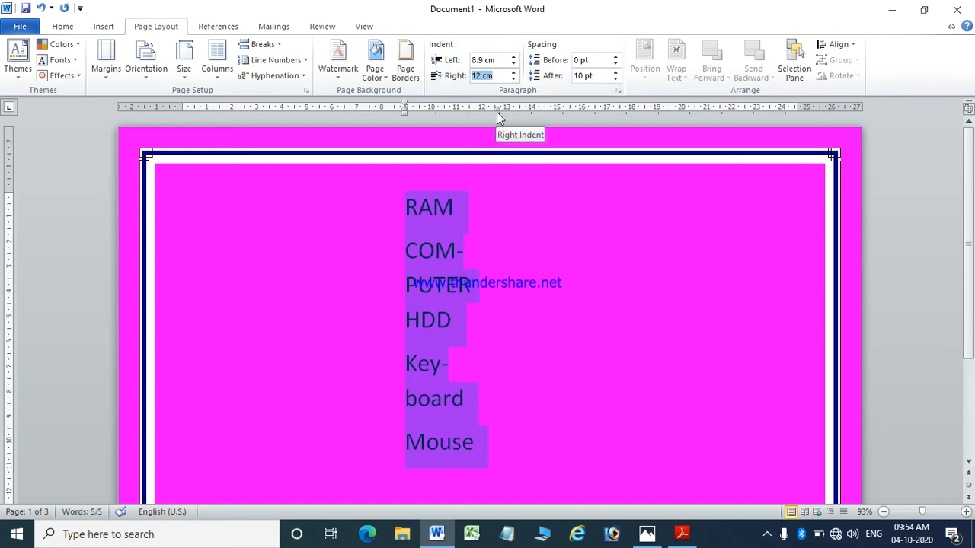
text(8)
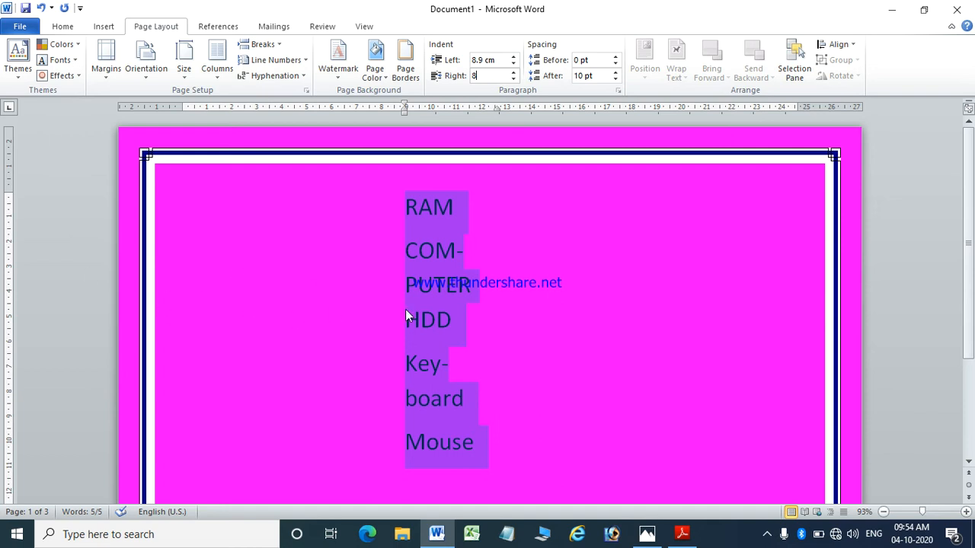
key(Return)
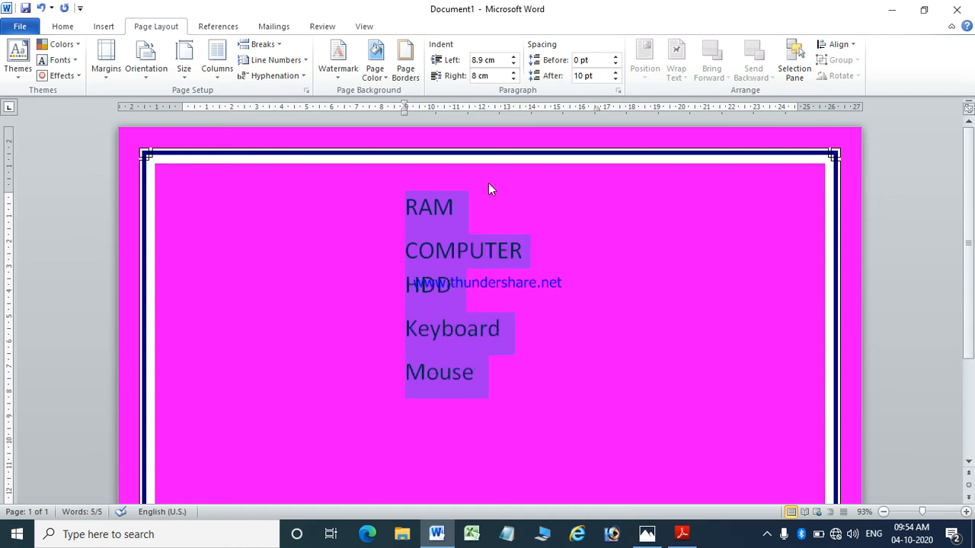
Try a right paragraph indent of 5 cm on the selected lines and return it to 8 cm.
click(487, 77)
text(5)
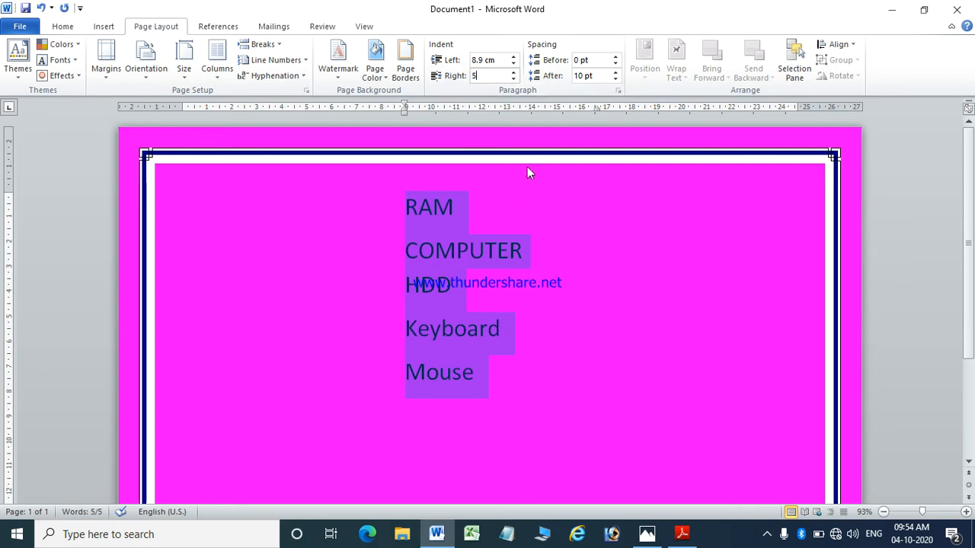
key(Return)
click(500, 77)
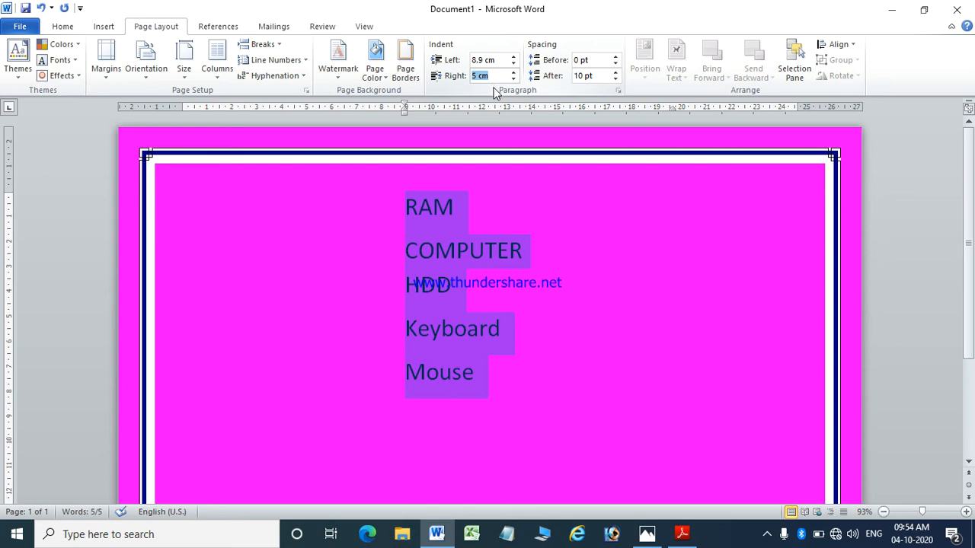
text(8)
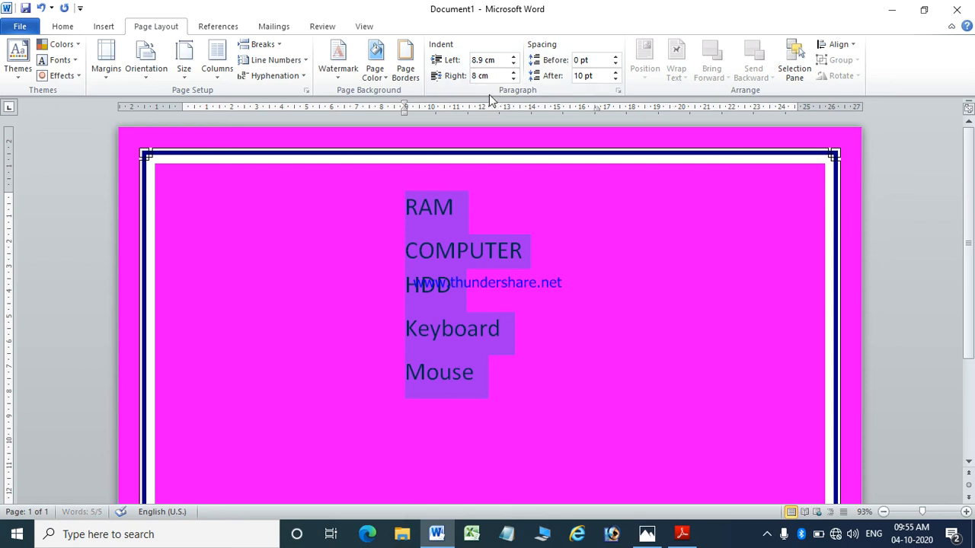
Set the left paragraph indent of the selected lines to 17 cm.
click(486, 61)
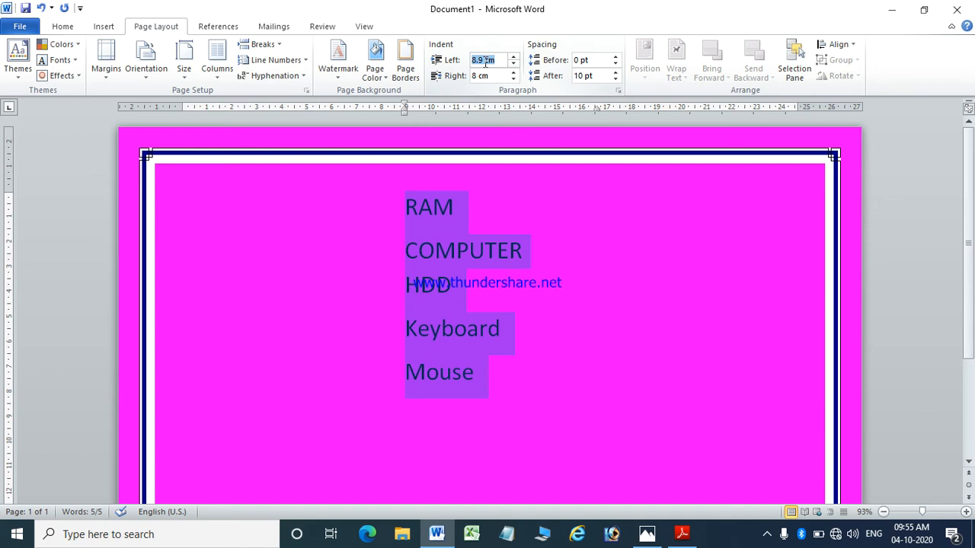
text(17)
key(Return)
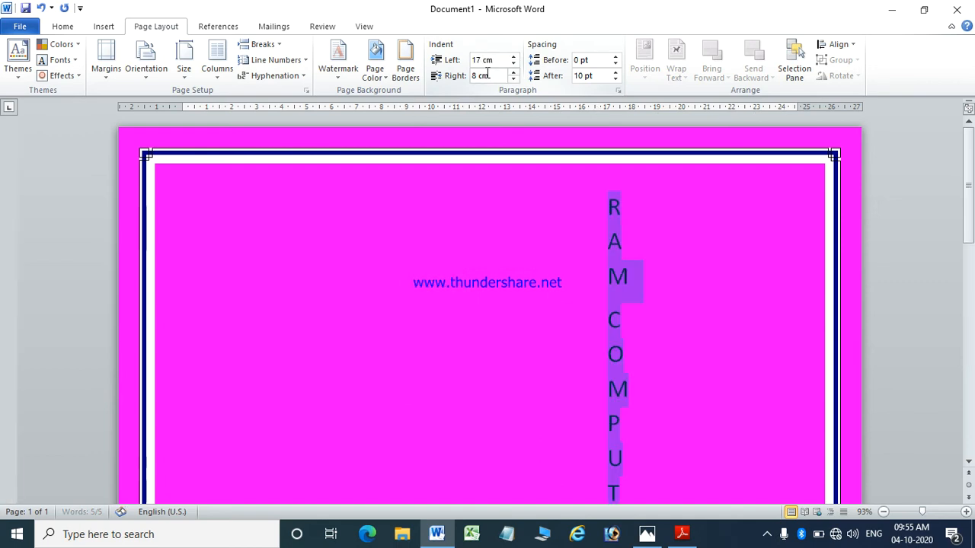
Change the left paragraph indent of the selected lines to 15 cm.
click(482, 64)
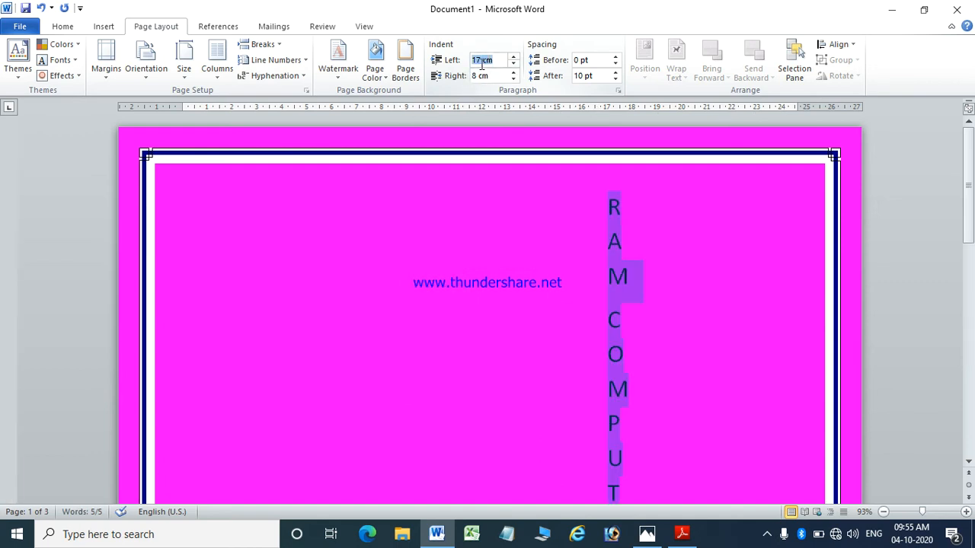
text(15)
key(Return)
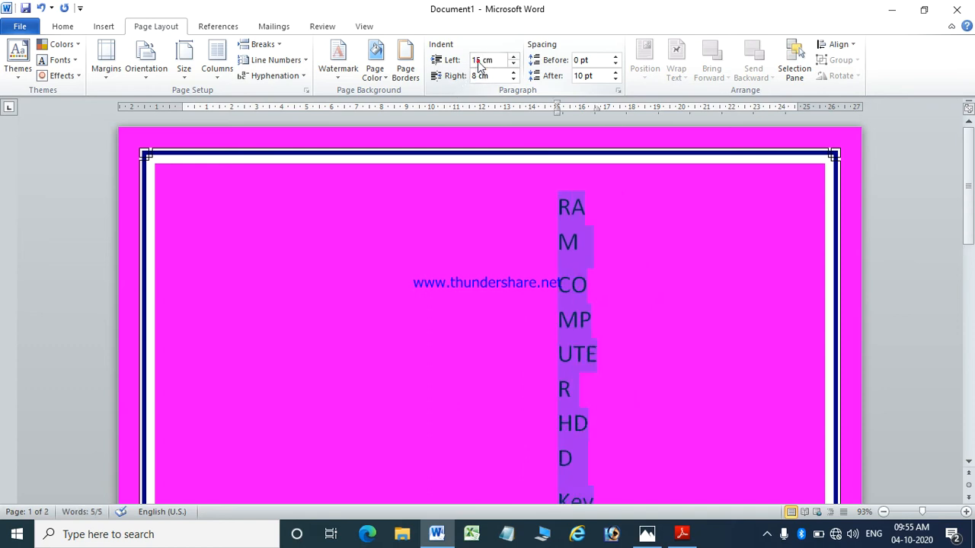
Set the left paragraph indent of the selected lines to 8 cm.
click(478, 61)
text(8)
key(Return)
click(488, 77)
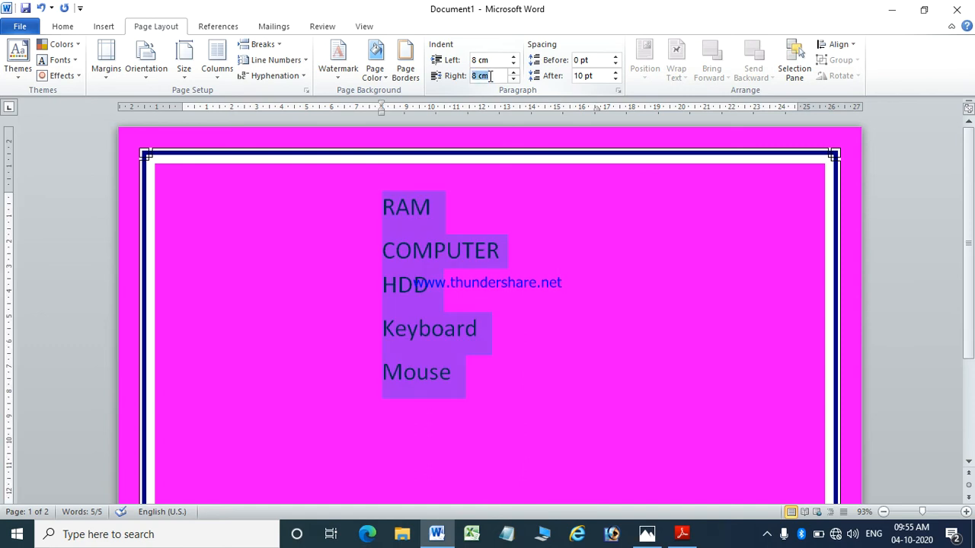
Reset the left paragraph indent of the selected lines to 0 cm.
click(501, 61)
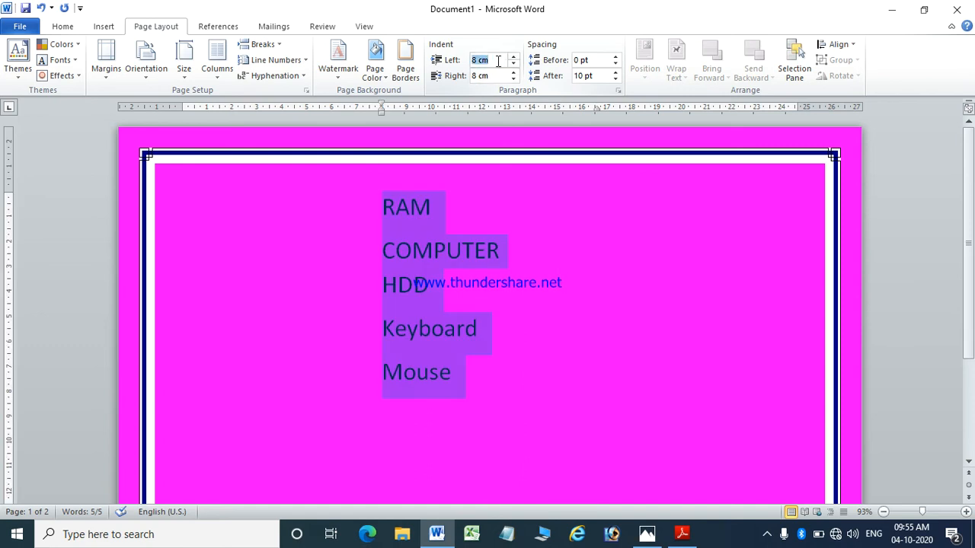
text(0)
click(497, 76)
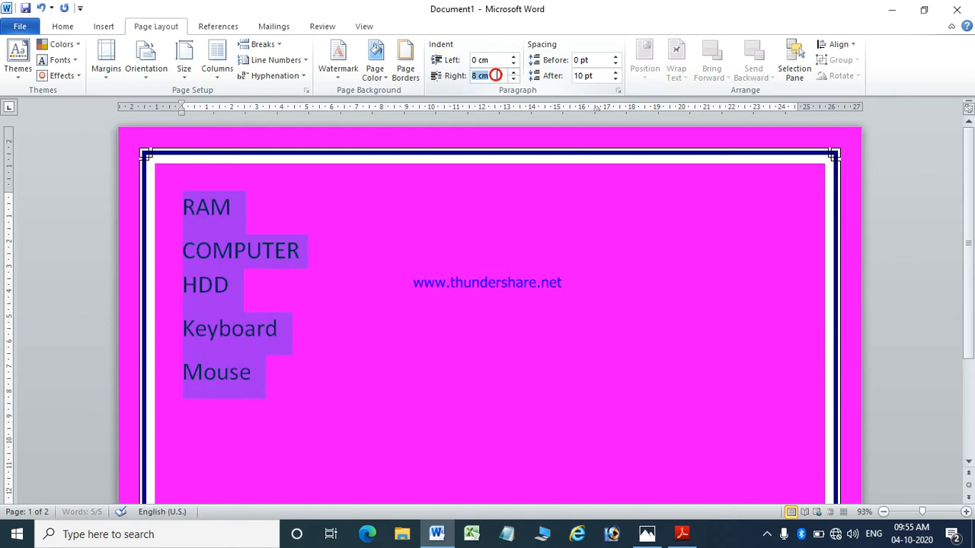
Reduce the right paragraph indent of the selected lines to 5.37 cm.
click(513, 79)
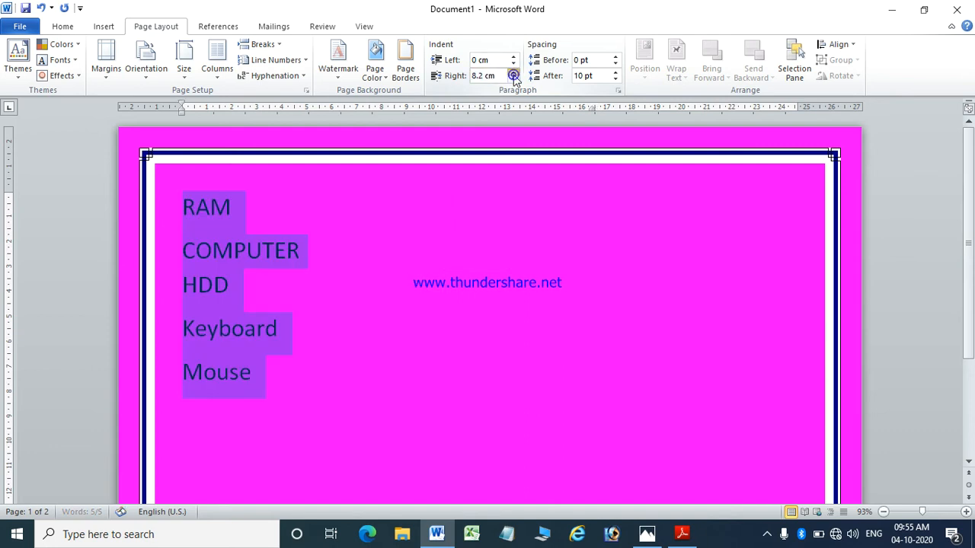
click(514, 79)
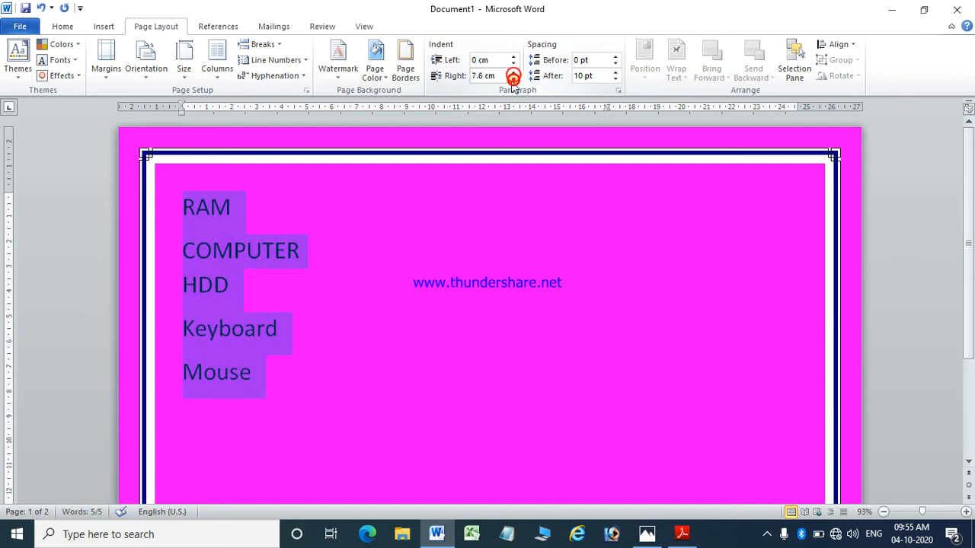
drag(607, 108, 666, 112)
click(613, 110)
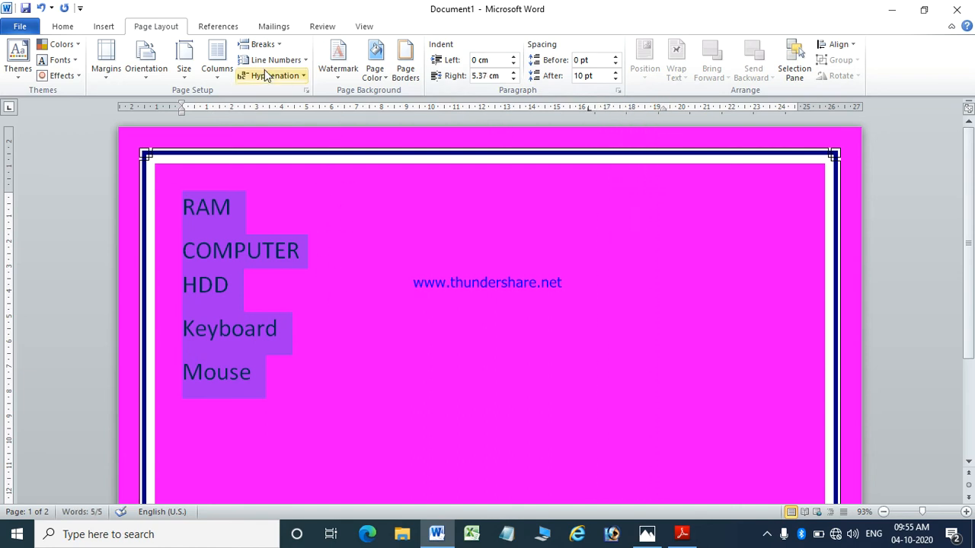
Increase the left indent of the selected lines by seven levels.
click(107, 29)
click(68, 27)
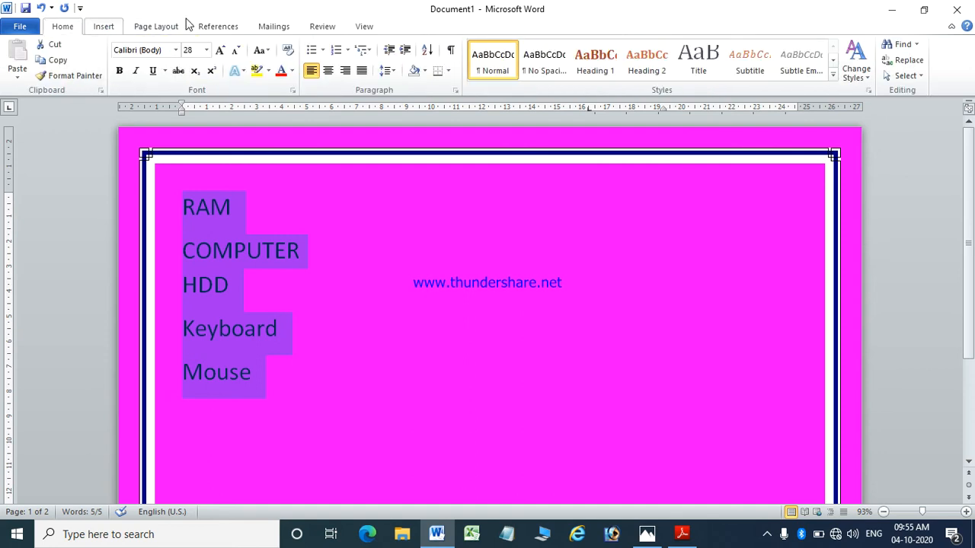
click(404, 52)
click(404, 52)
click(404, 52)
click(404, 52)
click(404, 52)
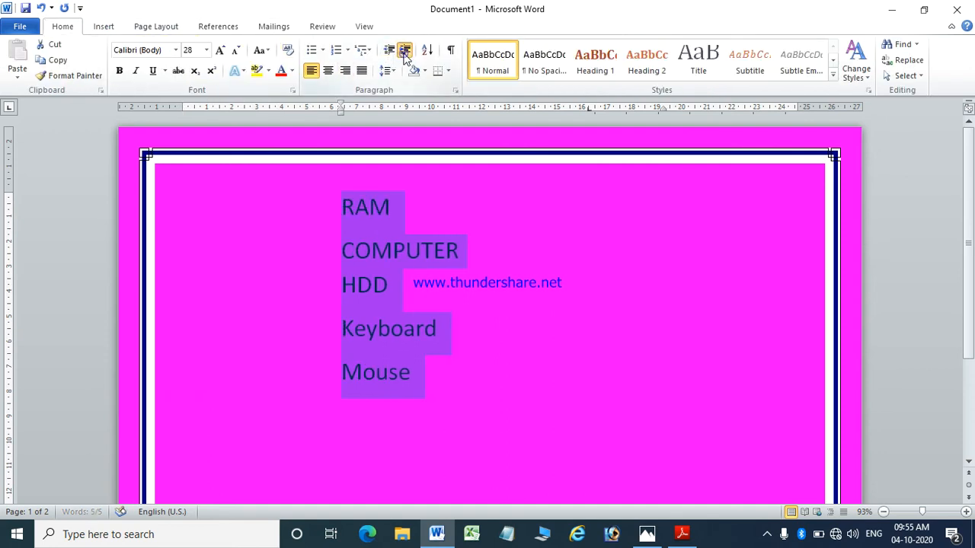
click(404, 52)
click(403, 52)
Decrease the left indent of the selected lines by five levels, down to 2.54 cm.
click(389, 50)
click(389, 51)
click(389, 51)
click(389, 51)
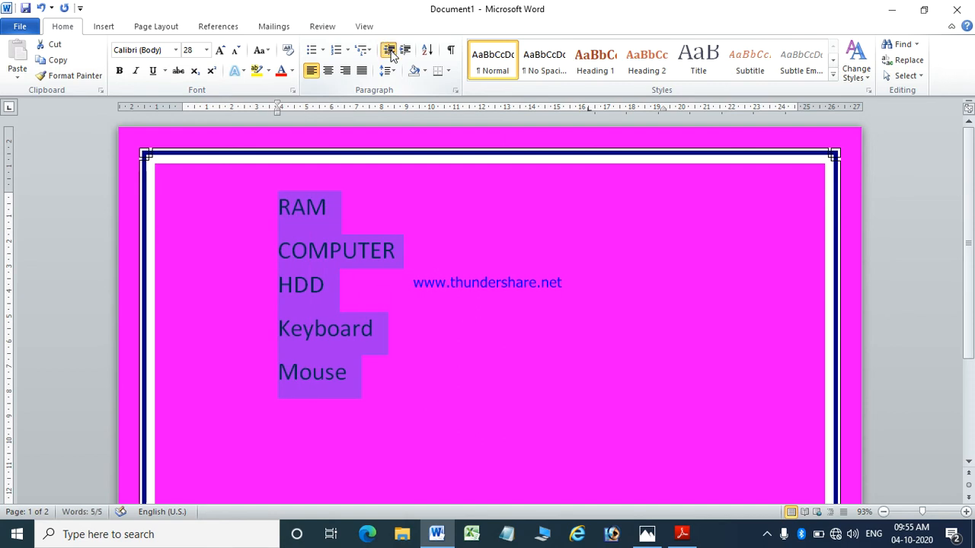
click(389, 51)
Increase the spacing before the selected paragraphs to 114 pt.
click(149, 29)
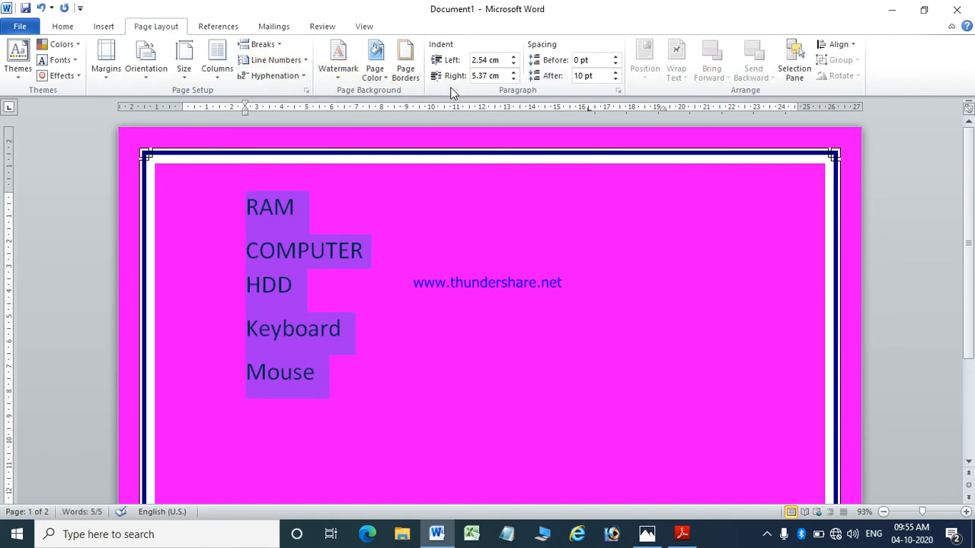
click(616, 59)
click(615, 59)
click(615, 59)
click(615, 60)
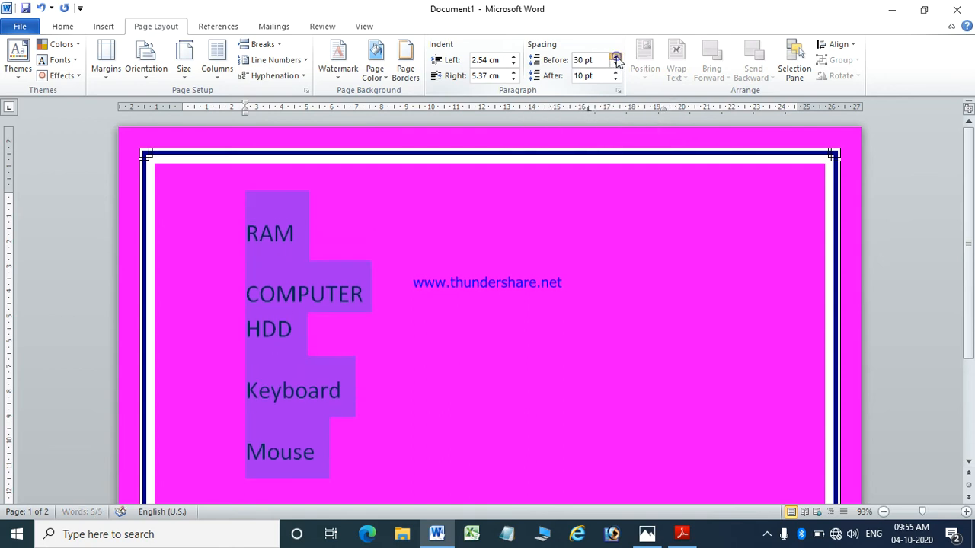
click(615, 60)
click(615, 59)
click(615, 60)
click(615, 59)
click(615, 59)
click(616, 59)
click(615, 60)
click(615, 59)
click(615, 59)
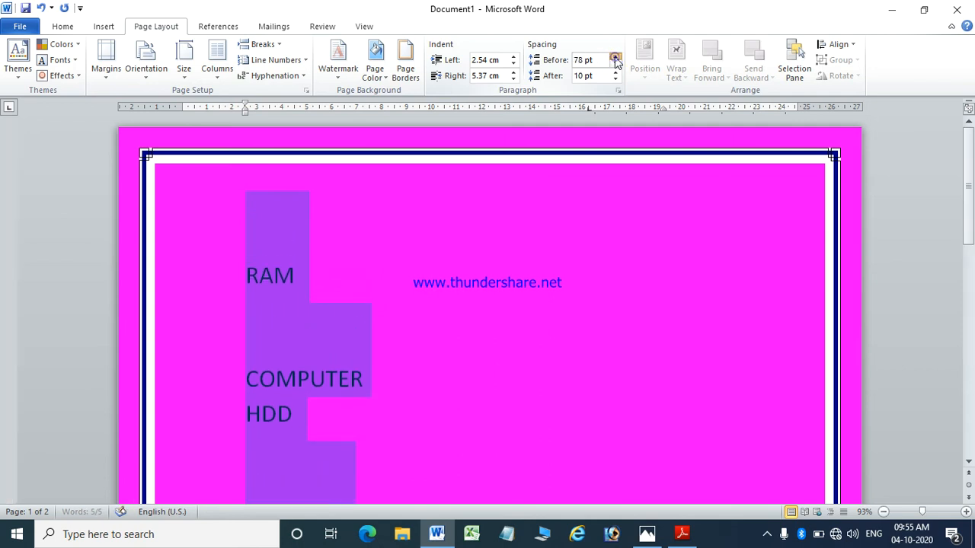
click(615, 59)
click(615, 59)
click(615, 58)
click(616, 58)
click(615, 58)
click(615, 58)
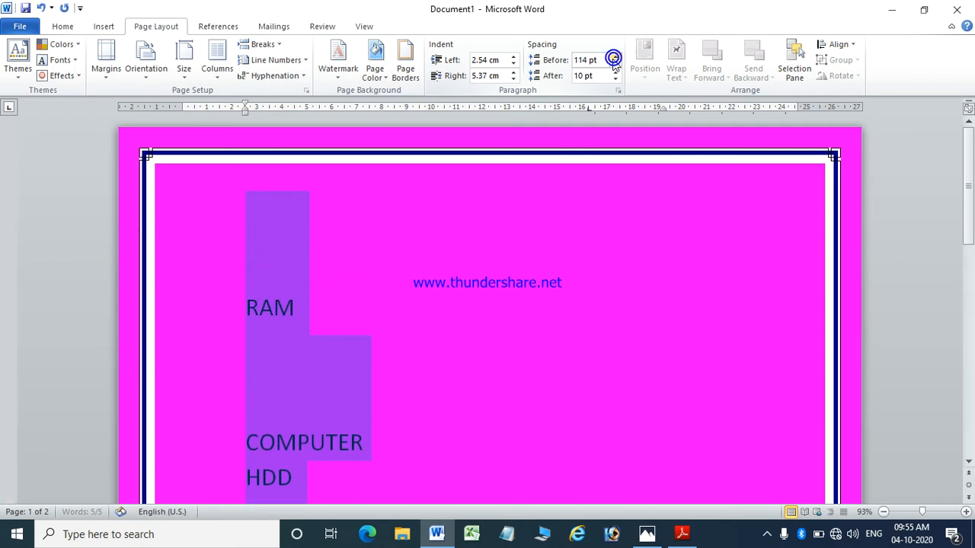
Bring the spacing before the selected paragraphs back down to 0 pt.
click(615, 64)
click(616, 64)
click(616, 64)
click(616, 65)
click(616, 65)
click(615, 65)
click(615, 64)
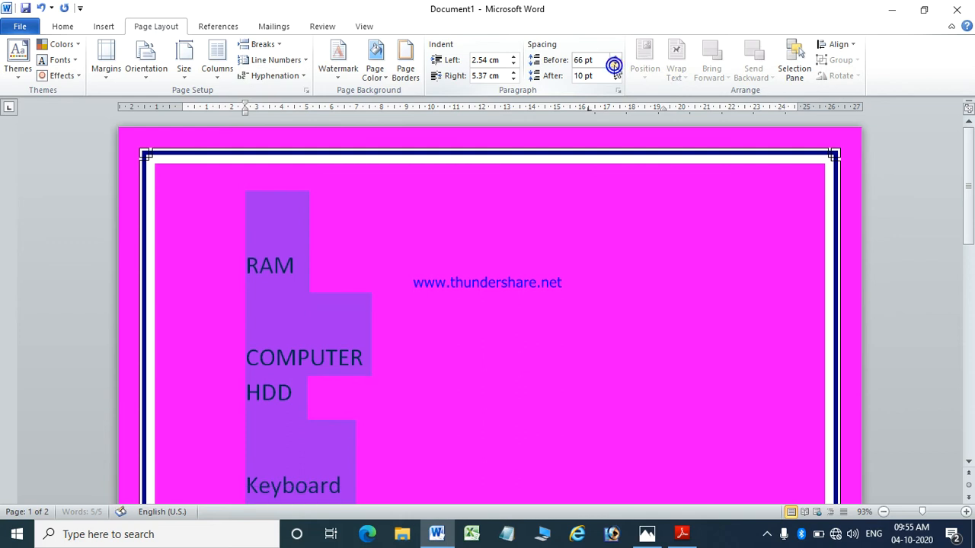
click(616, 64)
click(616, 65)
click(615, 64)
click(616, 65)
click(616, 64)
click(615, 64)
click(615, 64)
click(616, 65)
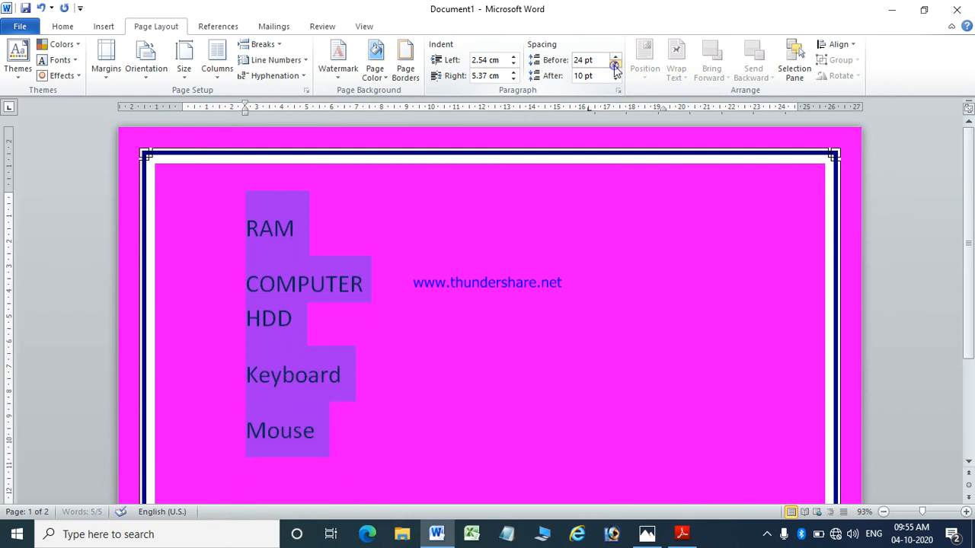
click(615, 65)
click(615, 64)
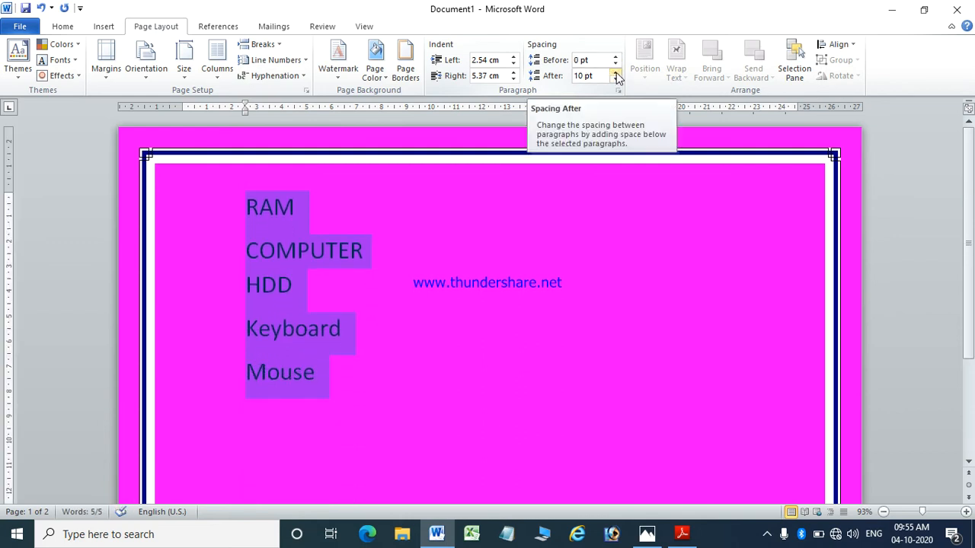
Increase the spacing after the selected paragraphs to more than 66 pt.
click(616, 72)
click(615, 72)
click(615, 72)
click(615, 72)
click(615, 72)
click(616, 73)
click(615, 72)
click(616, 73)
click(615, 72)
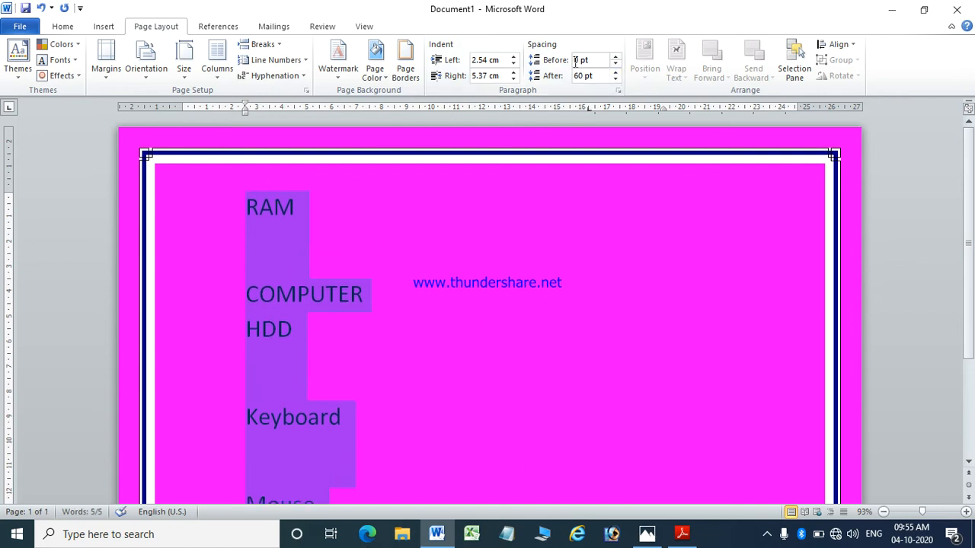
click(615, 72)
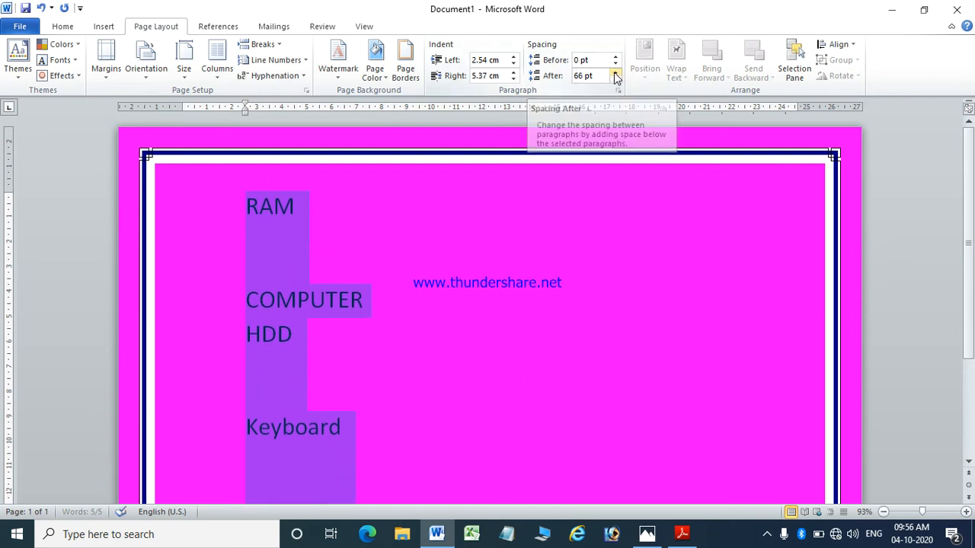
click(615, 73)
click(615, 73)
click(616, 72)
Lower the spacing after the selected paragraphs to 36 pt and deselect the text.
click(615, 79)
click(615, 79)
click(615, 79)
click(615, 79)
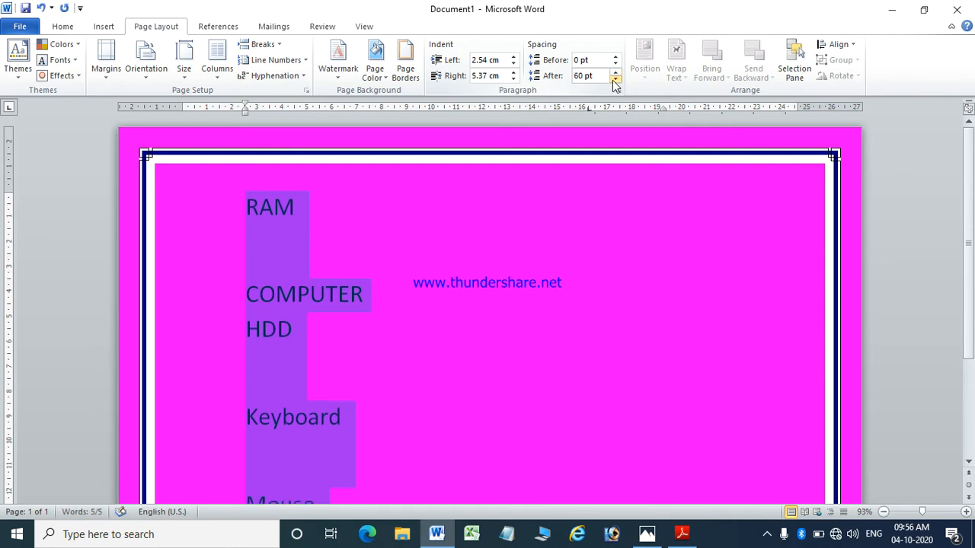
click(616, 79)
click(615, 79)
click(615, 79)
click(615, 80)
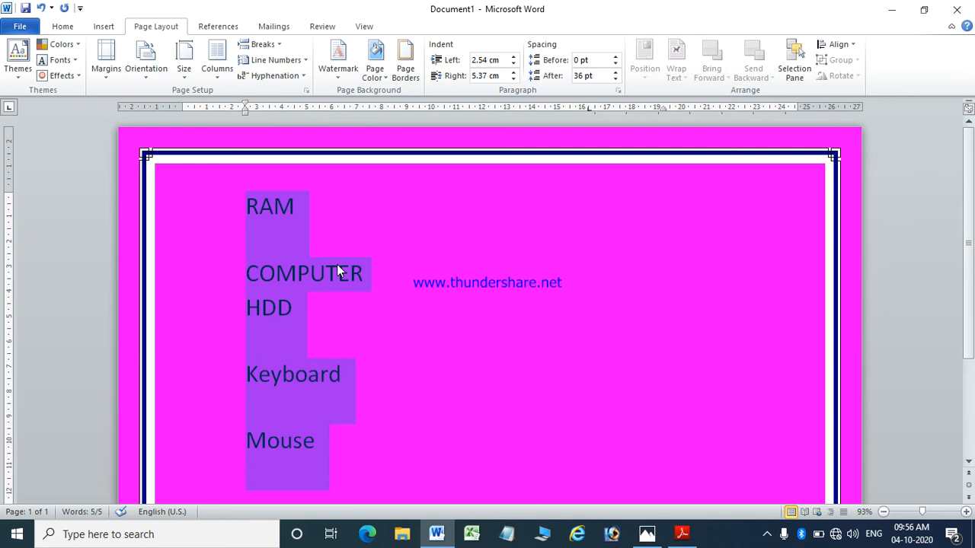
click(585, 239)
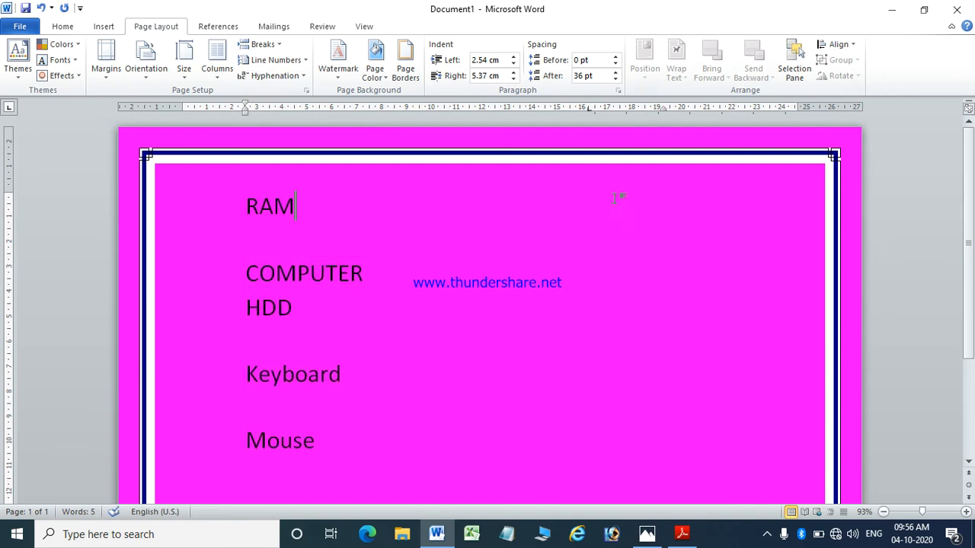
Delete all the document text and generate sample paragraphs in its place with =rand(12).
key(ctrl+a)
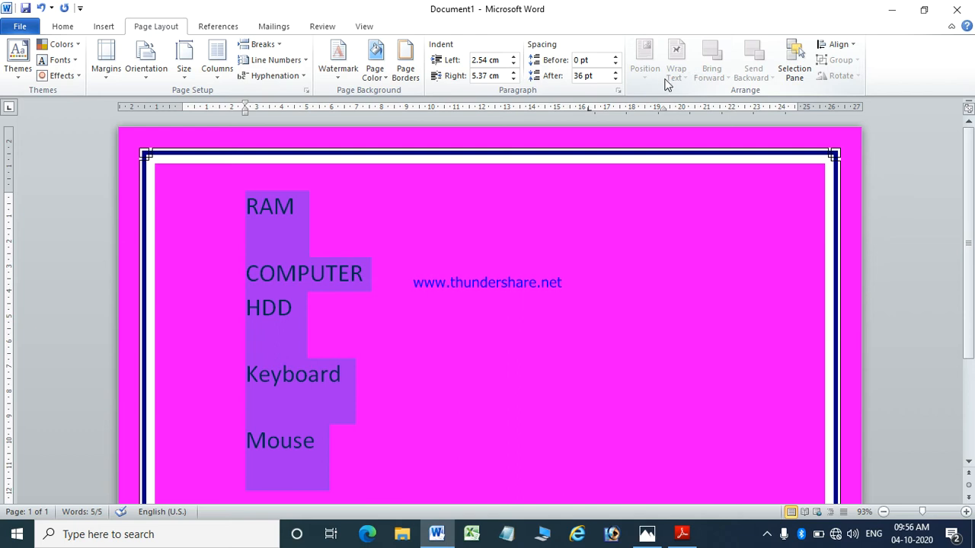
key(Delete)
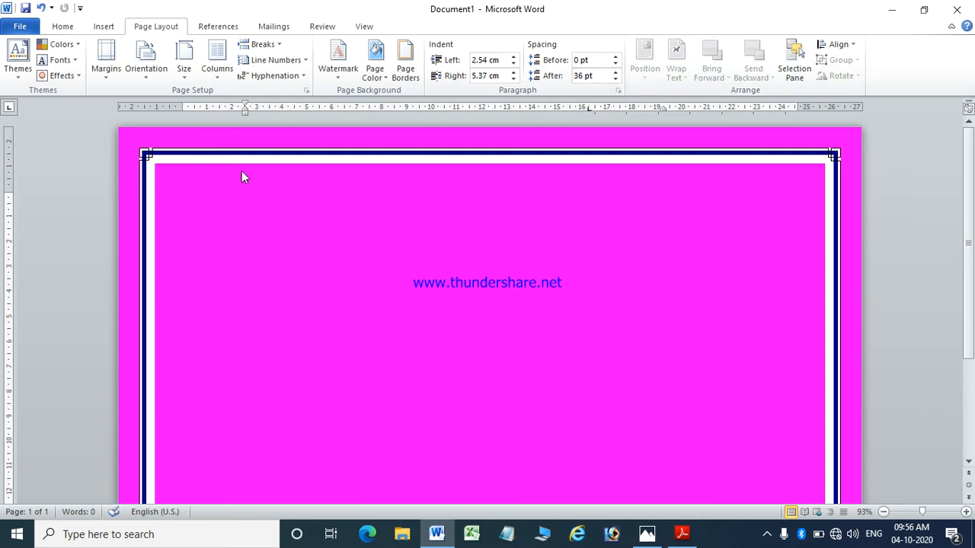
text(=rand*)
key(BackSpace)
text((12)
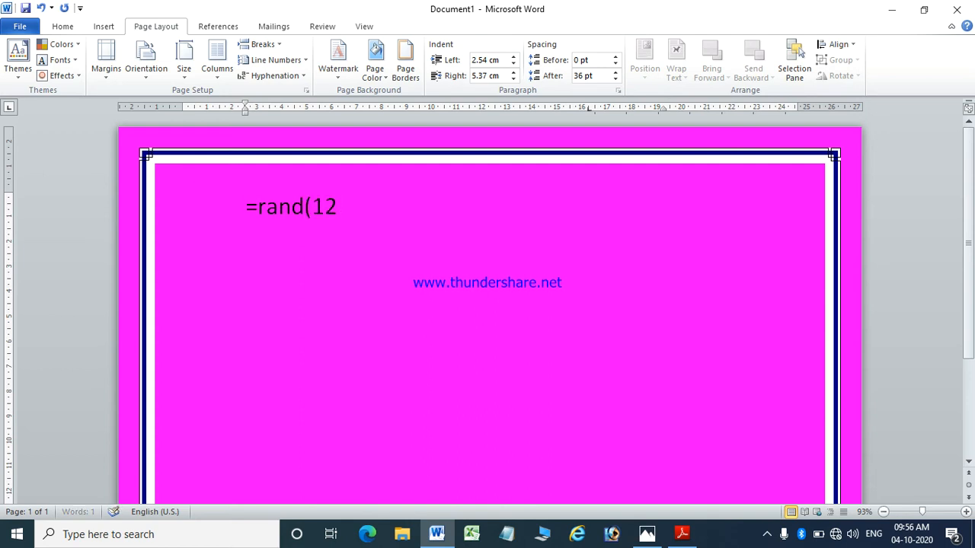
key(Return)
Draw a right brace shape 3.22 cm high and 5.08 cm wide over the paragraph text on page 7.
scroll(350, 220, up, 15)
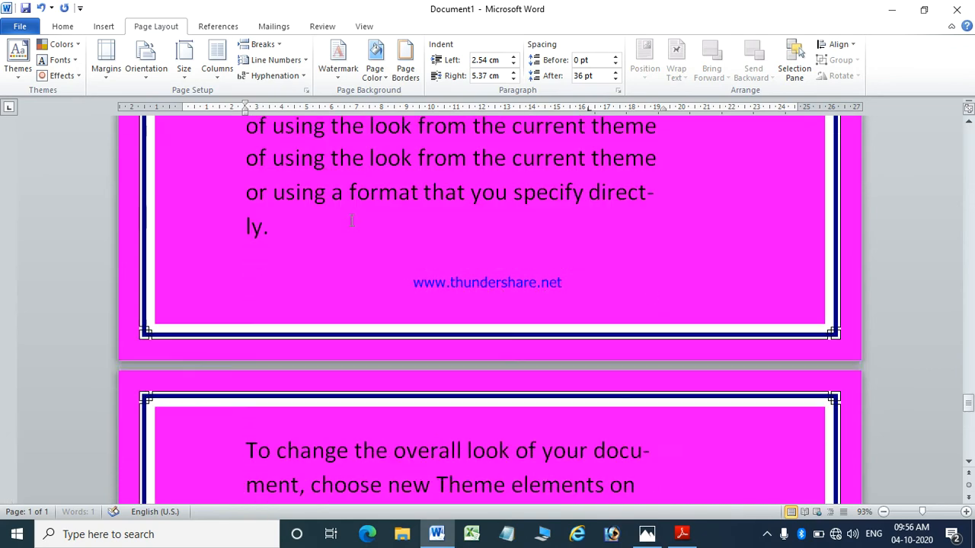
scroll(350, 220, up, 15)
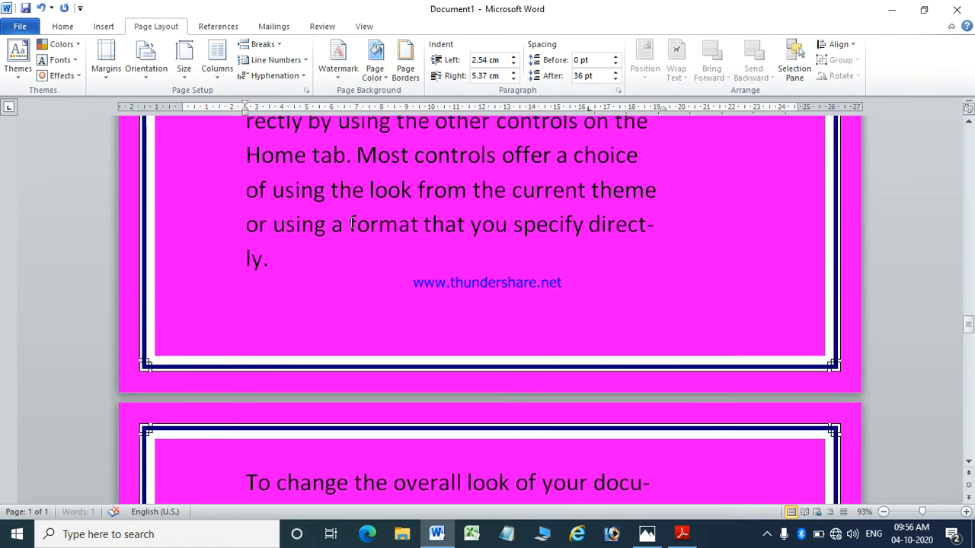
scroll(350, 223, up, 5)
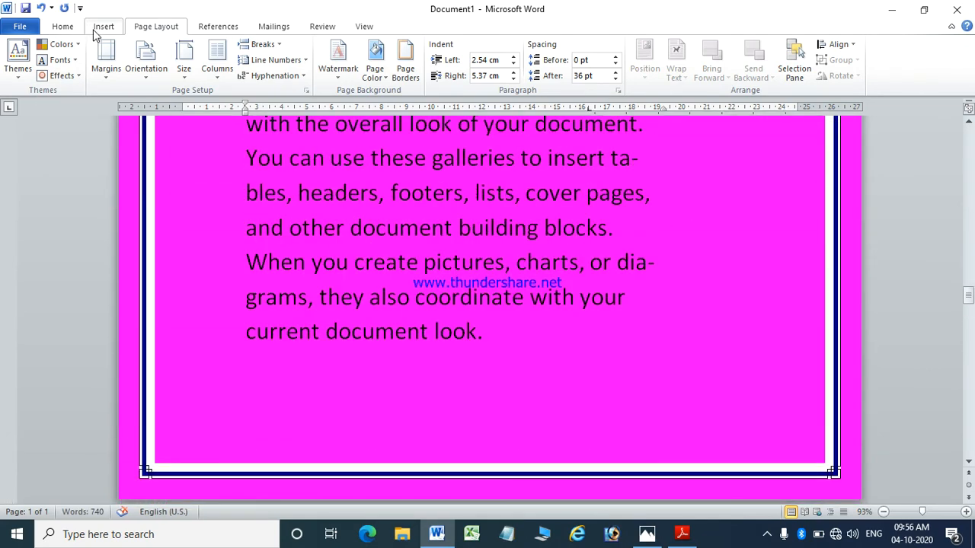
click(104, 26)
click(210, 73)
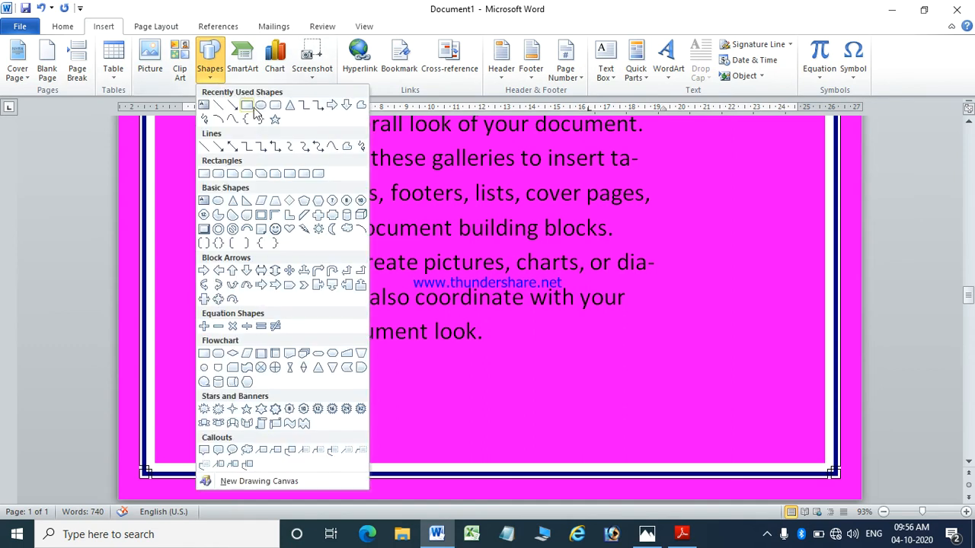
click(257, 122)
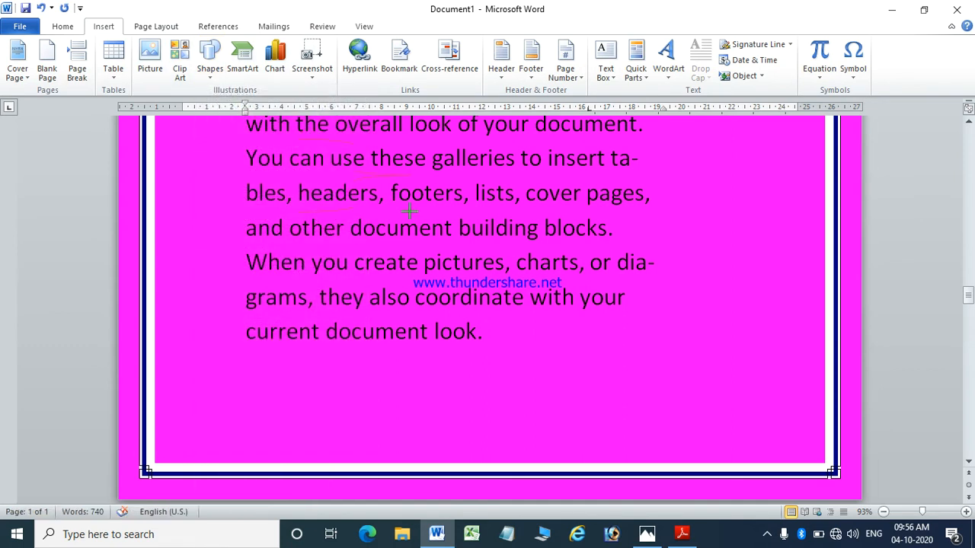
drag(423, 220, 296, 139)
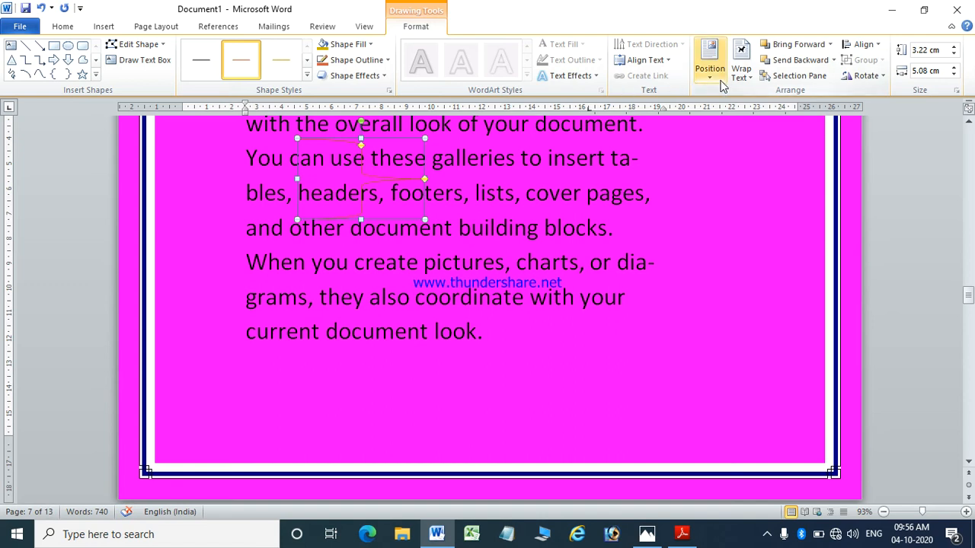
Preview the position options available for the brace shape without applying one.
click(720, 83)
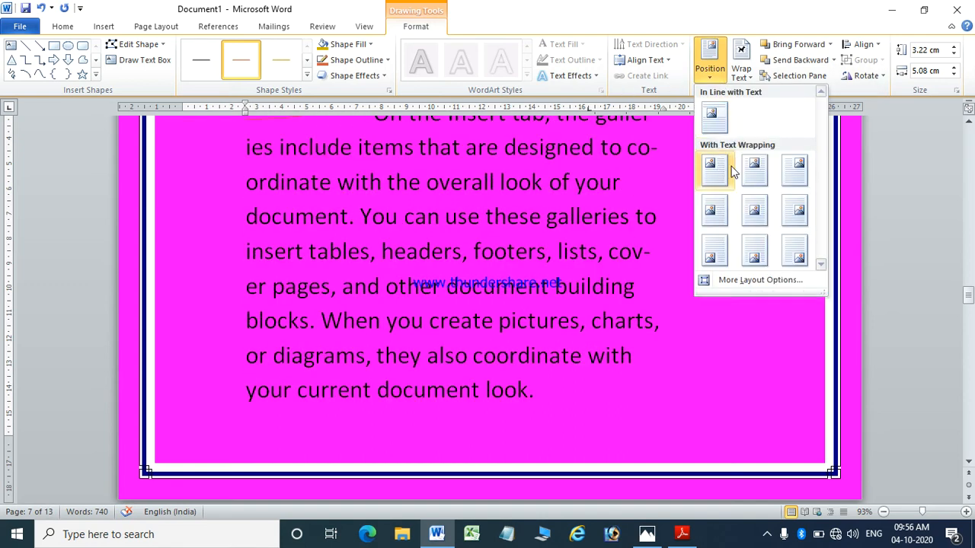
click(65, 29)
Remove the page background color by setting it to No Color.
click(157, 27)
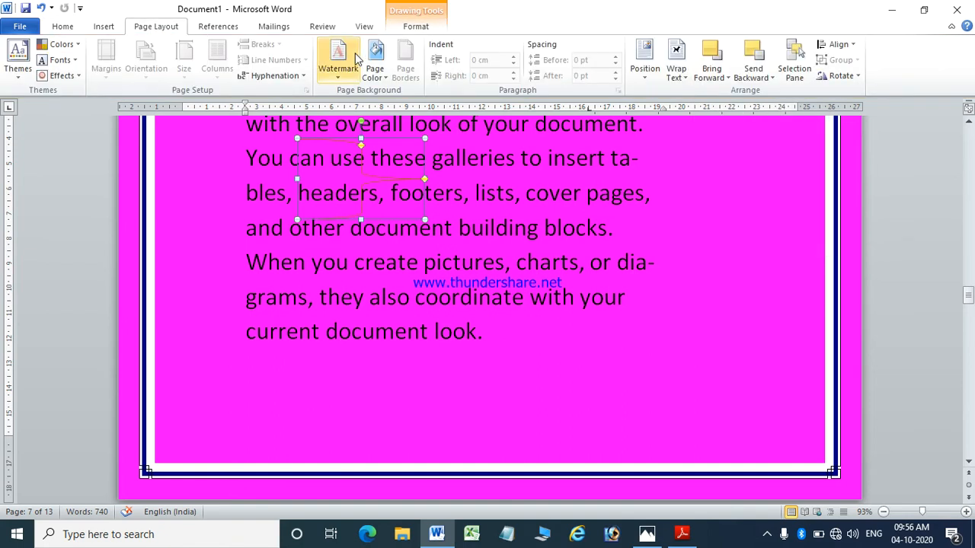
click(376, 76)
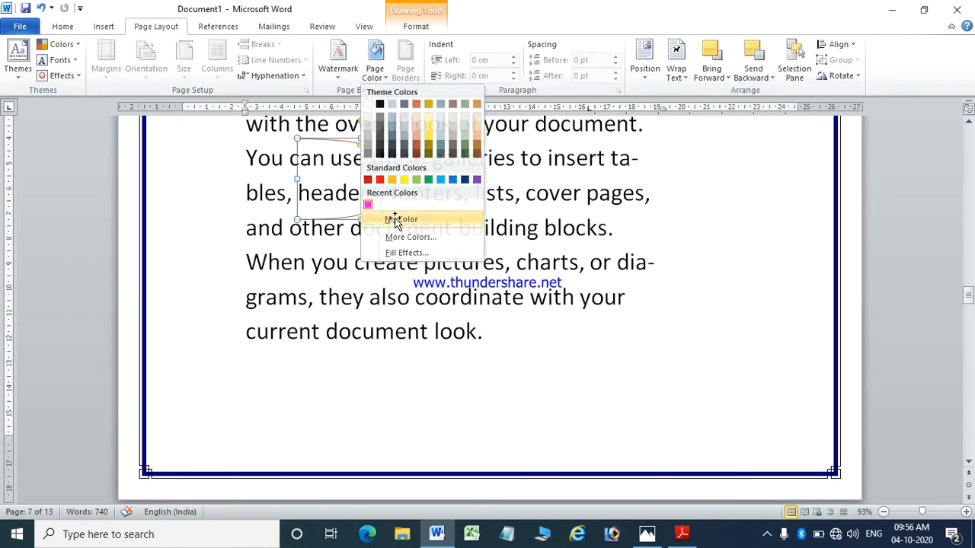
click(397, 219)
Draw a rectangle 6.39 cm high and 9.62 cm wide over the start of the paragraph text on page 1.
scroll(381, 279, up, 3)
click(334, 303)
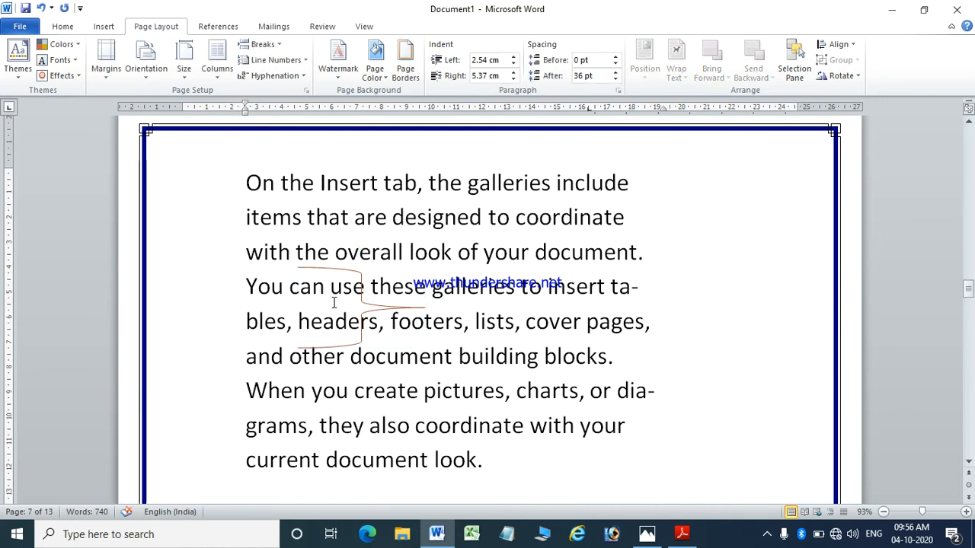
drag(333, 301, 342, 302)
click(104, 27)
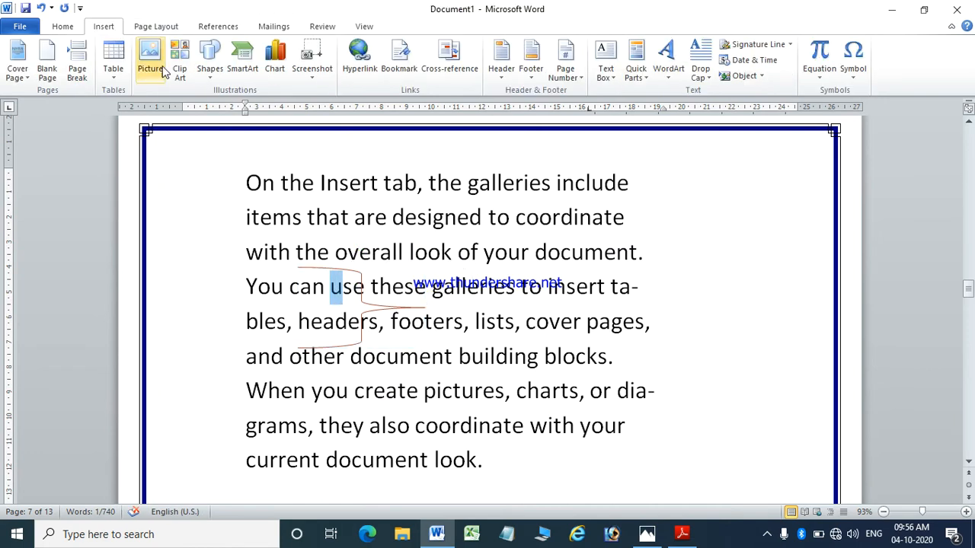
click(209, 65)
click(260, 106)
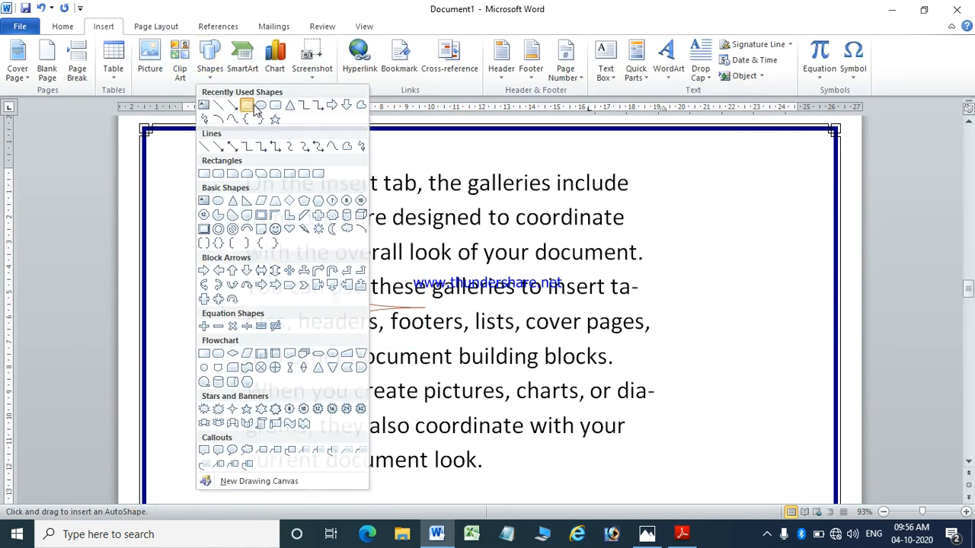
scroll(506, 171, up, 2)
scroll(505, 172, down, 15)
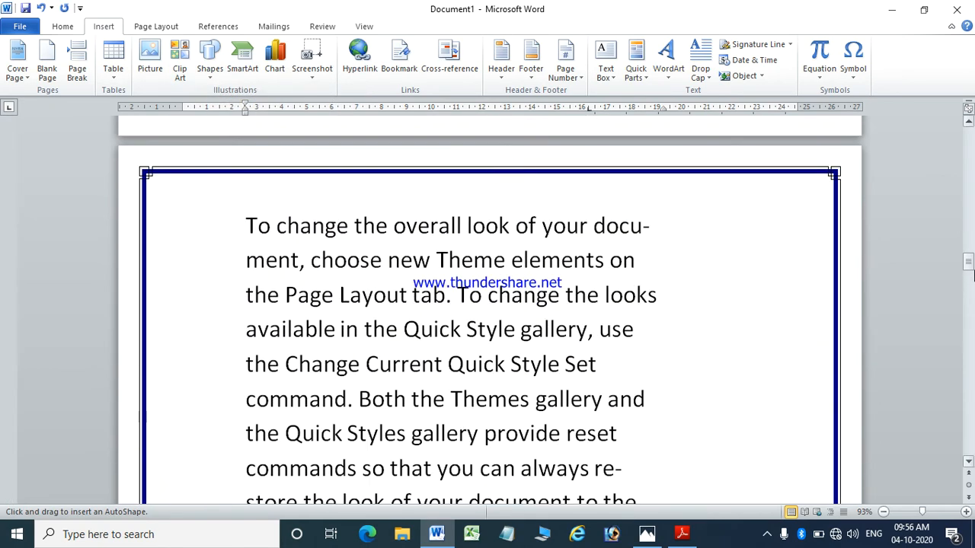
drag(968, 266, 969, 143)
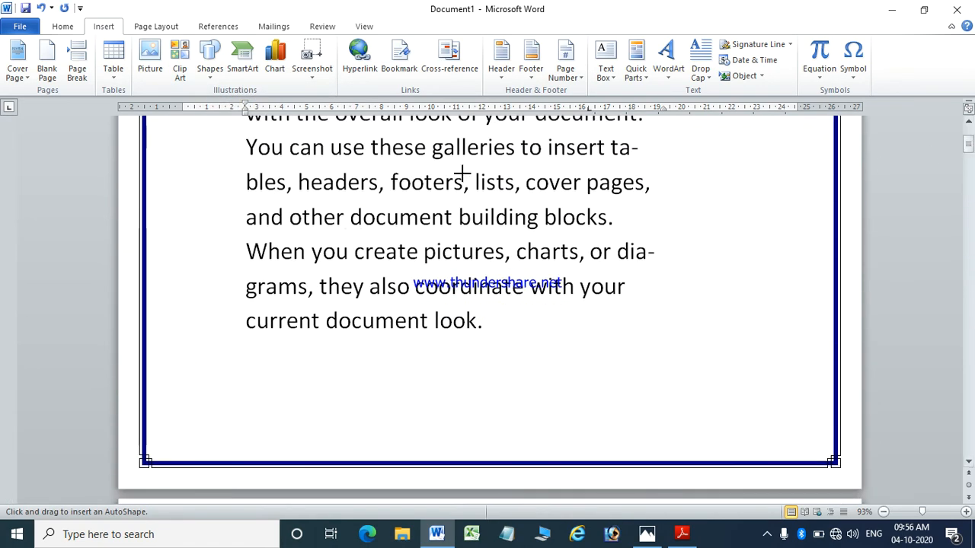
scroll(511, 196, up, 3)
drag(194, 197, 435, 357)
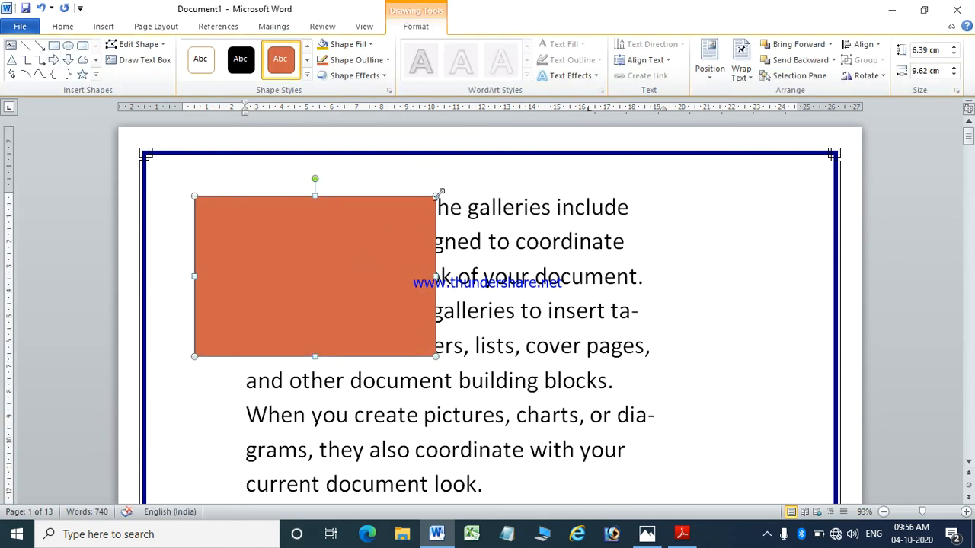
Review the rectangle's position settings in the advanced layout options without changing them.
click(713, 79)
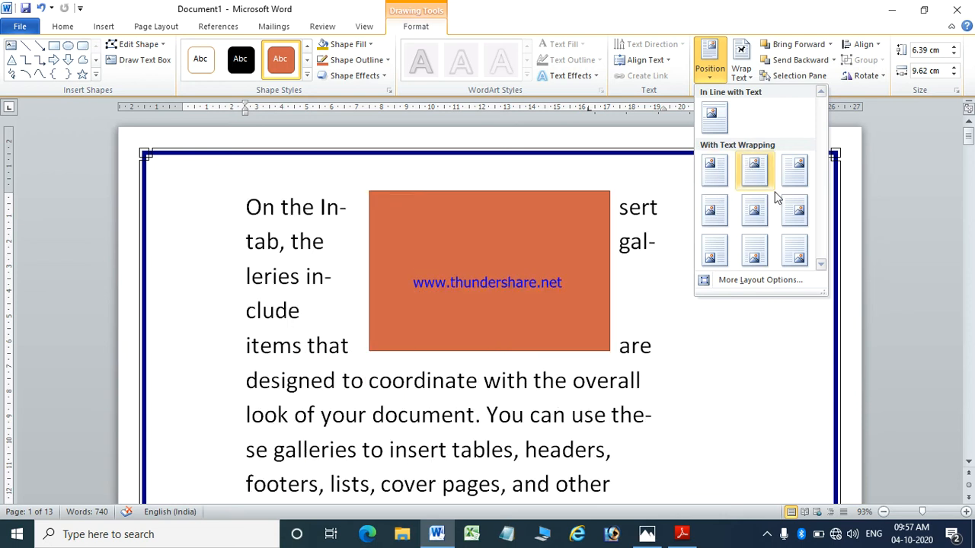
click(761, 280)
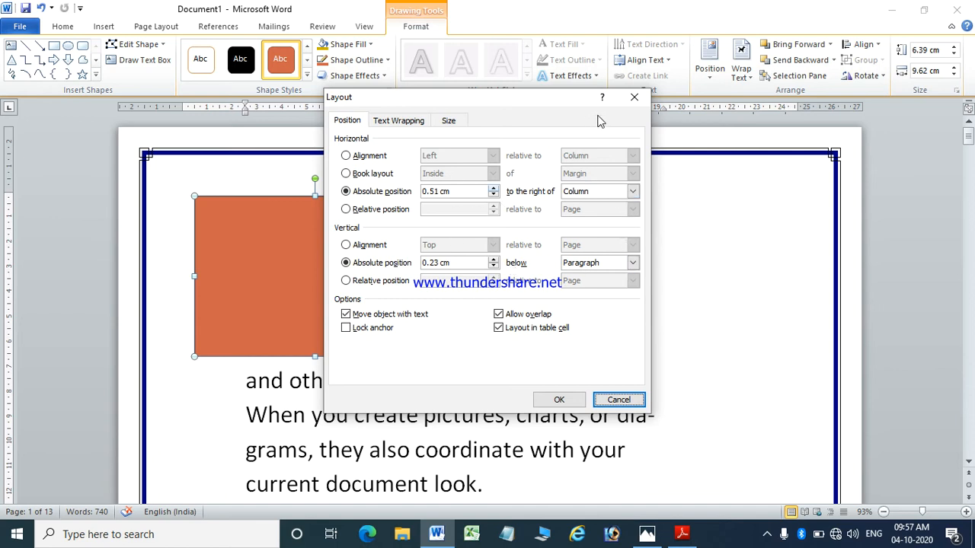
click(633, 97)
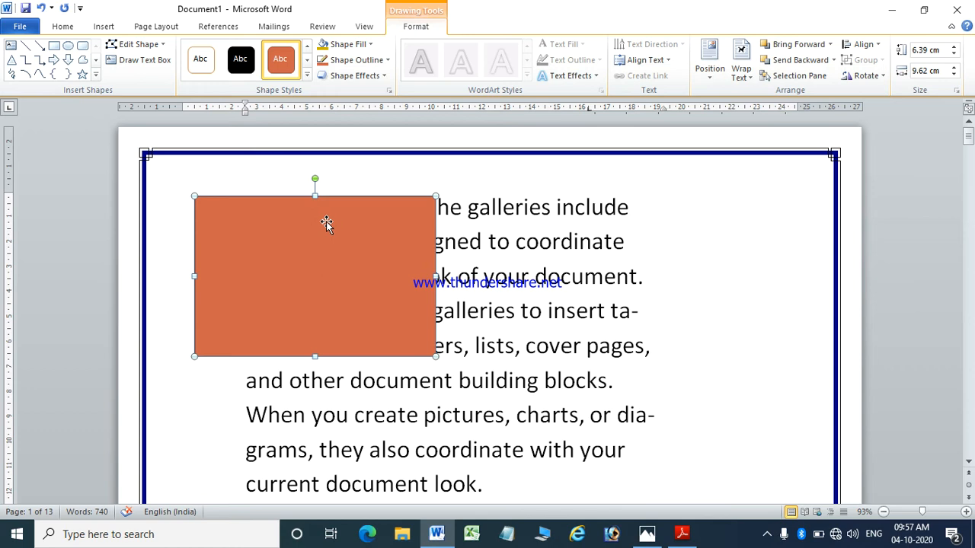
Apply a solid gold shape style to the rectangle and position it at the top center of the page with square text wrapping.
click(307, 75)
click(286, 137)
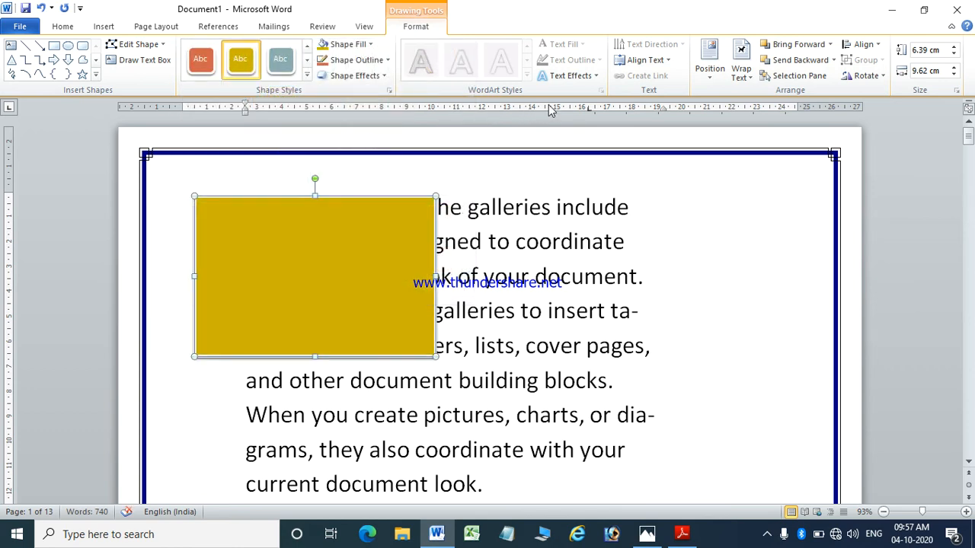
click(145, 25)
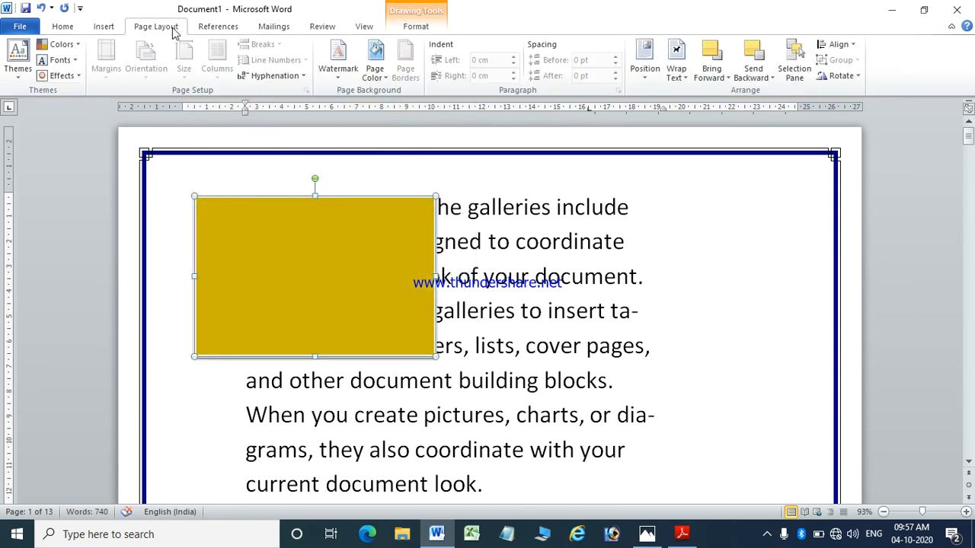
click(644, 61)
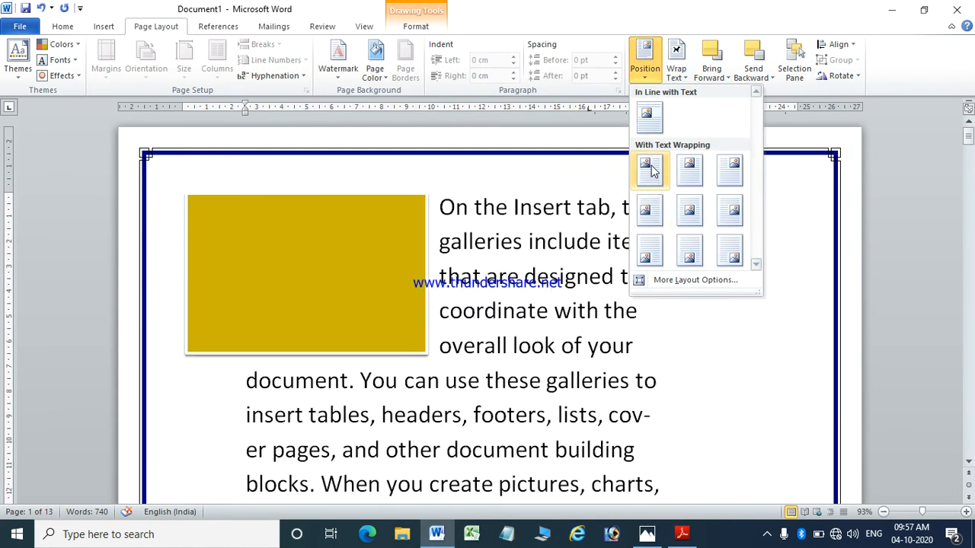
click(690, 179)
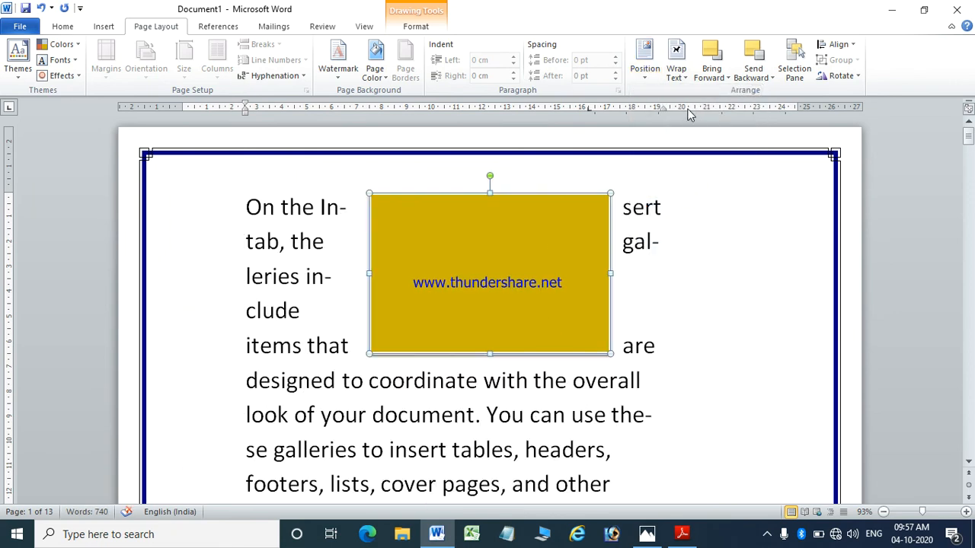
Try Behind Text wrapping on the gold rectangle, and set its wrapping to In Front of Text.
click(684, 79)
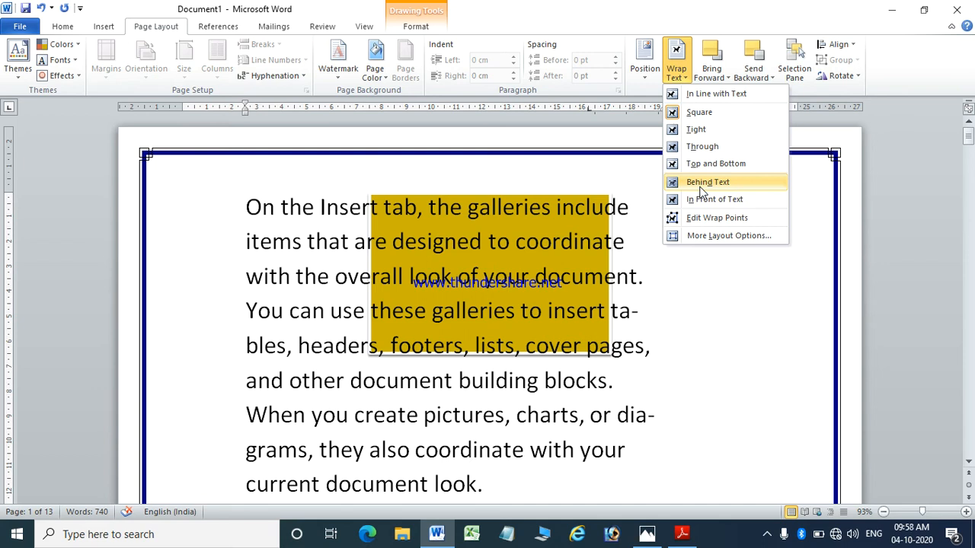
click(702, 185)
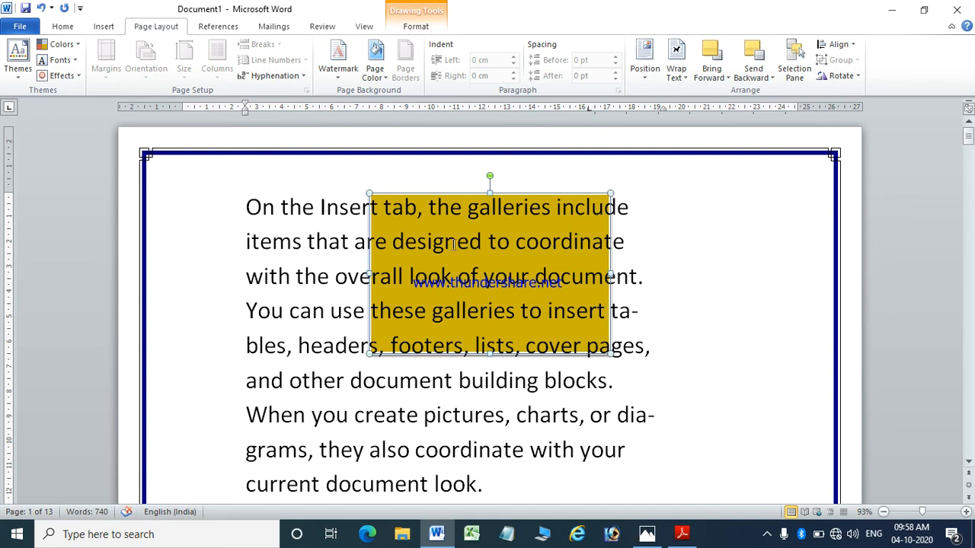
click(689, 82)
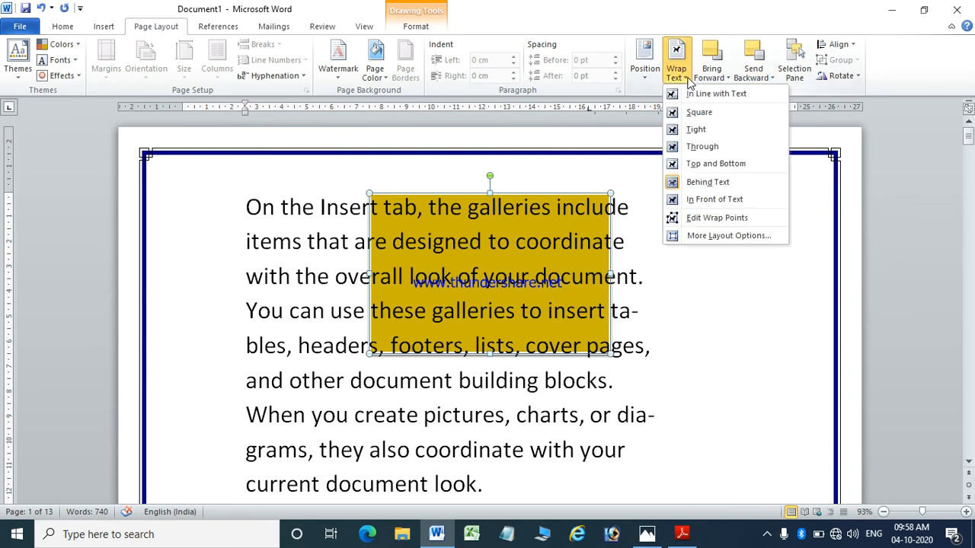
click(697, 187)
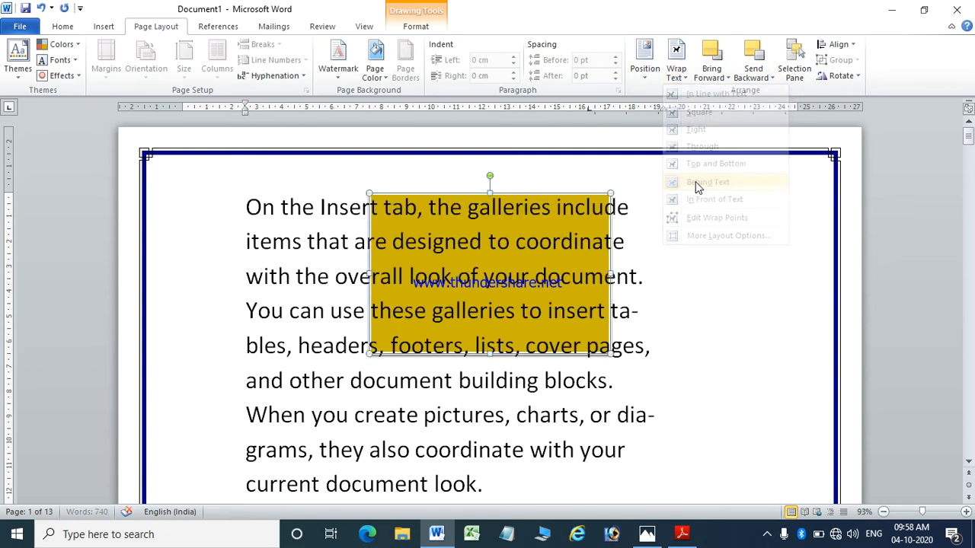
click(675, 76)
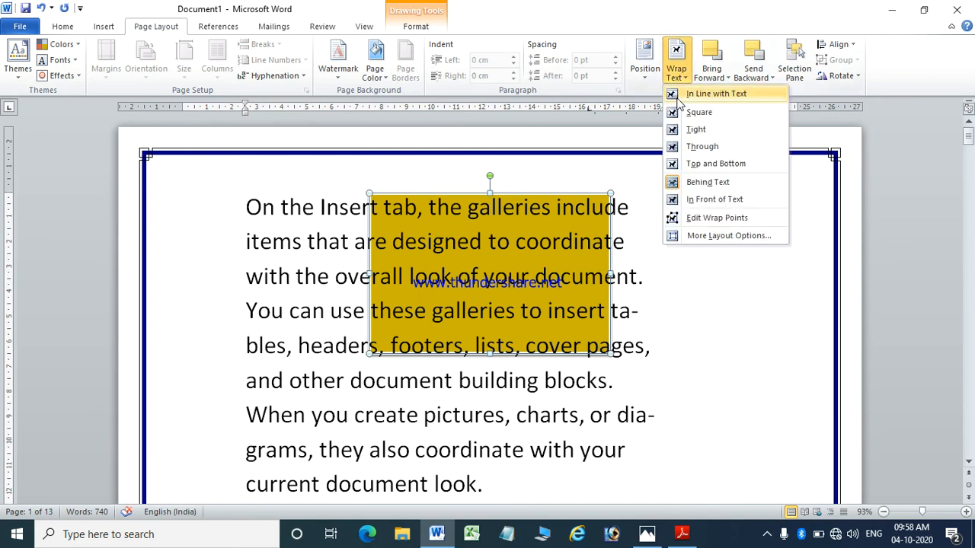
click(698, 200)
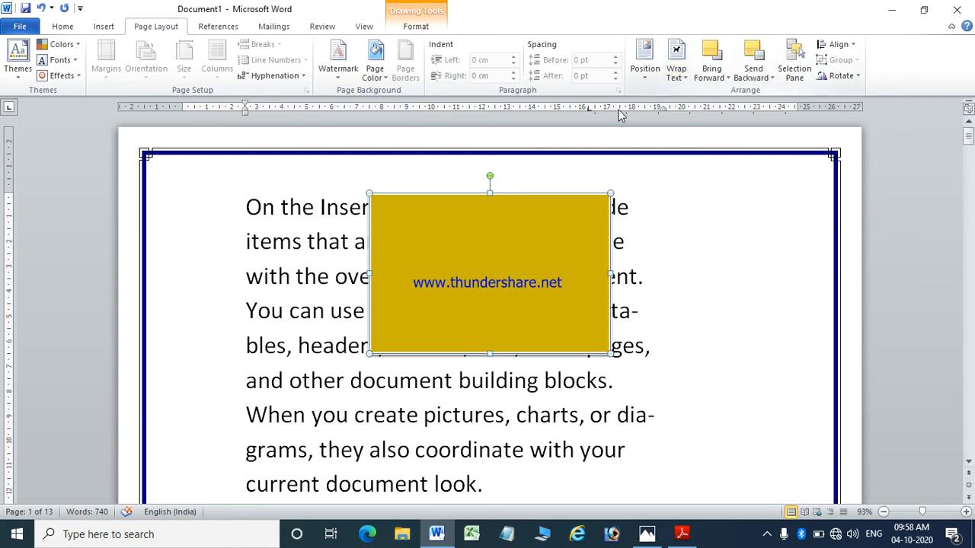
Draw a snip and round single corner rectangle 9.53 cm high and 9.28 cm wide, overlapping the gold rectangle's lower part.
click(105, 26)
click(212, 67)
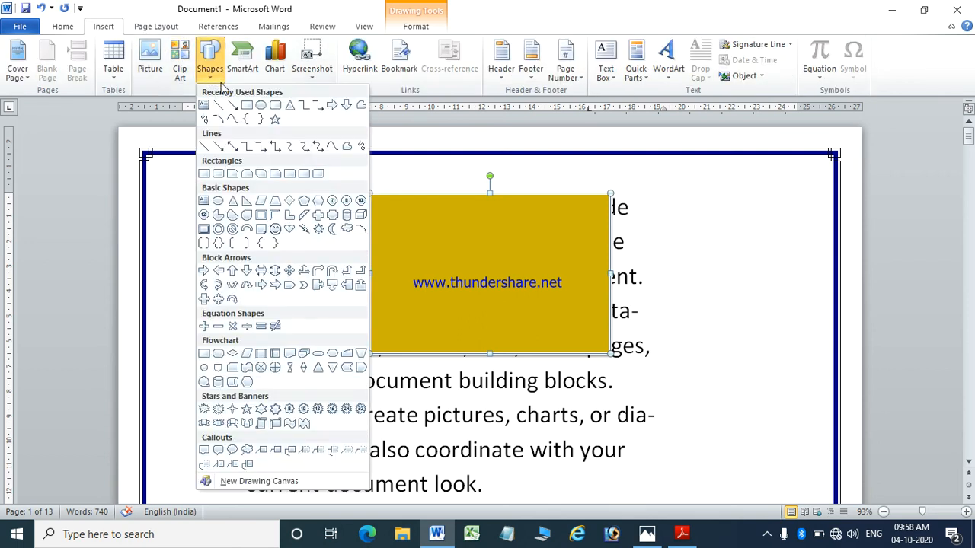
click(277, 173)
drag(301, 245, 532, 482)
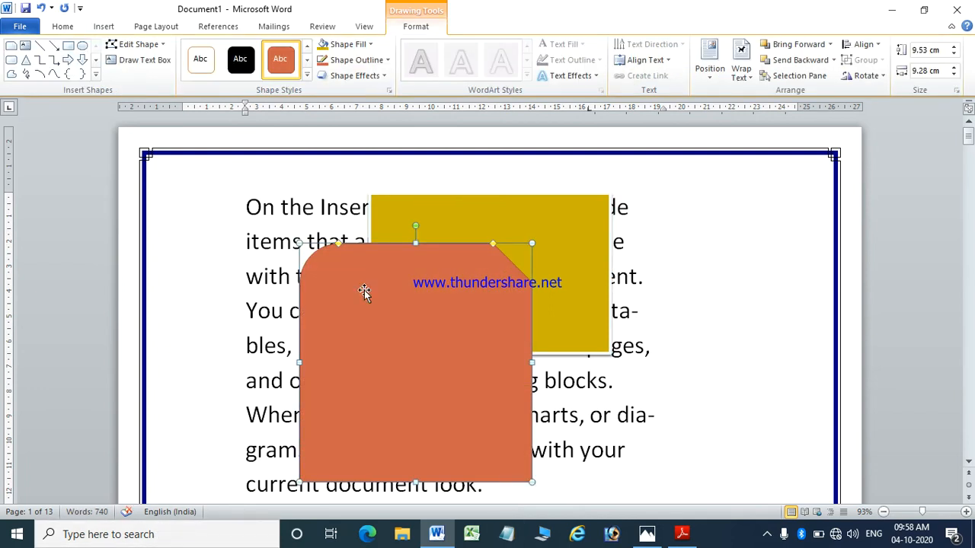
Bring the gold rectangle forward so it overlaps the orange shape.
click(559, 231)
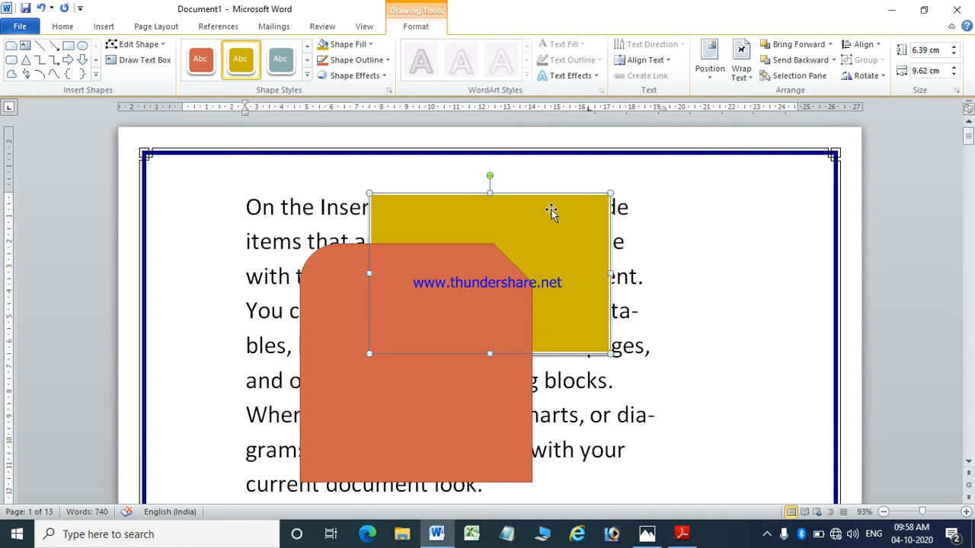
click(412, 366)
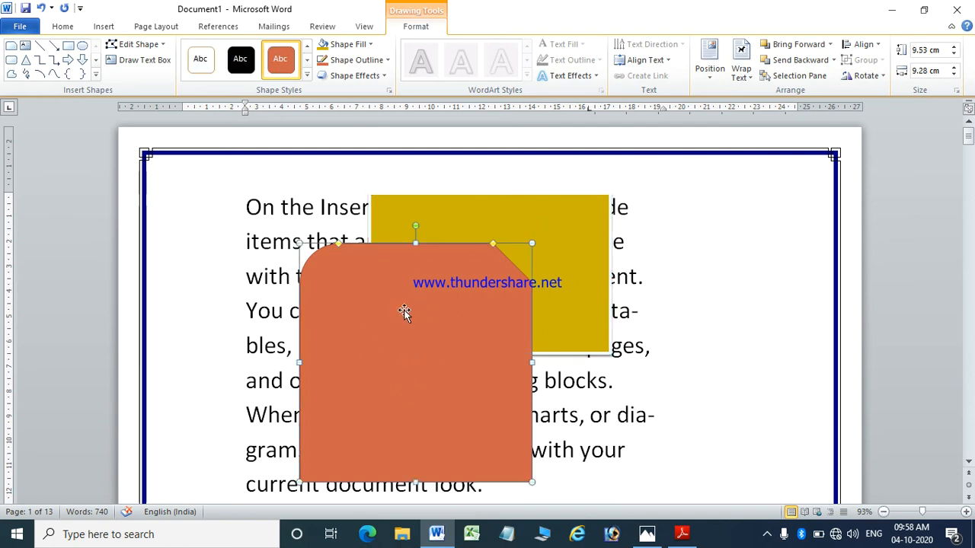
click(525, 239)
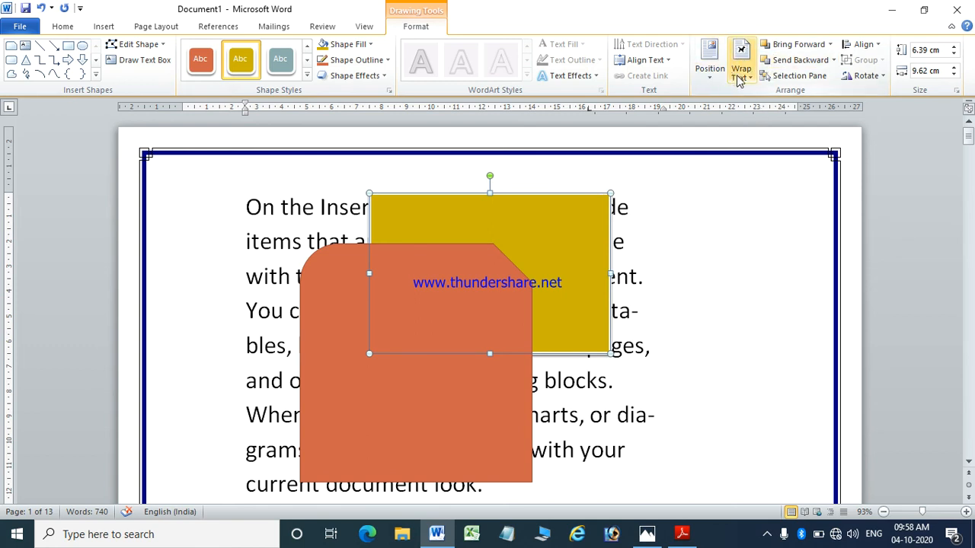
click(807, 48)
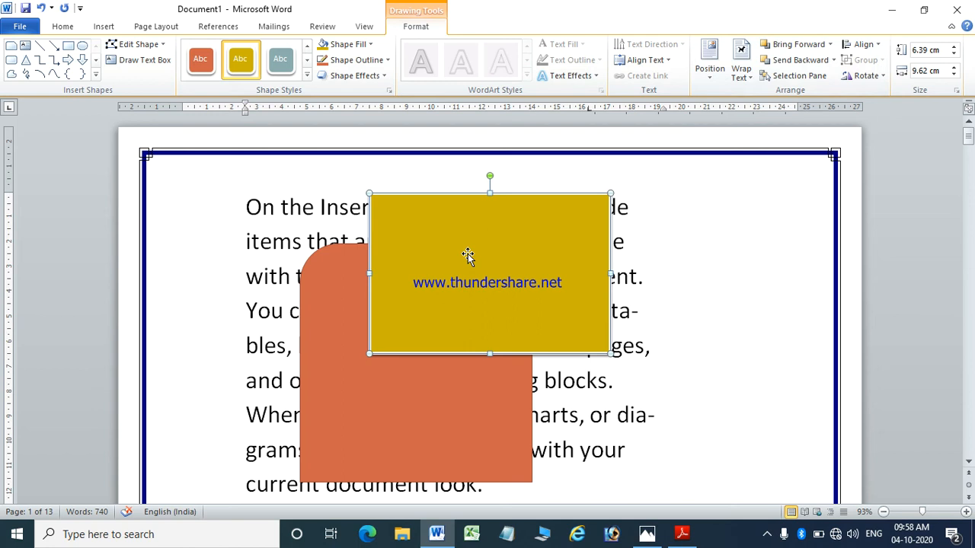
Bring the orange shape forward over the gold rectangle and send it backward again.
click(385, 406)
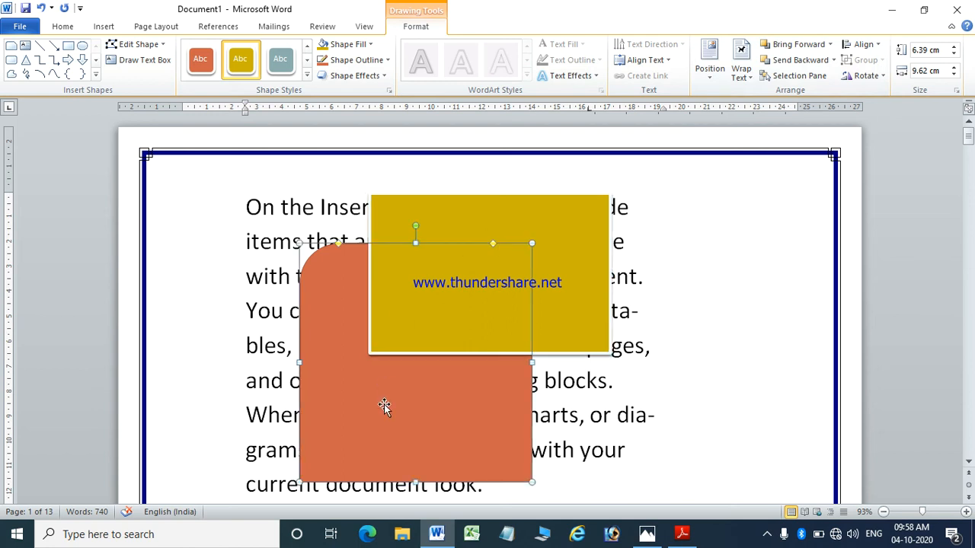
click(785, 47)
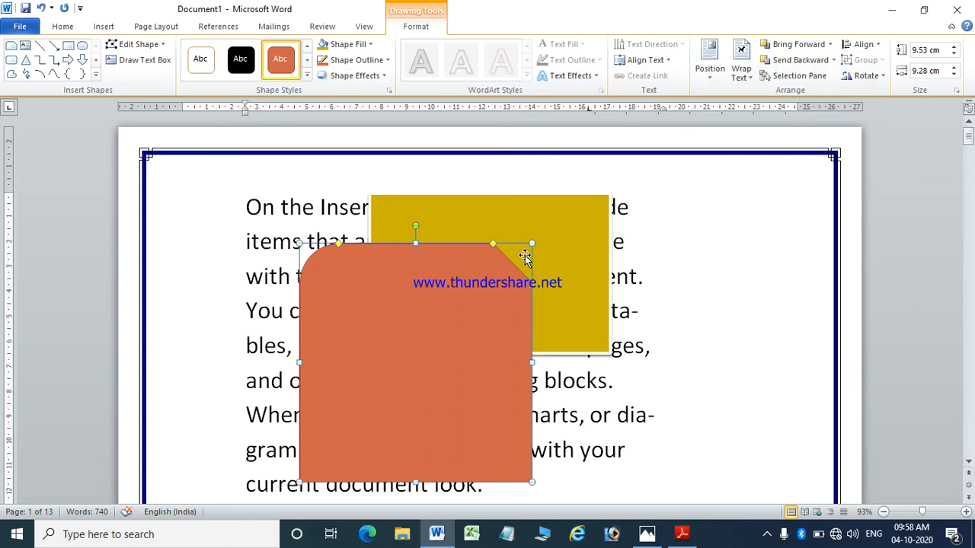
click(784, 63)
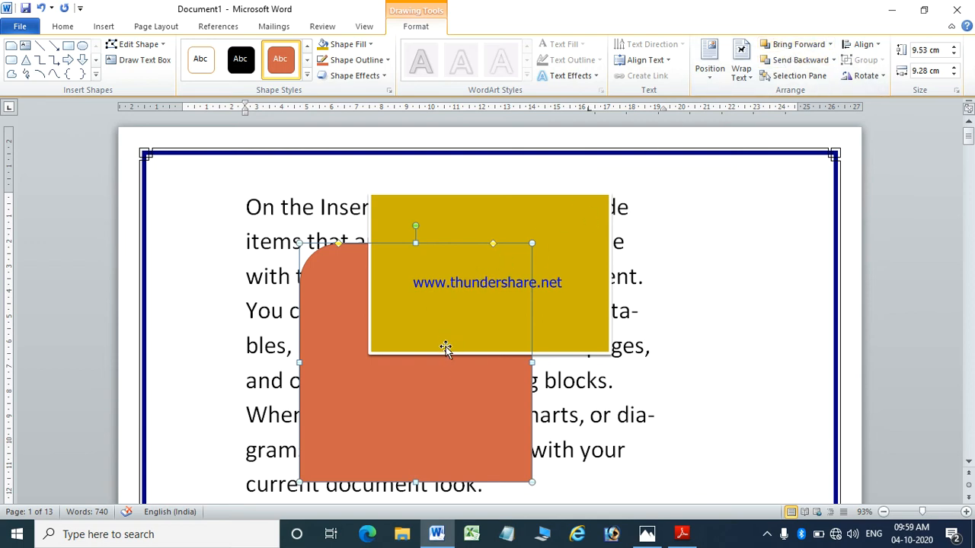
Display the list of shapes on this page and widen it to fit the full shape names.
click(798, 75)
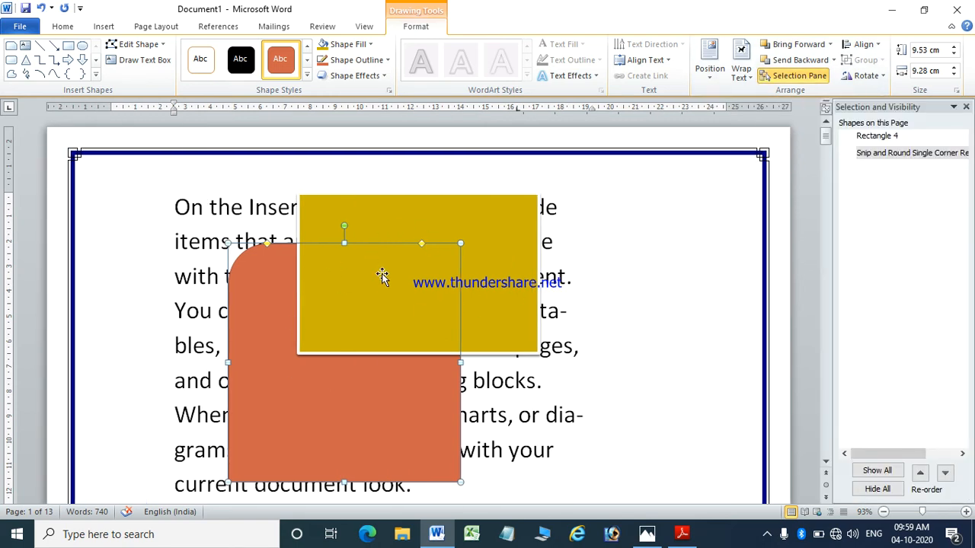
click(877, 136)
click(879, 155)
drag(830, 327, 748, 327)
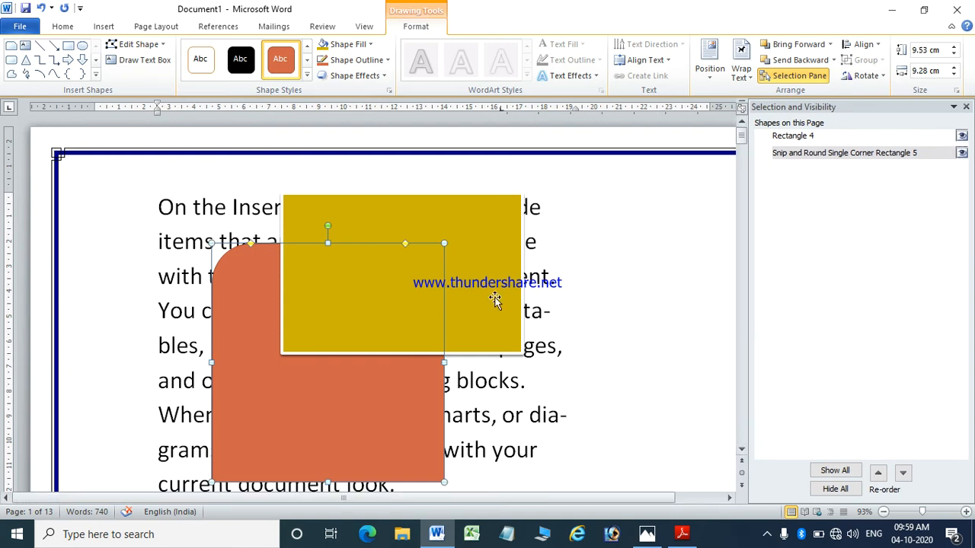
Toggle the visibility of the gold rectangle and the orange snip and round shape off and back on individually.
click(401, 230)
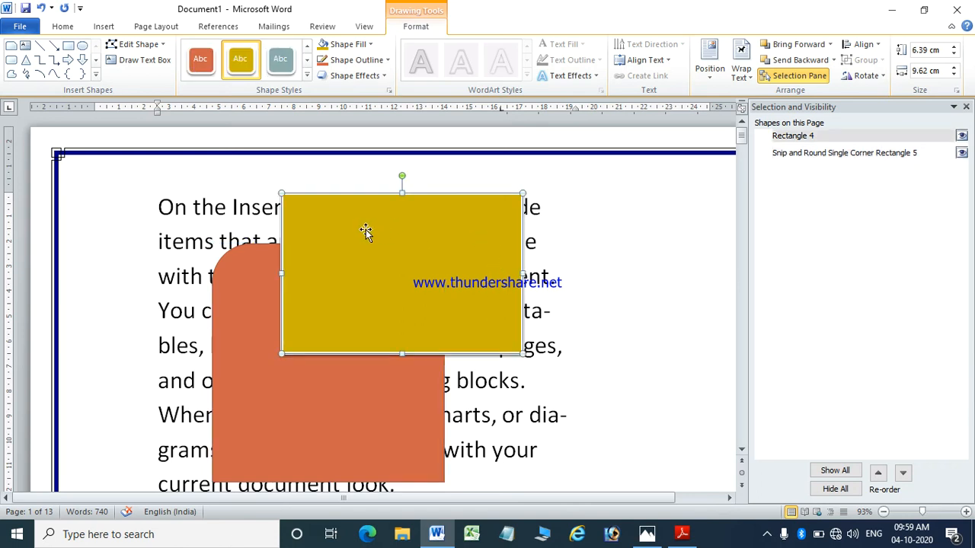
click(962, 135)
mouse_move(449, 541)
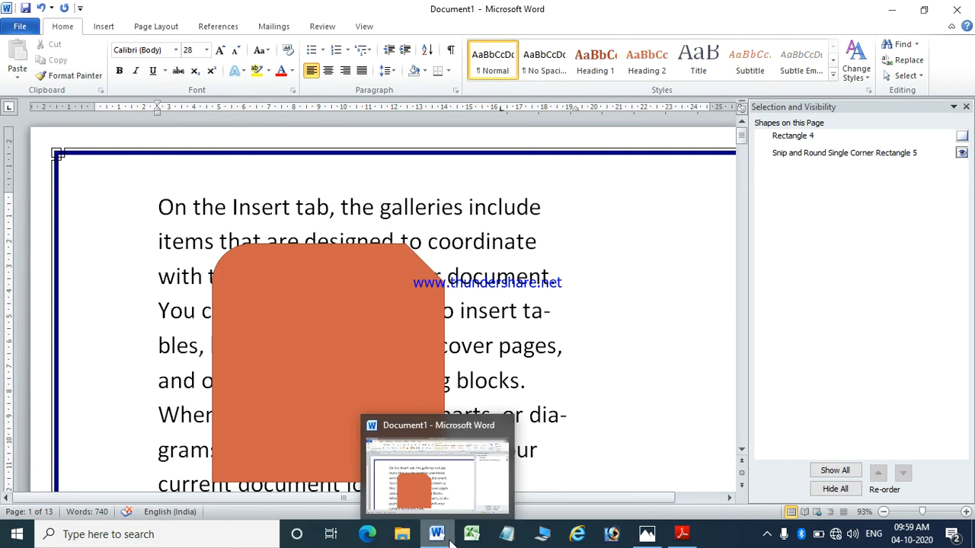
click(961, 135)
click(962, 152)
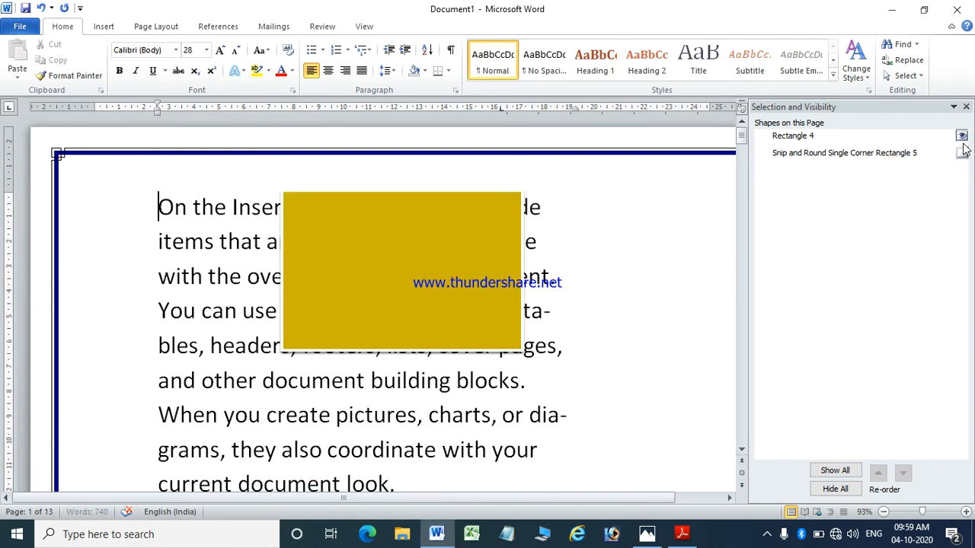
click(962, 135)
click(962, 136)
click(962, 153)
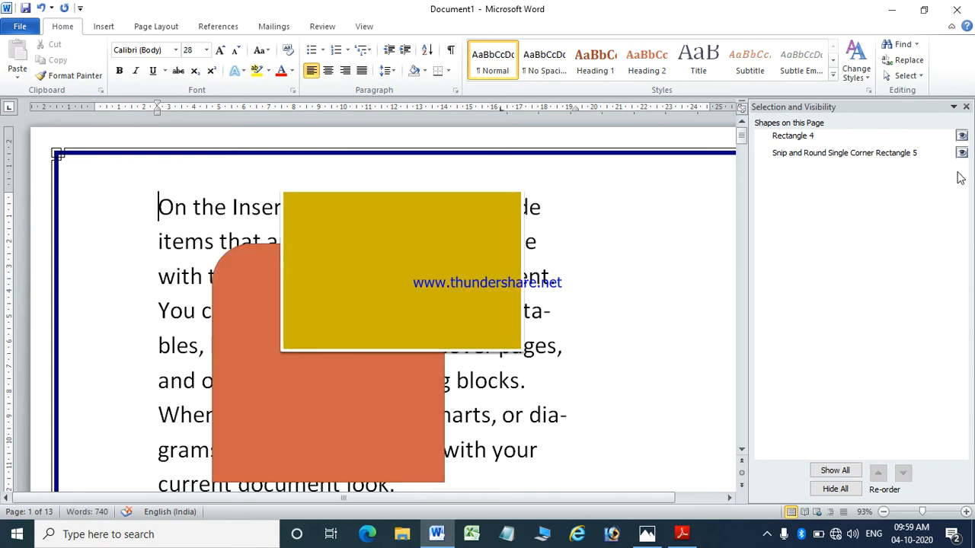
Move the gold rectangle down and back up in the stacking order several times, and hide and show all shapes.
click(810, 140)
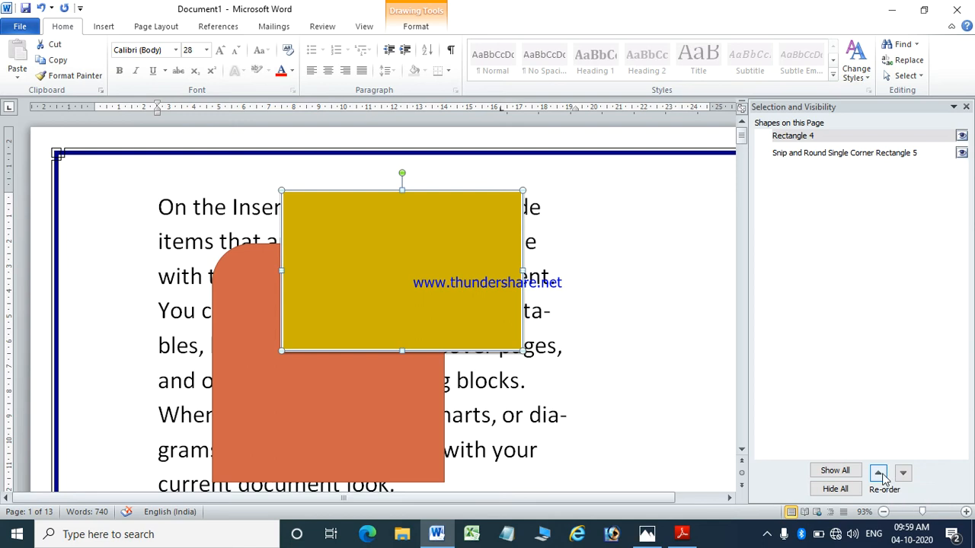
click(902, 473)
click(878, 473)
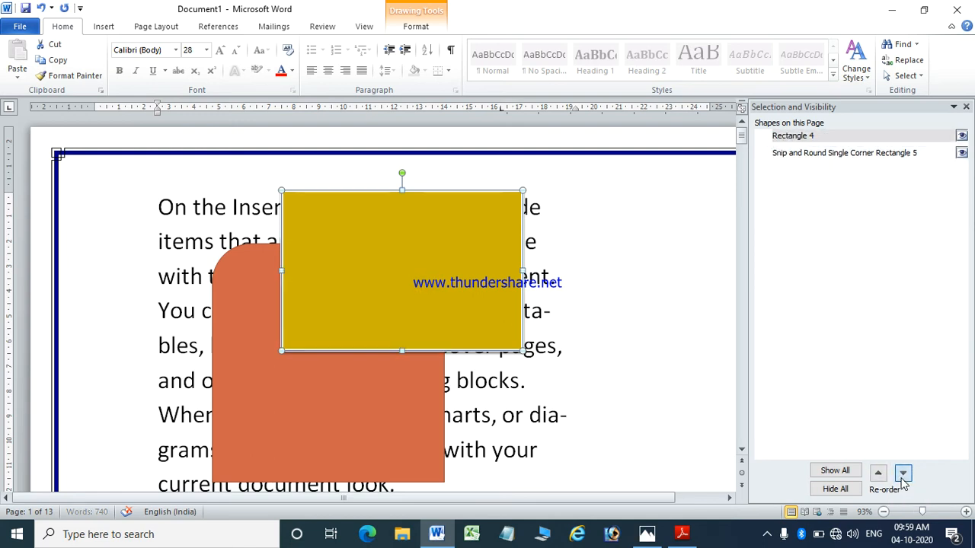
click(902, 473)
click(878, 472)
click(902, 473)
click(878, 473)
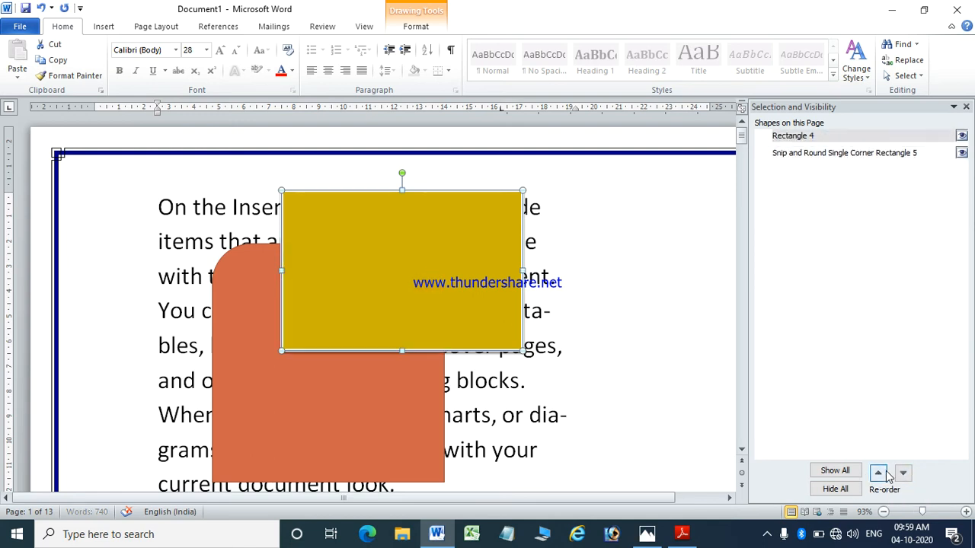
click(834, 489)
click(845, 472)
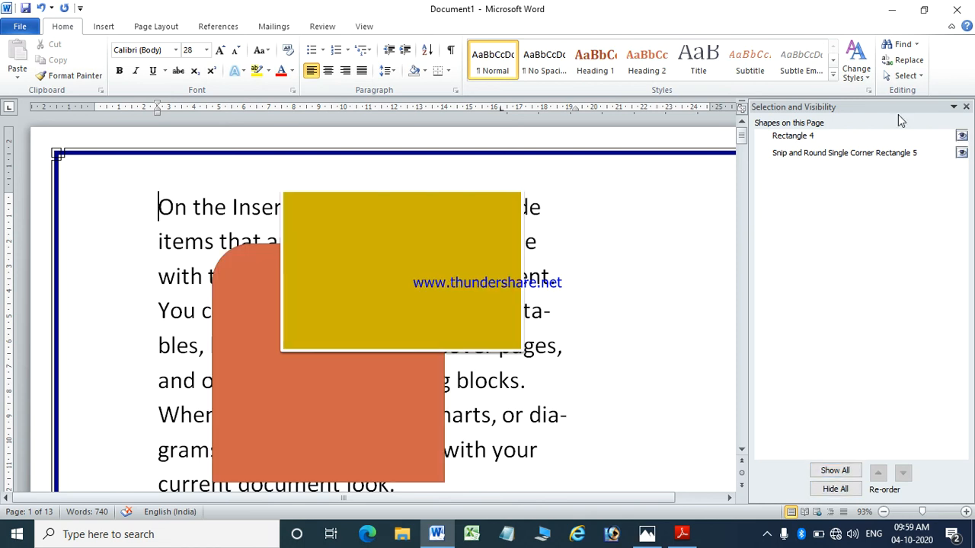
Align the gold rectangle to the right margin and then to the left margin.
click(183, 28)
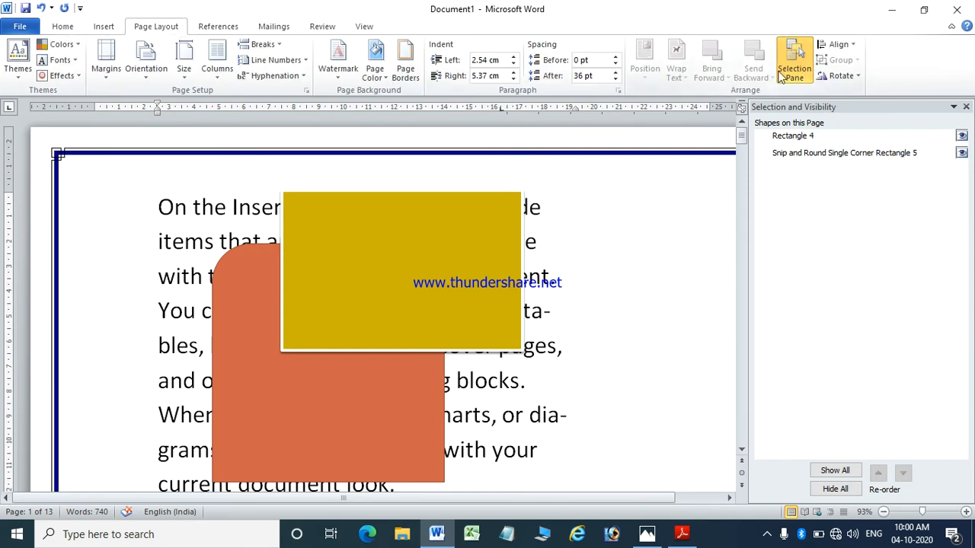
click(550, 250)
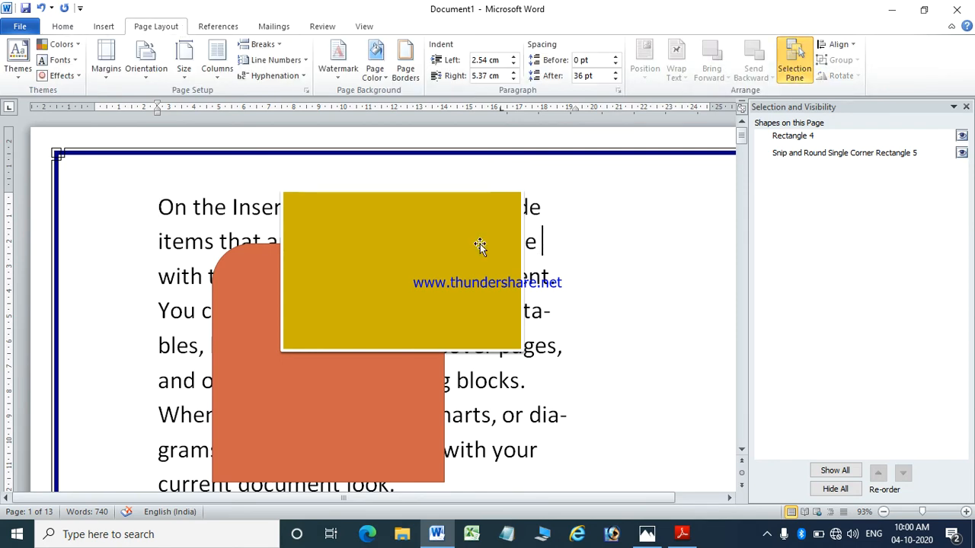
click(480, 247)
click(838, 44)
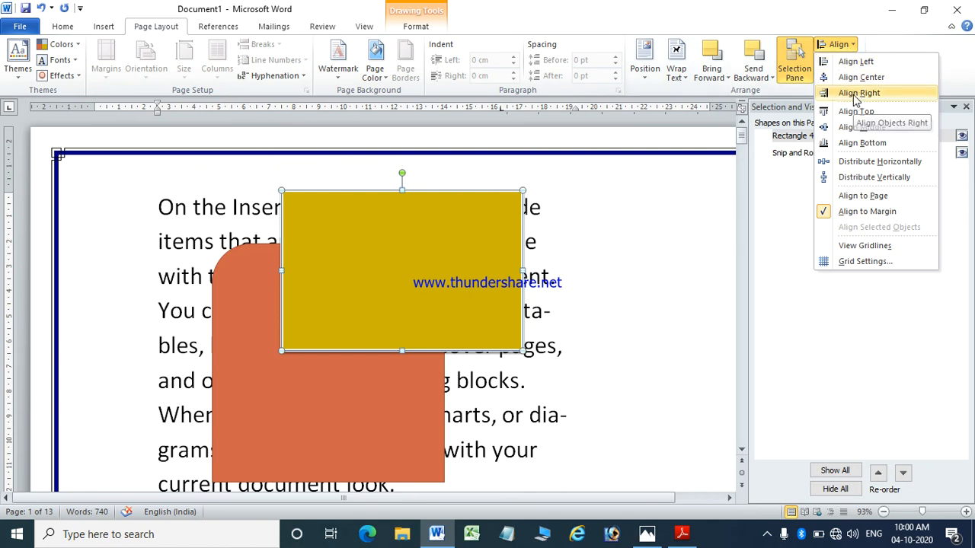
click(853, 94)
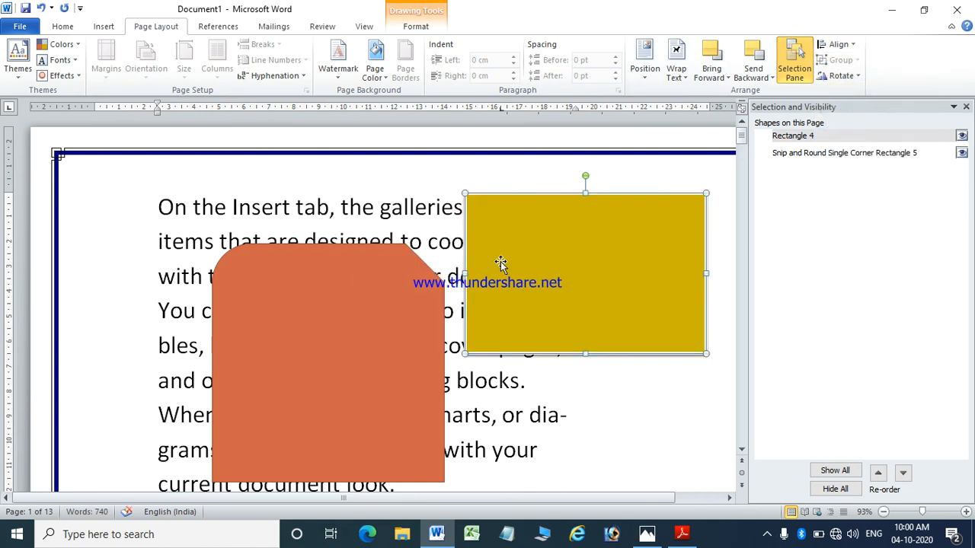
click(839, 44)
click(850, 67)
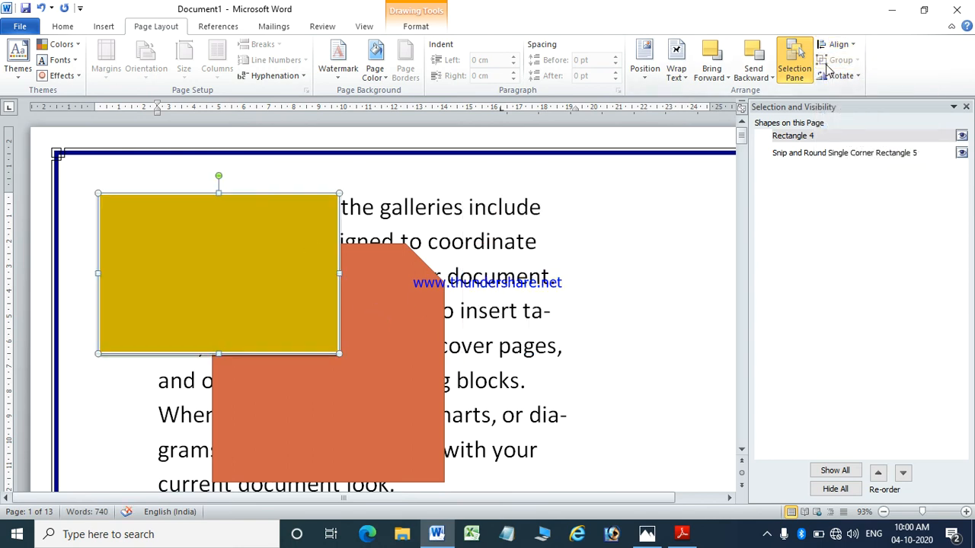
Select the gold rectangle and the orange snip and round shape together and group them.
click(378, 283)
click(329, 262)
click(355, 306)
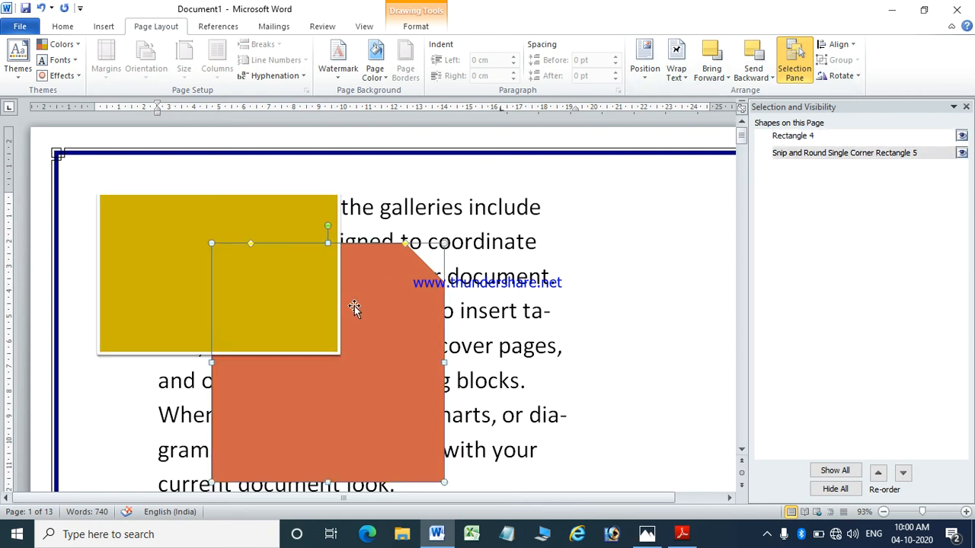
click(508, 250)
click(243, 249)
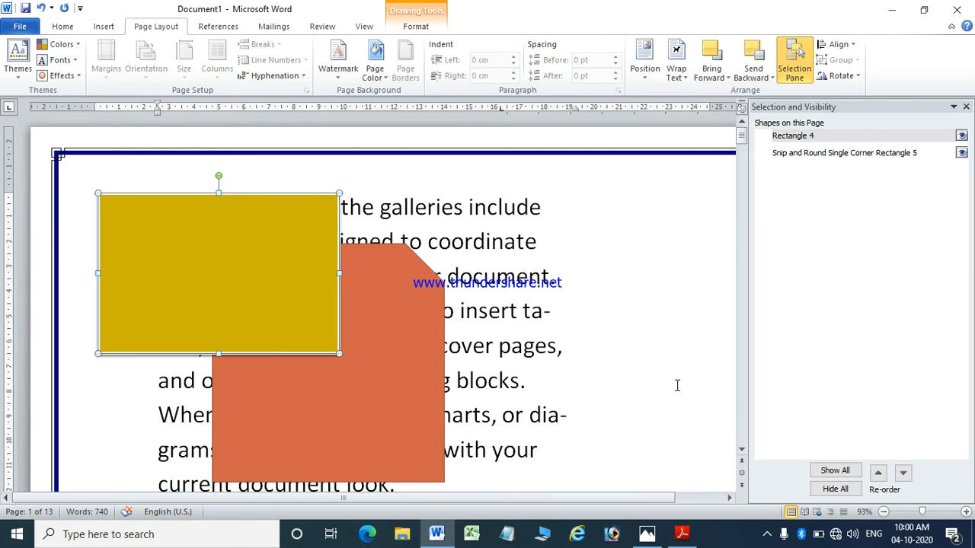
shift+click(420, 325)
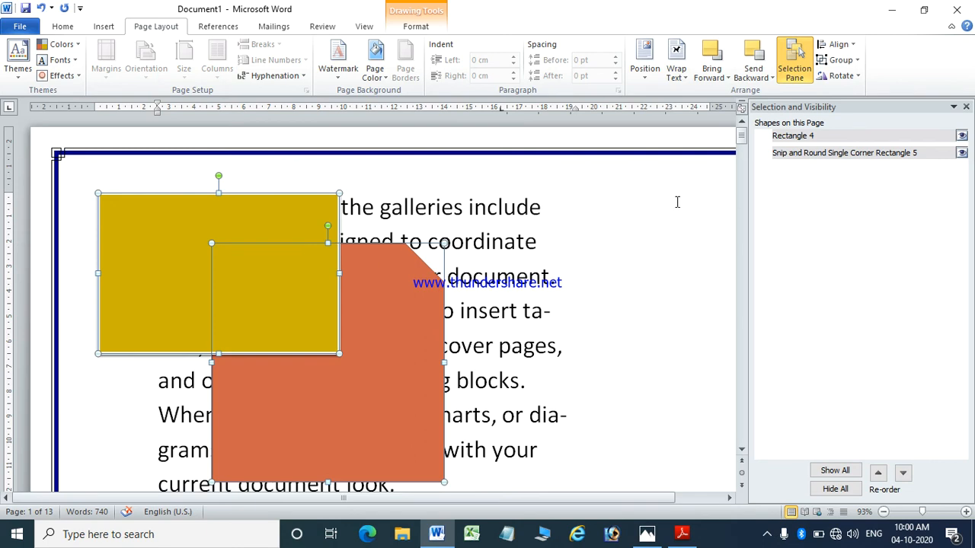
click(853, 64)
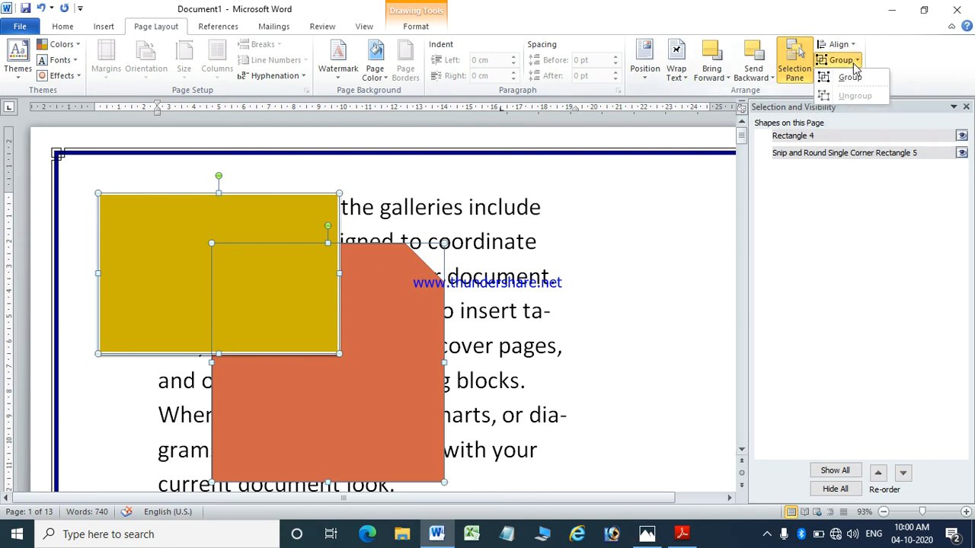
click(851, 79)
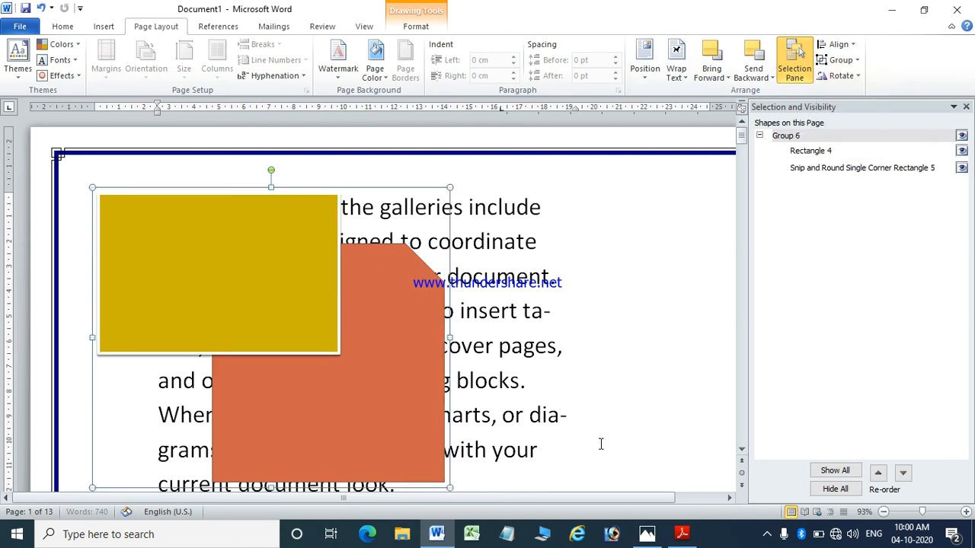
Move the grouped shapes around the first page as one object.
drag(303, 308, 439, 488)
drag(480, 381, 440, 160)
drag(385, 257, 255, 361)
drag(302, 324, 411, 298)
scroll(558, 298, up, 1)
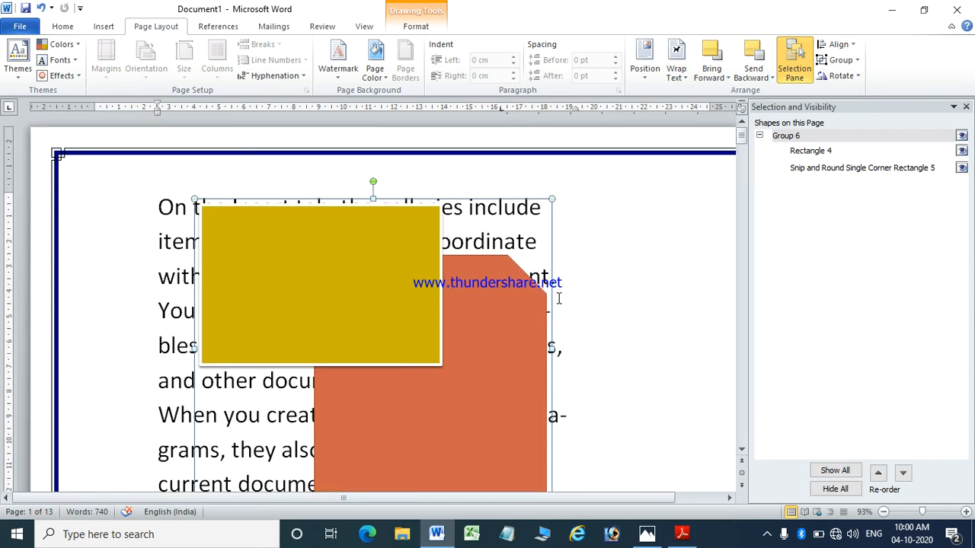
Move the grouped shapes from the first page down onto the text of the second page.
scroll(558, 299, down, 5)
drag(387, 157, 369, 542)
scroll(432, 374, down, 4)
scroll(436, 305, up, 3)
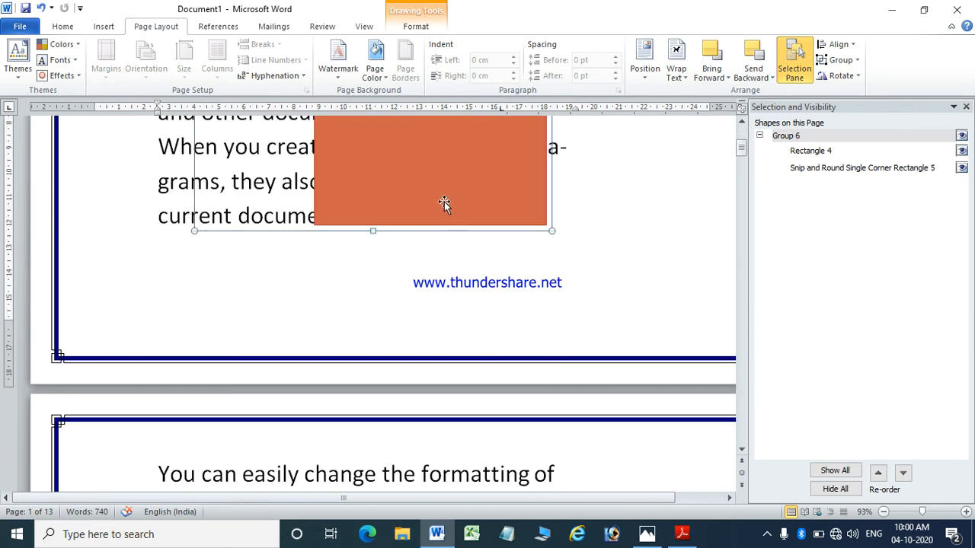
drag(444, 201, 487, 457)
scroll(468, 314, down, 2)
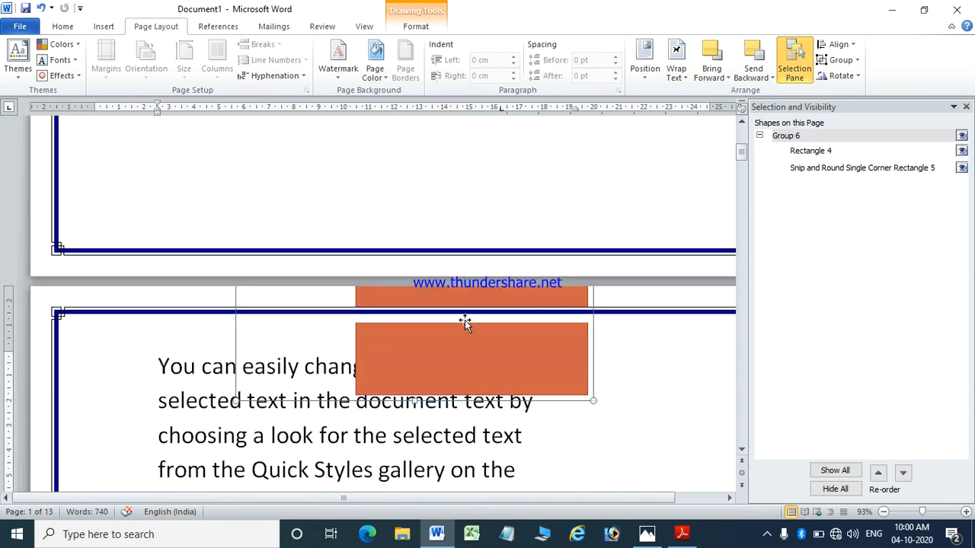
scroll(465, 318, down, 2)
drag(462, 289, 460, 487)
scroll(494, 327, down, 4)
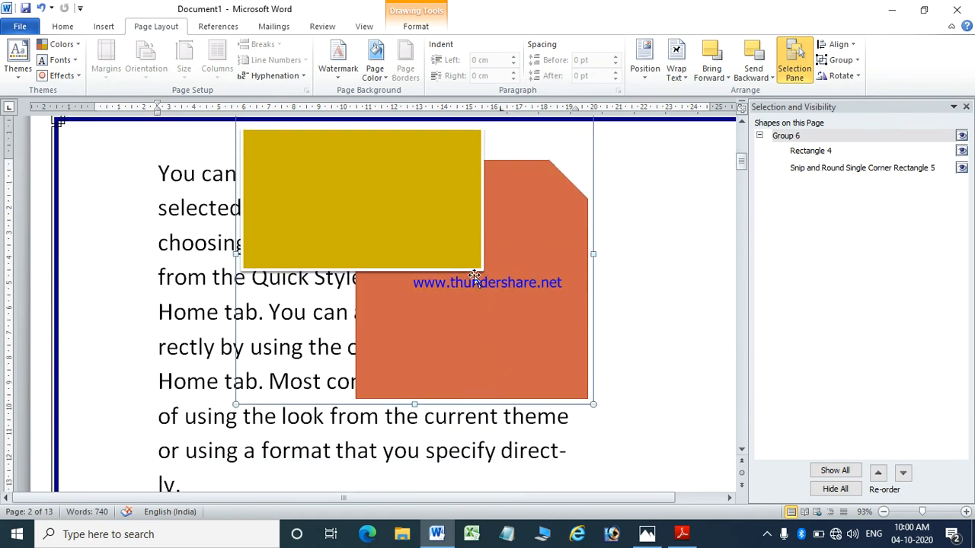
drag(474, 276, 481, 317)
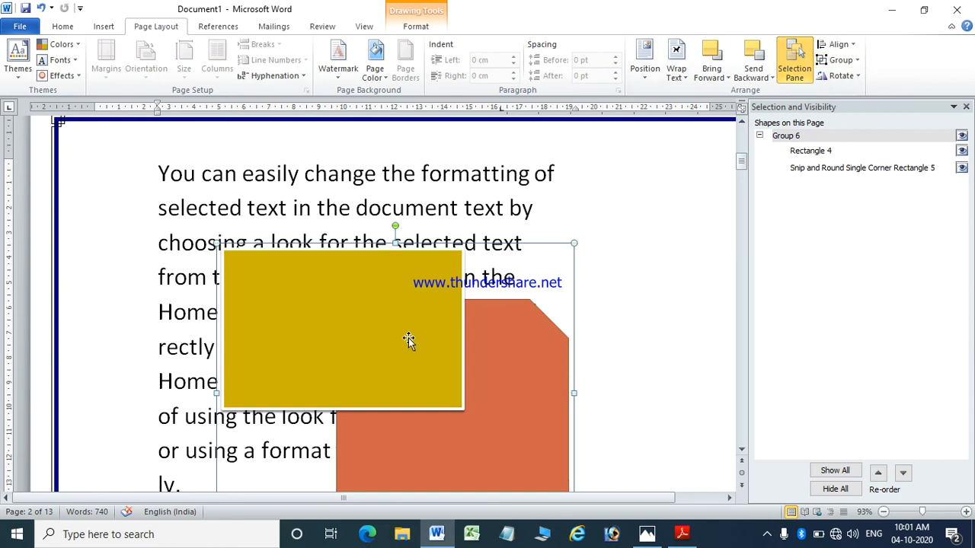
Ungroup the shapes and move them apart so the gold rectangle and the orange shape sit side by side.
click(855, 61)
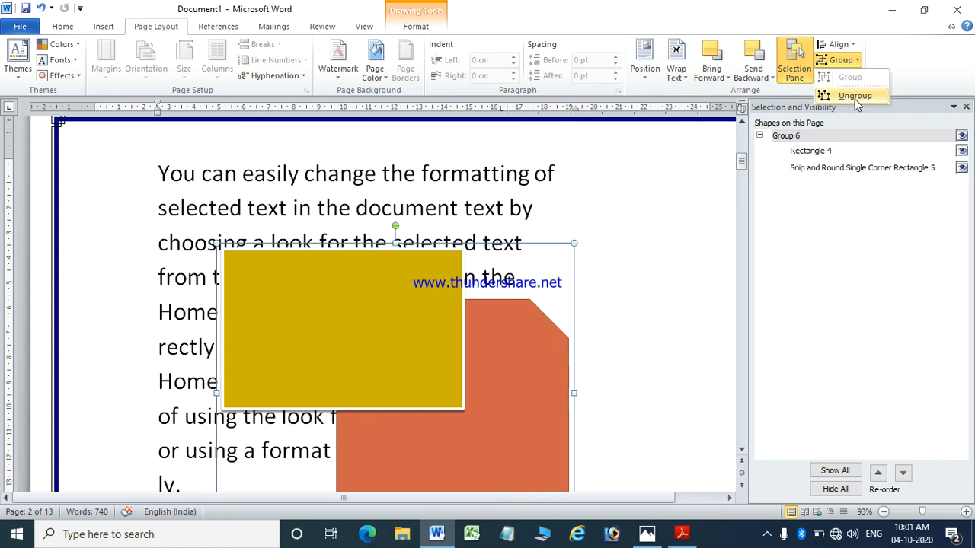
click(855, 96)
drag(335, 262, 259, 168)
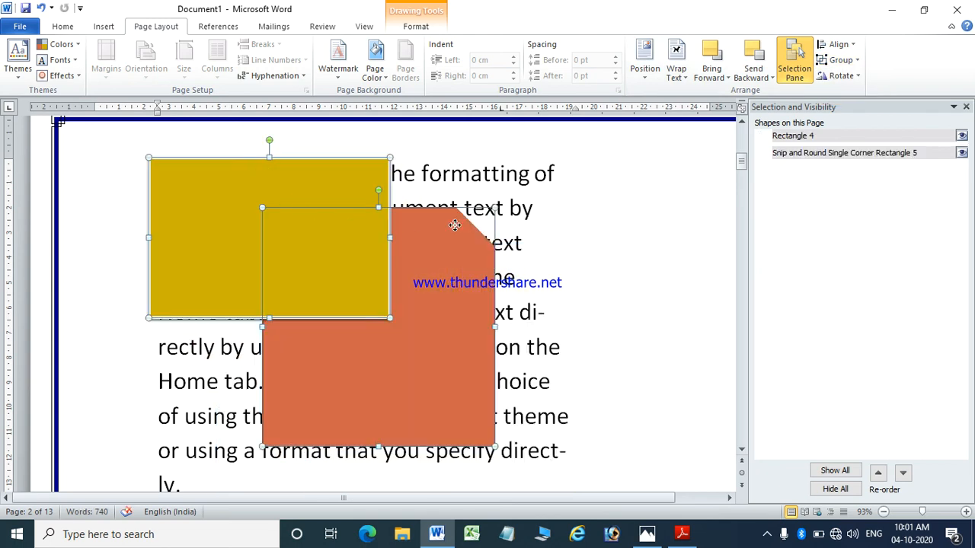
click(568, 171)
drag(318, 198, 255, 403)
drag(331, 310, 428, 239)
drag(256, 378, 265, 258)
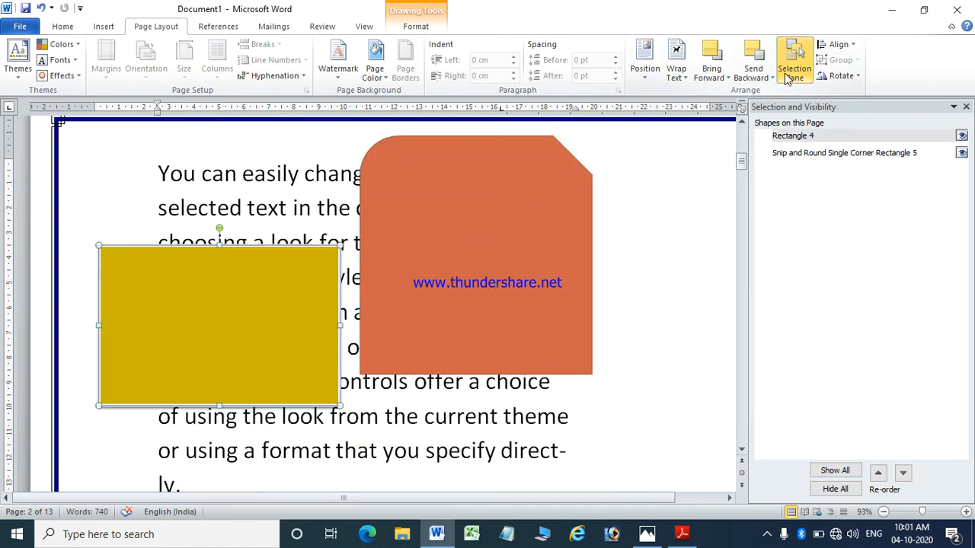
Select both separated shapes on the second page and group them again.
click(527, 233)
shift+click(279, 297)
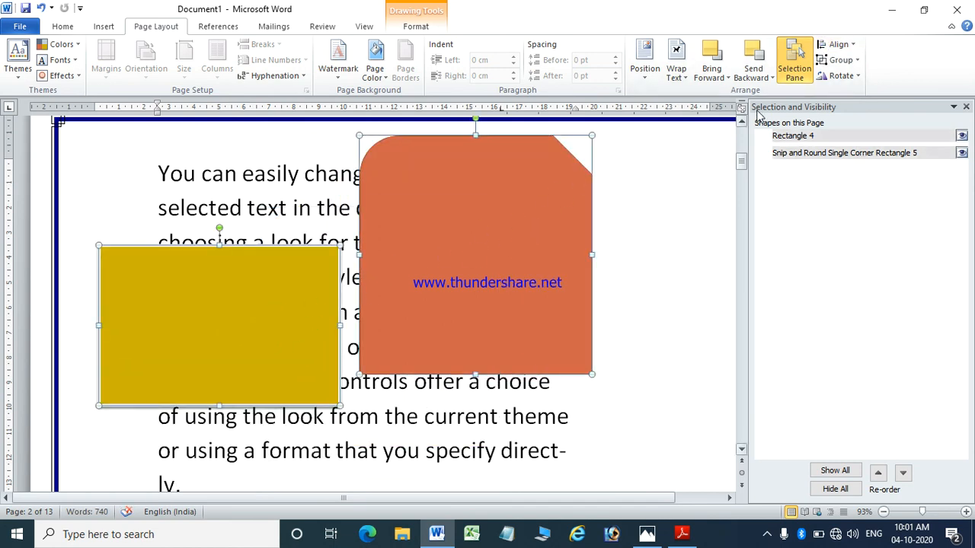
click(851, 61)
click(849, 77)
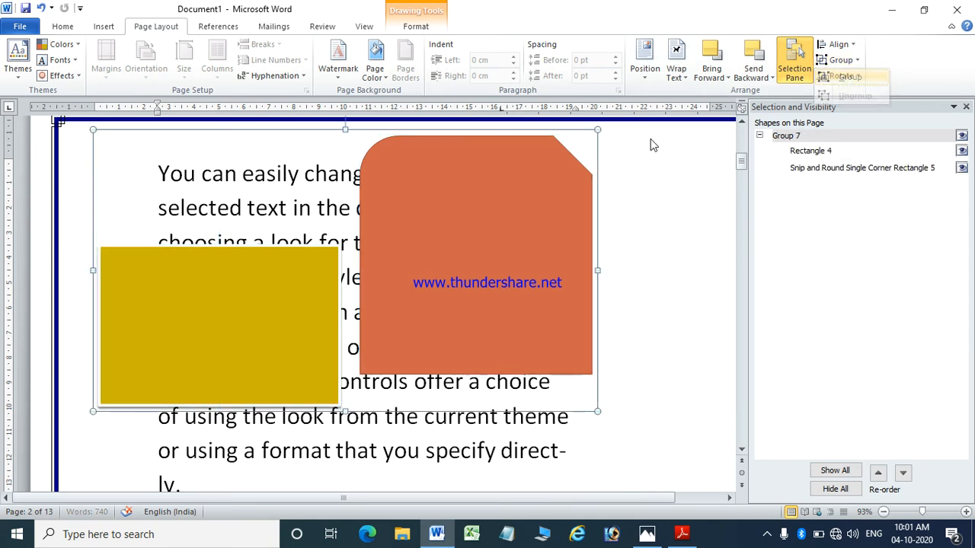
Move the side-by-side group down to the last lines of text on the second page.
drag(343, 325, 365, 344)
drag(344, 279, 394, 383)
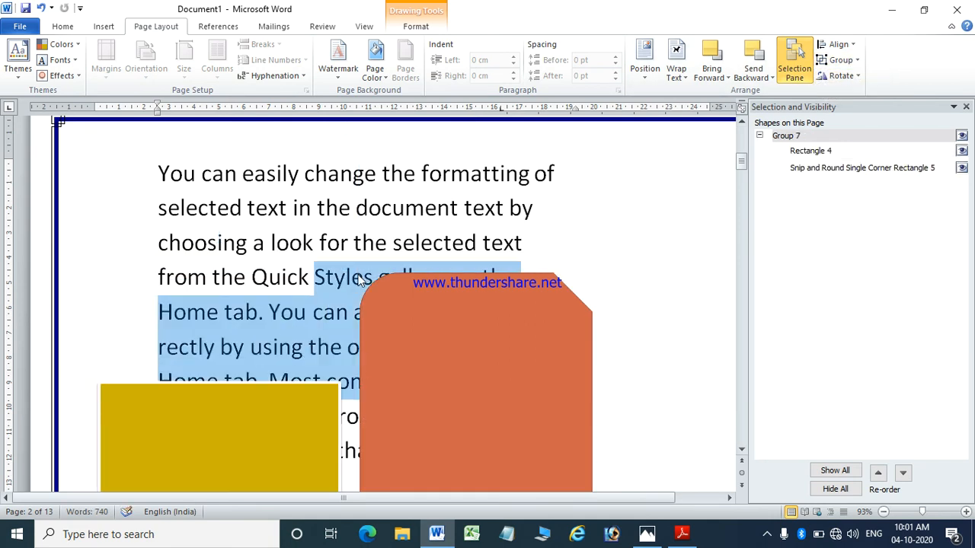
double_click(397, 383)
drag(405, 349, 407, 445)
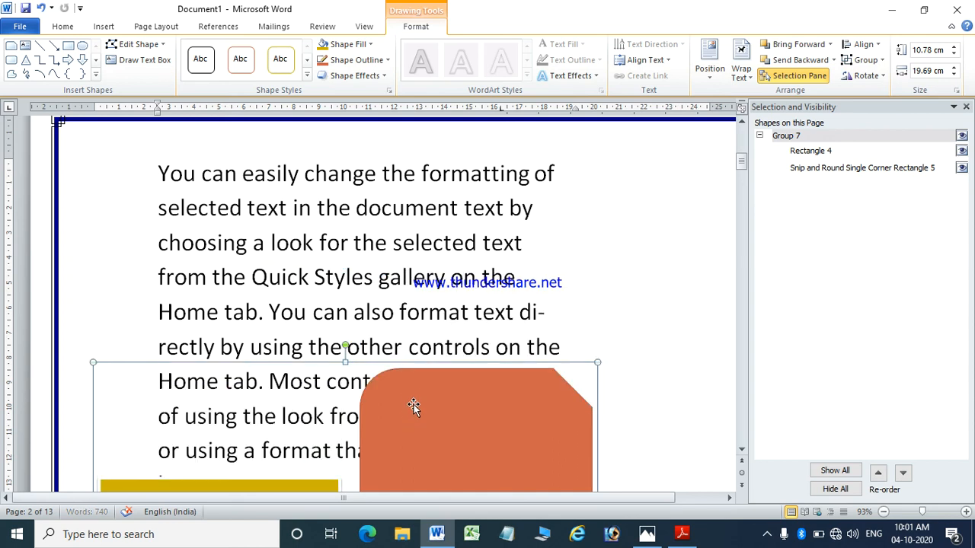
drag(414, 406, 414, 464)
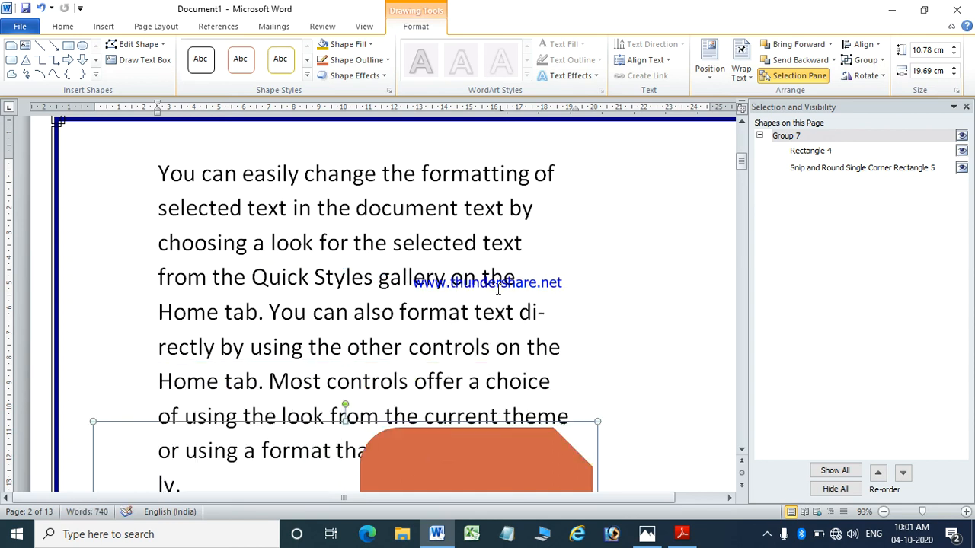
Ungroup the two shapes at the end of the second page and regroup them.
click(883, 61)
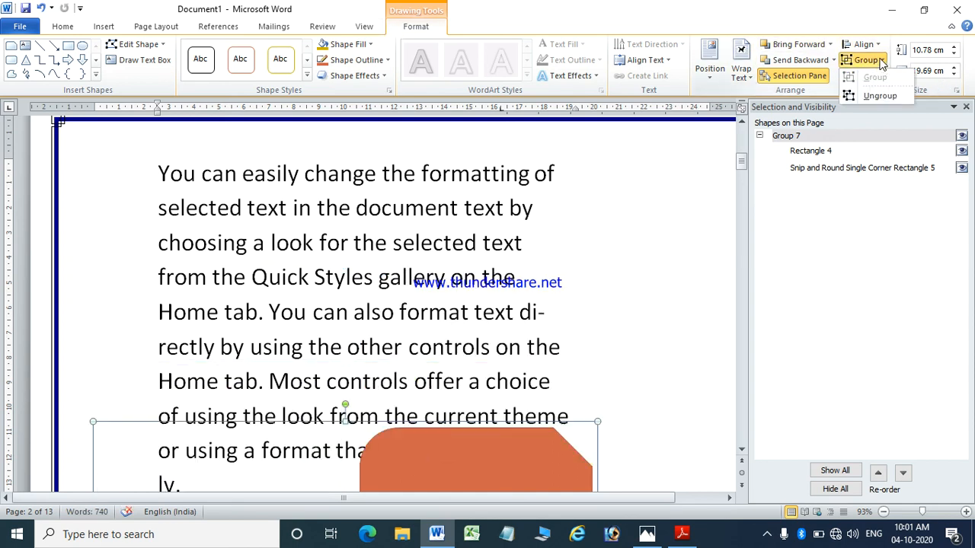
click(877, 96)
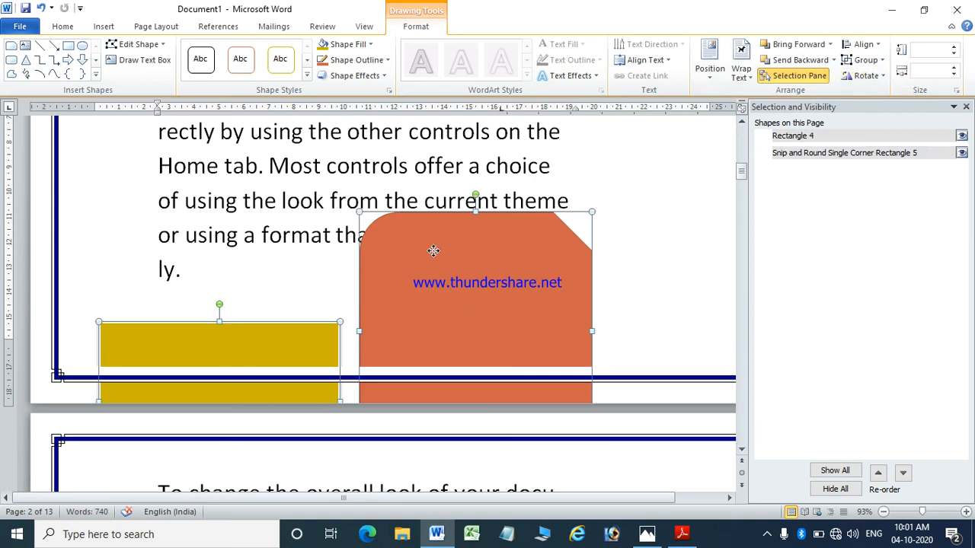
click(882, 60)
click(876, 71)
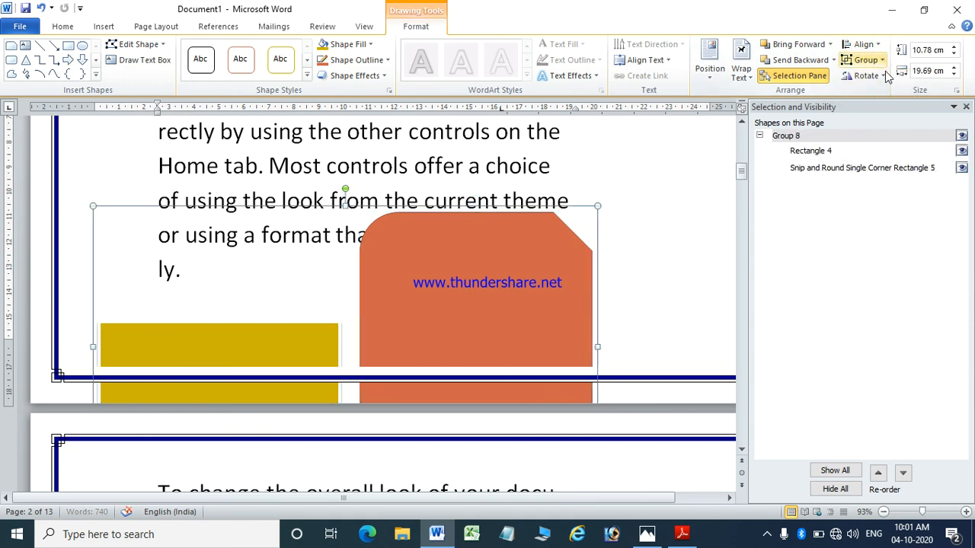
Rotate the grouped shapes right by 90° and set the group's height to 10.9 cm.
click(879, 76)
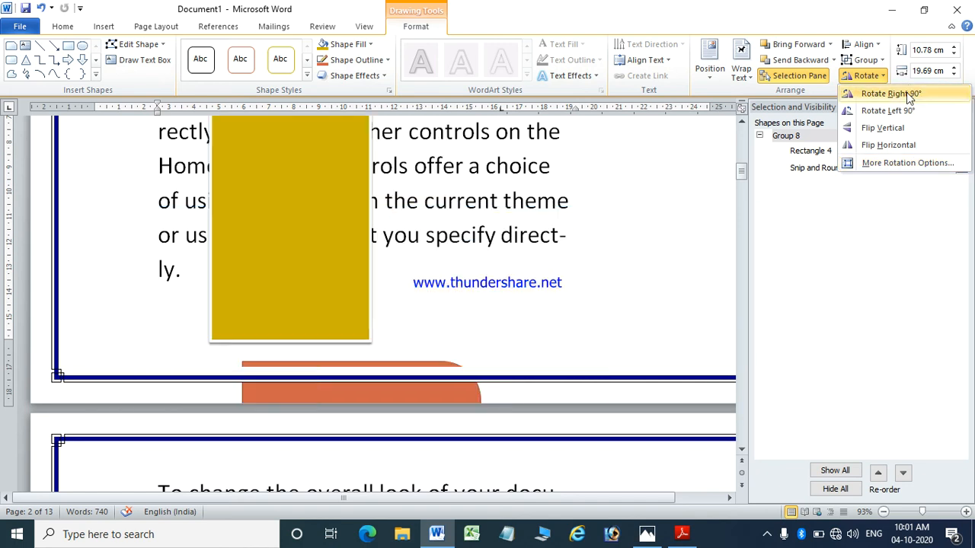
click(906, 92)
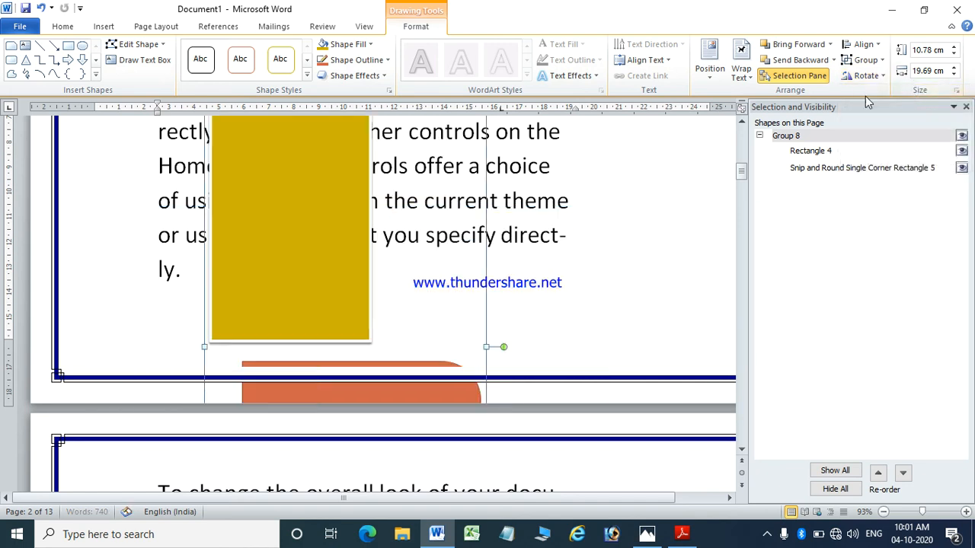
click(954, 50)
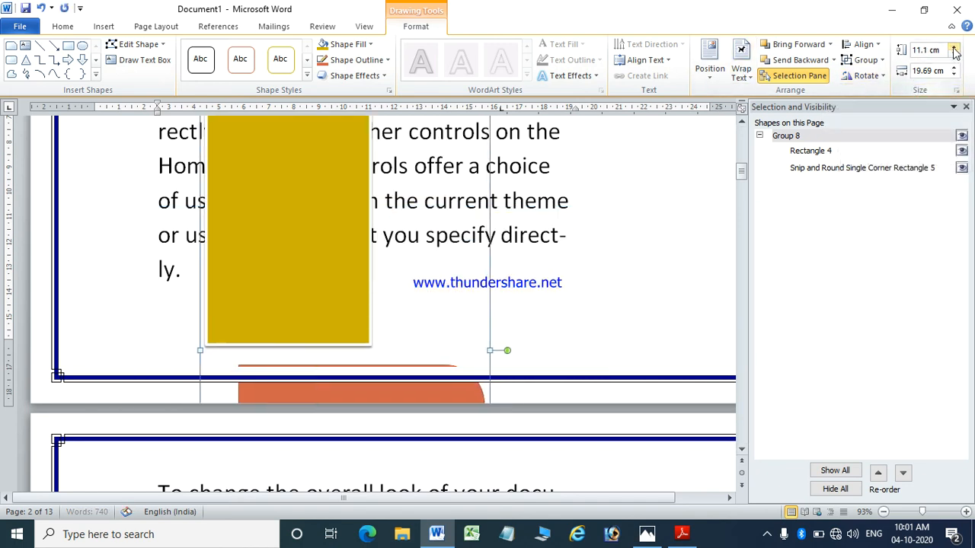
click(955, 50)
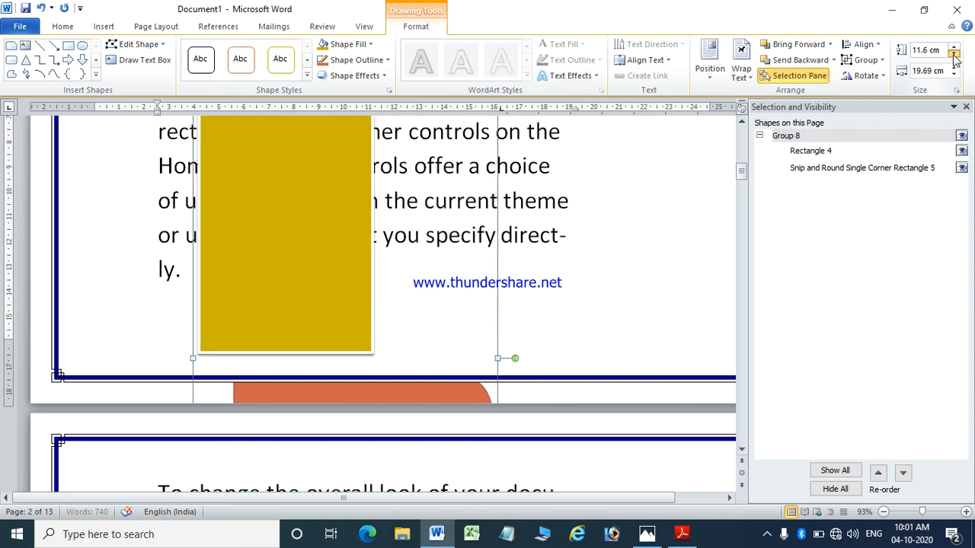
click(954, 55)
click(954, 55)
click(953, 55)
click(953, 55)
click(954, 54)
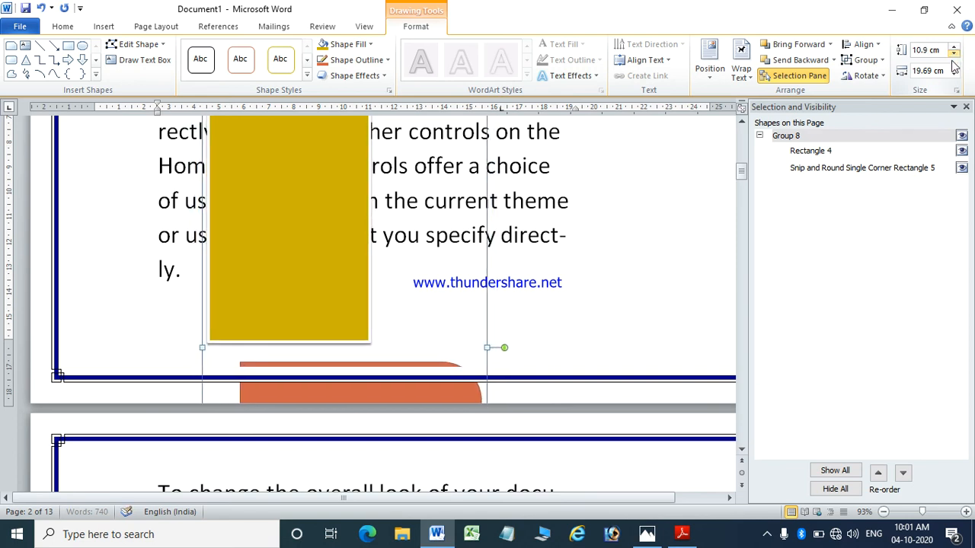
Set the width of the rotated shape group on the second page to 20 cm.
click(953, 75)
click(953, 75)
click(953, 75)
click(953, 74)
click(953, 75)
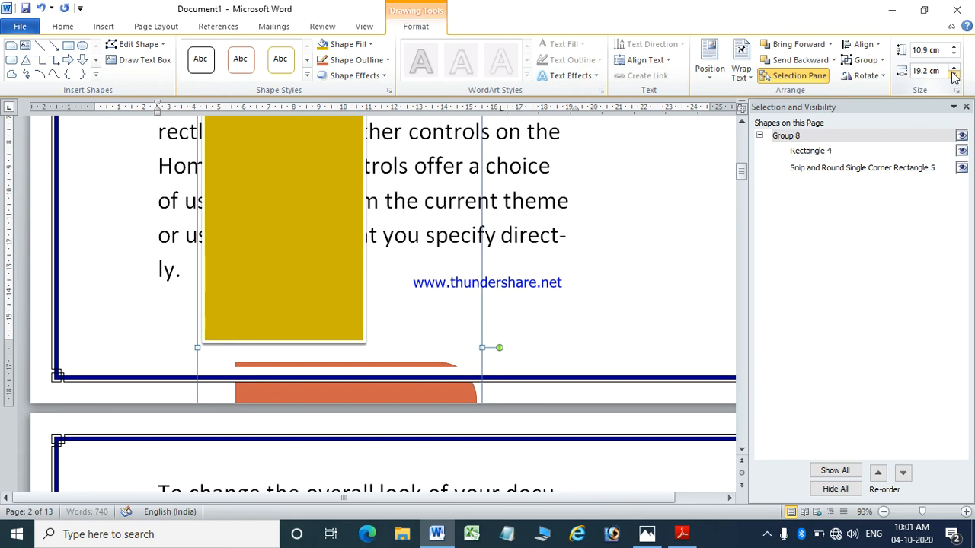
click(954, 74)
click(953, 75)
click(953, 67)
click(954, 68)
click(953, 68)
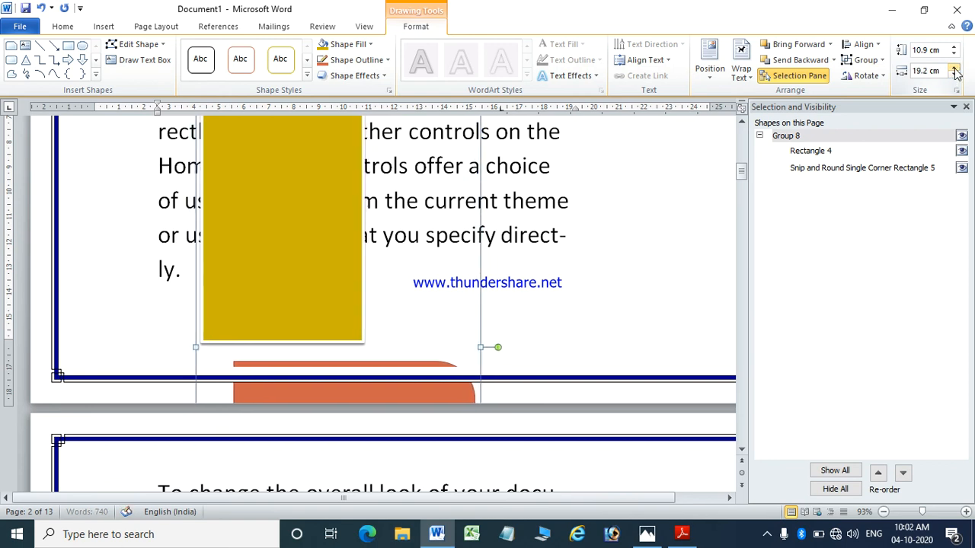
click(954, 68)
click(953, 68)
click(954, 68)
click(953, 68)
click(953, 67)
click(953, 68)
click(953, 68)
click(953, 68)
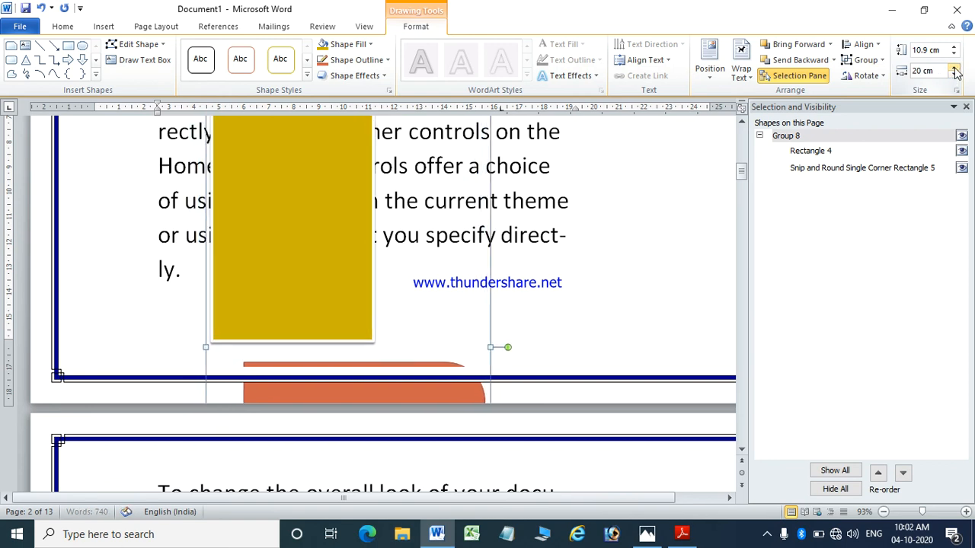
Close the Word document without saving the changes.
click(156, 26)
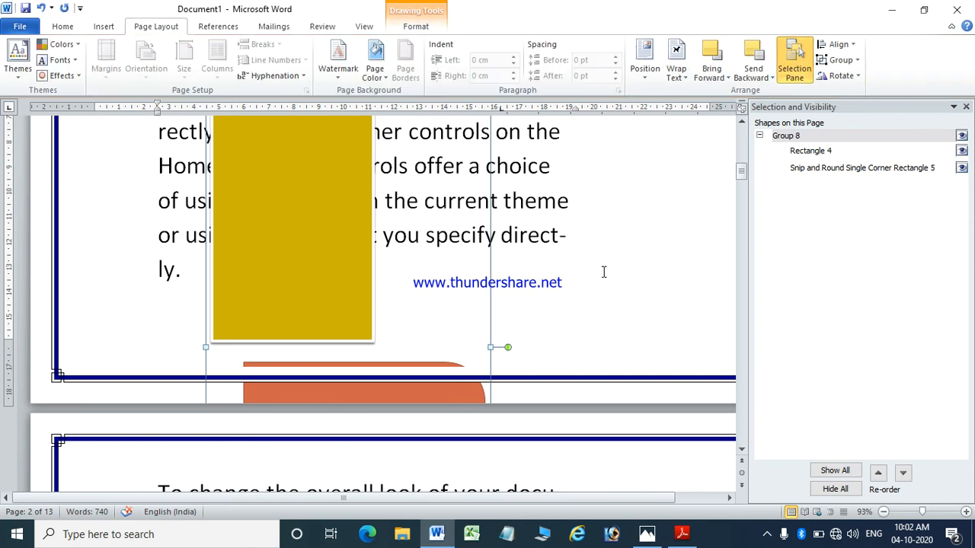
scroll(640, 258, up, 3)
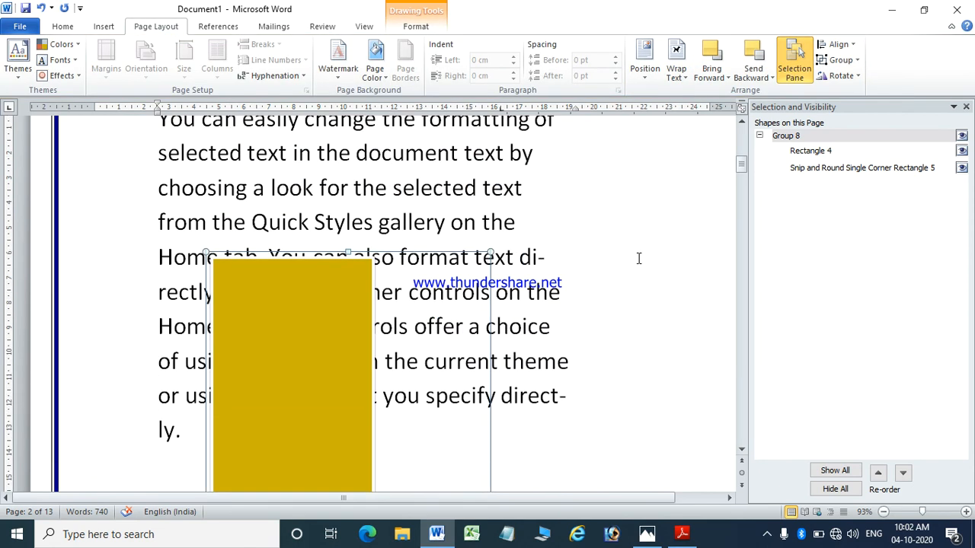
click(956, 9)
click(487, 295)
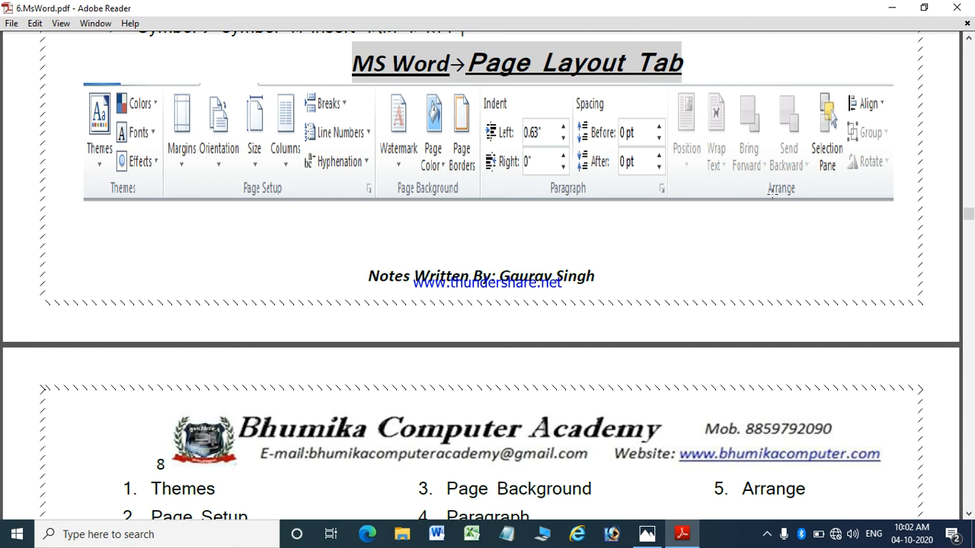
Read the Themes and Page Setup block notes in 6.MsWord.pdf, from the theme options through to hyphenation.
scroll(781, 200, down, 4)
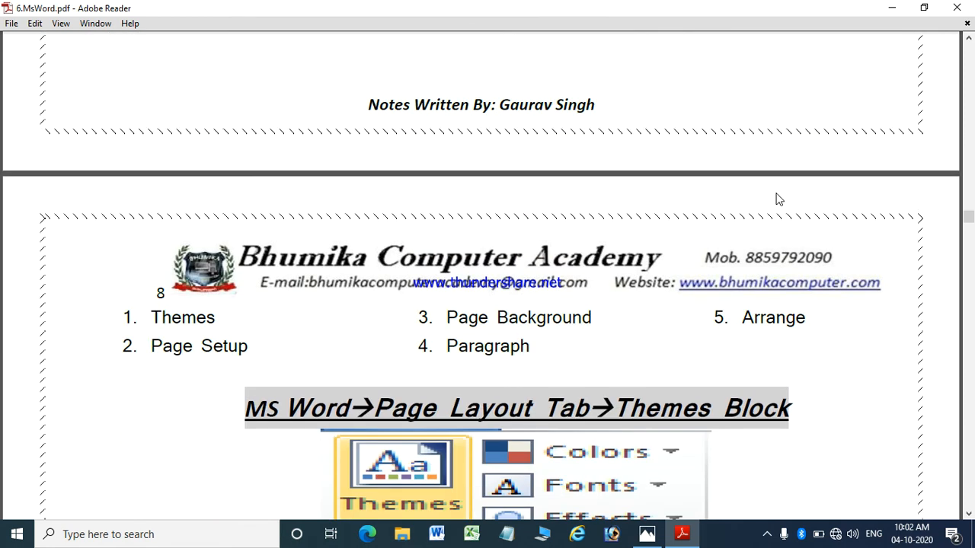
scroll(778, 199, down, 6)
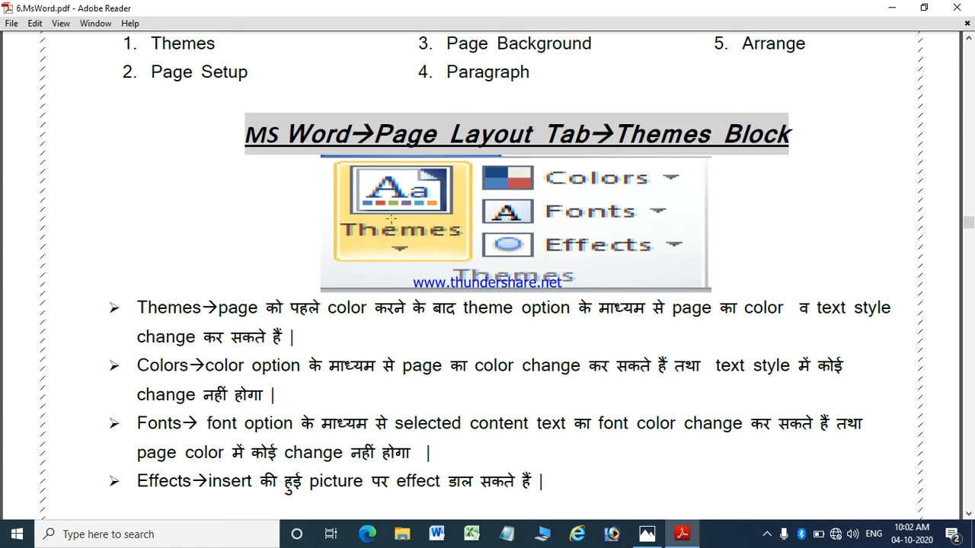
scroll(716, 205, down, 3)
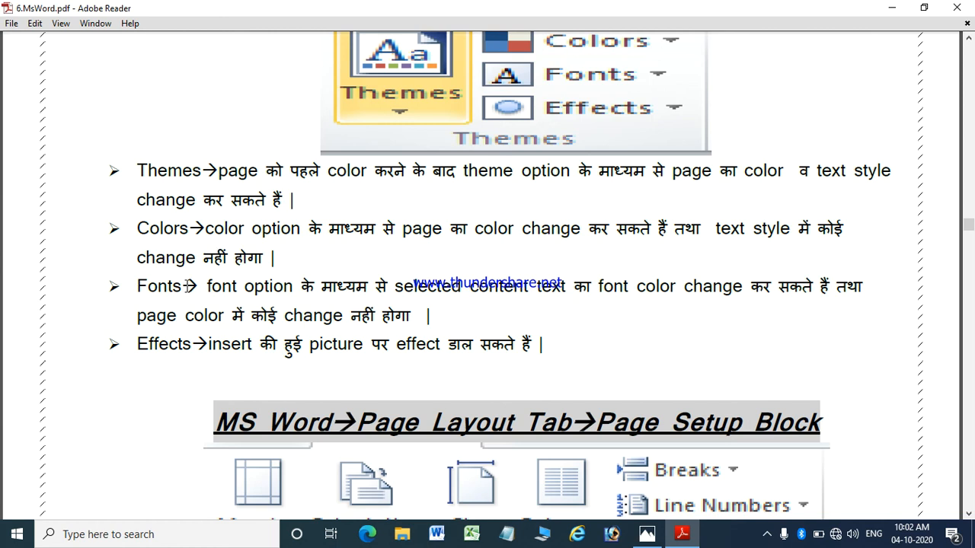
scroll(183, 359, down, 1)
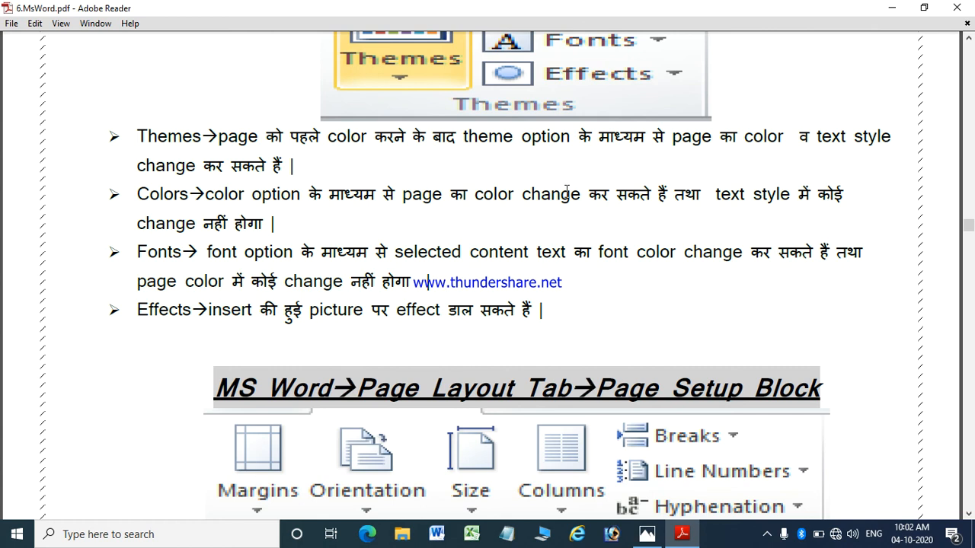
scroll(603, 206, down, 9)
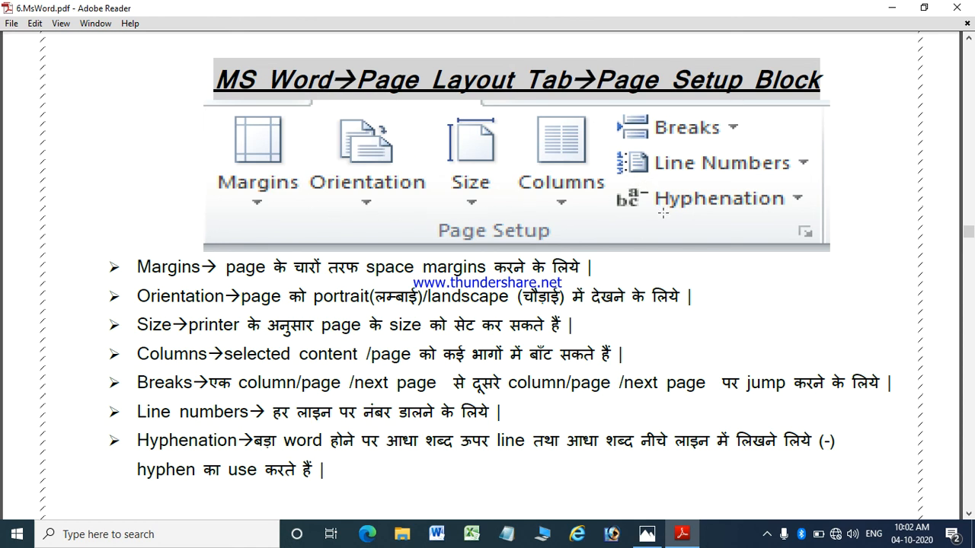
scroll(646, 234, down, 2)
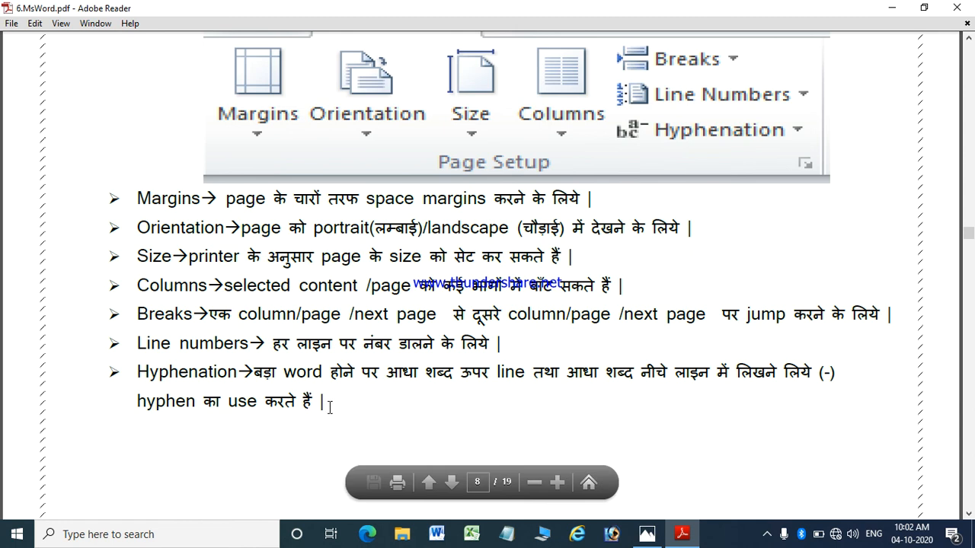
scroll(330, 405, down, 2)
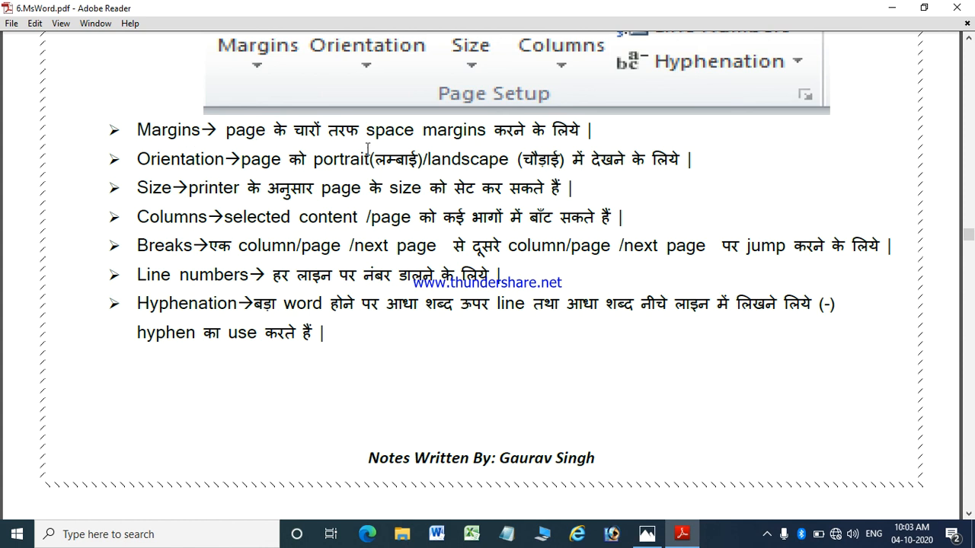
scroll(368, 149, down, 1)
Review the notes on the Page Background, Paragraph and Arrange blocks, including the Align, Group and Rotate entries on page 10.
scroll(360, 199, down, 10)
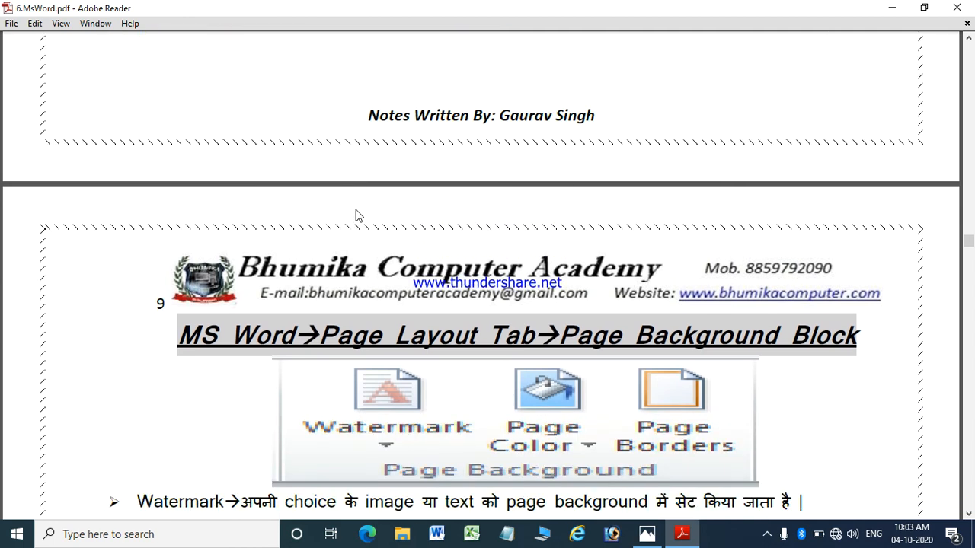
scroll(345, 228, down, 1)
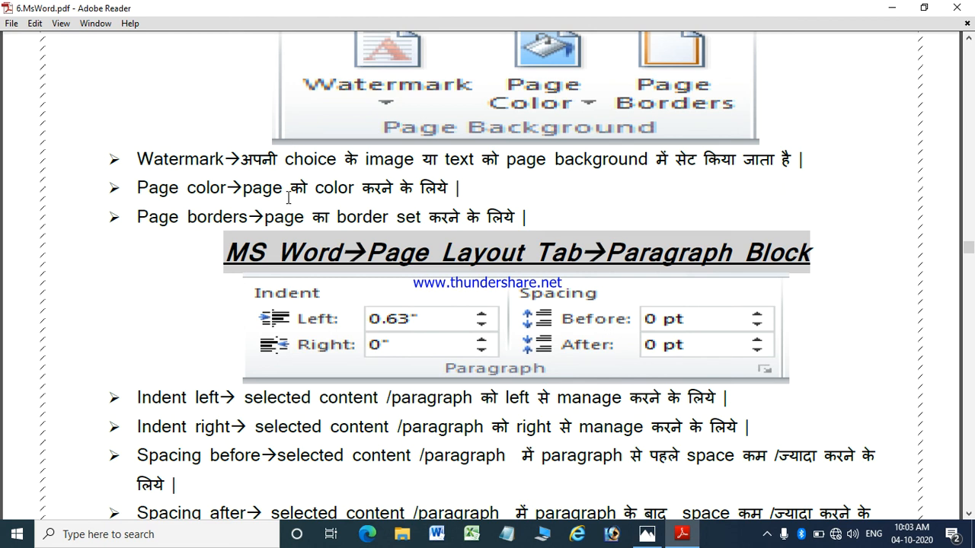
scroll(289, 198, down, 5)
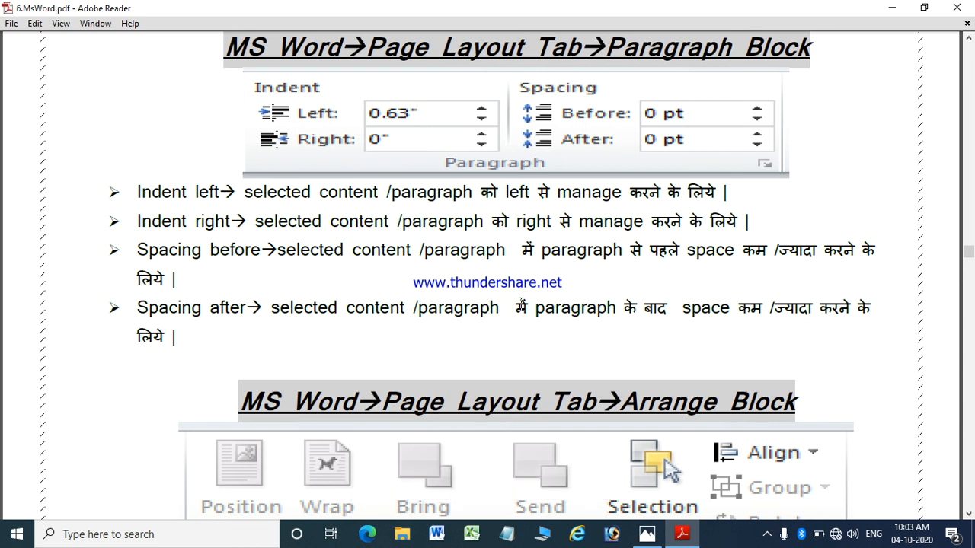
scroll(521, 303, down, 6)
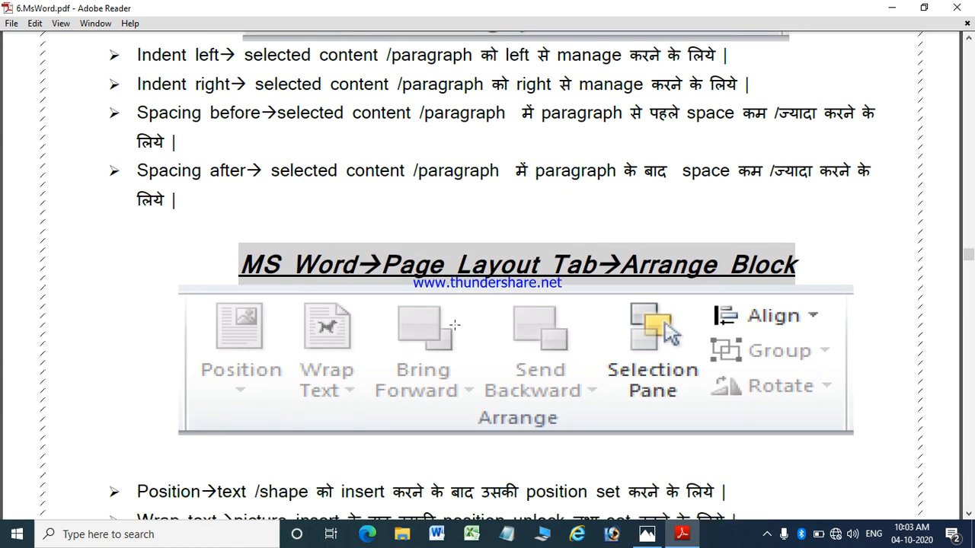
scroll(388, 358, down, 3)
scroll(662, 285, up, 2)
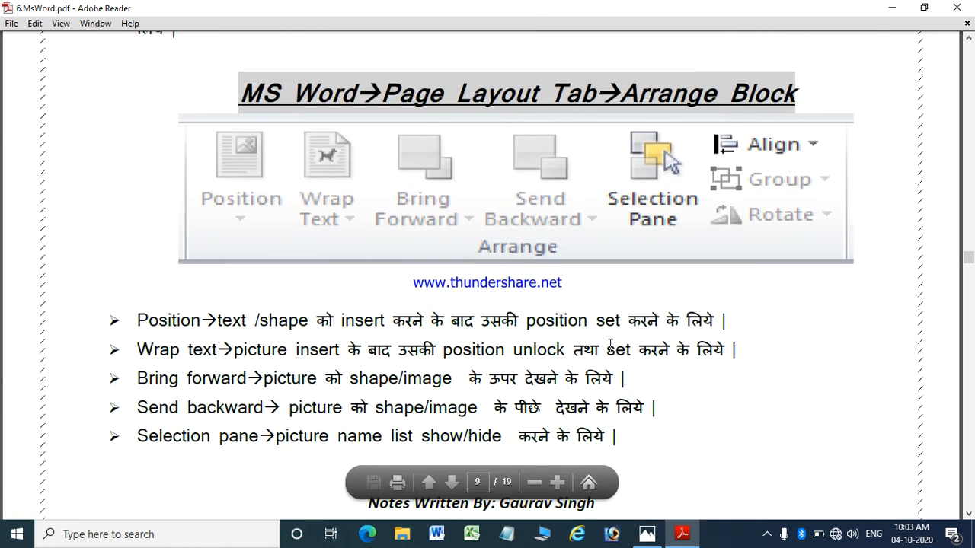
scroll(661, 293, down, 2)
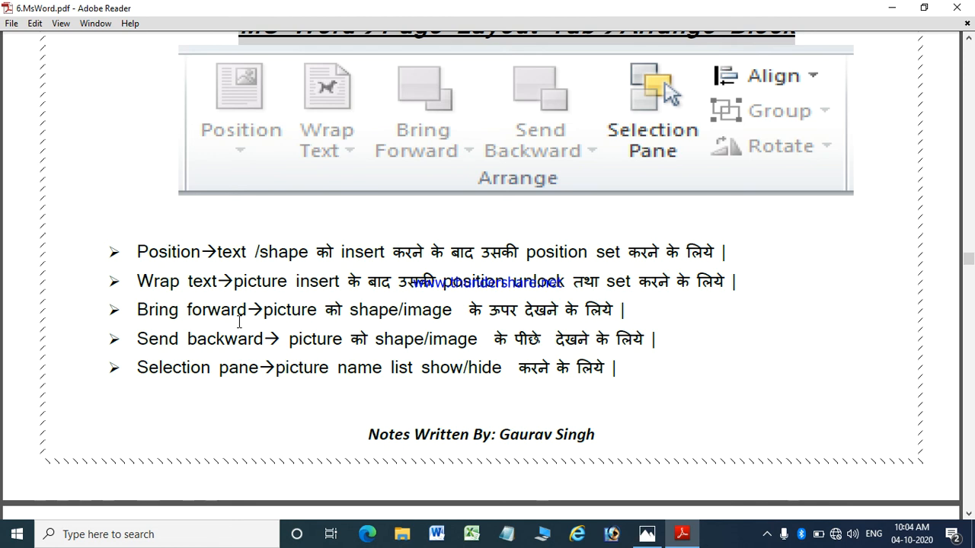
scroll(242, 322, down, 1)
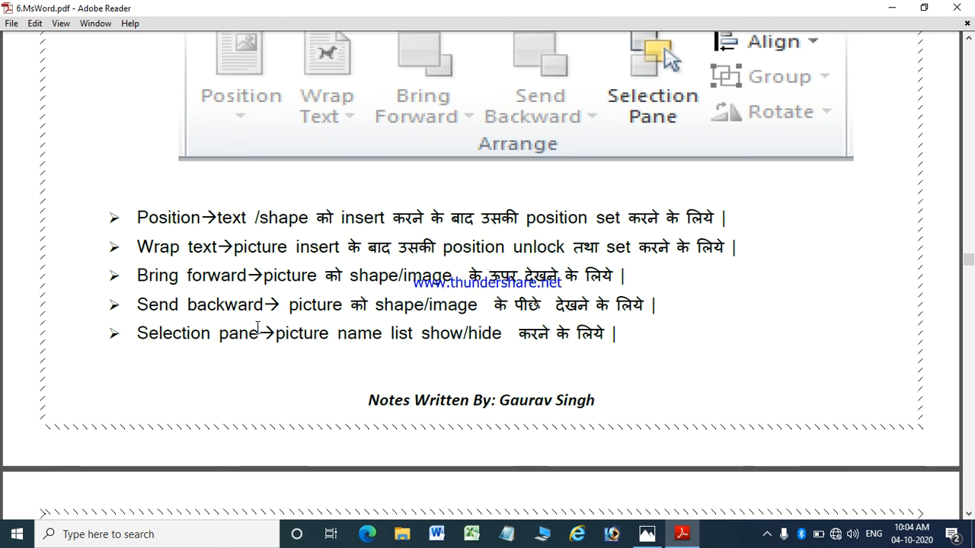
scroll(266, 323, down, 2)
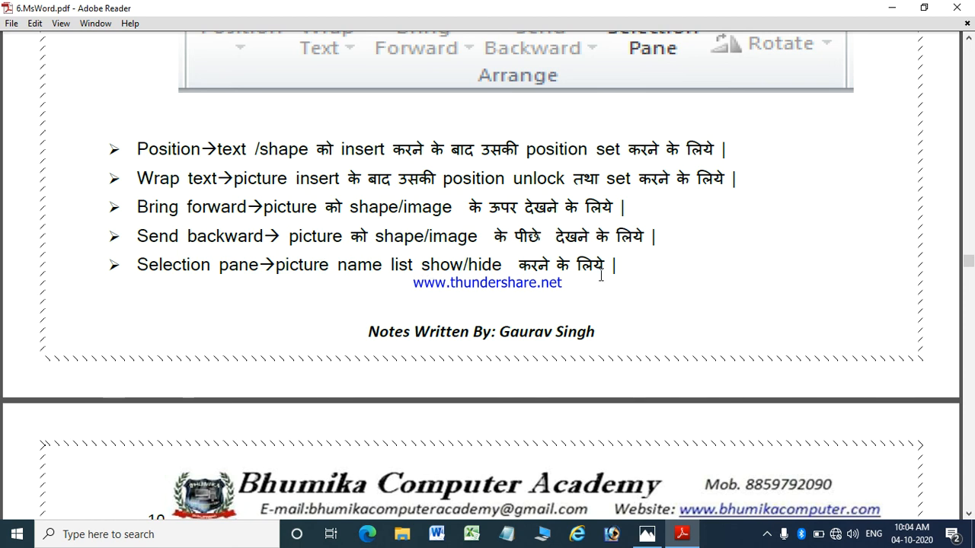
scroll(494, 221, down, 1)
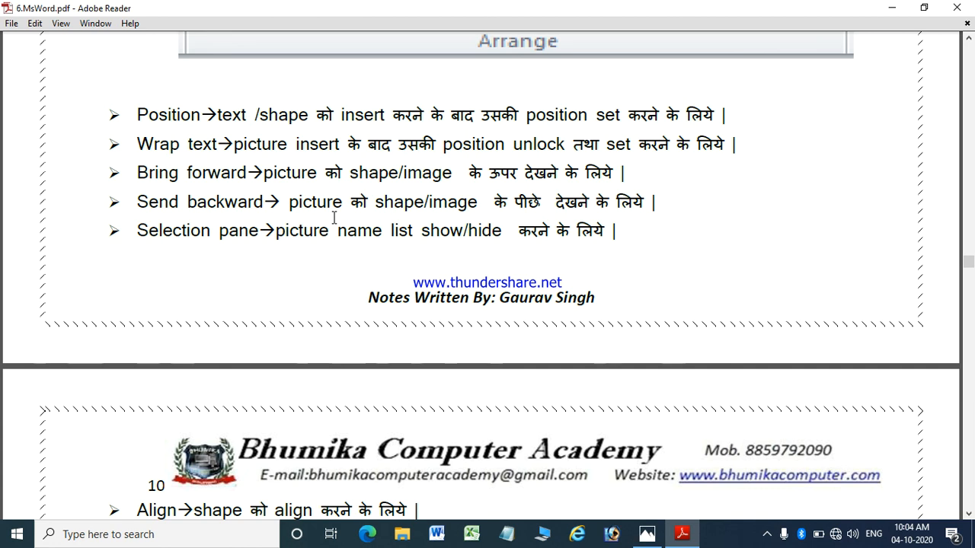
scroll(334, 218, down, 7)
scroll(338, 232, down, 2)
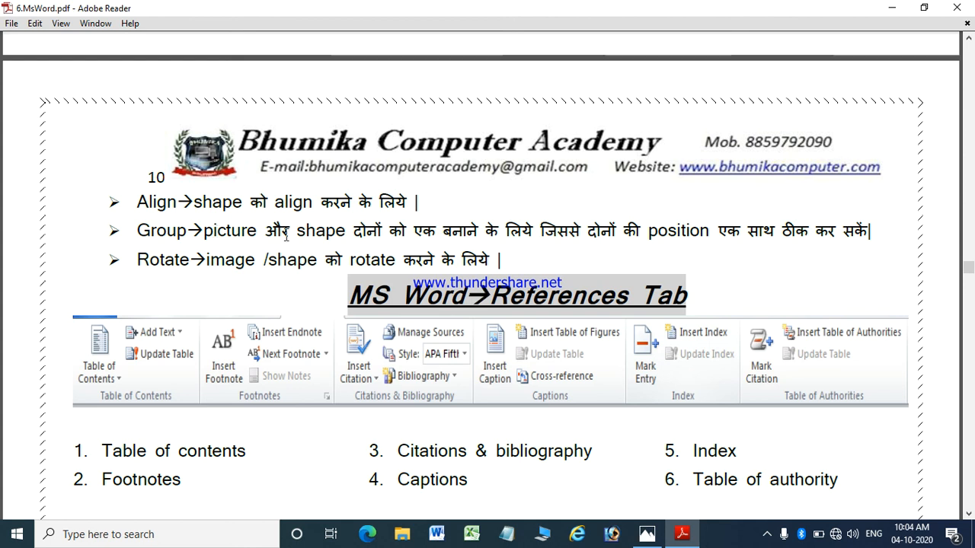
Preview the References Tab and Table Of Contents notes, and return to the Arrange Block section on page 9.
scroll(288, 236, down, 2)
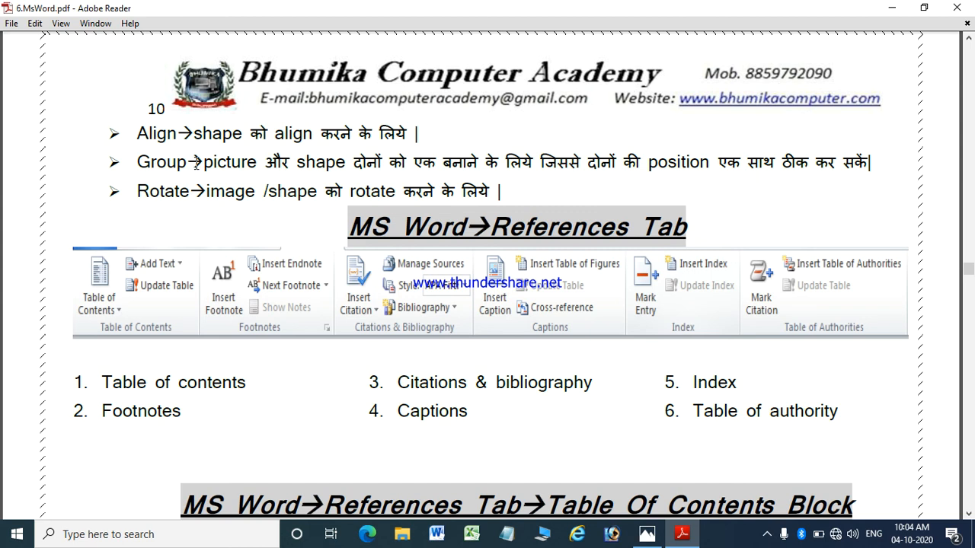
scroll(198, 176, down, 2)
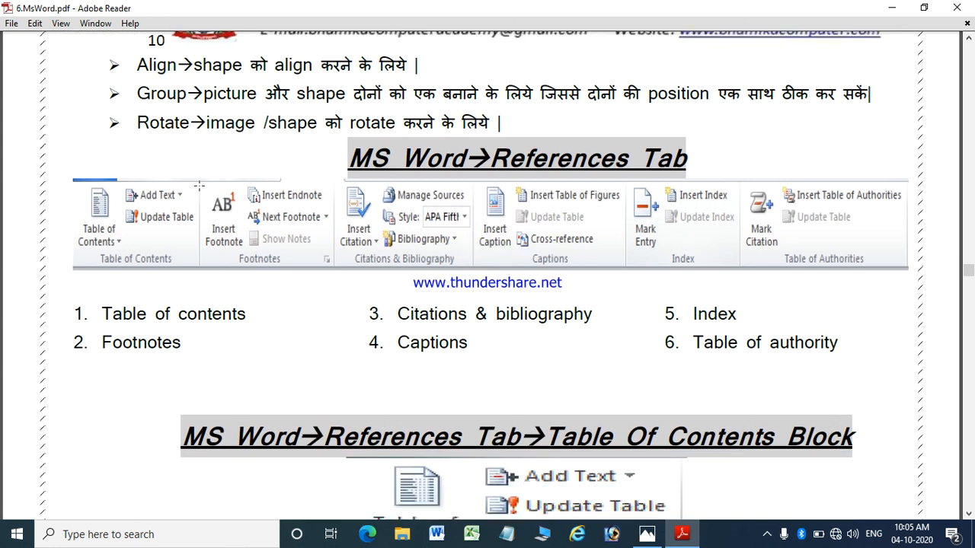
scroll(198, 186, down, 8)
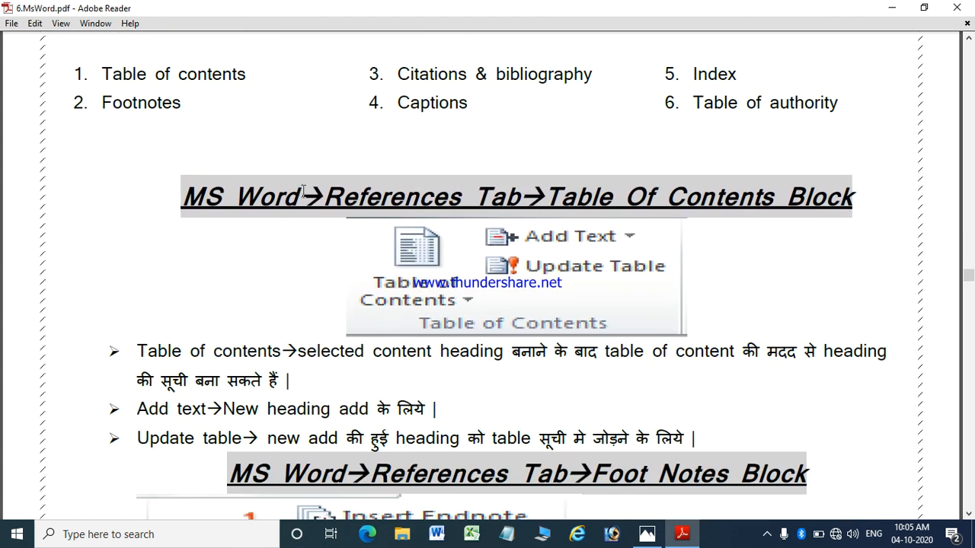
scroll(745, 251, up, 6)
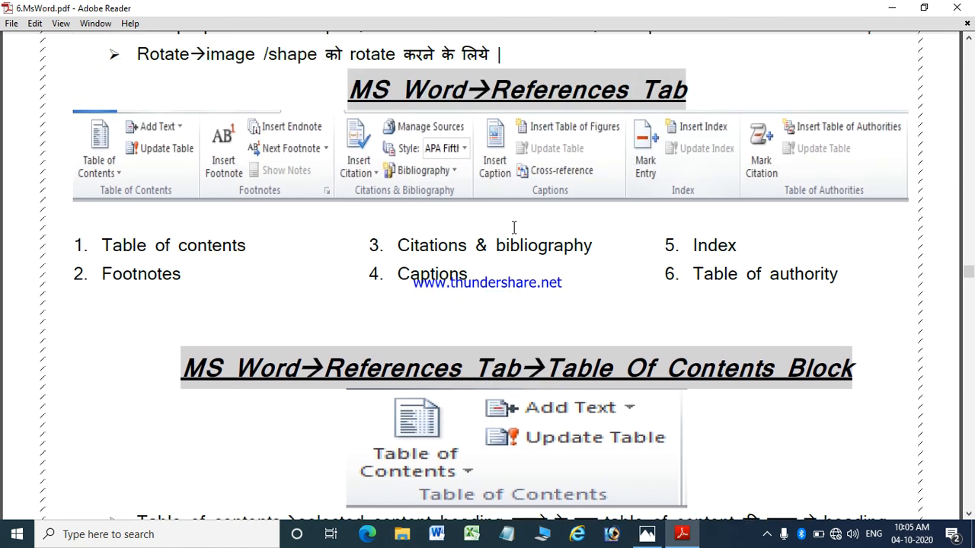
scroll(515, 221, up, 15)
scroll(518, 216, up, 4)
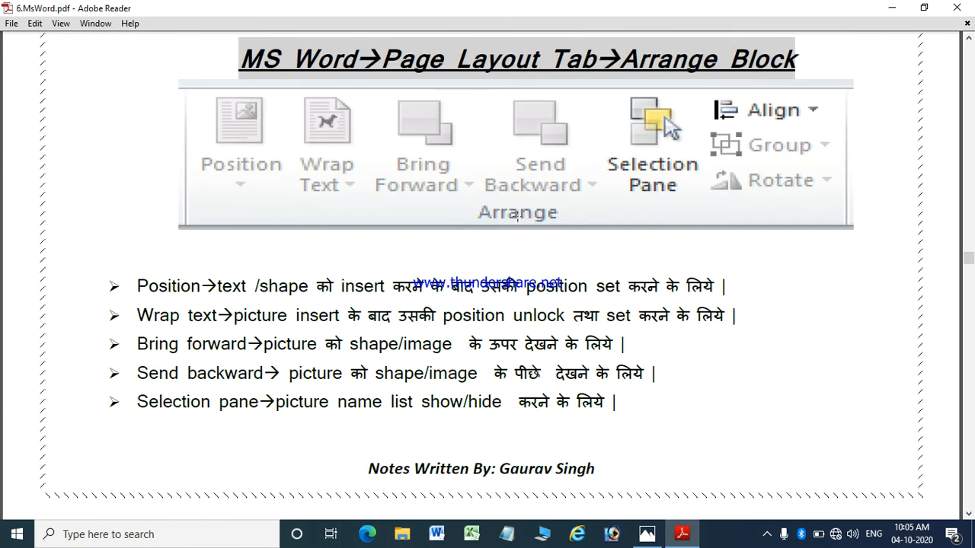
scroll(519, 221, down, 7)
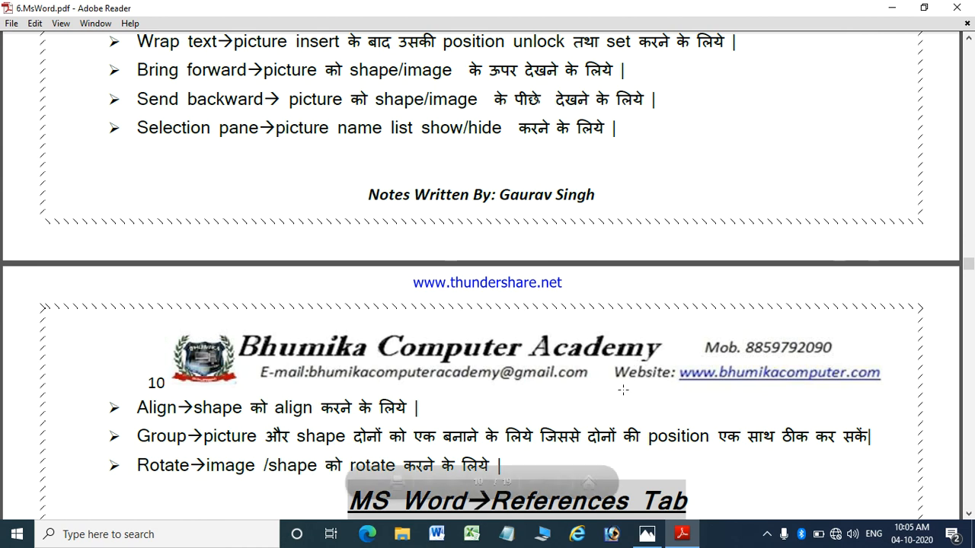
scroll(678, 384, up, 16)
scroll(640, 393, down, 1)
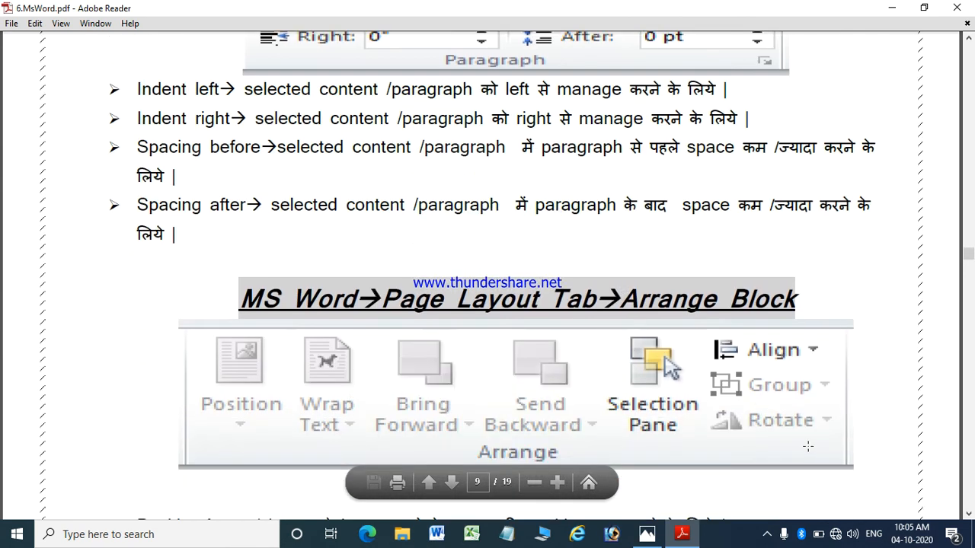
Switch to Photos and show the closing message image Last.PNG.
click(660, 540)
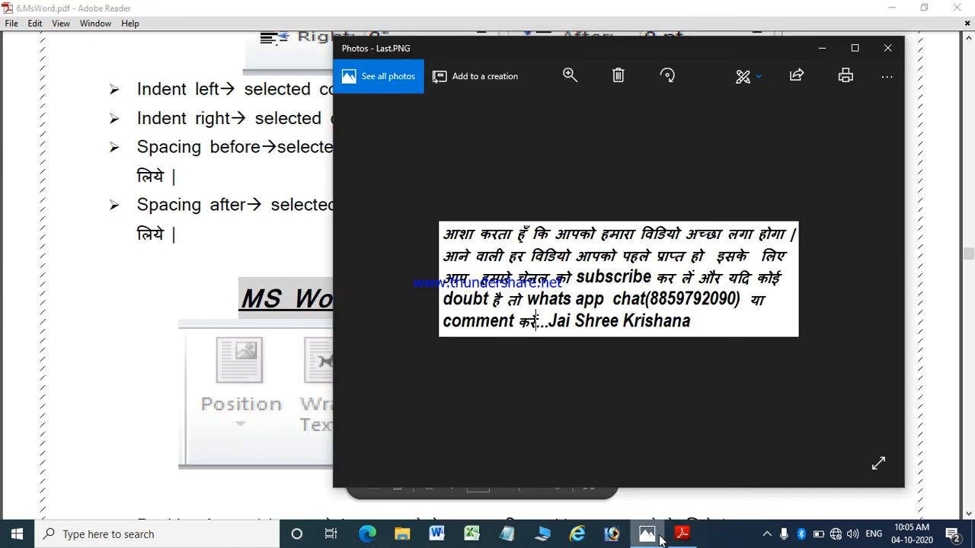
click(767, 535)
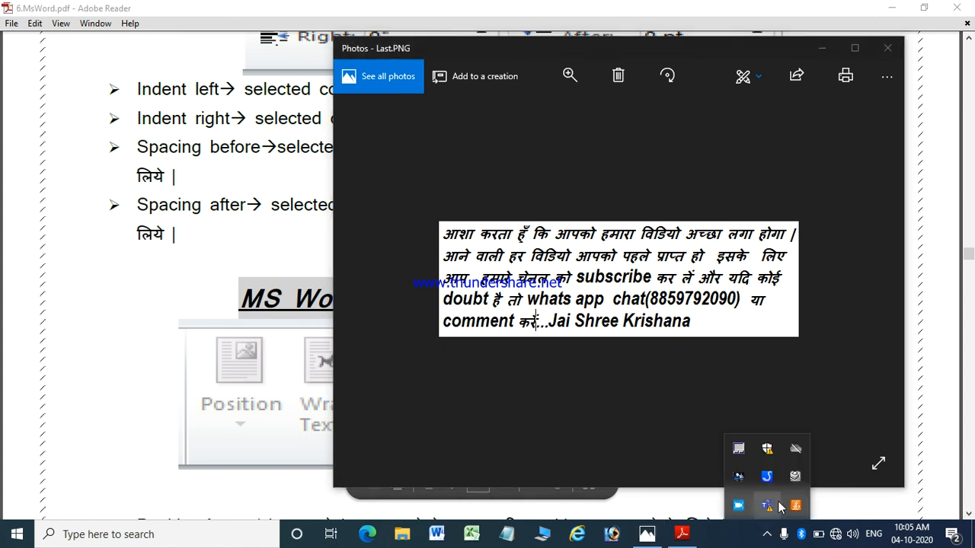
right_click(743, 504)
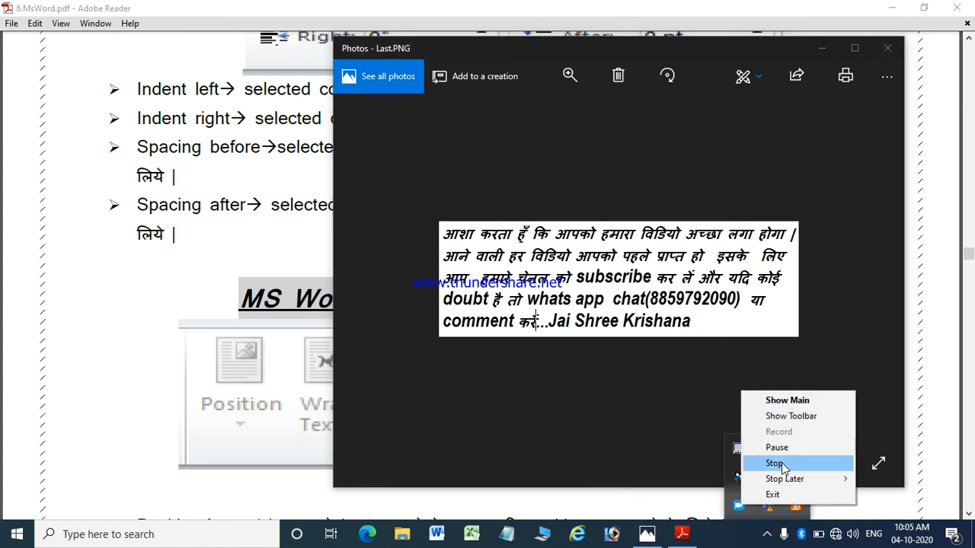
click(782, 466)
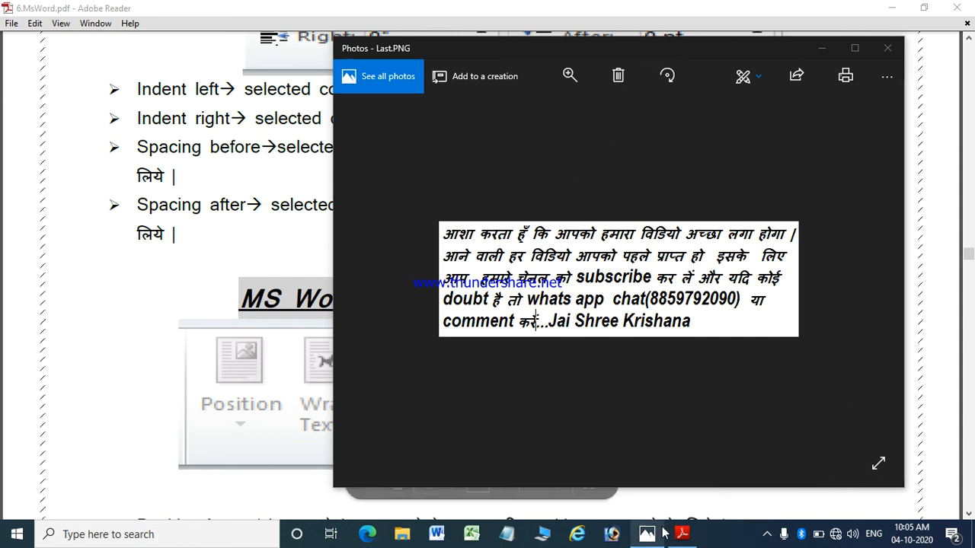
click(766, 534)
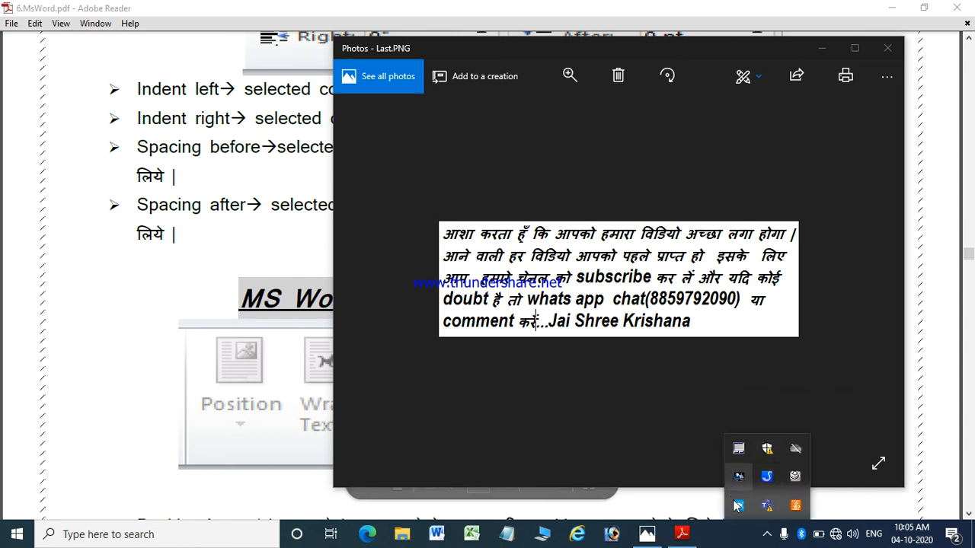